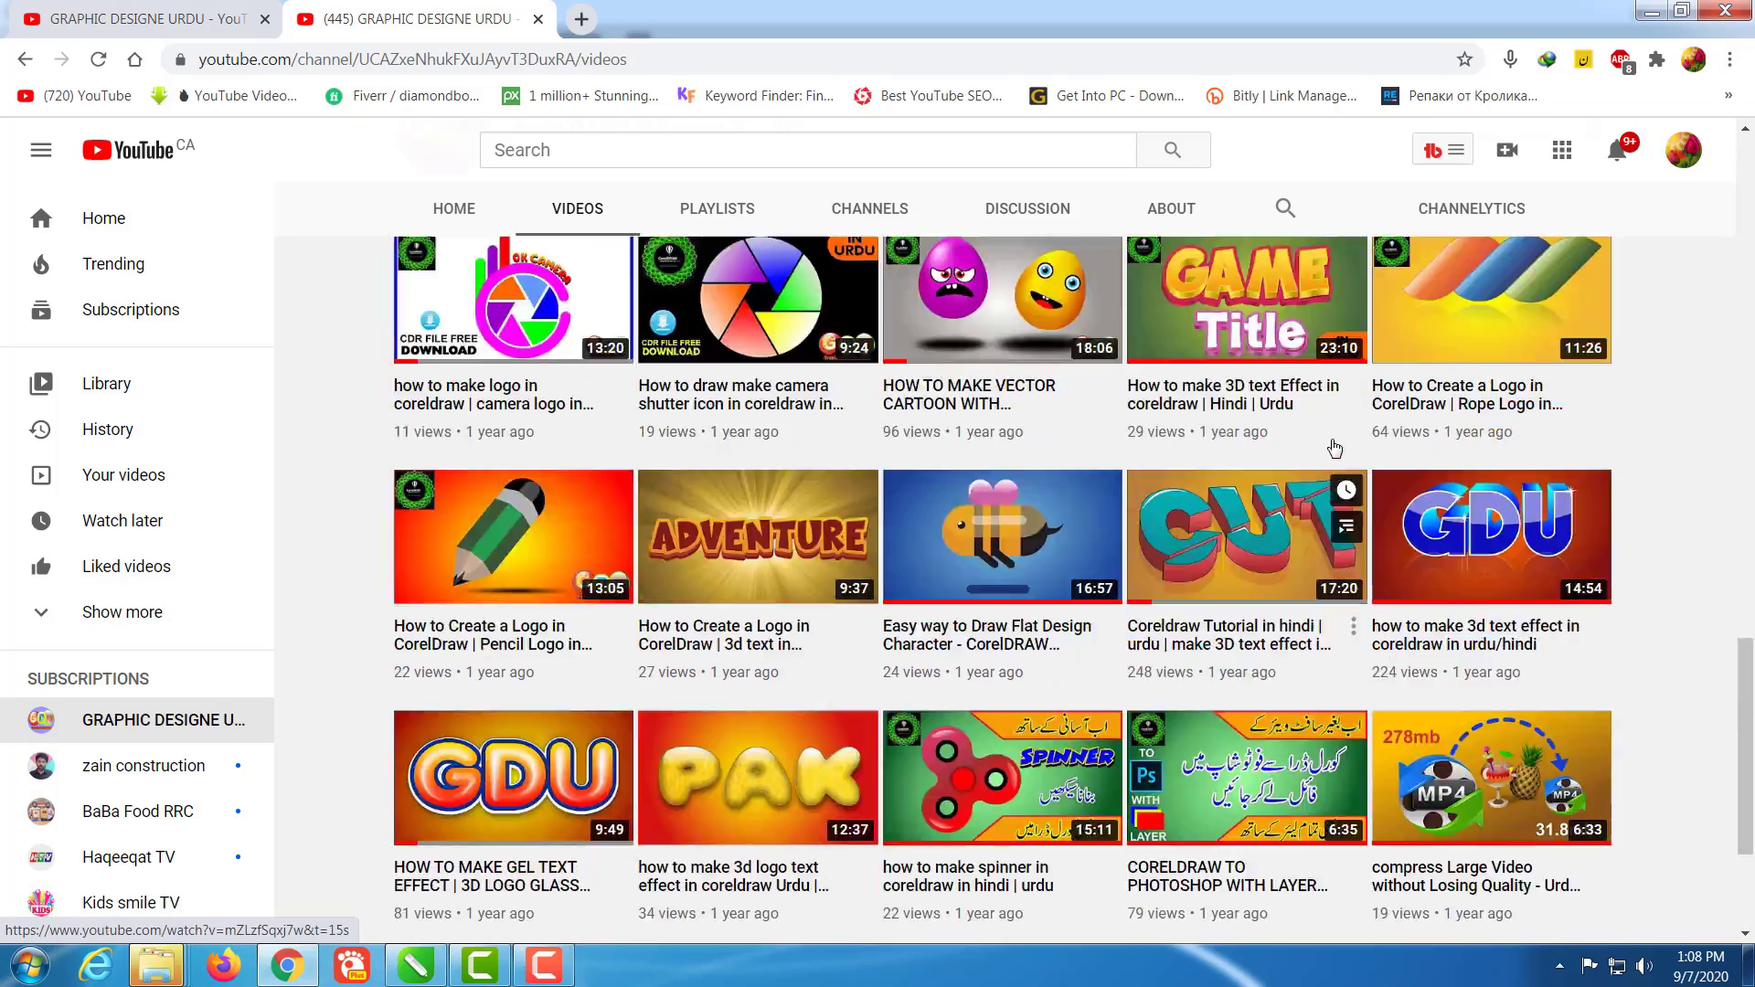
pyautogui.scroll(10, 1335, 448)
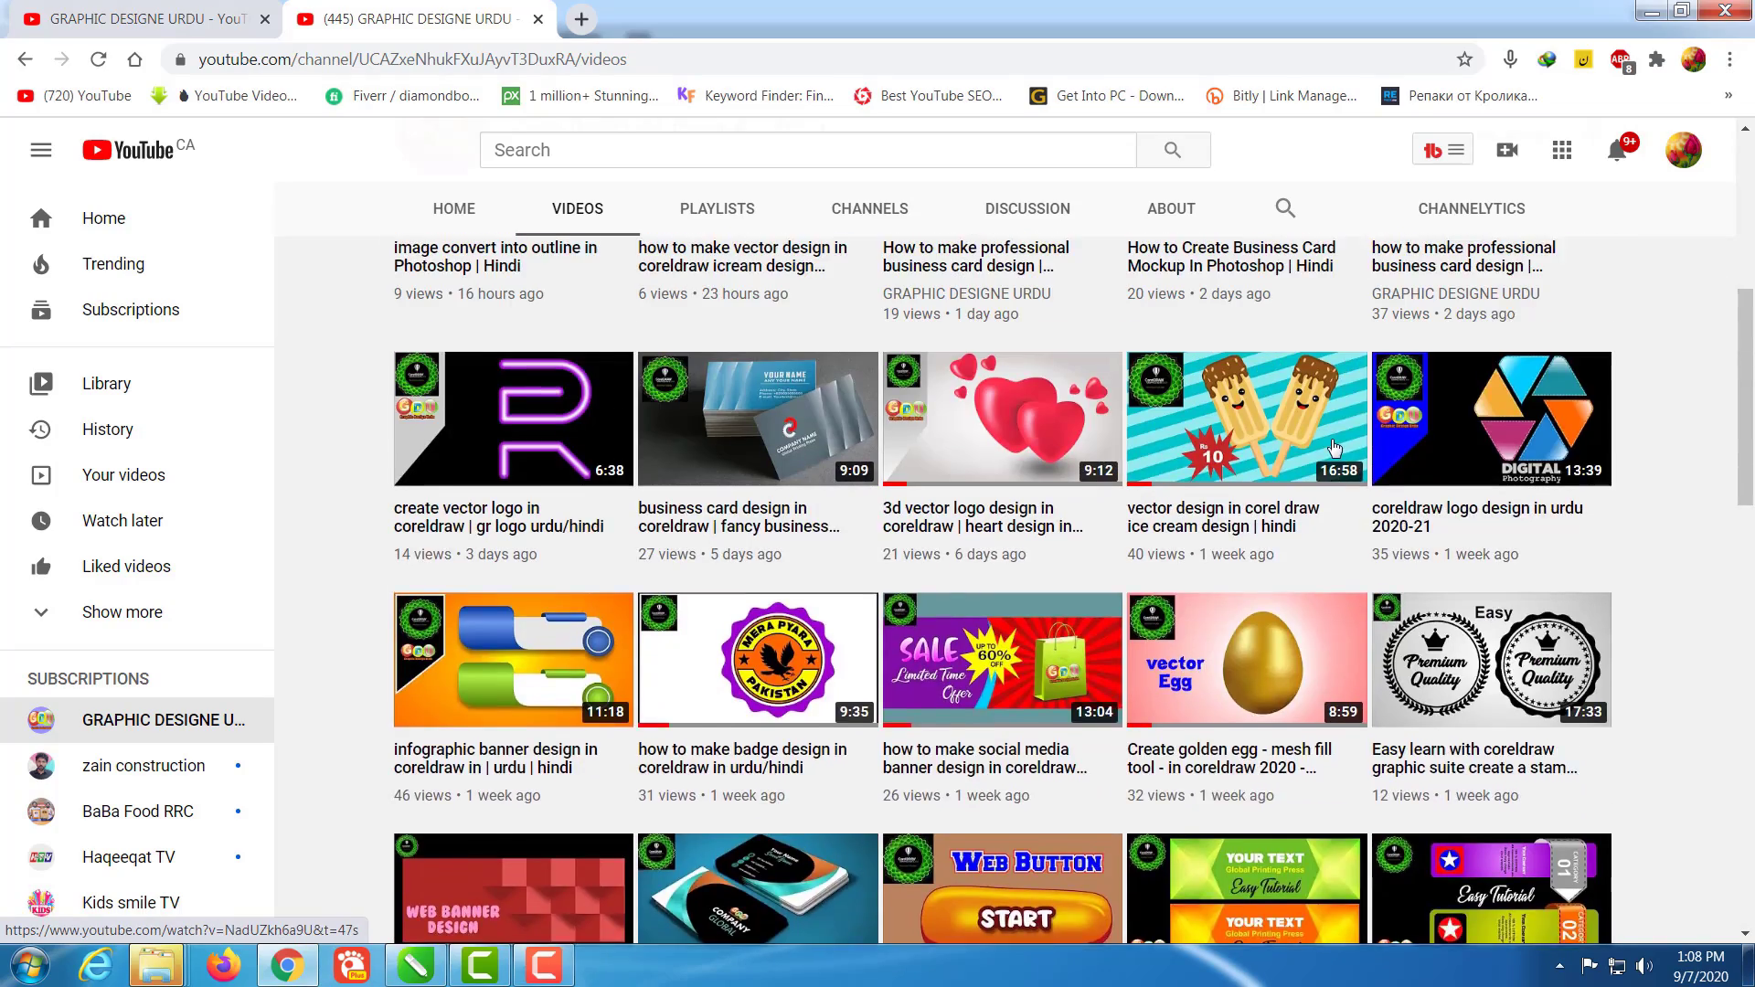
pyautogui.scroll(2, 1335, 448)
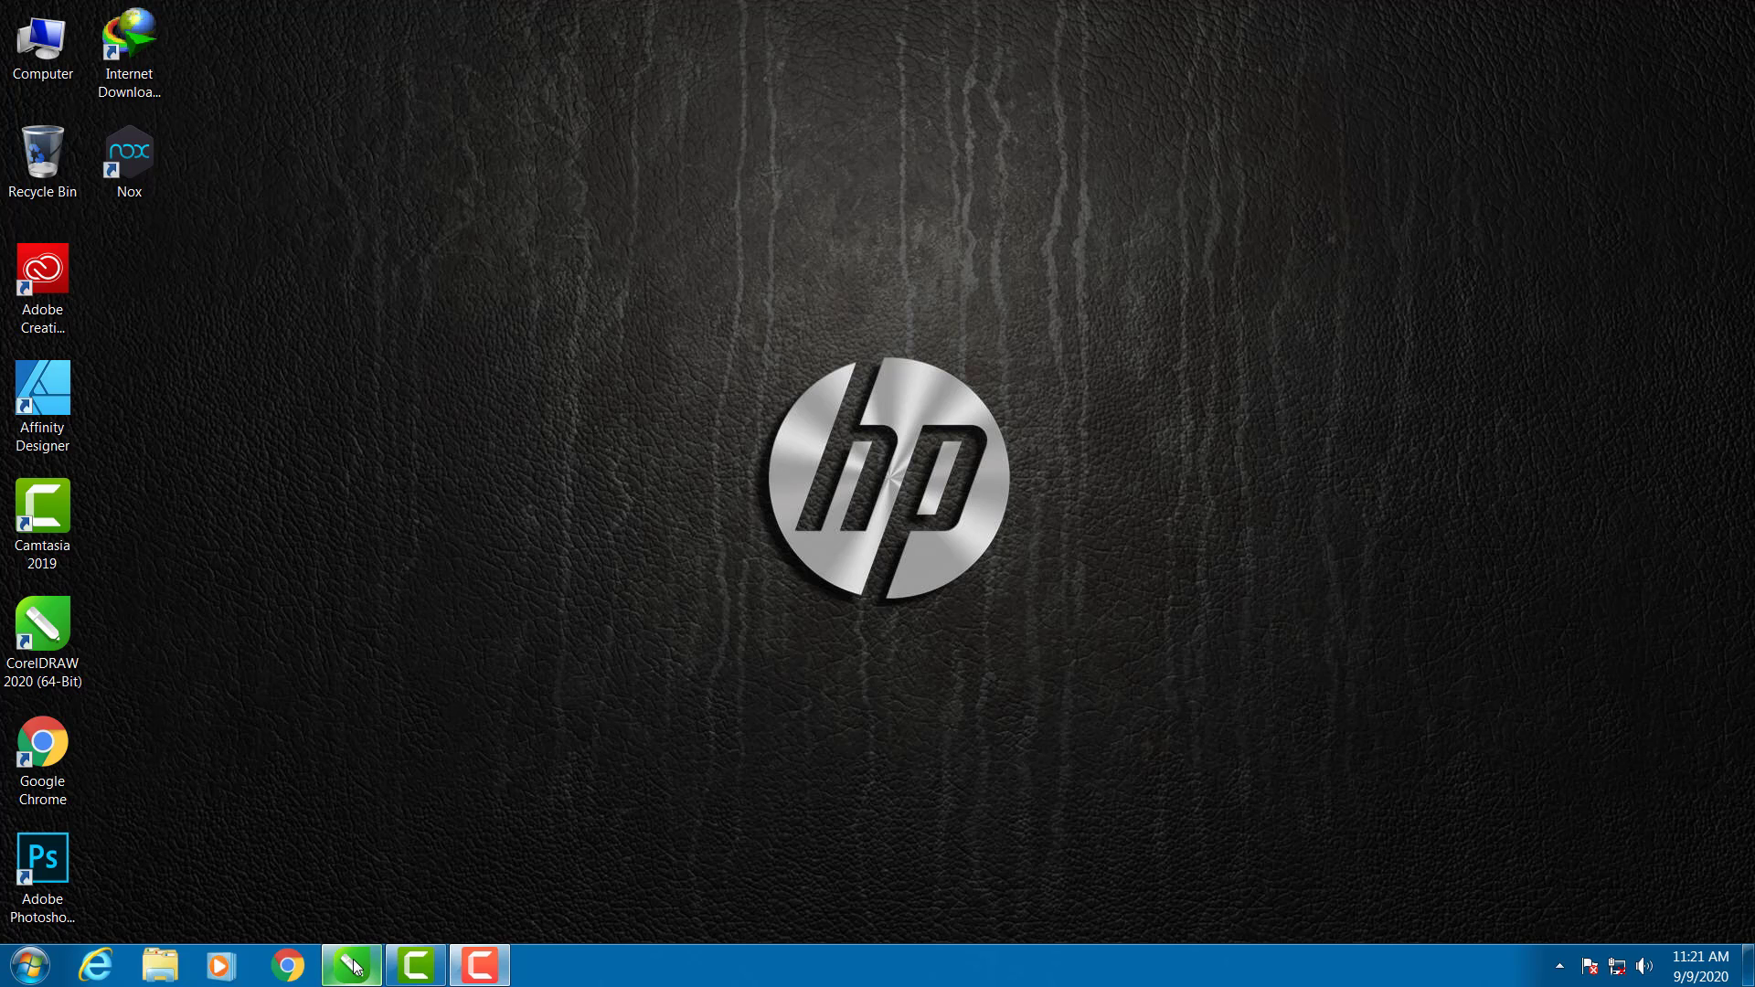
# Switch to CorelDRAW and move the finished three-button artwork with its dark background off the page, to the right of it.
pyautogui.click(353, 966)
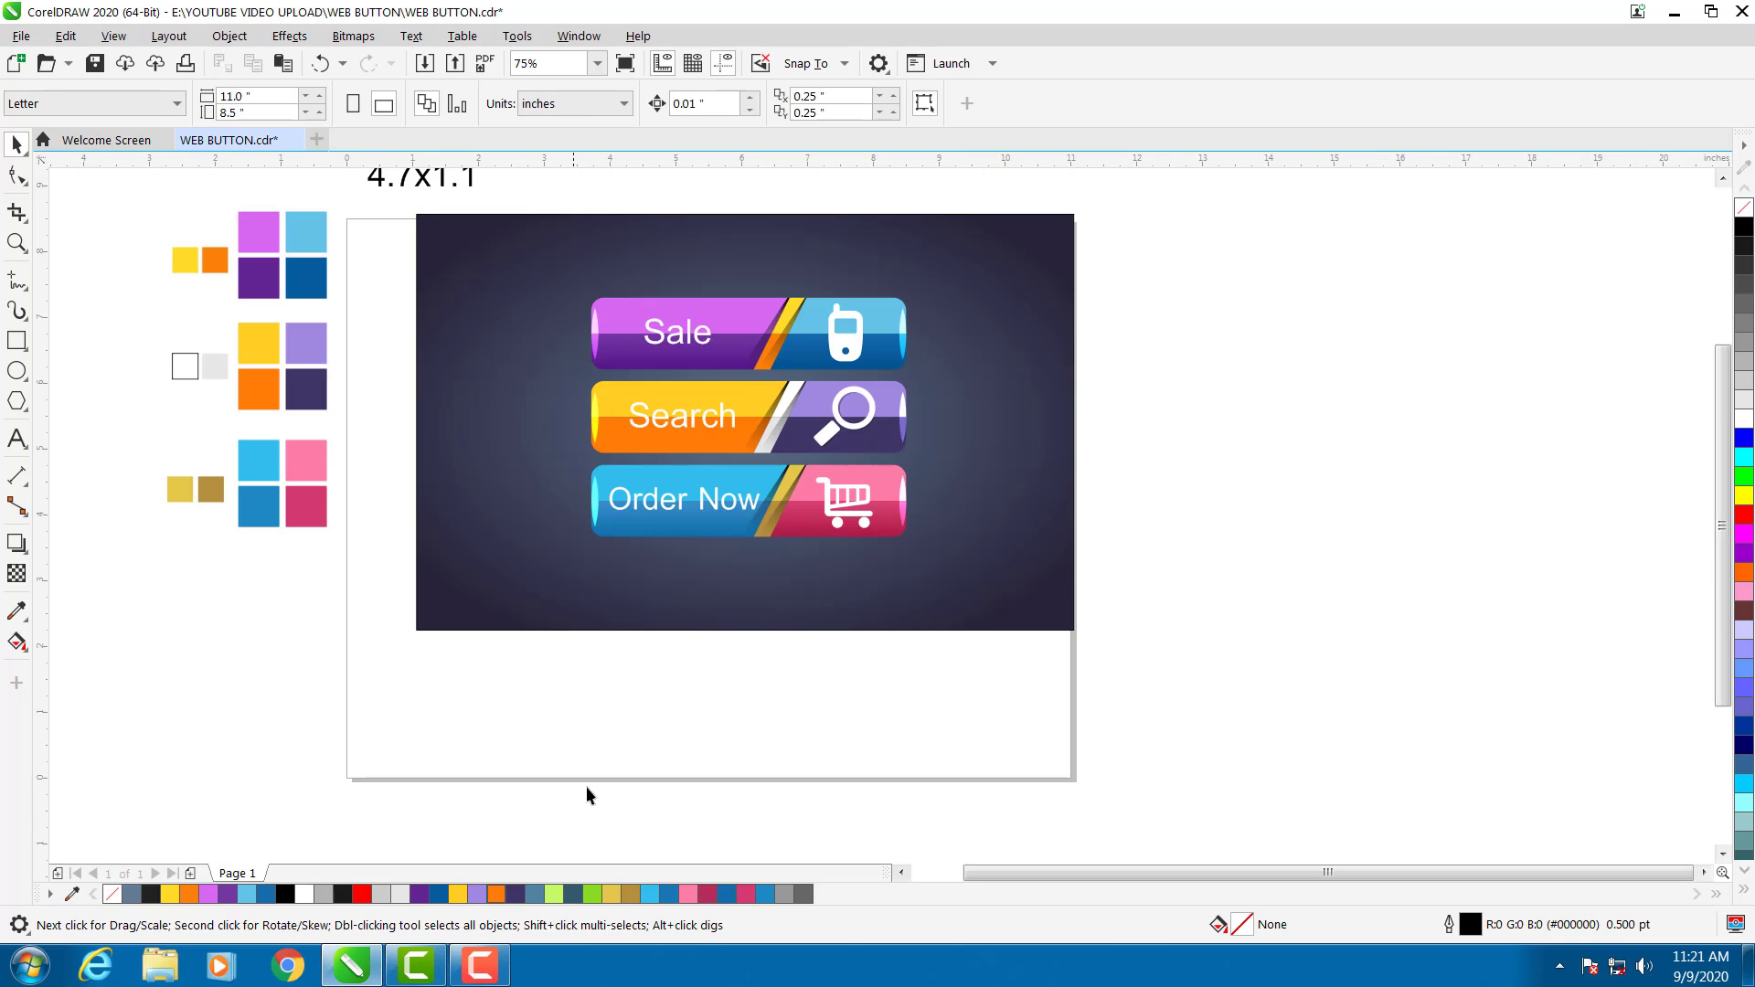
pyautogui.scroll(2, 829, 299)
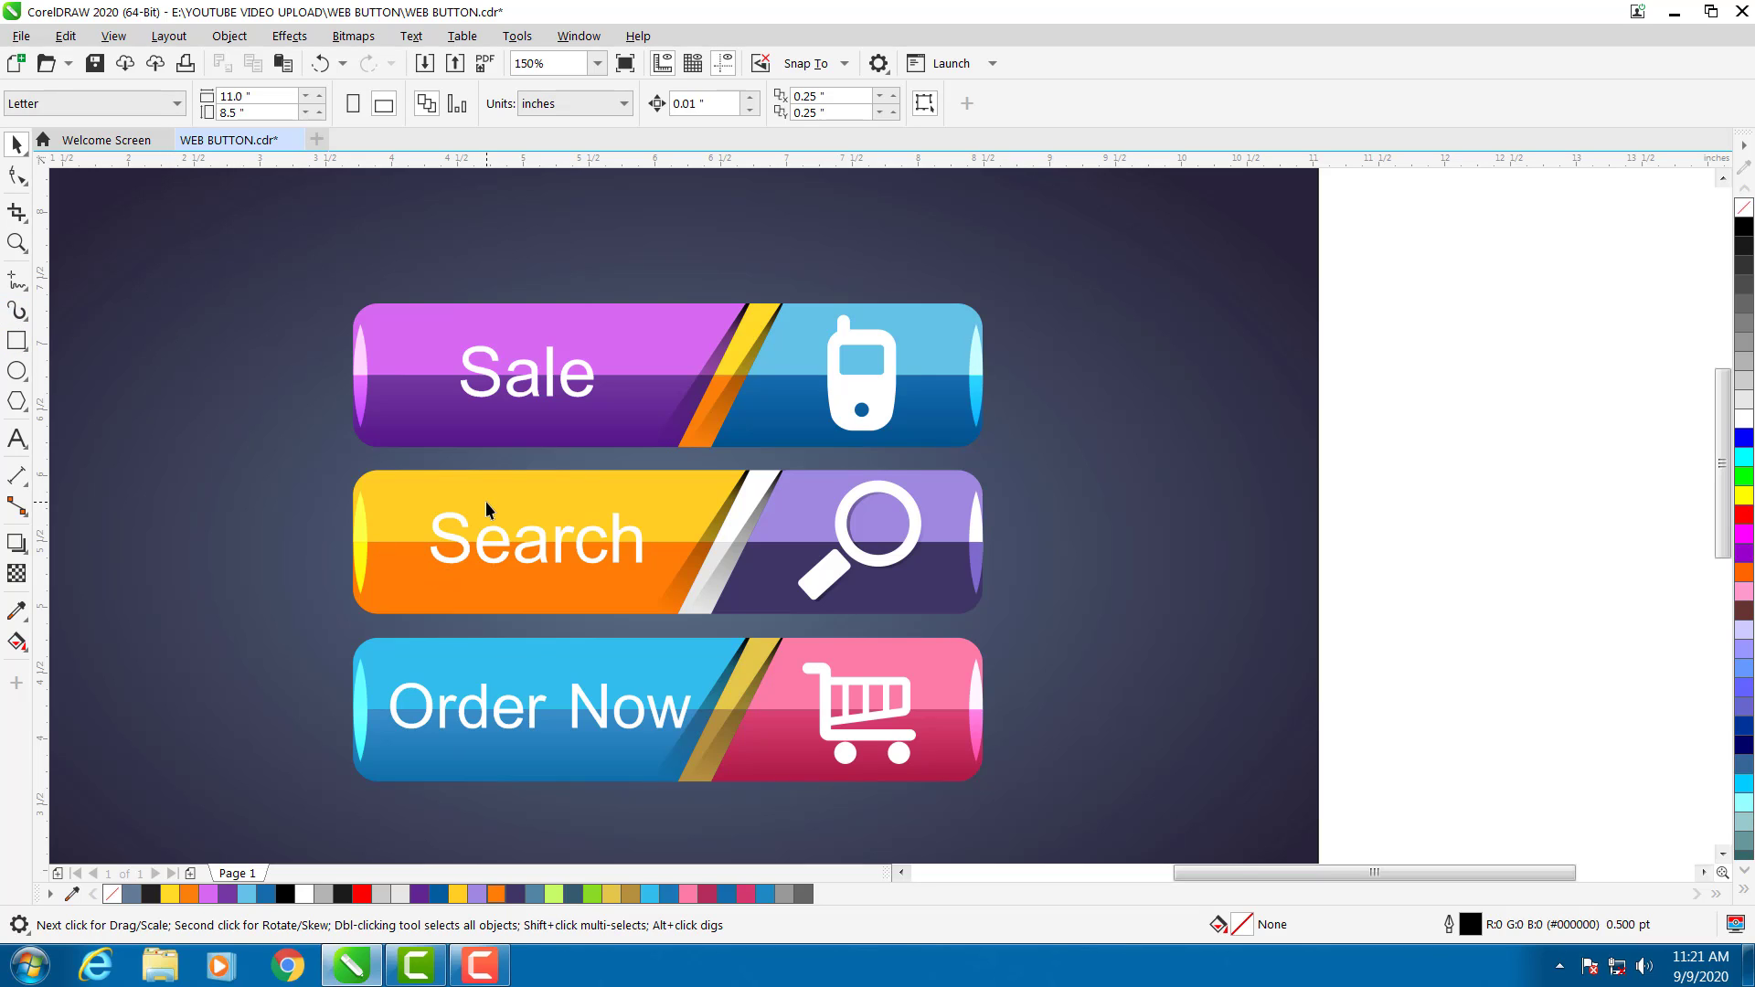
pyautogui.scroll(-2, 419, 430)
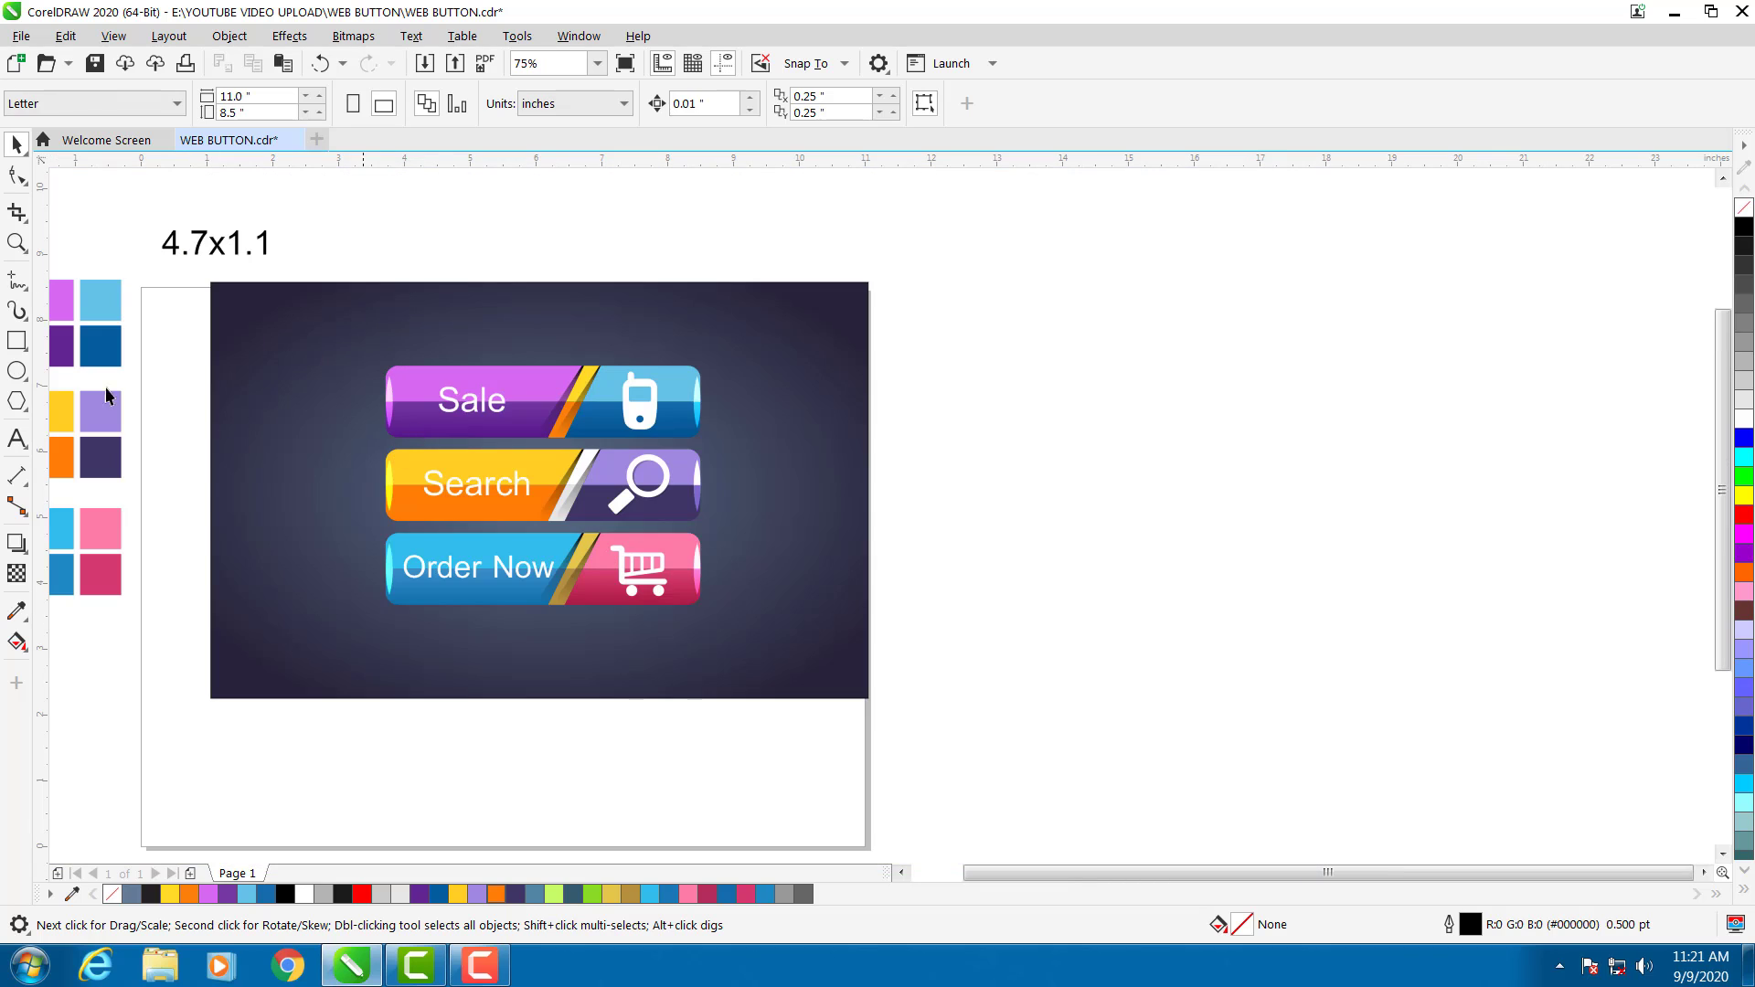
pyautogui.moveTo(172, 289); pyautogui.dragTo(1070, 752)
pyautogui.moveTo(294, 420); pyautogui.dragTo(1020, 459)
pyautogui.click(611, 484)
pyautogui.scroll(-1, 566, 438)
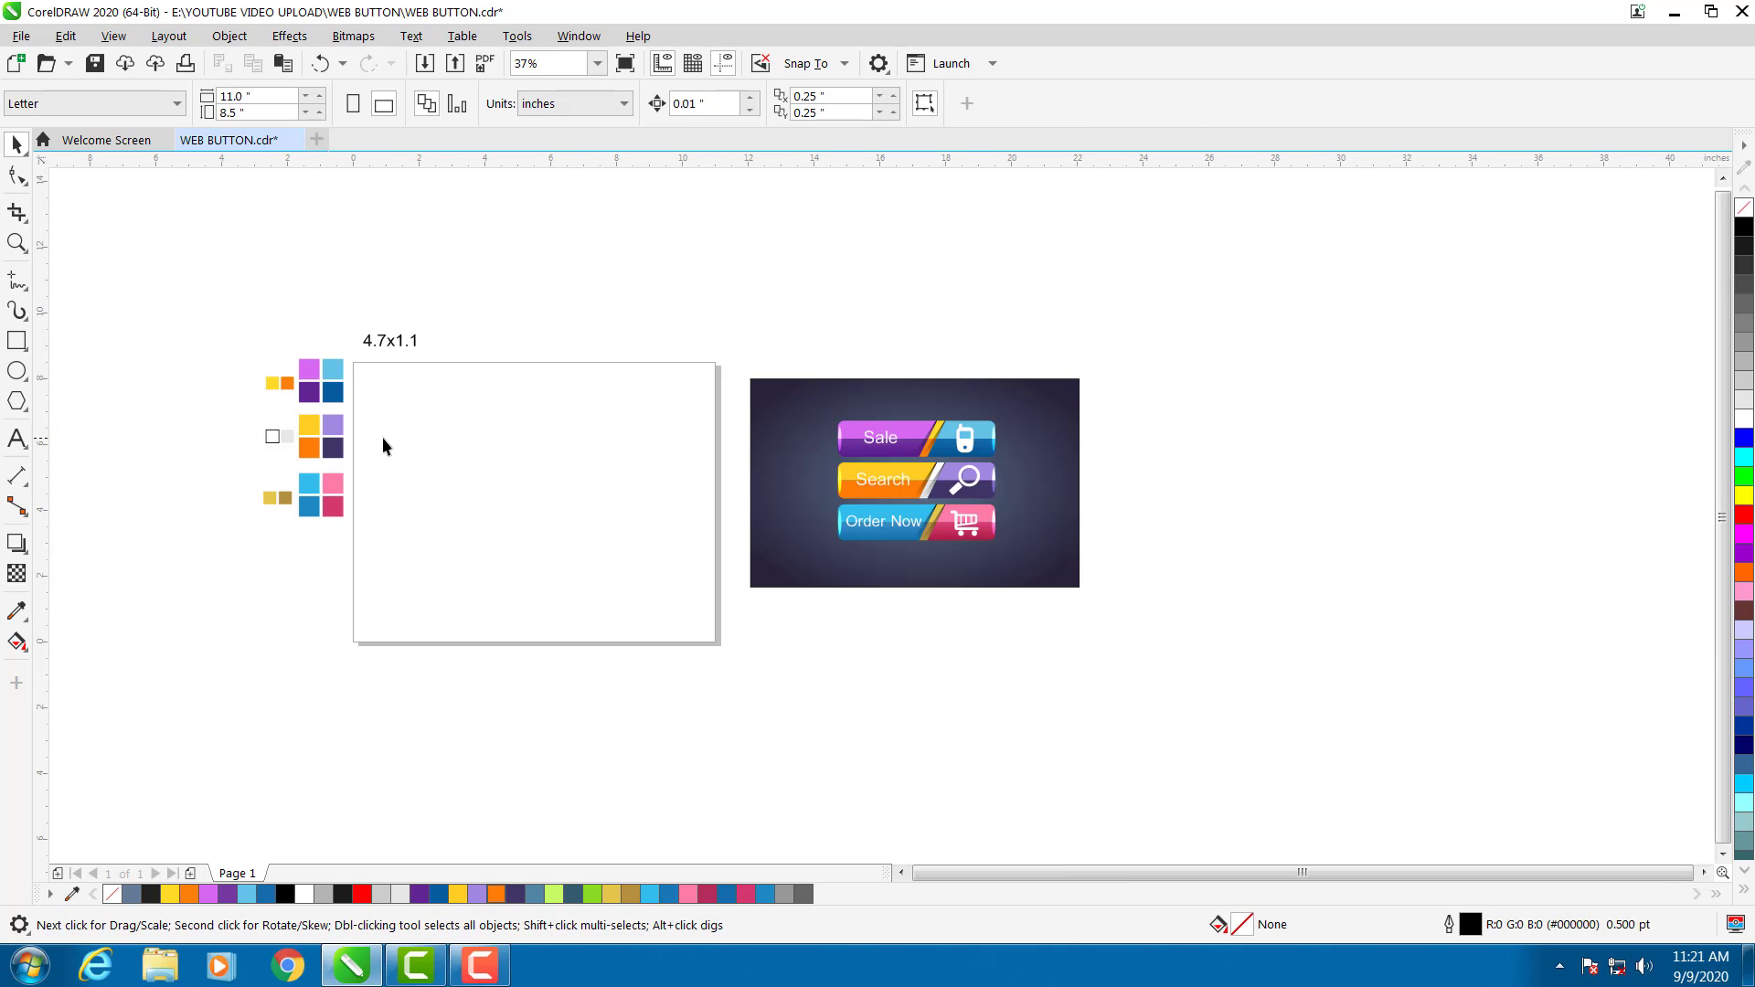
# Draw a rectangle in the upper part of the page and set its size to 4.7 by 1.1 inches.
pyautogui.scroll(1, 309, 446)
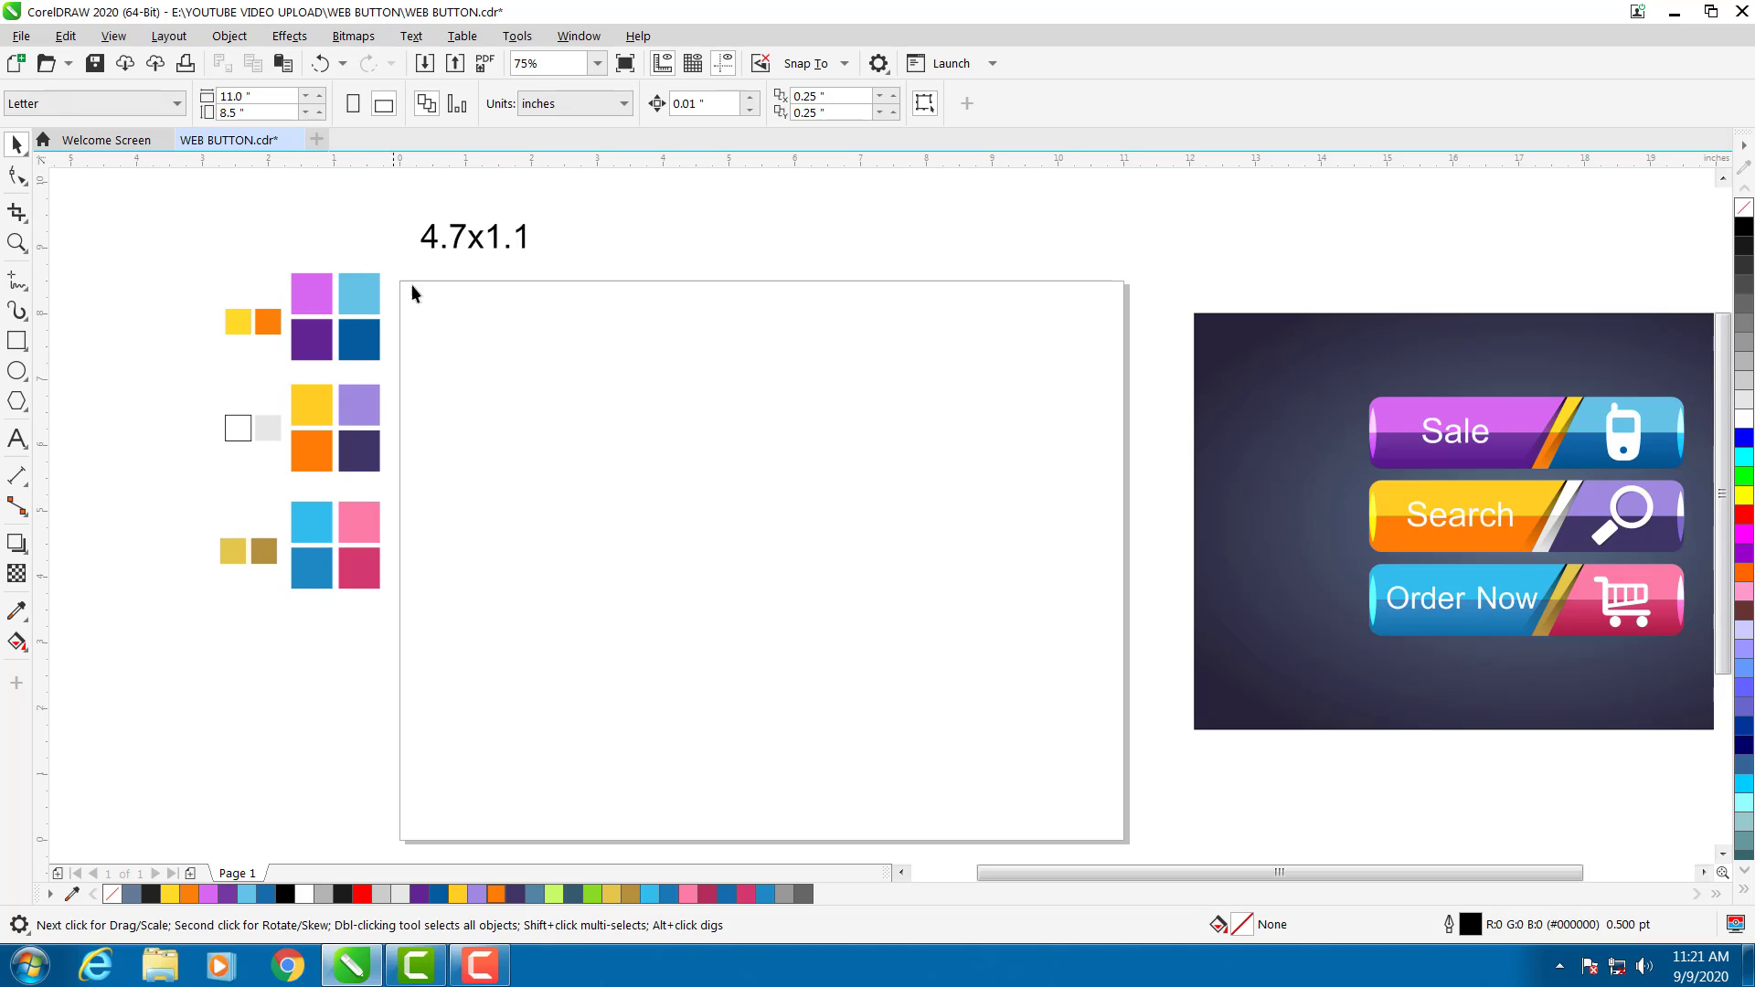
pyautogui.click(16, 341)
pyautogui.moveTo(562, 346); pyautogui.dragTo(860, 445)
pyautogui.click(13, 147)
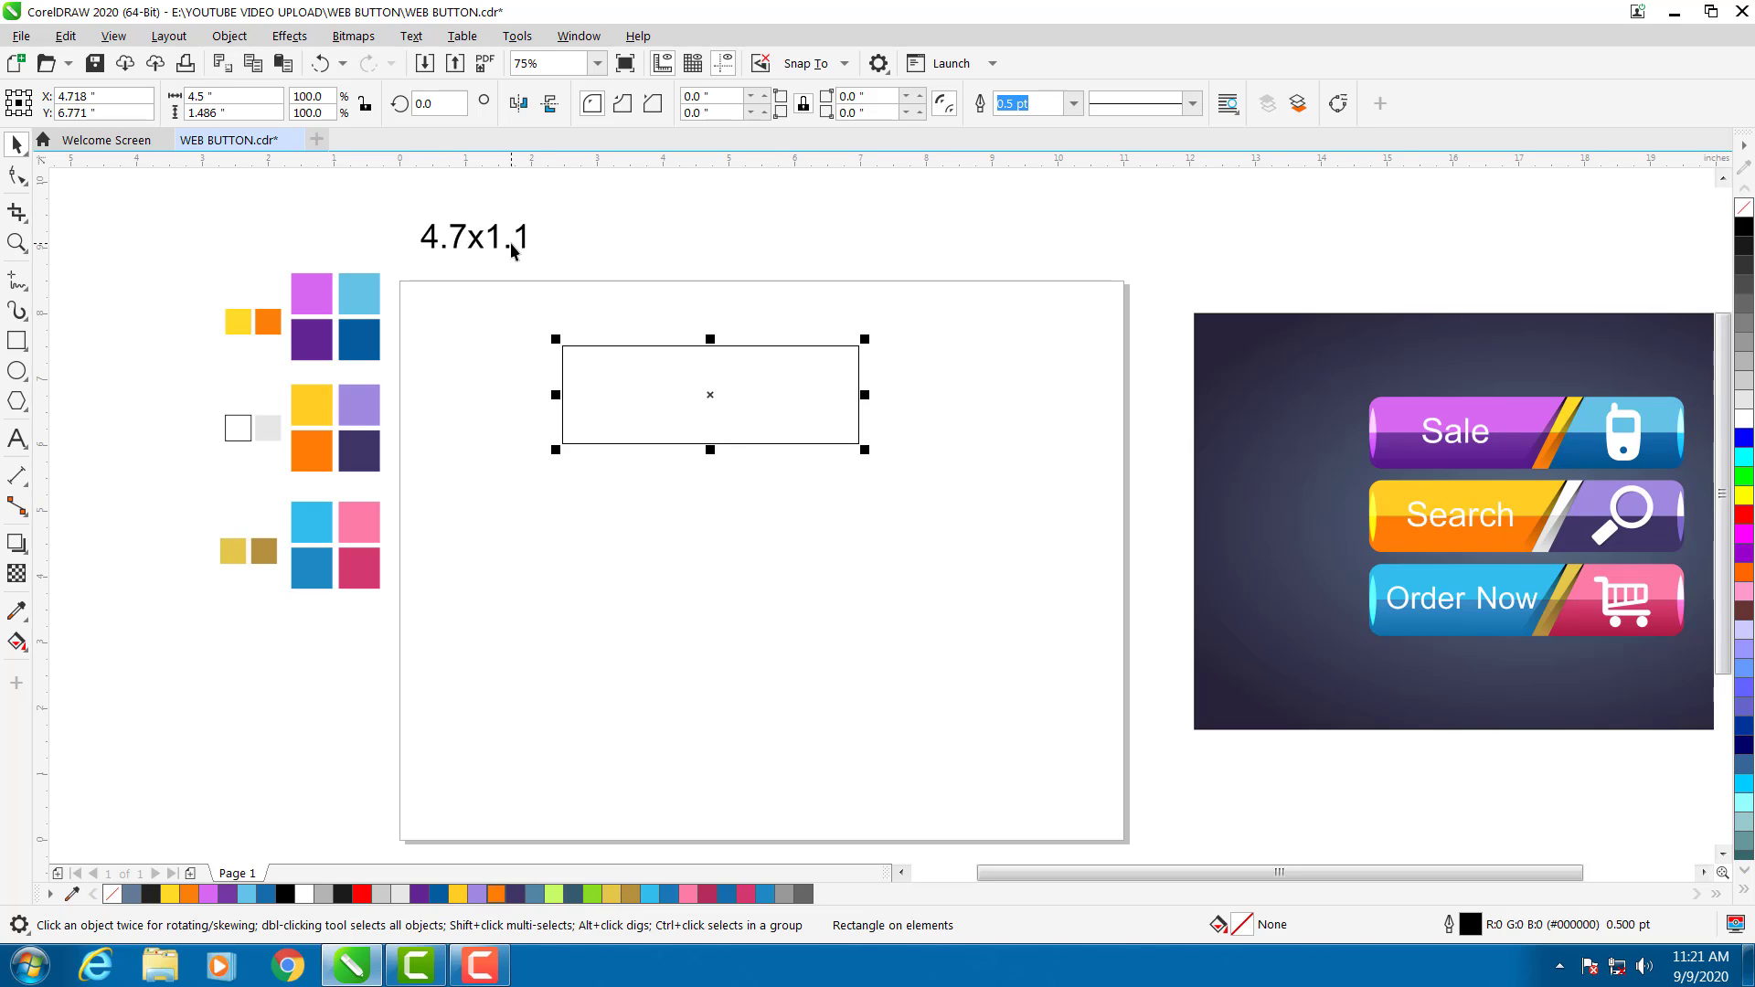
pyautogui.click(192, 96)
pyautogui.write('4.7')
pyautogui.press('Tab')
pyautogui.write('1')
pyautogui.press('Return')
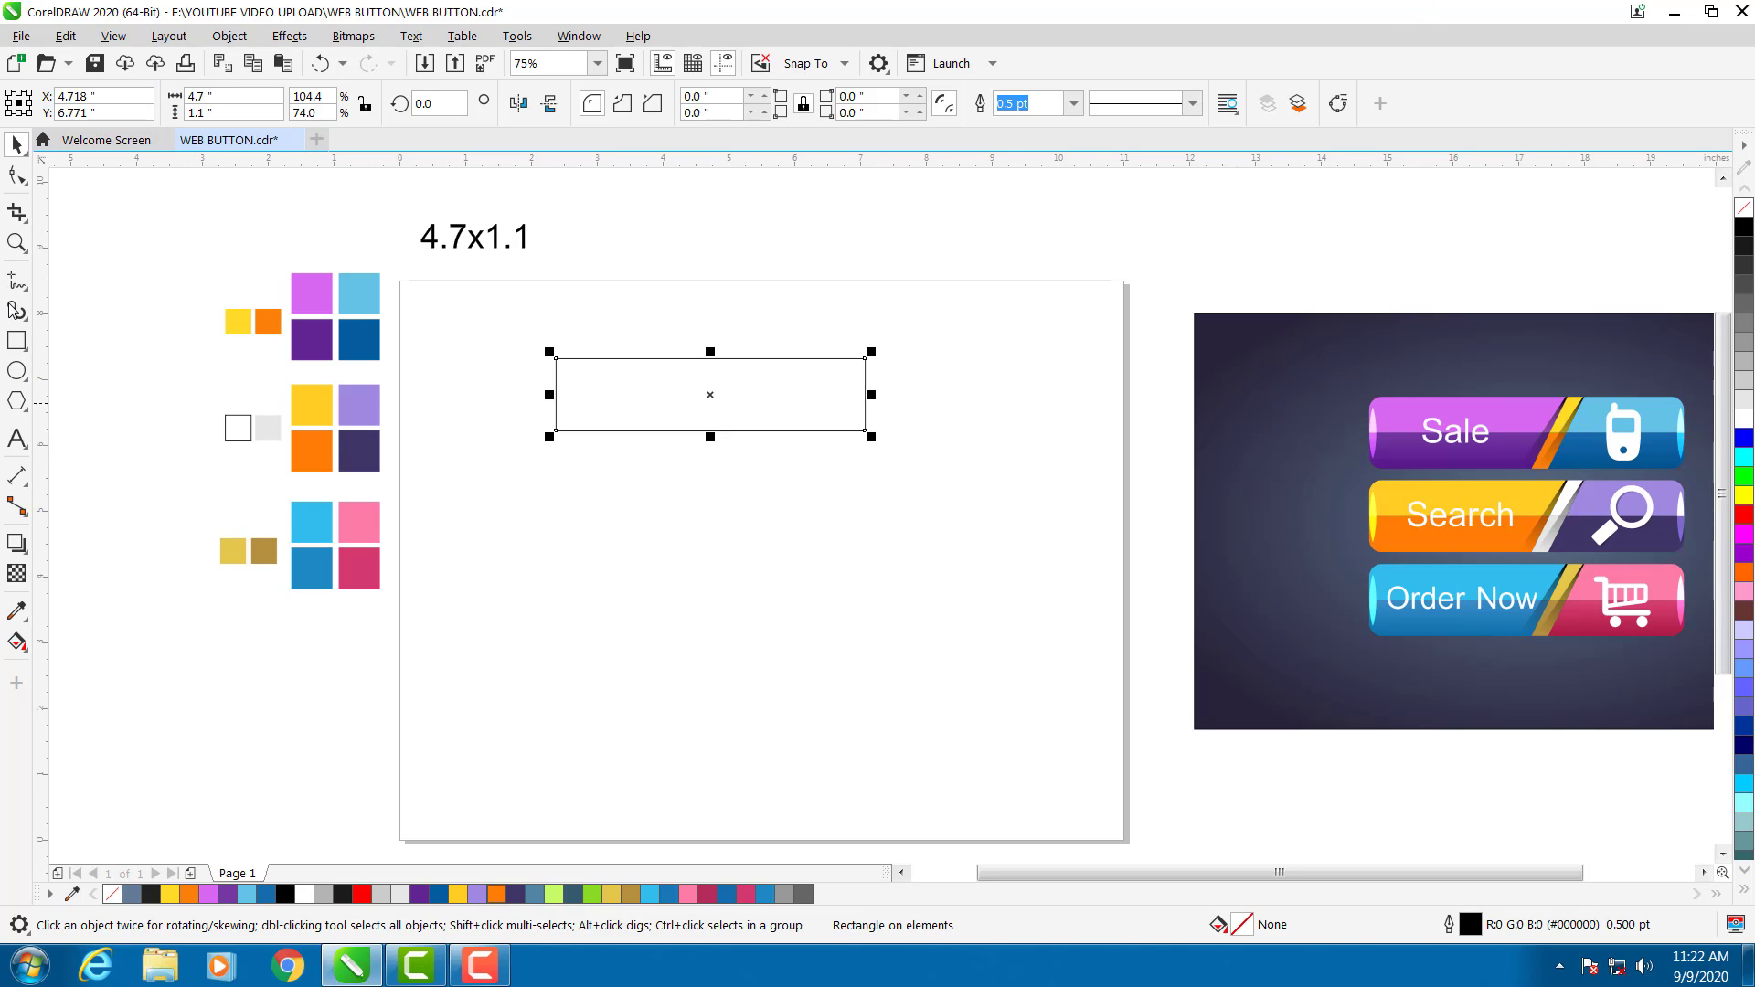
# Round all four corners of the rectangle to a radius of about 0.24 inch with the Shape tool.
pyautogui.click(16, 175)
pyautogui.scroll(2, 776, 386)
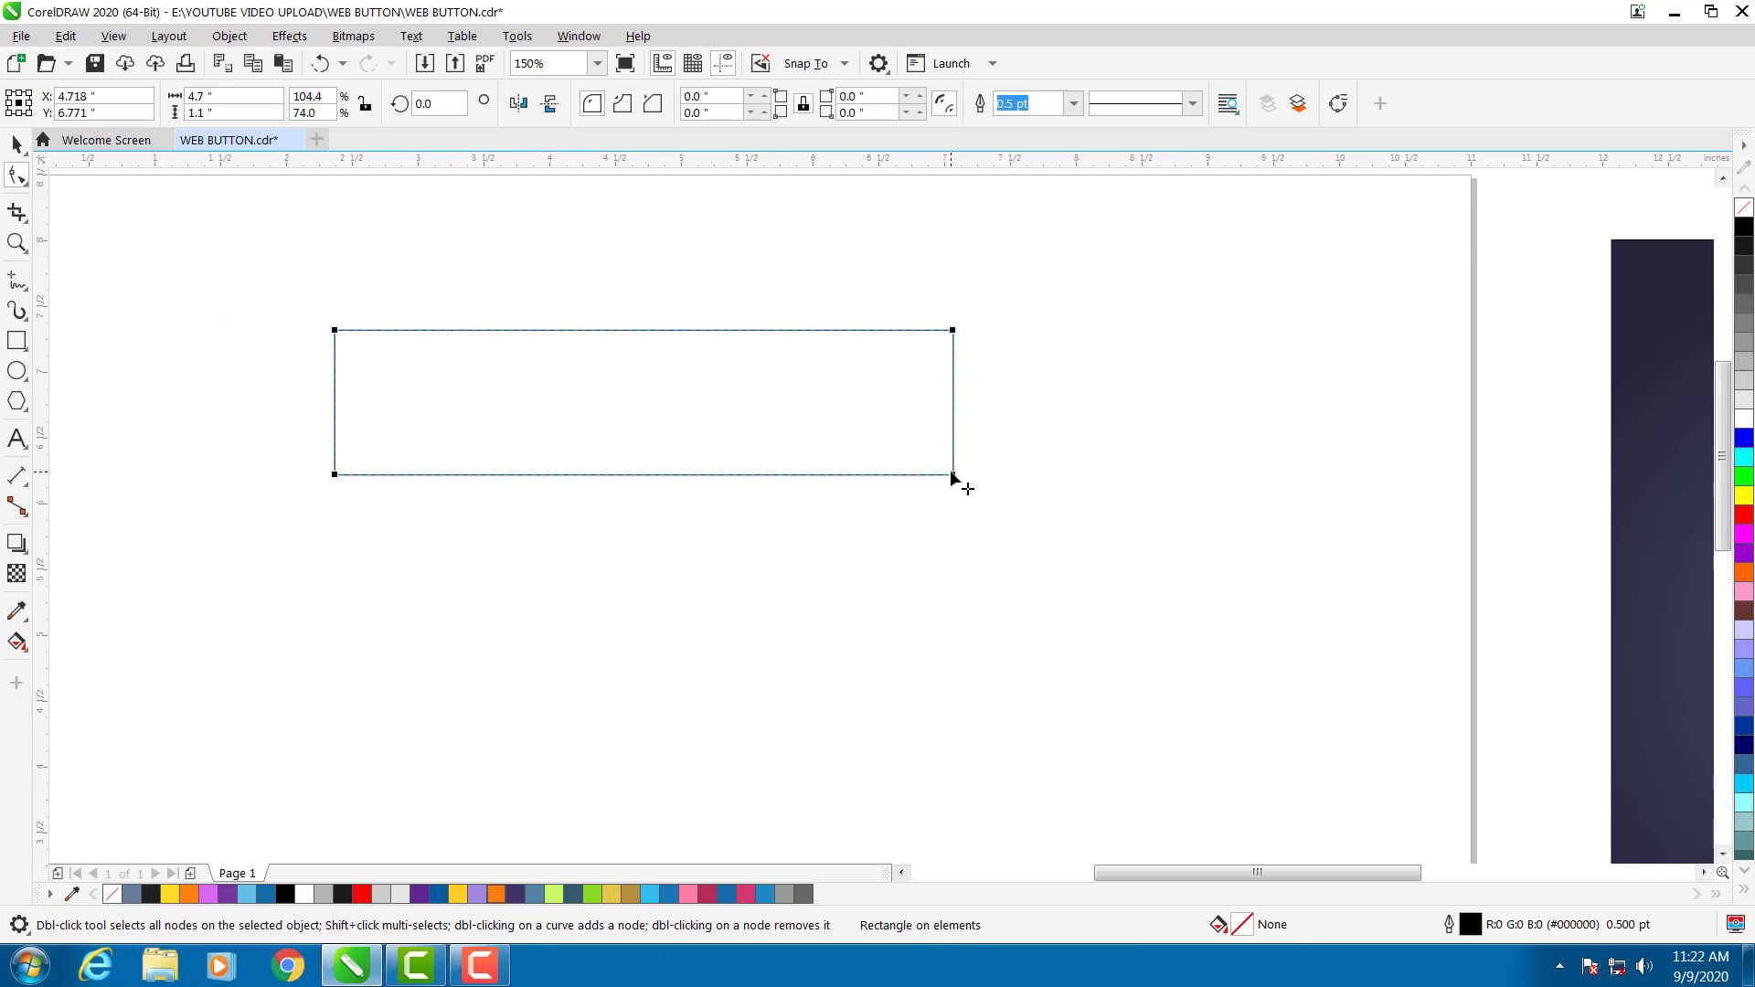
pyautogui.moveTo(952, 475); pyautogui.dragTo(922, 471)
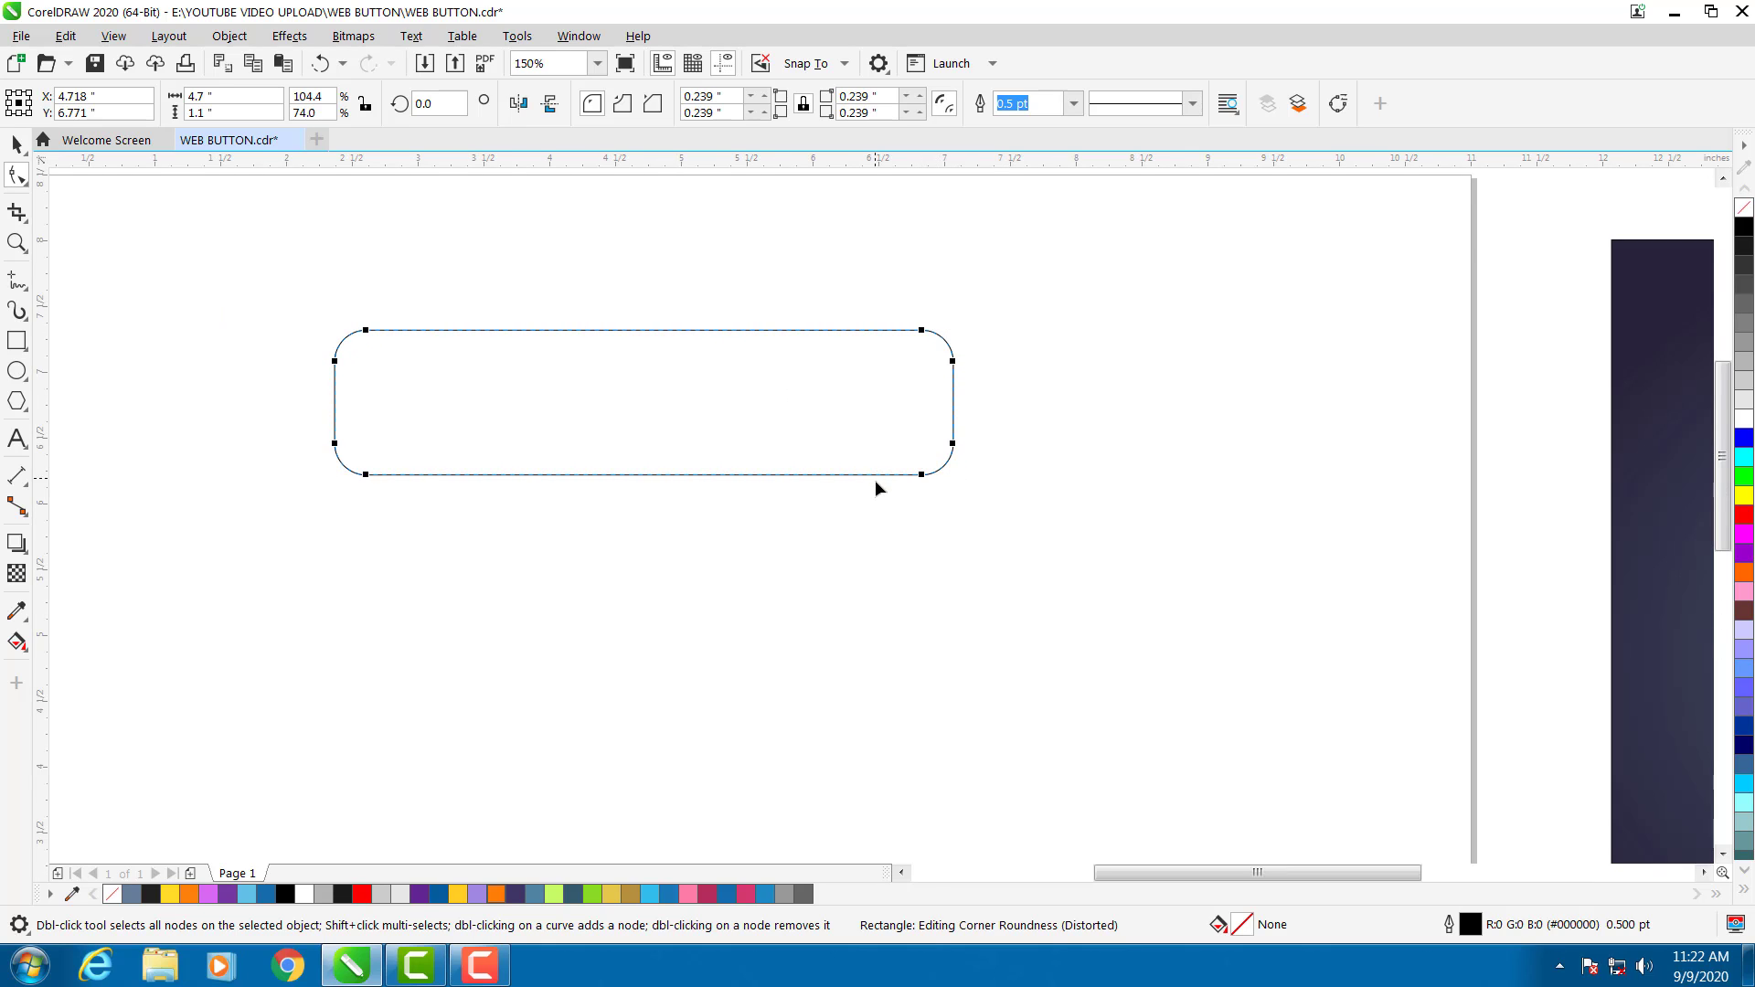
pyautogui.click(17, 143)
pyautogui.click(95, 380)
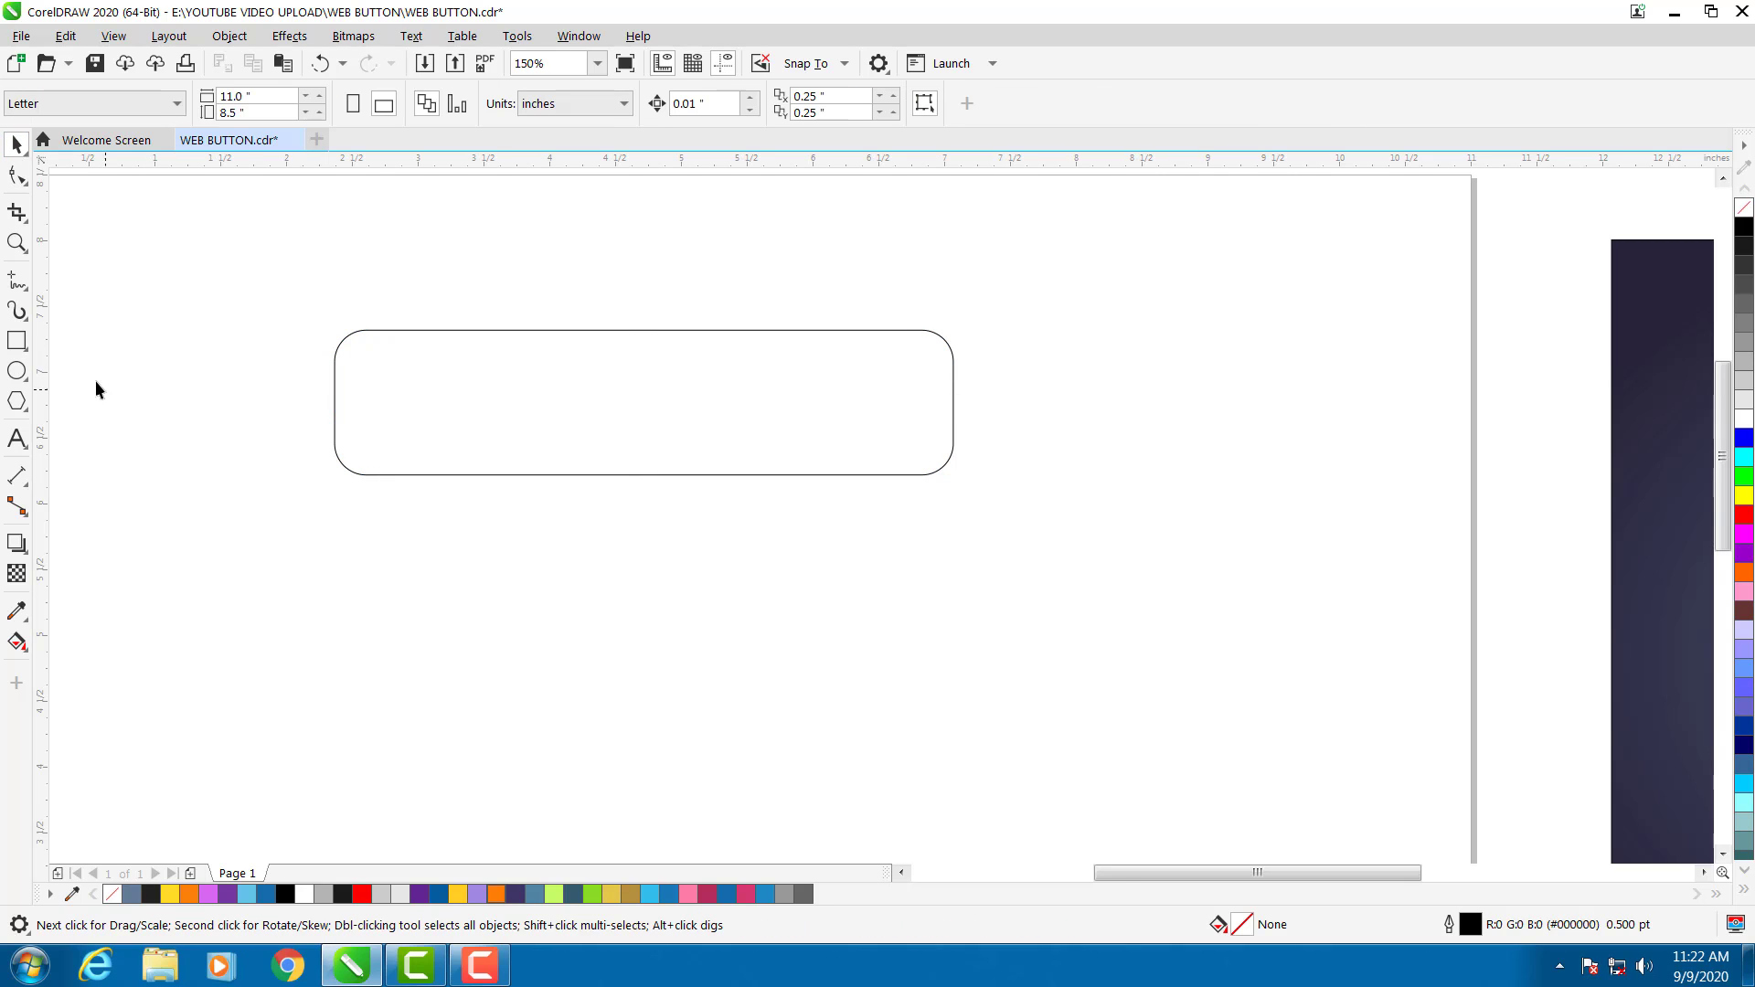
# Draw a straight diagonal freehand line across the rectangle at a 240-degree angle, about 1.18 inches wide and 2.04 inches high.
pyautogui.click(23, 285)
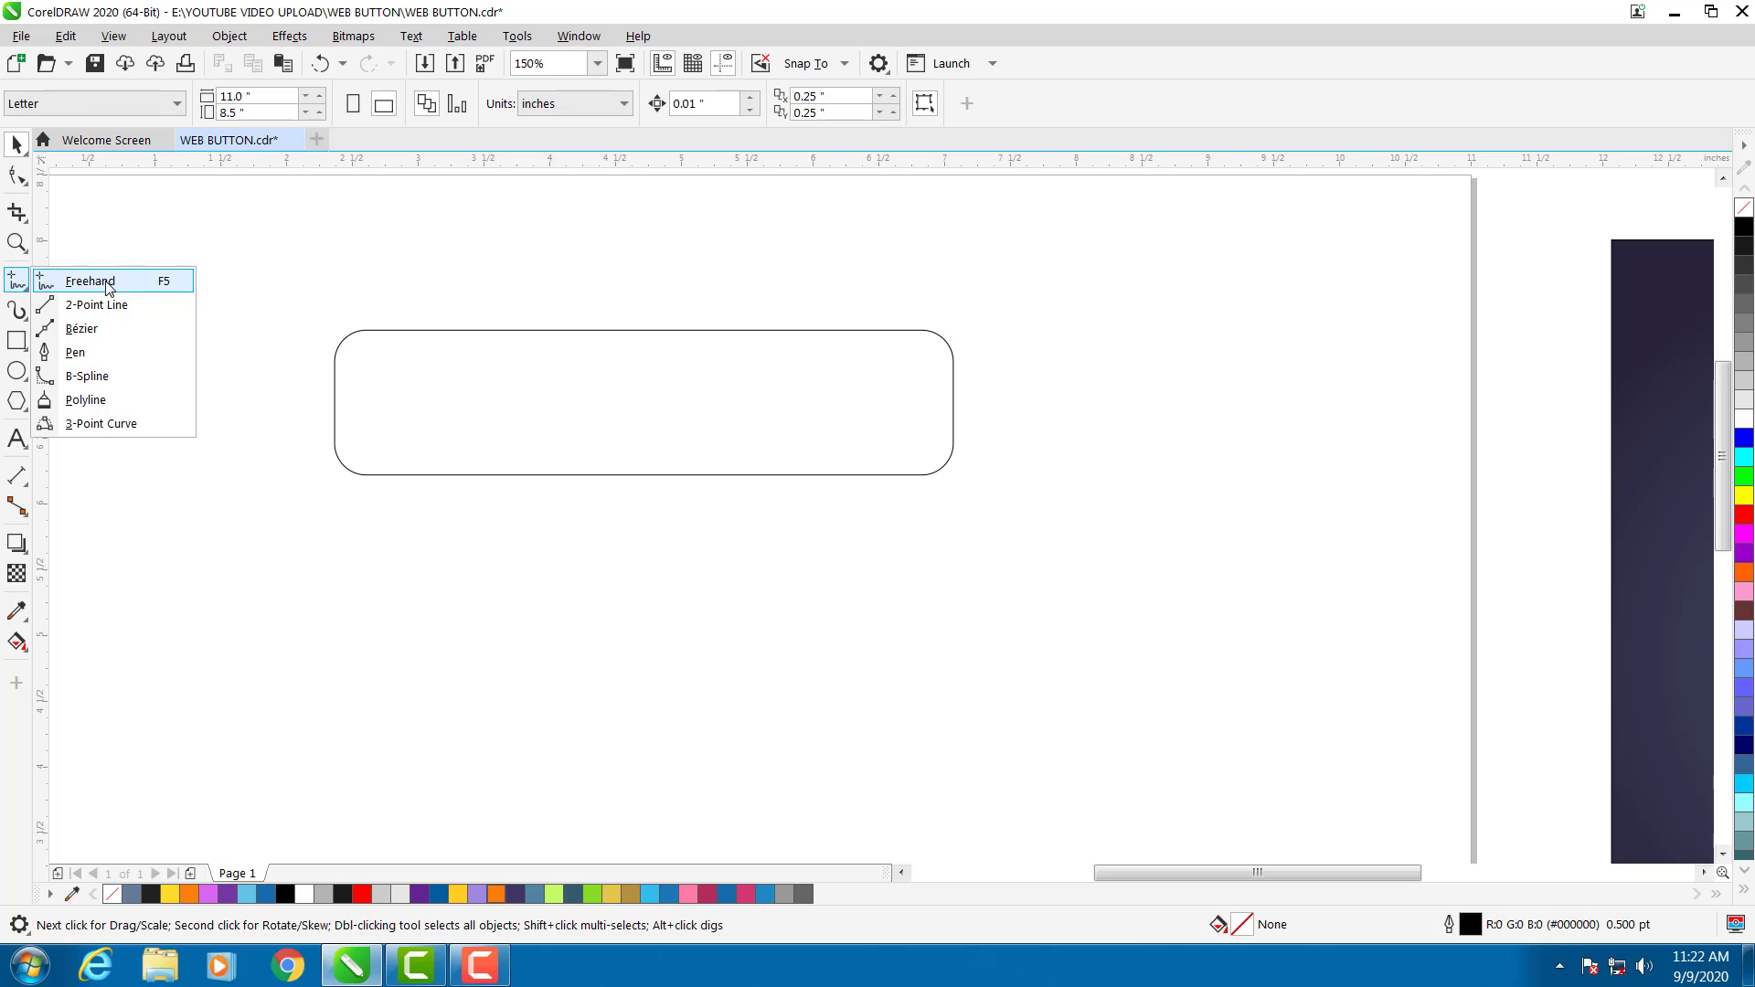
pyautogui.press('Escape')
pyautogui.press('F5')
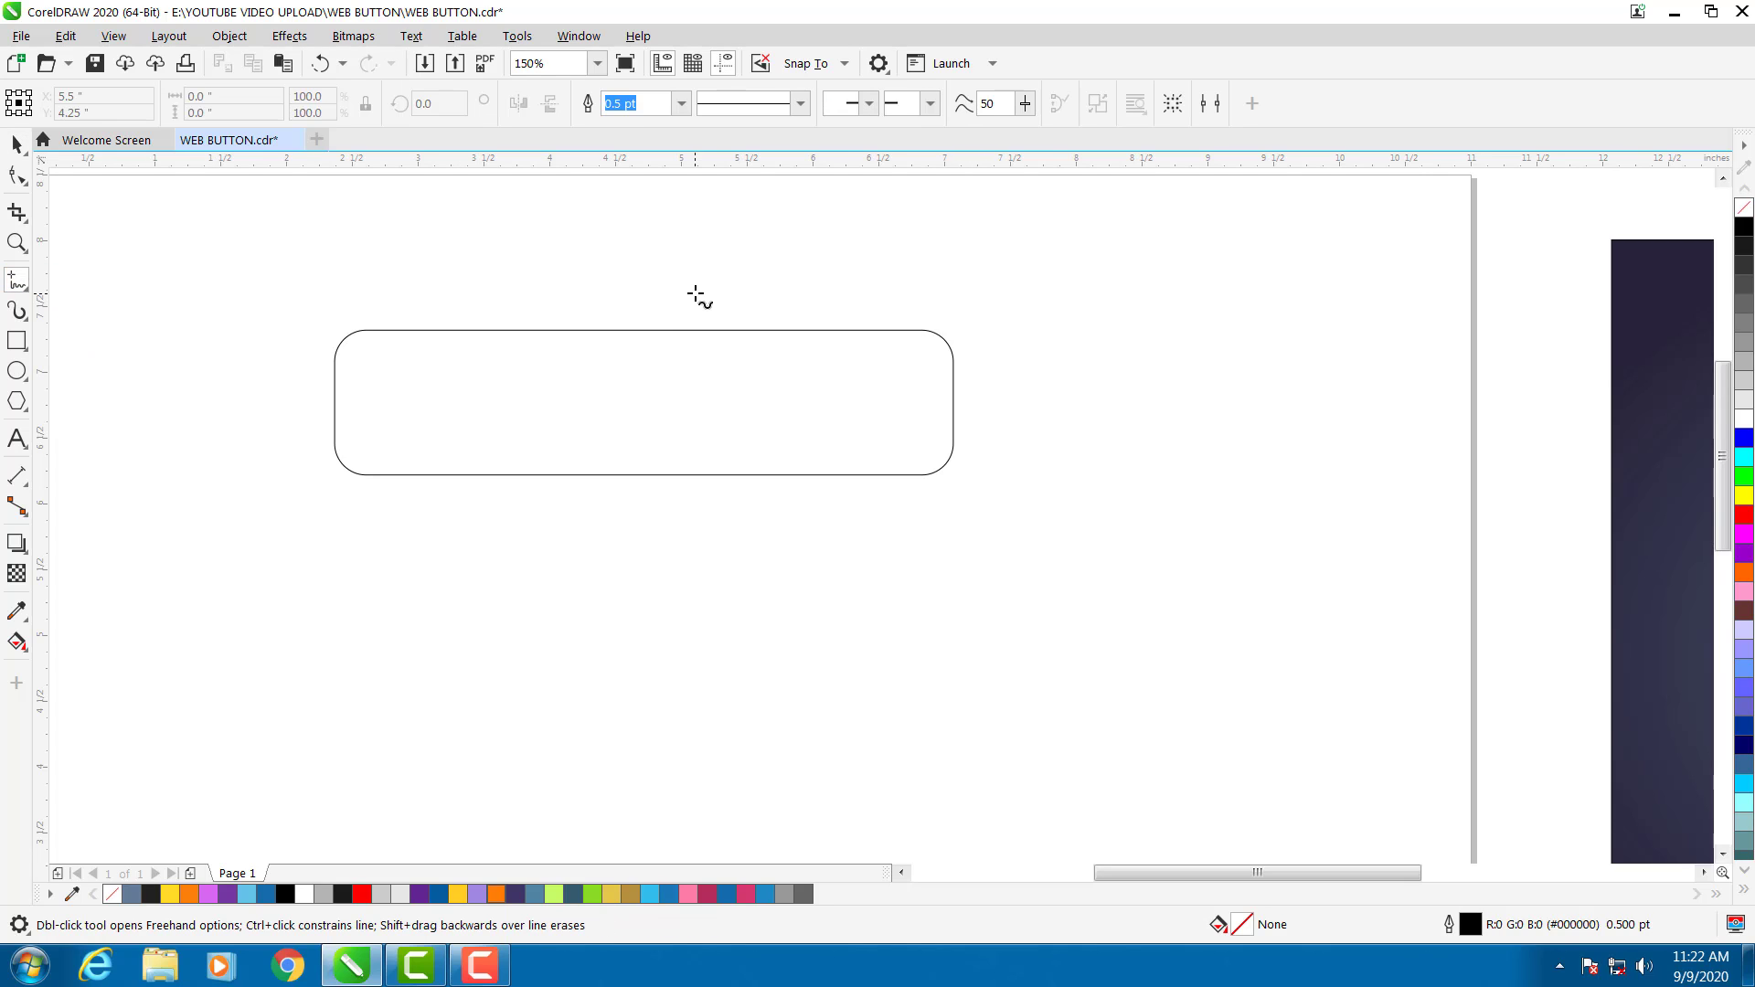
pyautogui.click(695, 291)
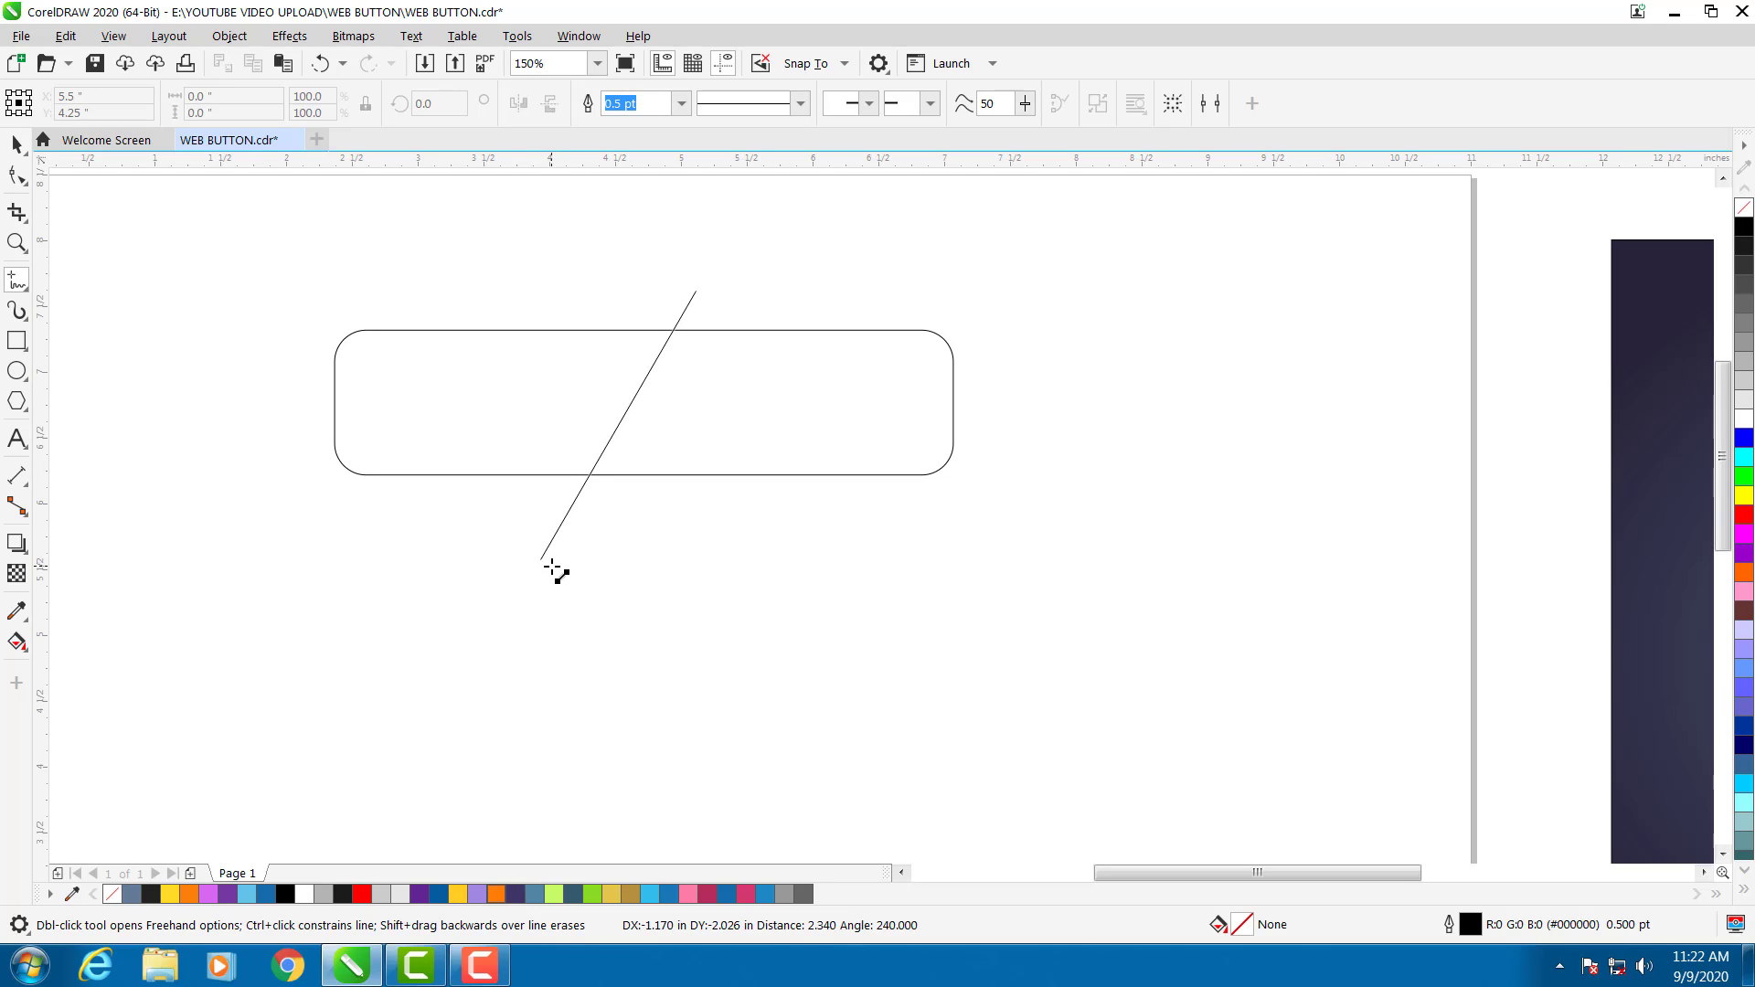
pyautogui.click(541, 558)
pyautogui.click(17, 143)
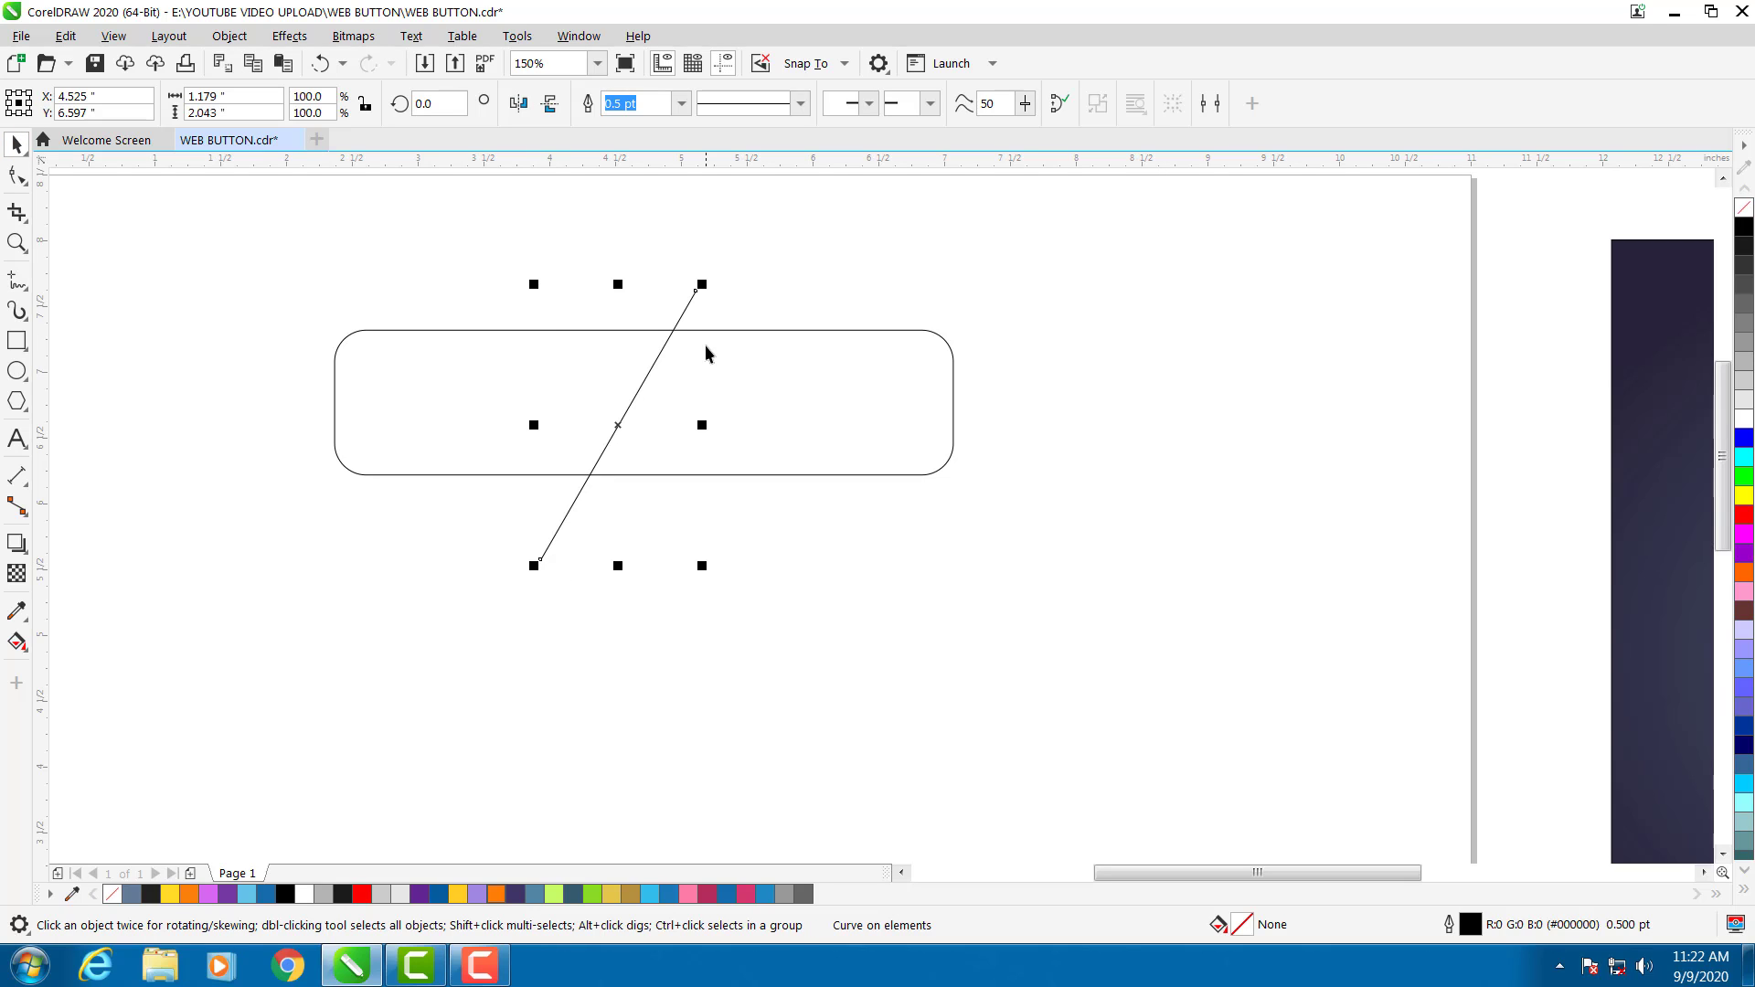
# Shift the diagonal line right past the rectangle's centre and add a parallel copy about 0.25 inch to its right.
pyautogui.moveTo(693, 290); pyautogui.dragTo(758, 324)
pyautogui.click(744, 323)
pyautogui.click(732, 321)
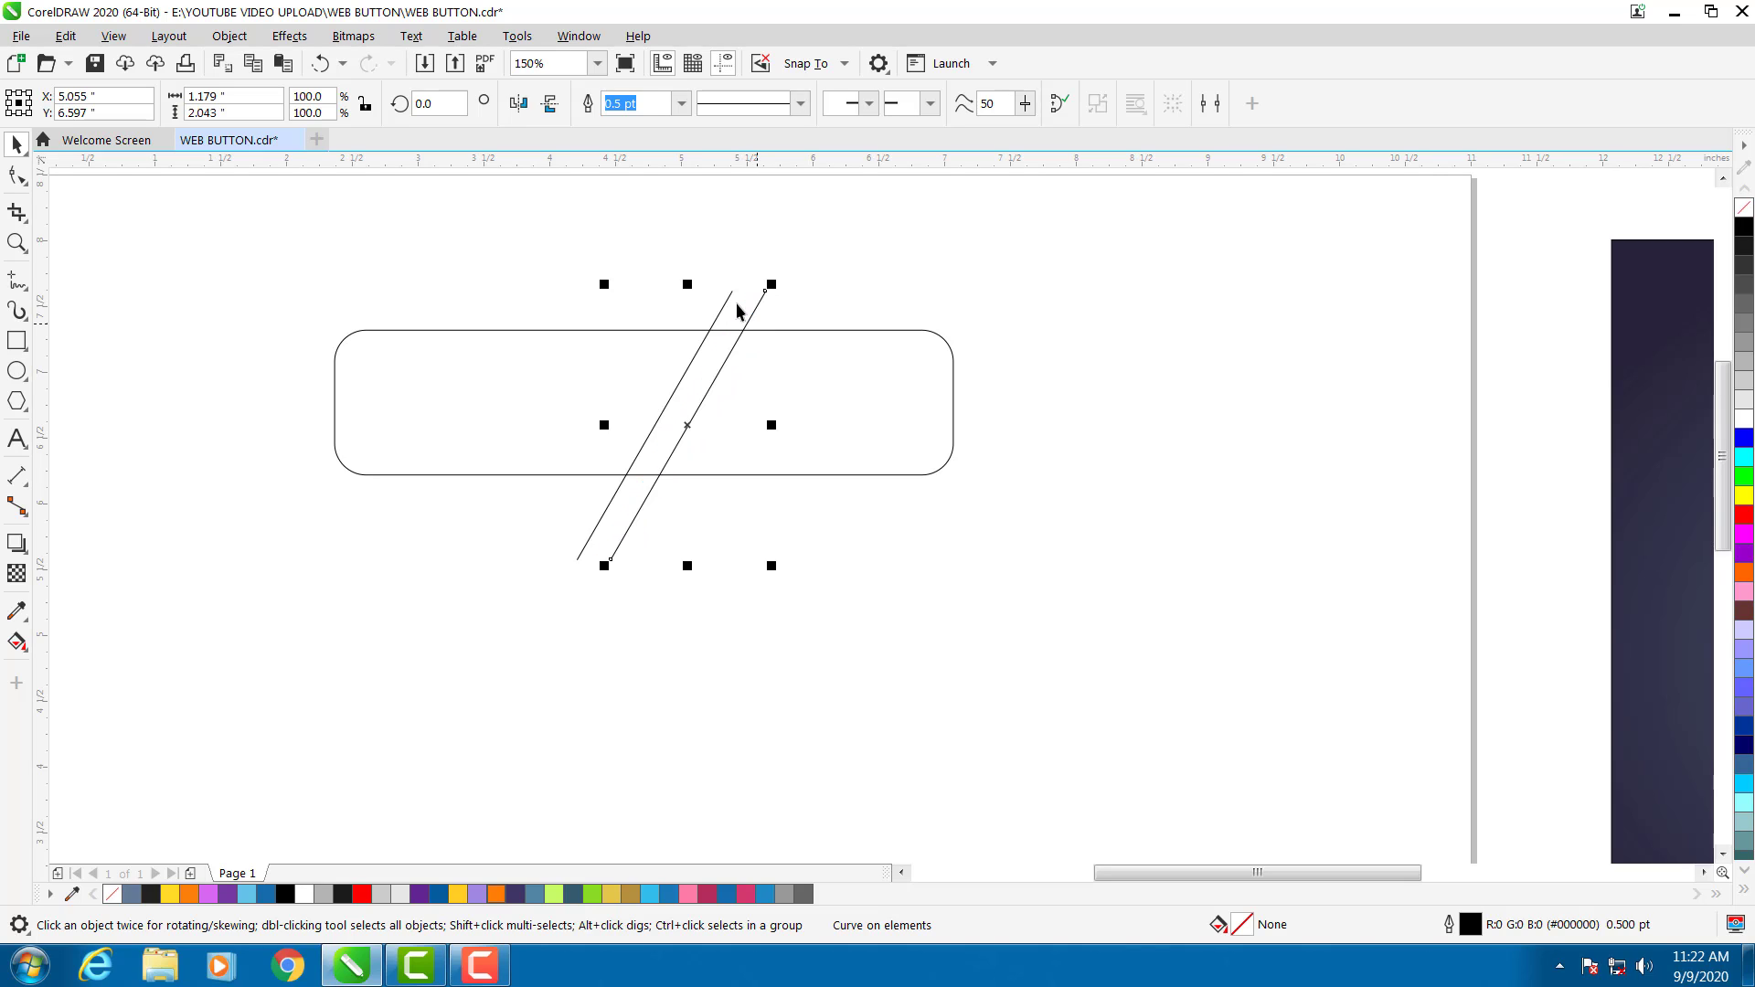
pyautogui.click(665, 244)
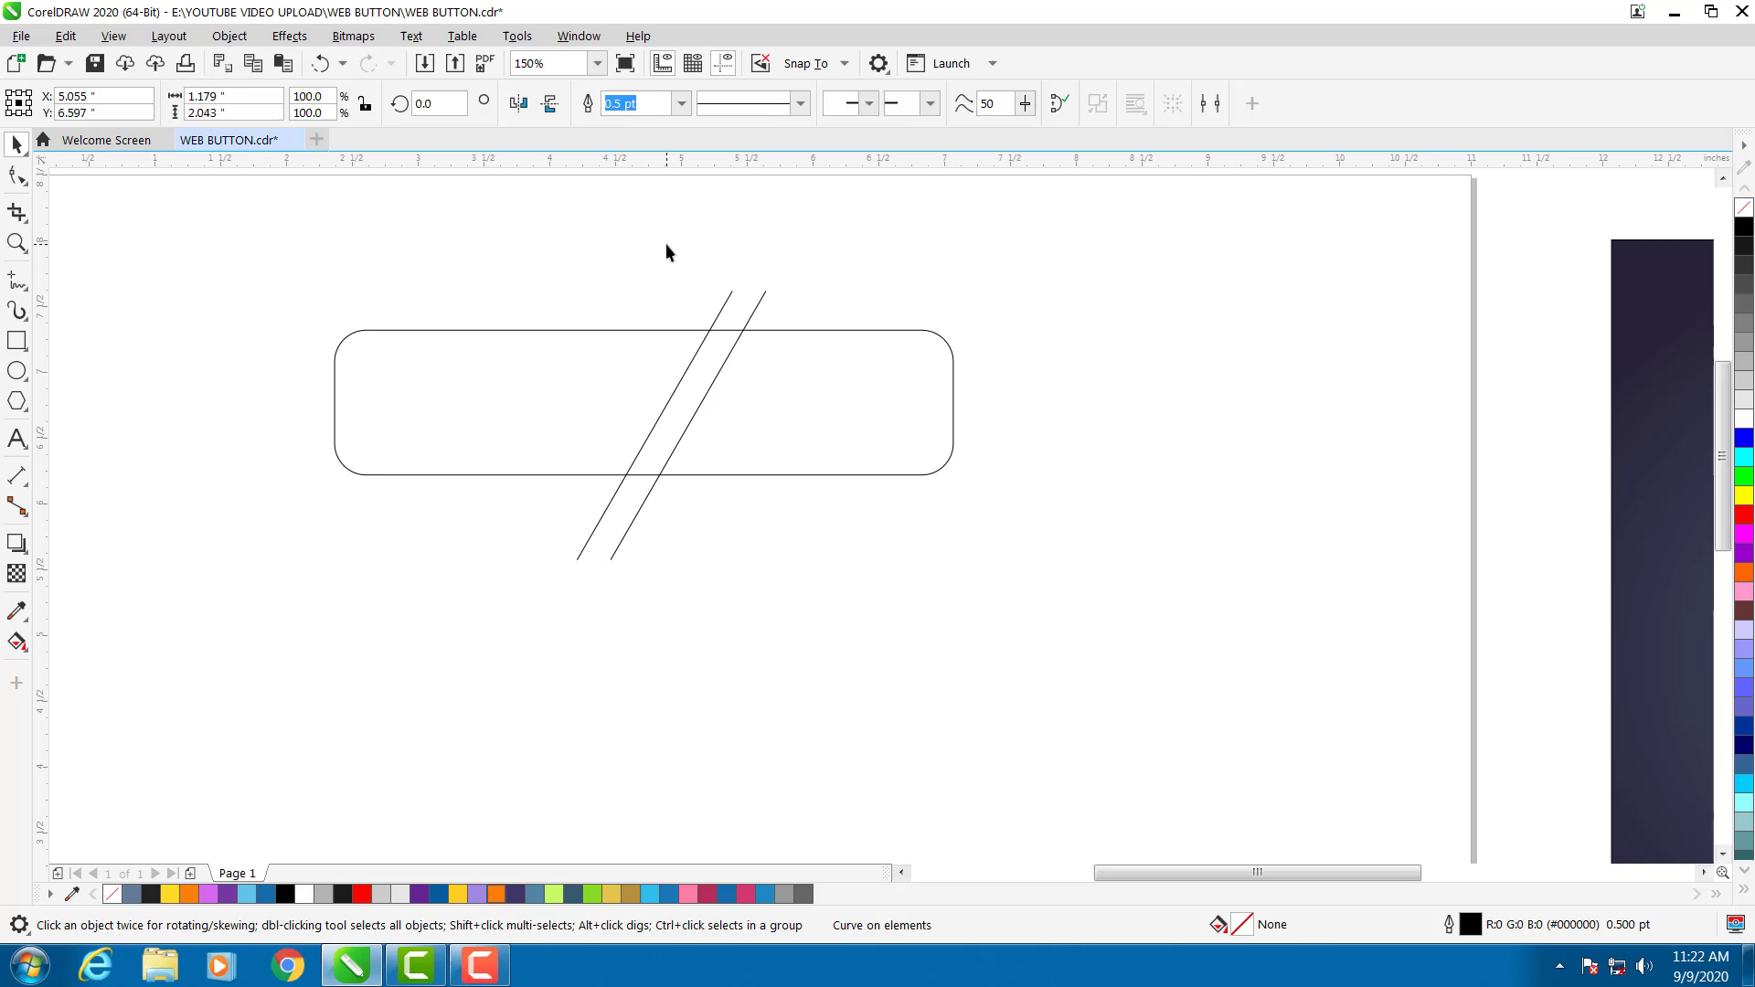
# Draw a straight horizontal freehand line about 6.4 inches long across the rectangle, extending past both ends.
pyautogui.click(22, 280)
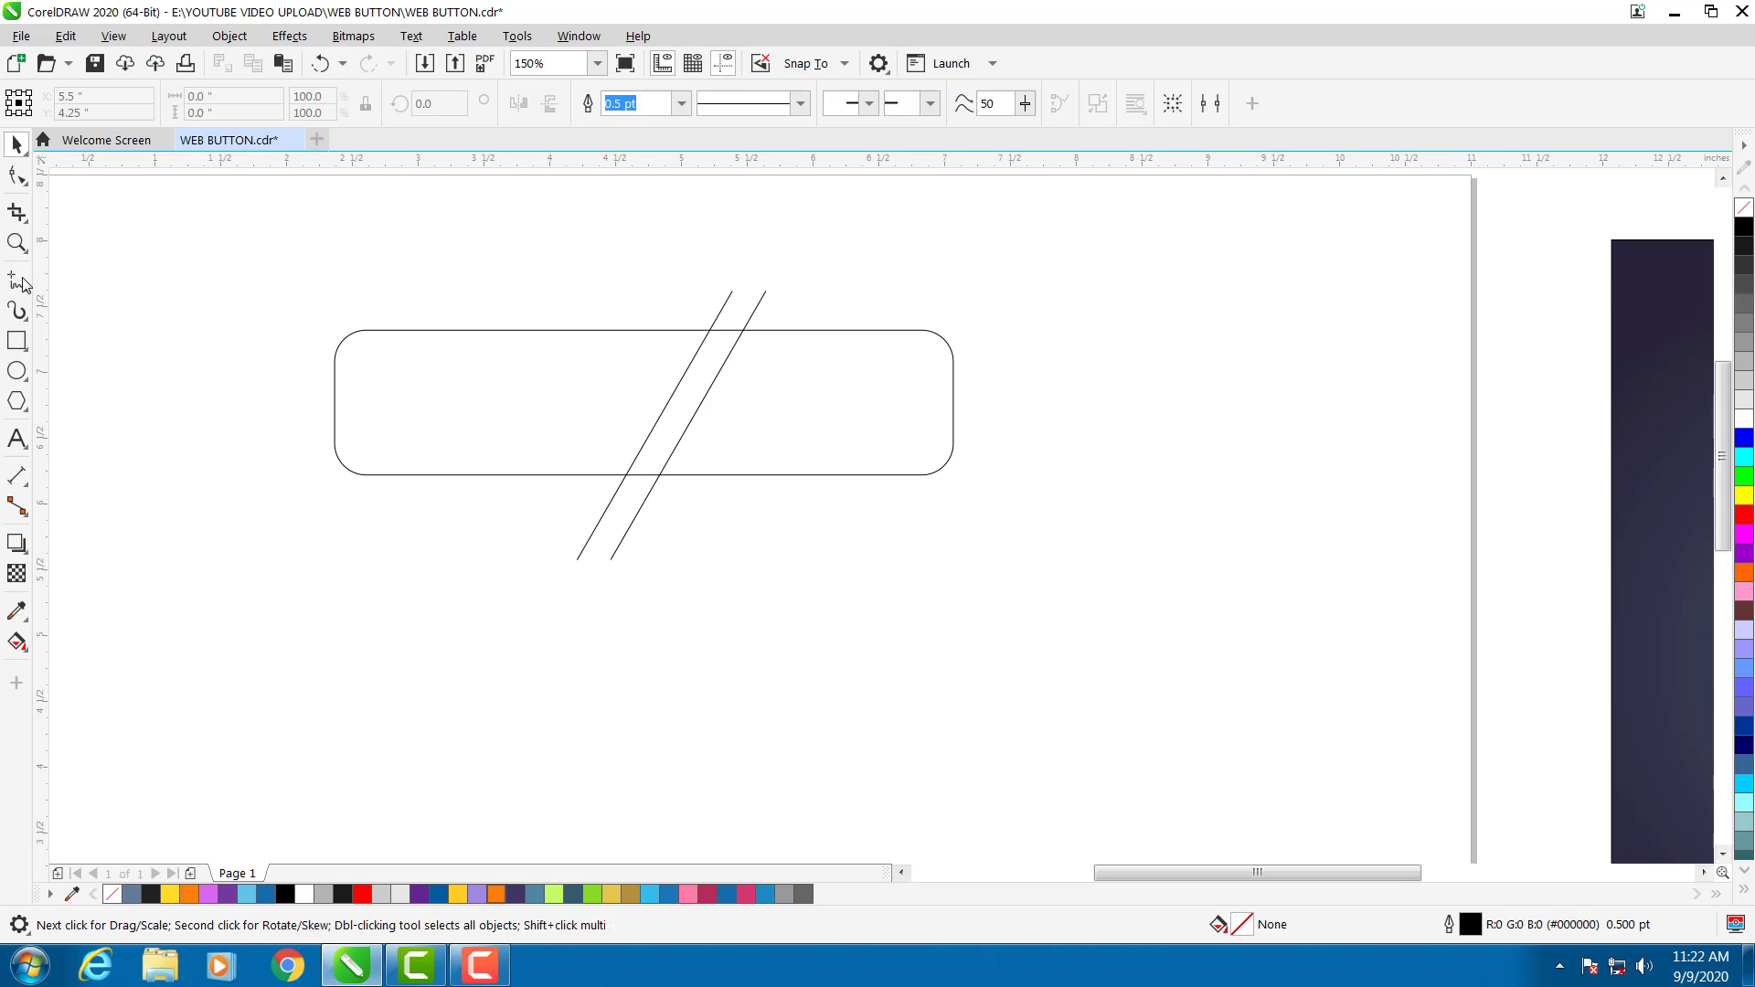
pyautogui.click(262, 400)
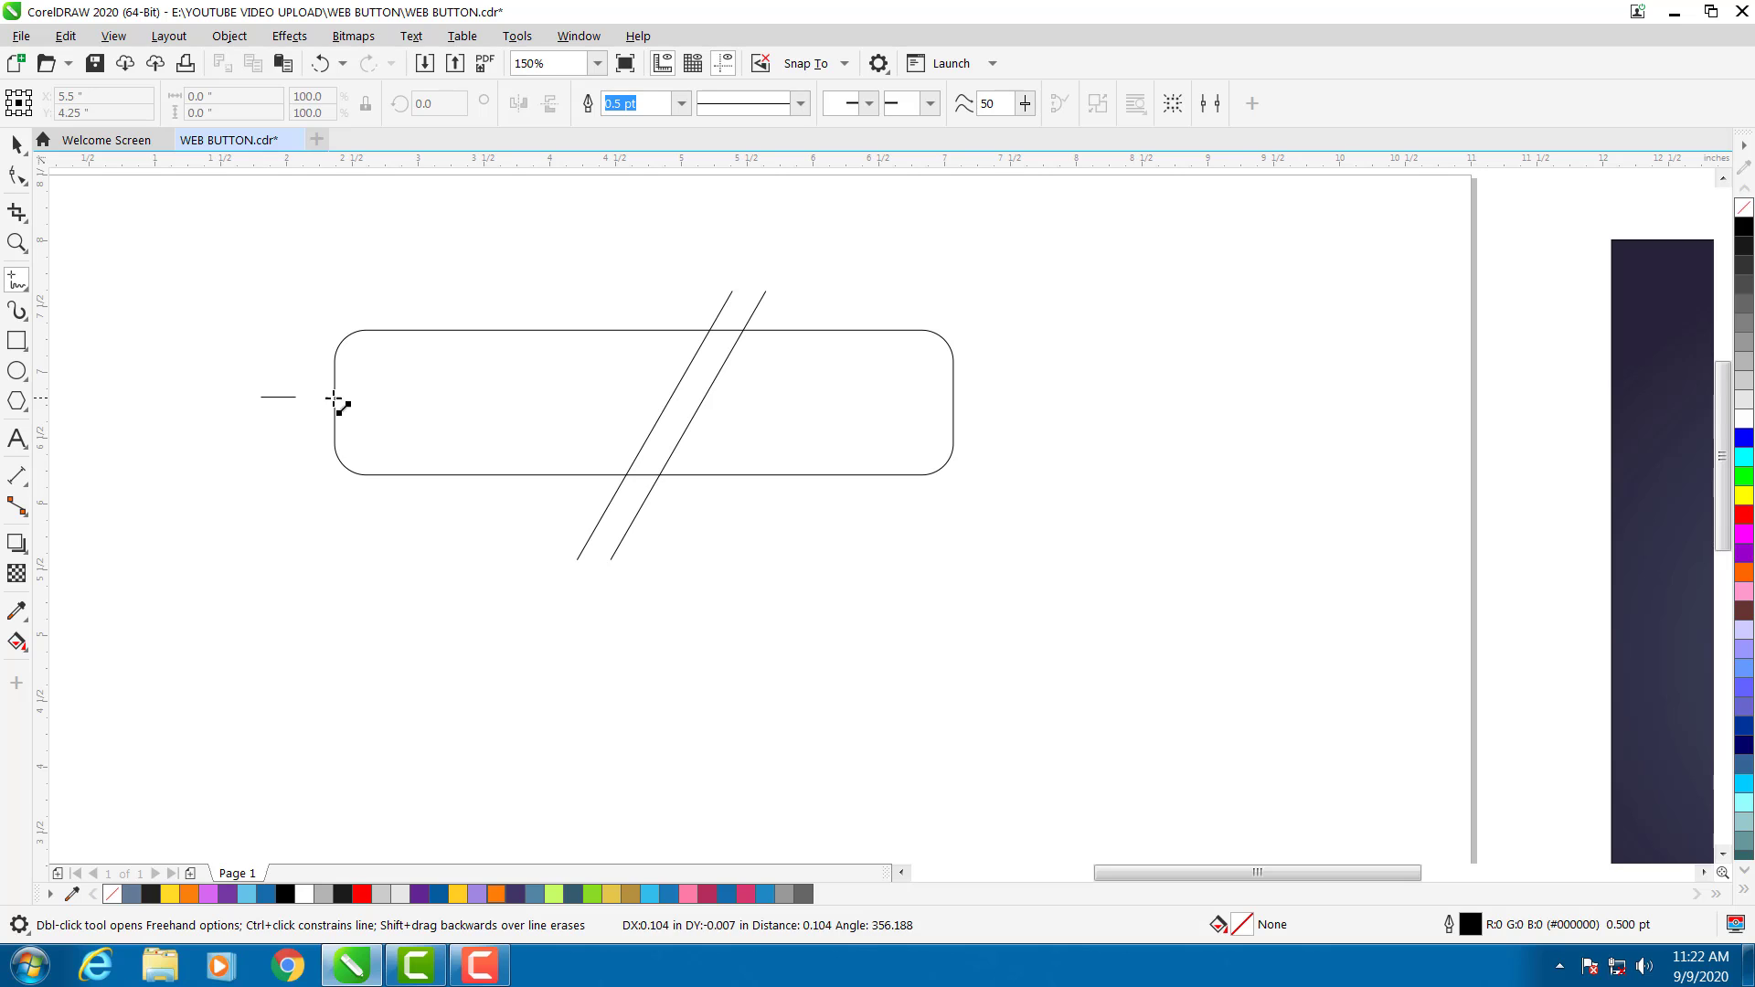
pyautogui.keyDown('ctrl'); pyautogui.click(1109, 429); pyautogui.keyUp('ctrl')
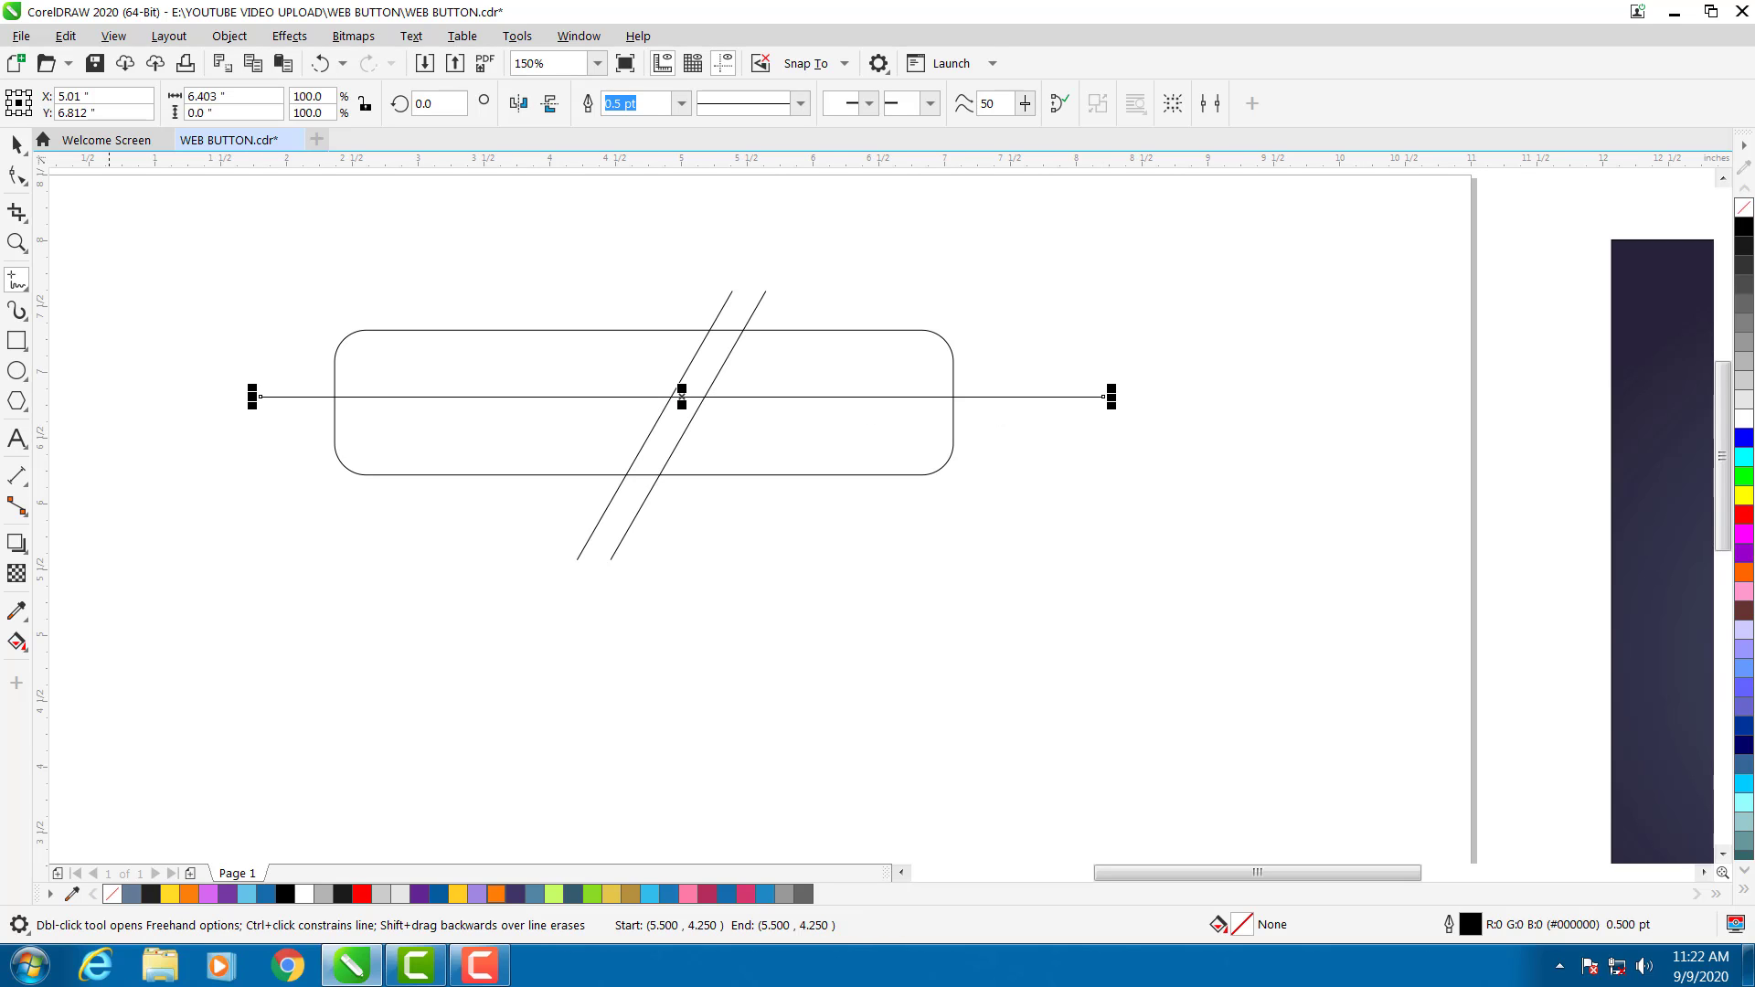
pyautogui.click(13, 143)
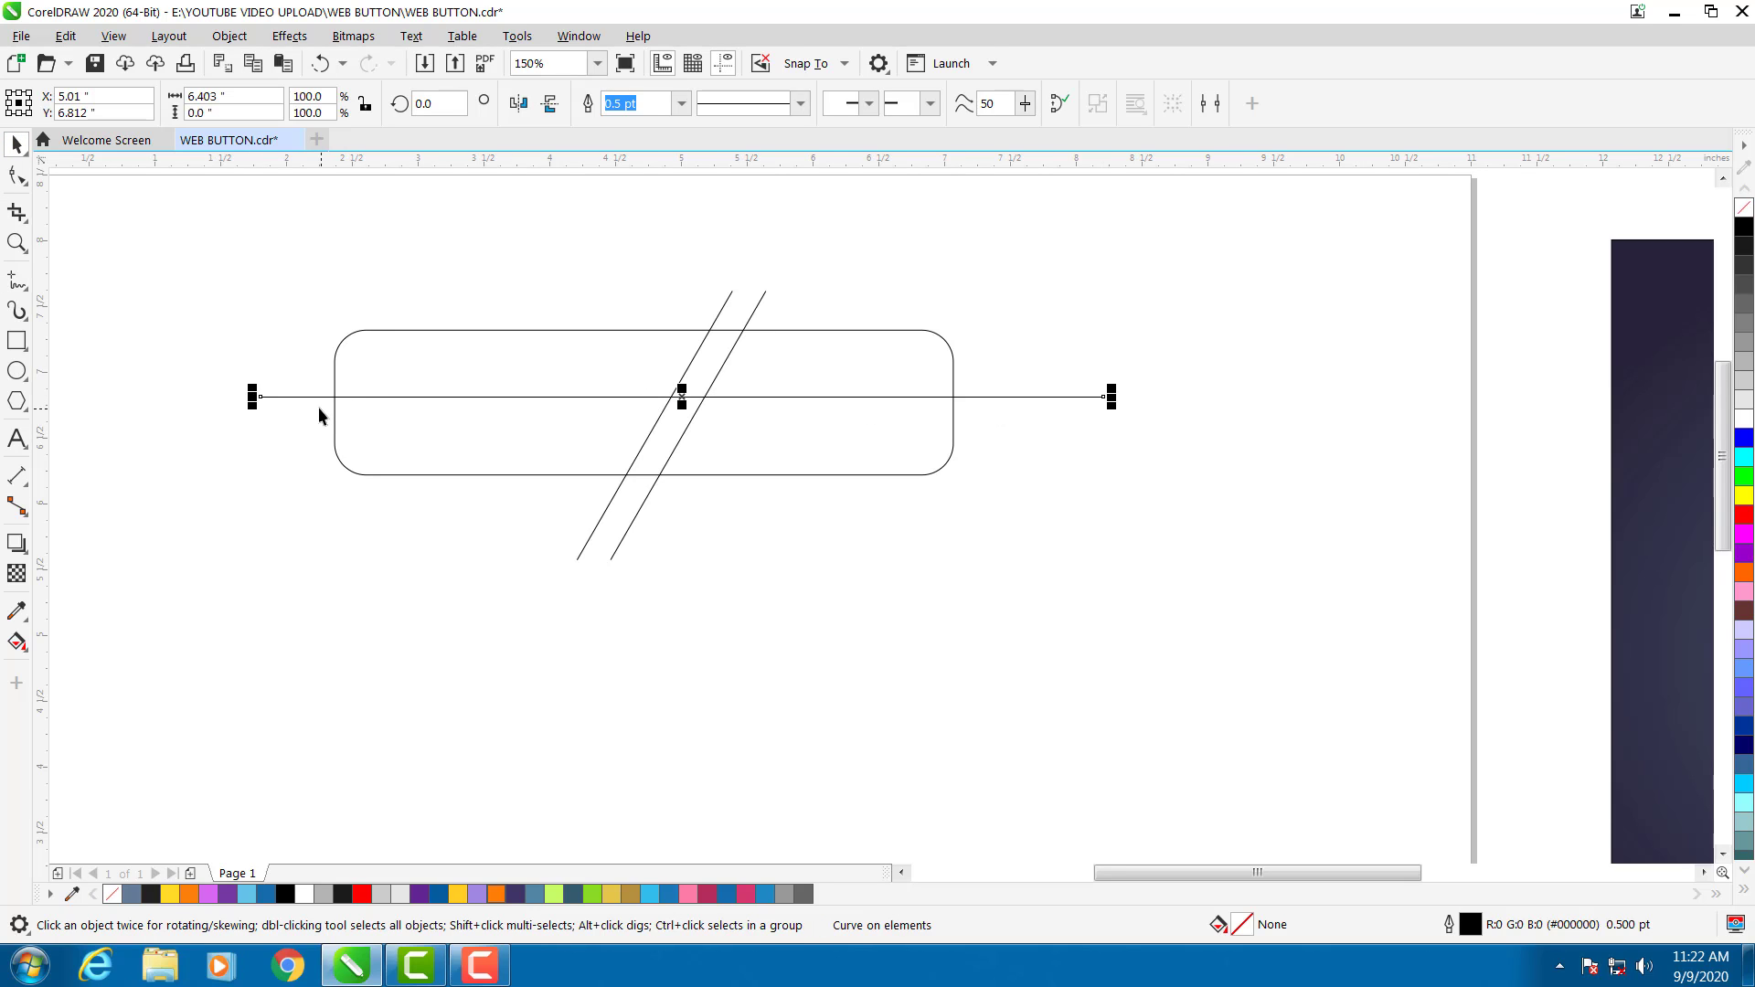
# Centre the horizontal line on the rounded rectangle both horizontally and vertically.
pyautogui.keyDown('shift'); pyautogui.click(413, 330); pyautogui.keyUp('shift')
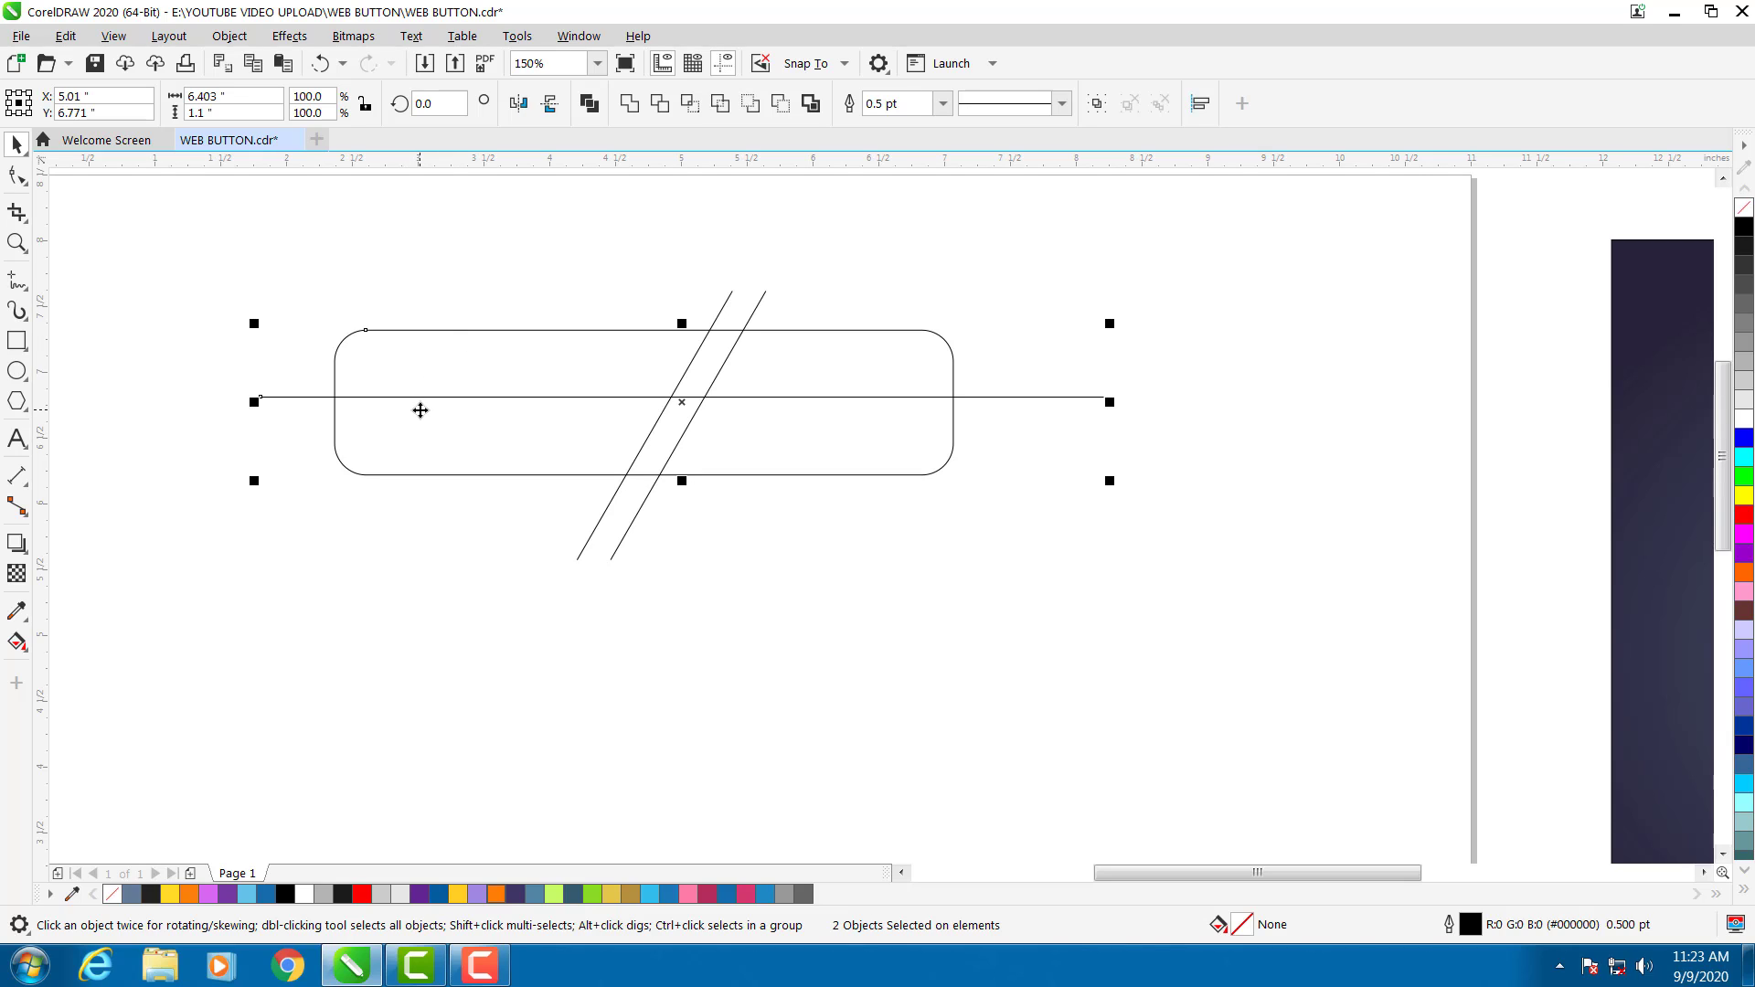
pyautogui.press('Left')
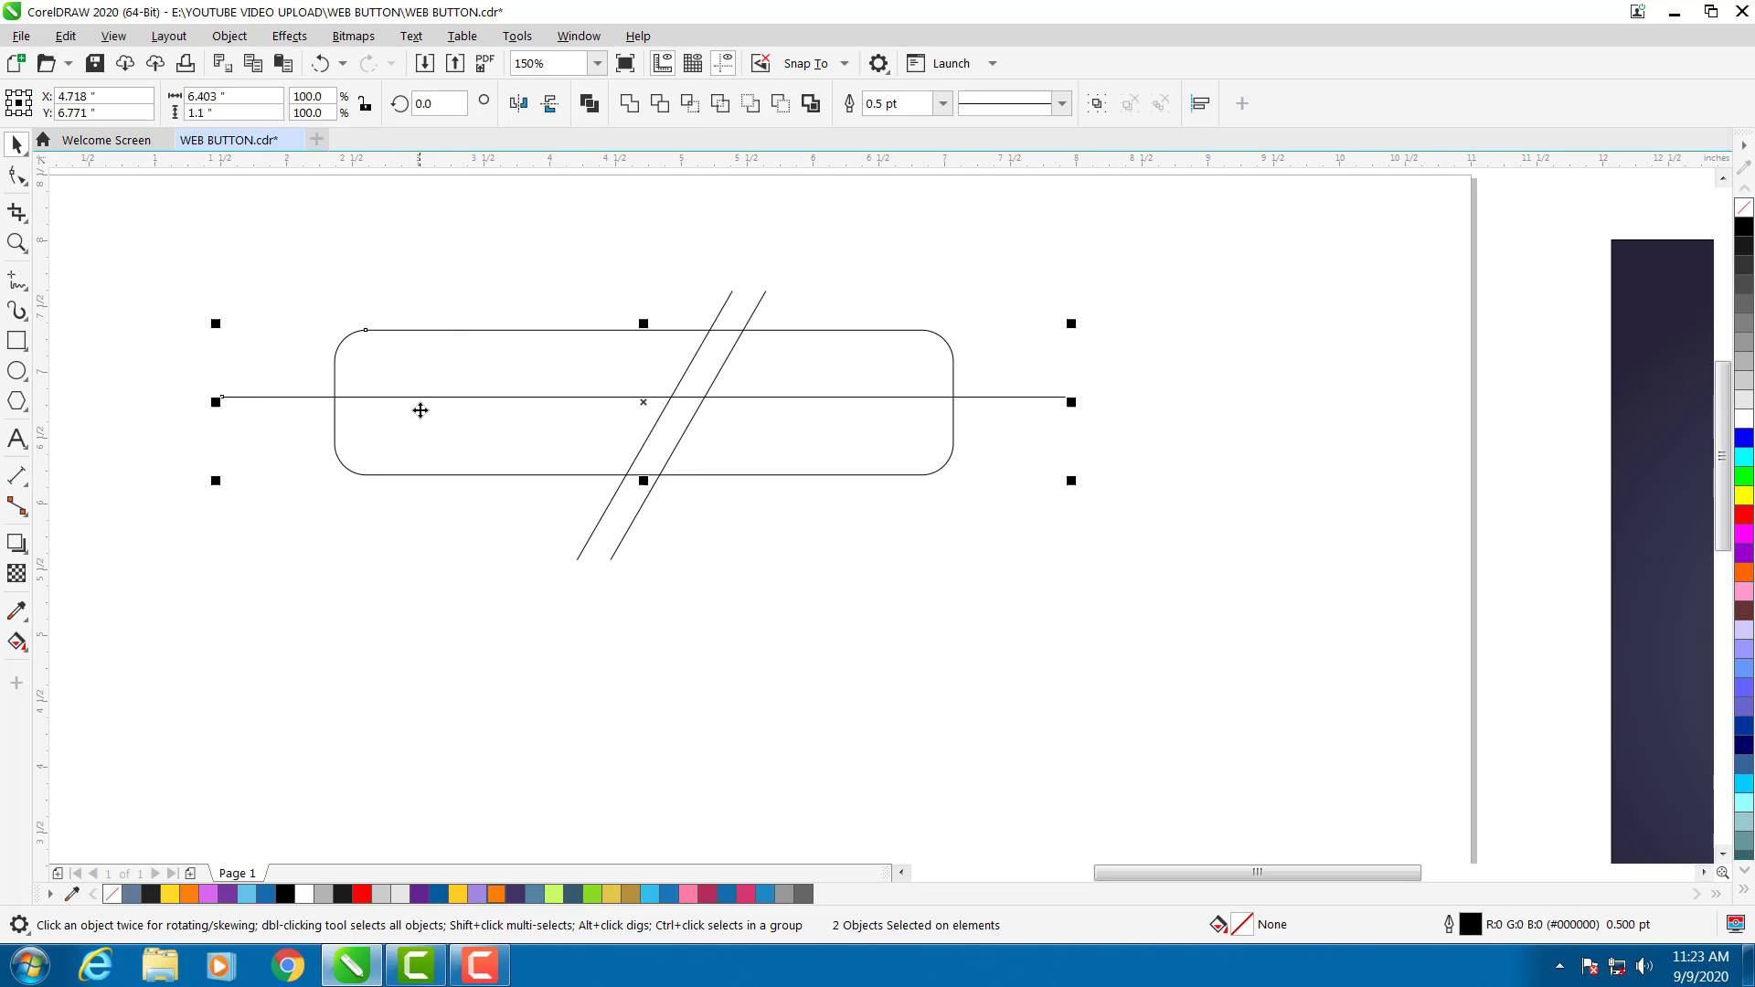
pyautogui.press('e')
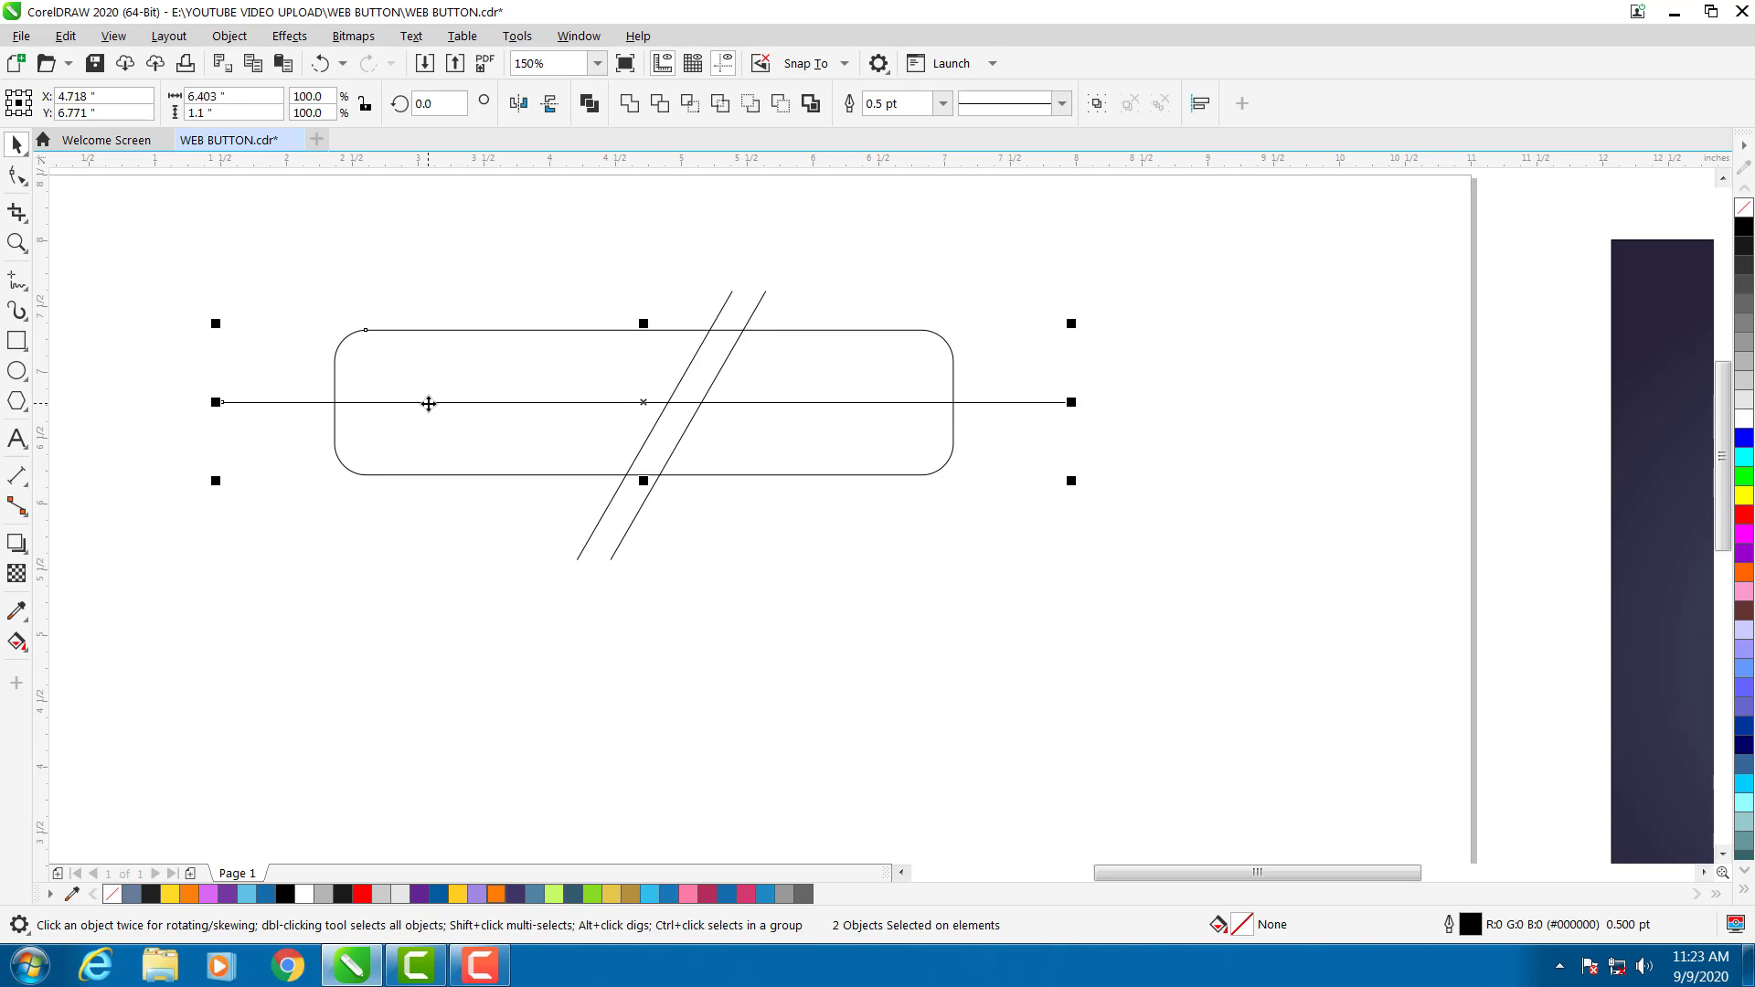
pyautogui.click(459, 663)
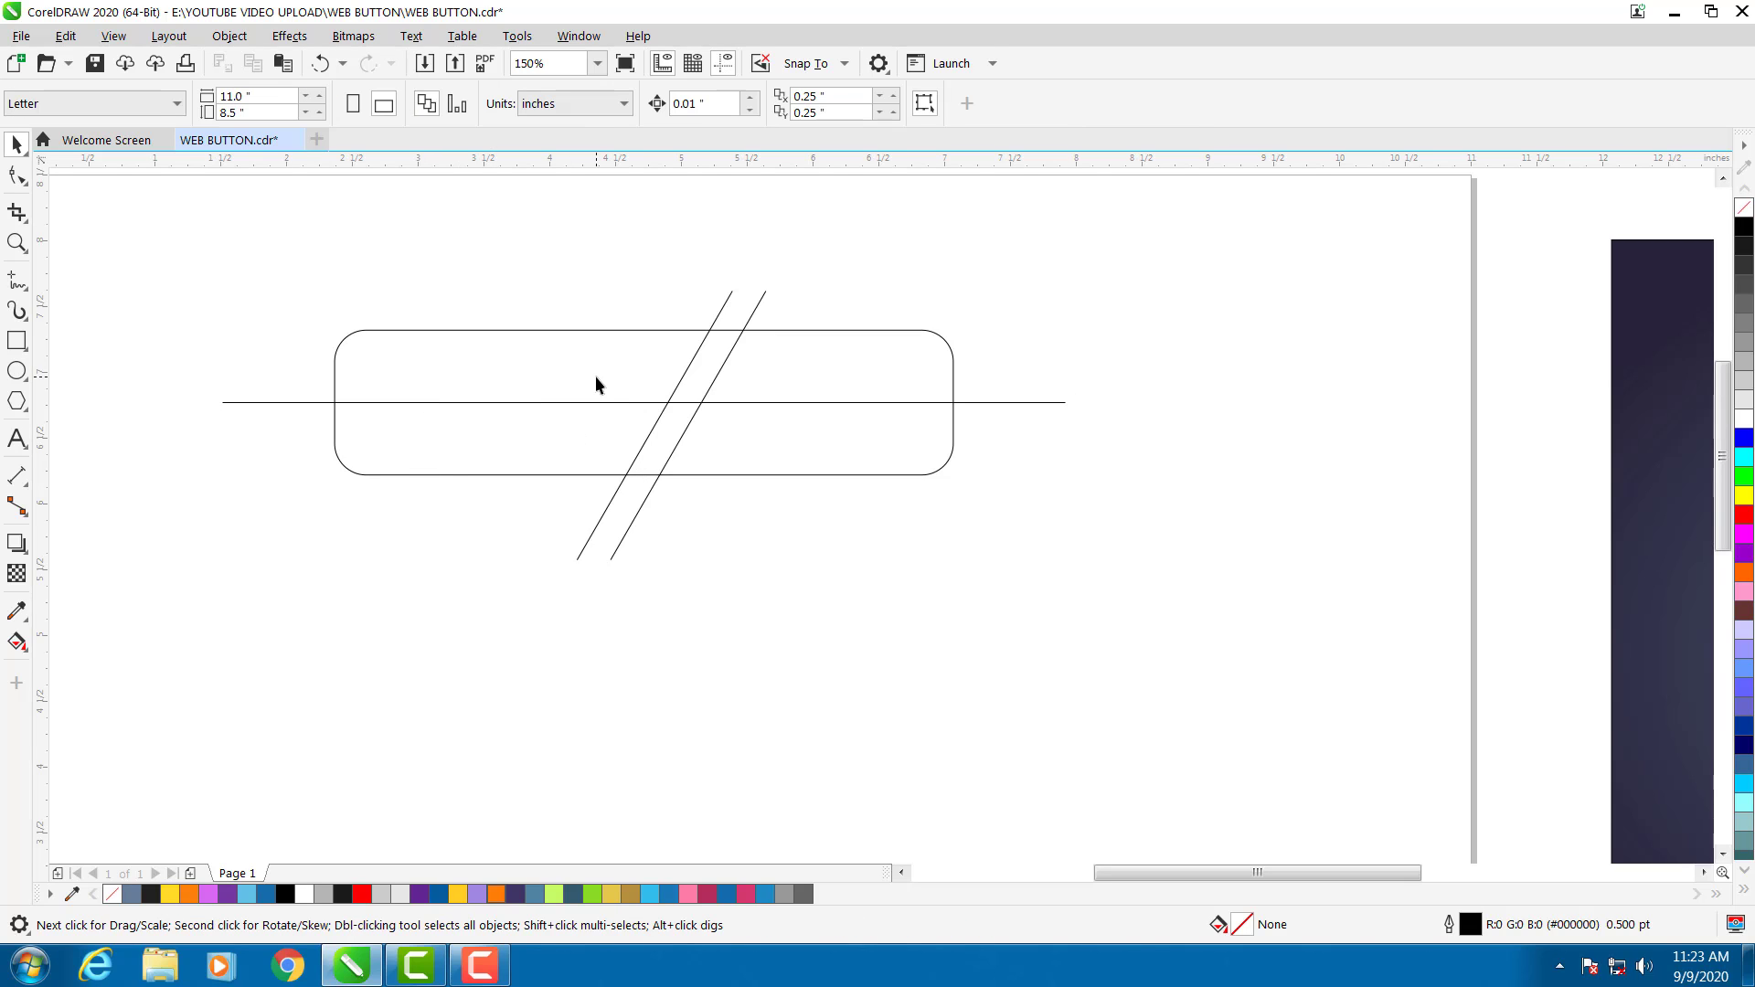
# Smart Fill all six regions of the divided rounded rectangle with the blue-grey colour and a 0.5 pt black outline.
pyautogui.click(16, 642)
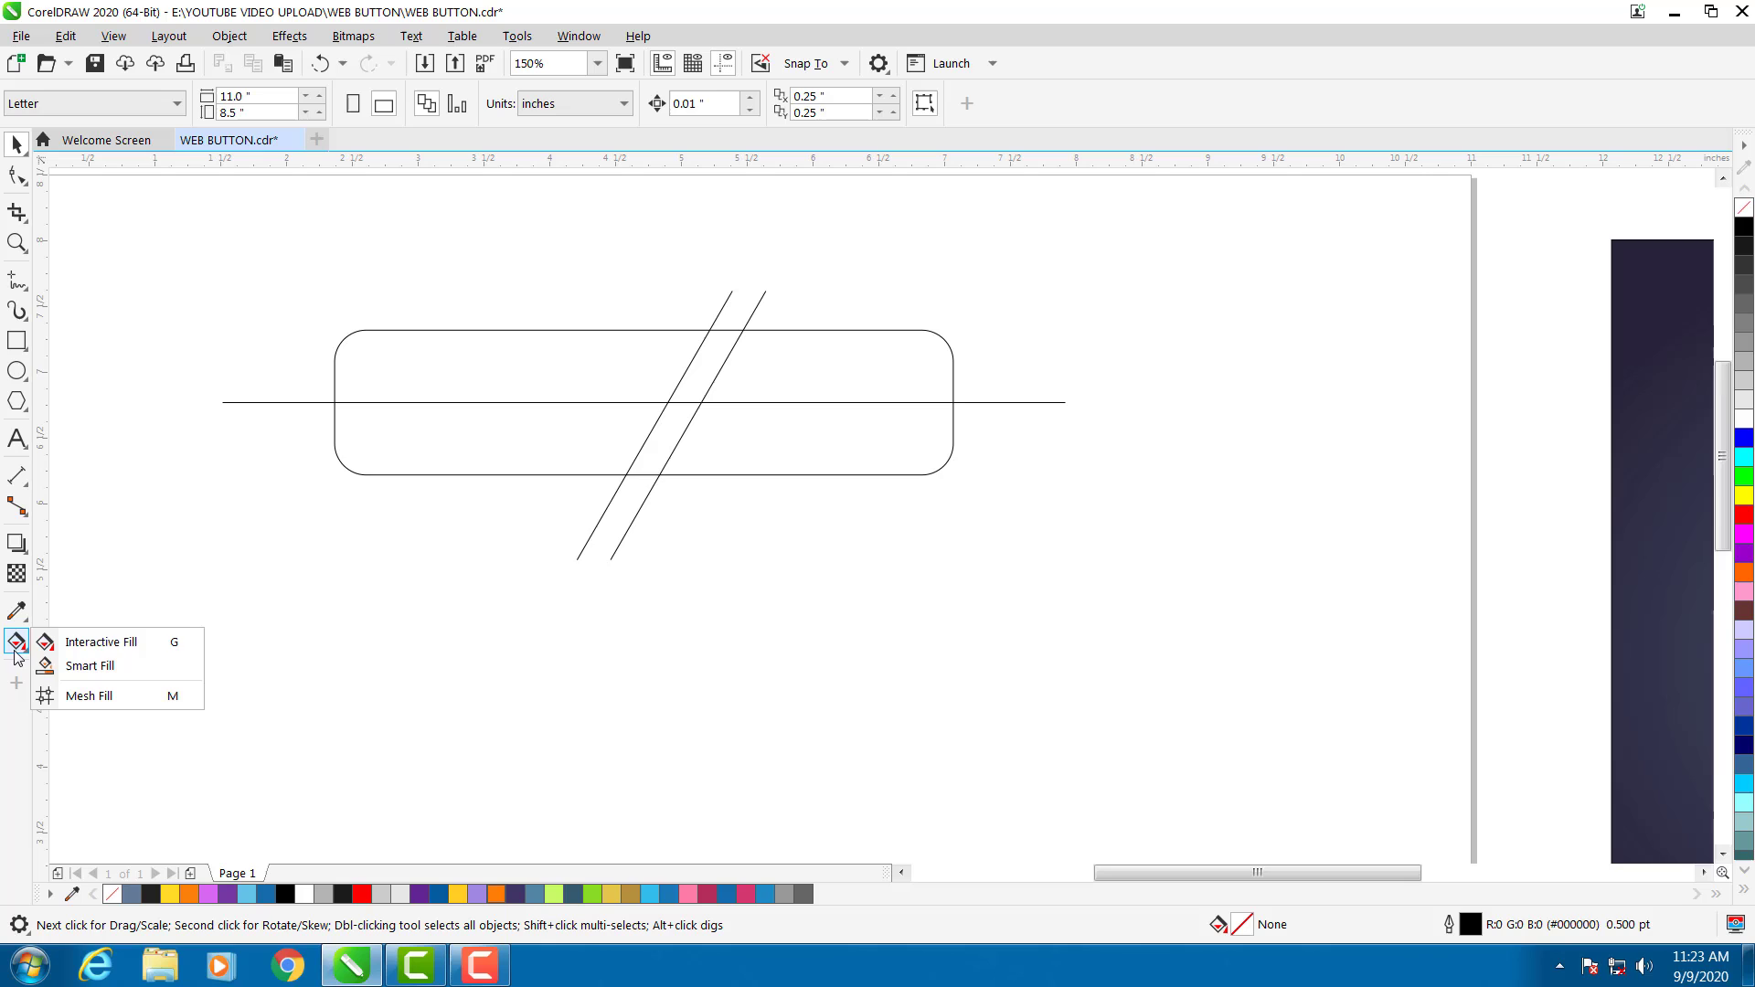
pyautogui.click(175, 678)
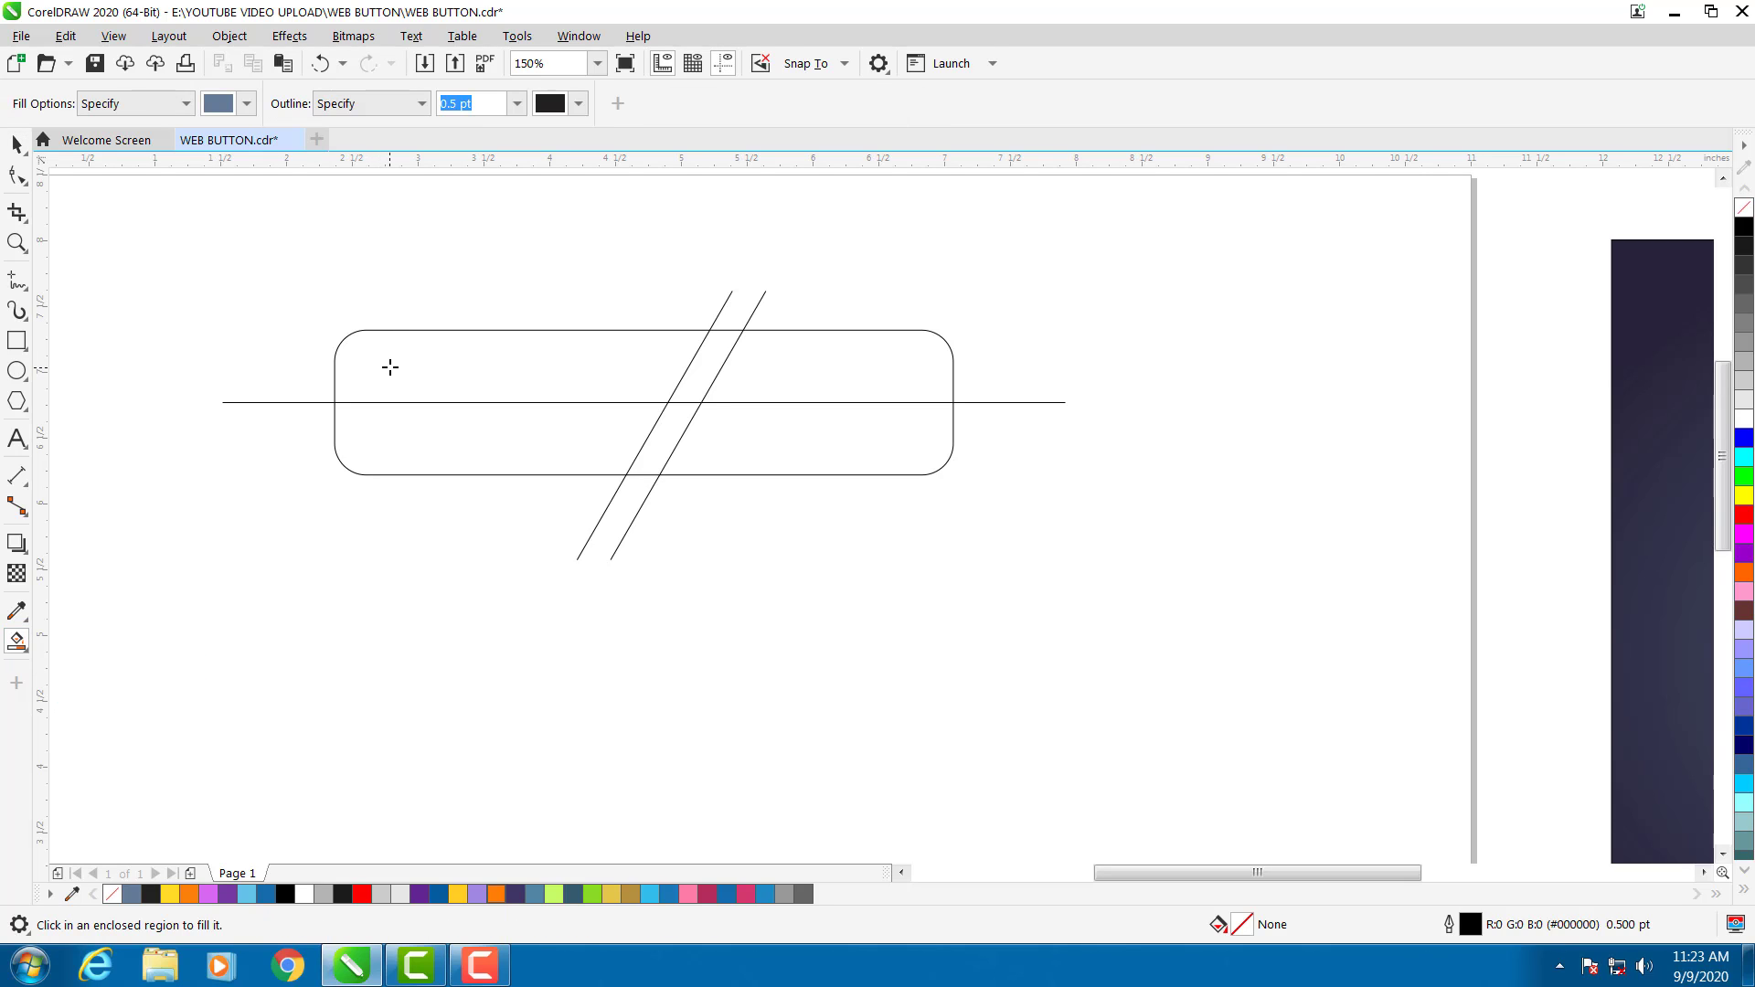
pyautogui.click(390, 367)
pyautogui.click(829, 377)
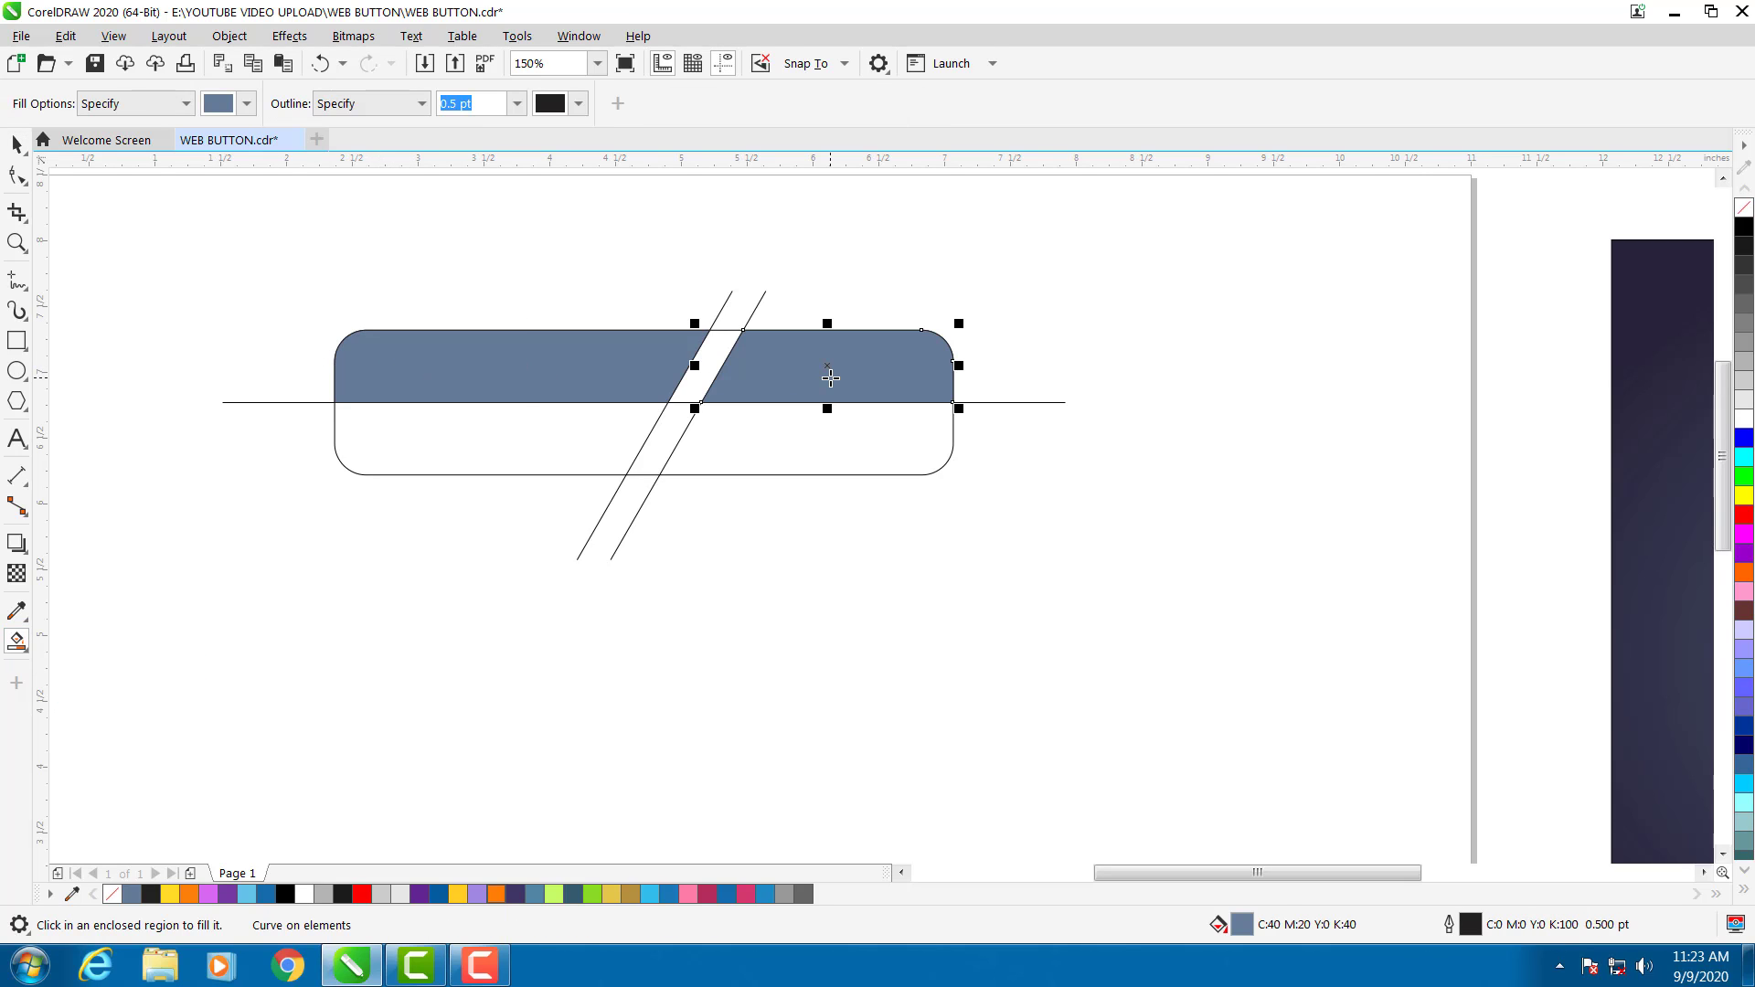
pyautogui.click(799, 439)
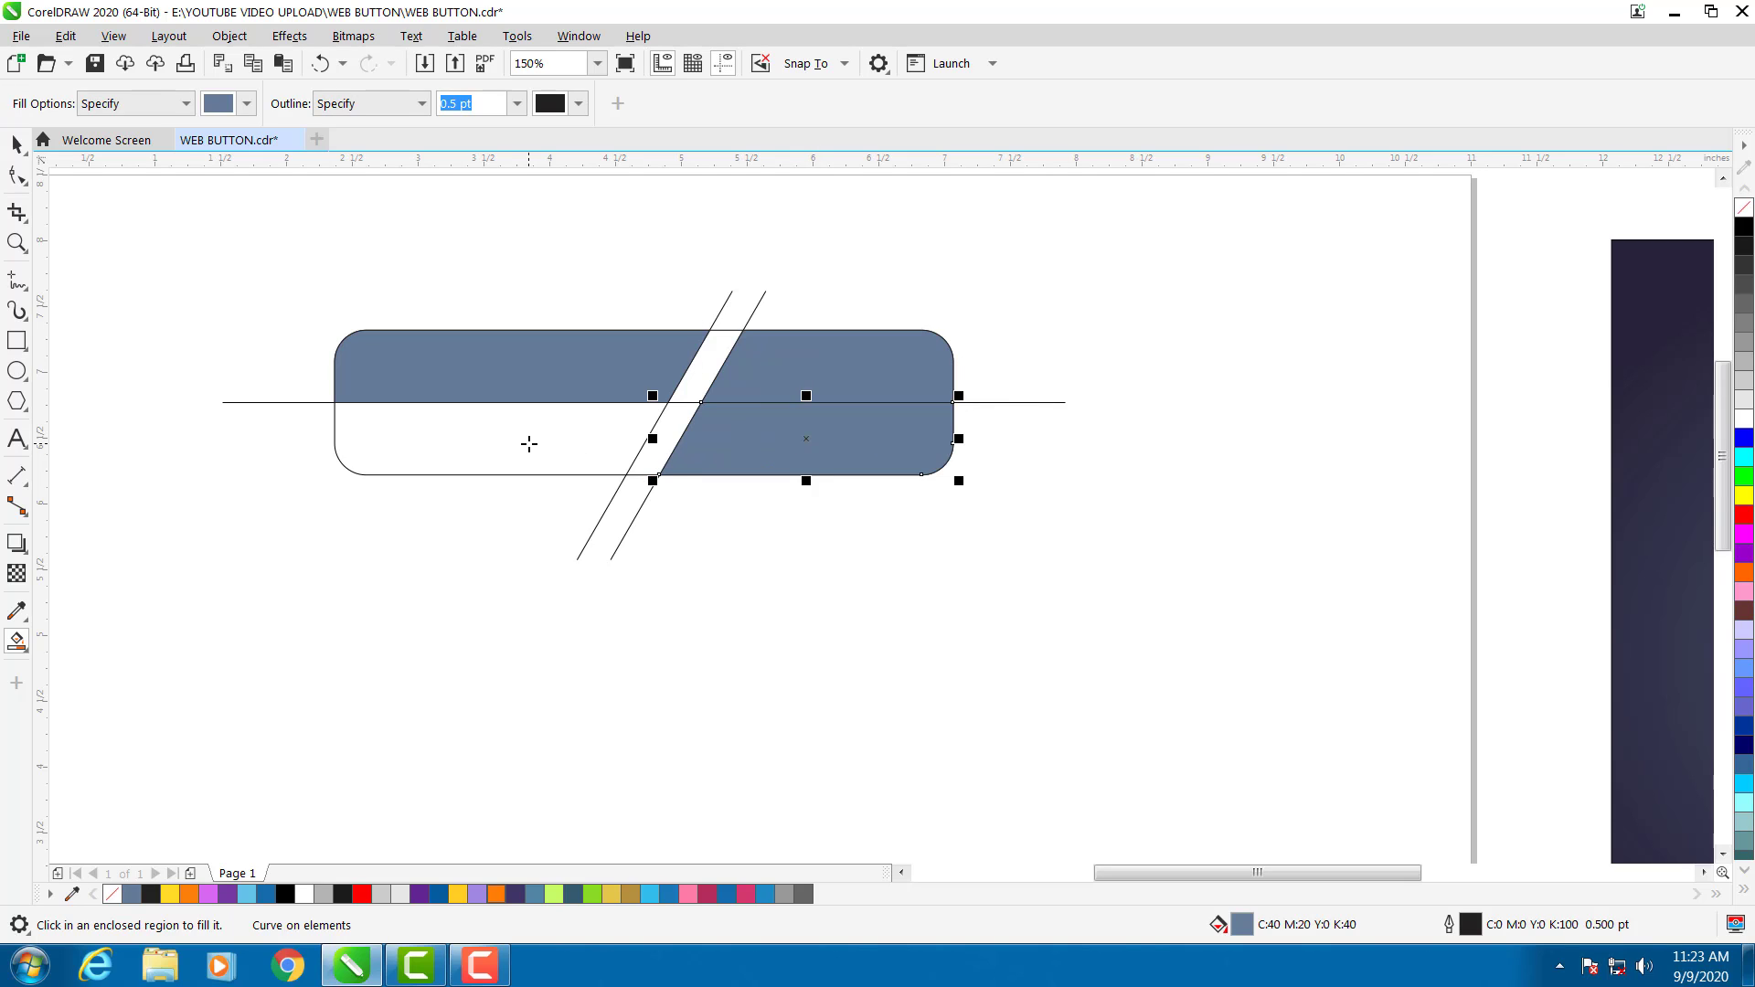
pyautogui.click(532, 440)
pyautogui.click(709, 363)
pyautogui.click(668, 430)
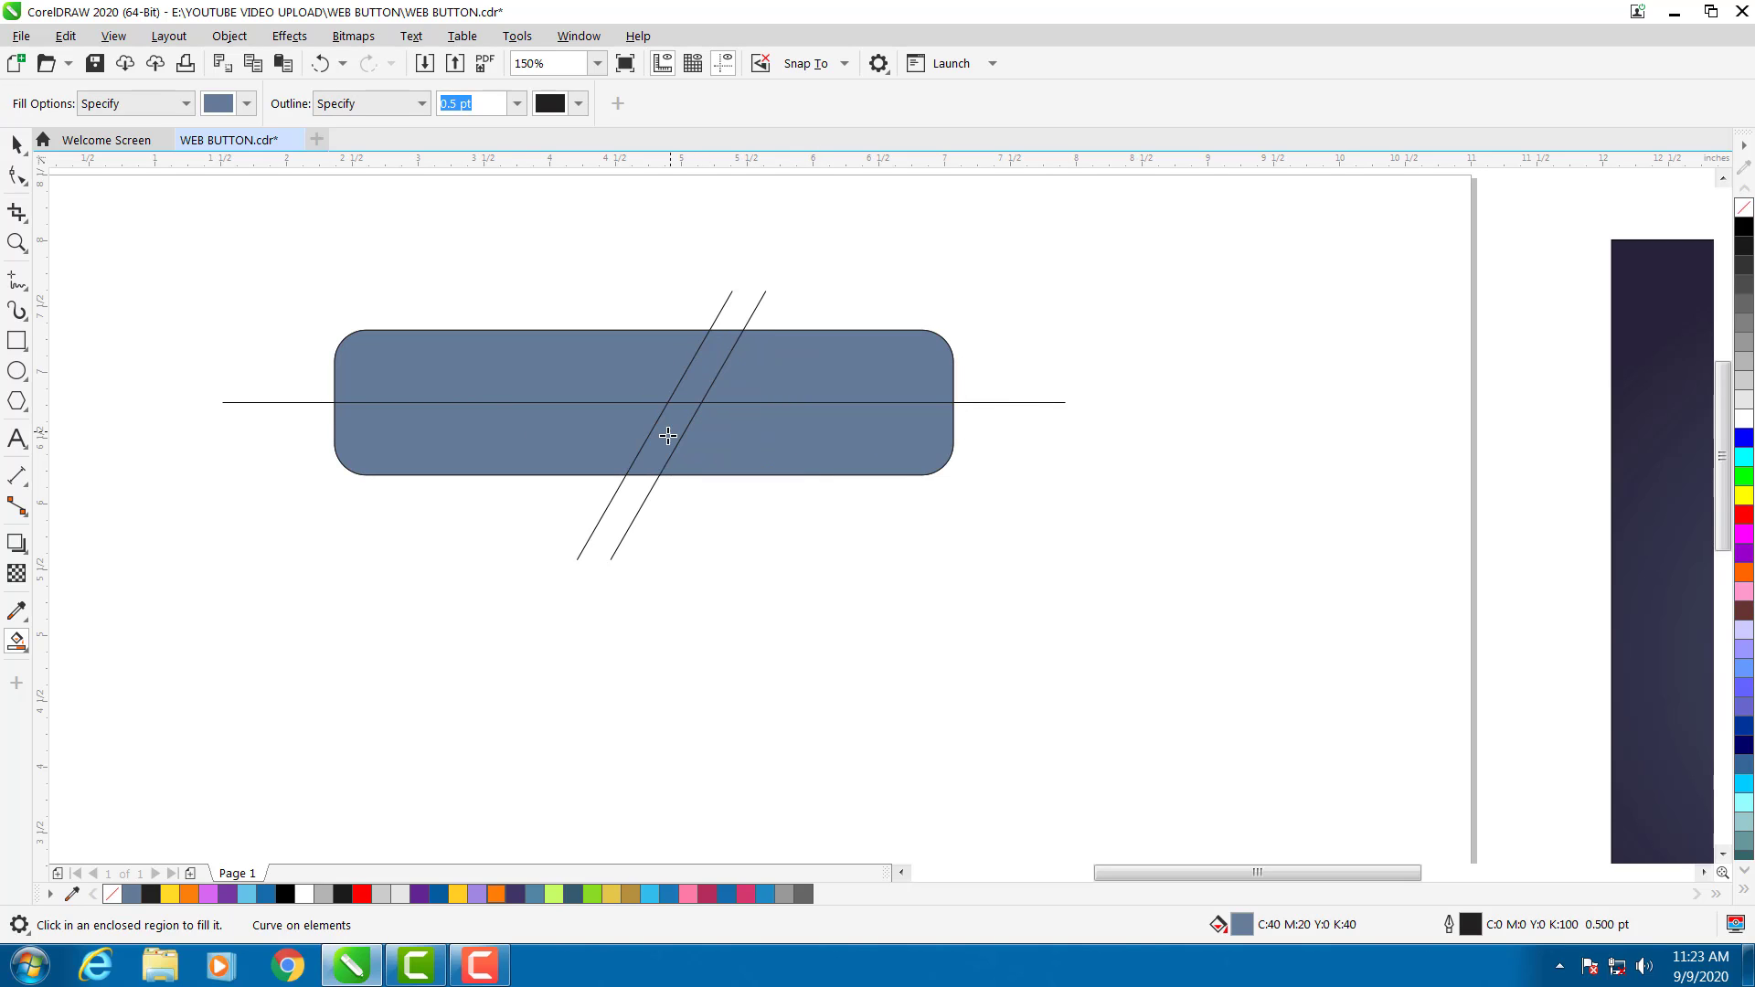
pyautogui.click(15, 139)
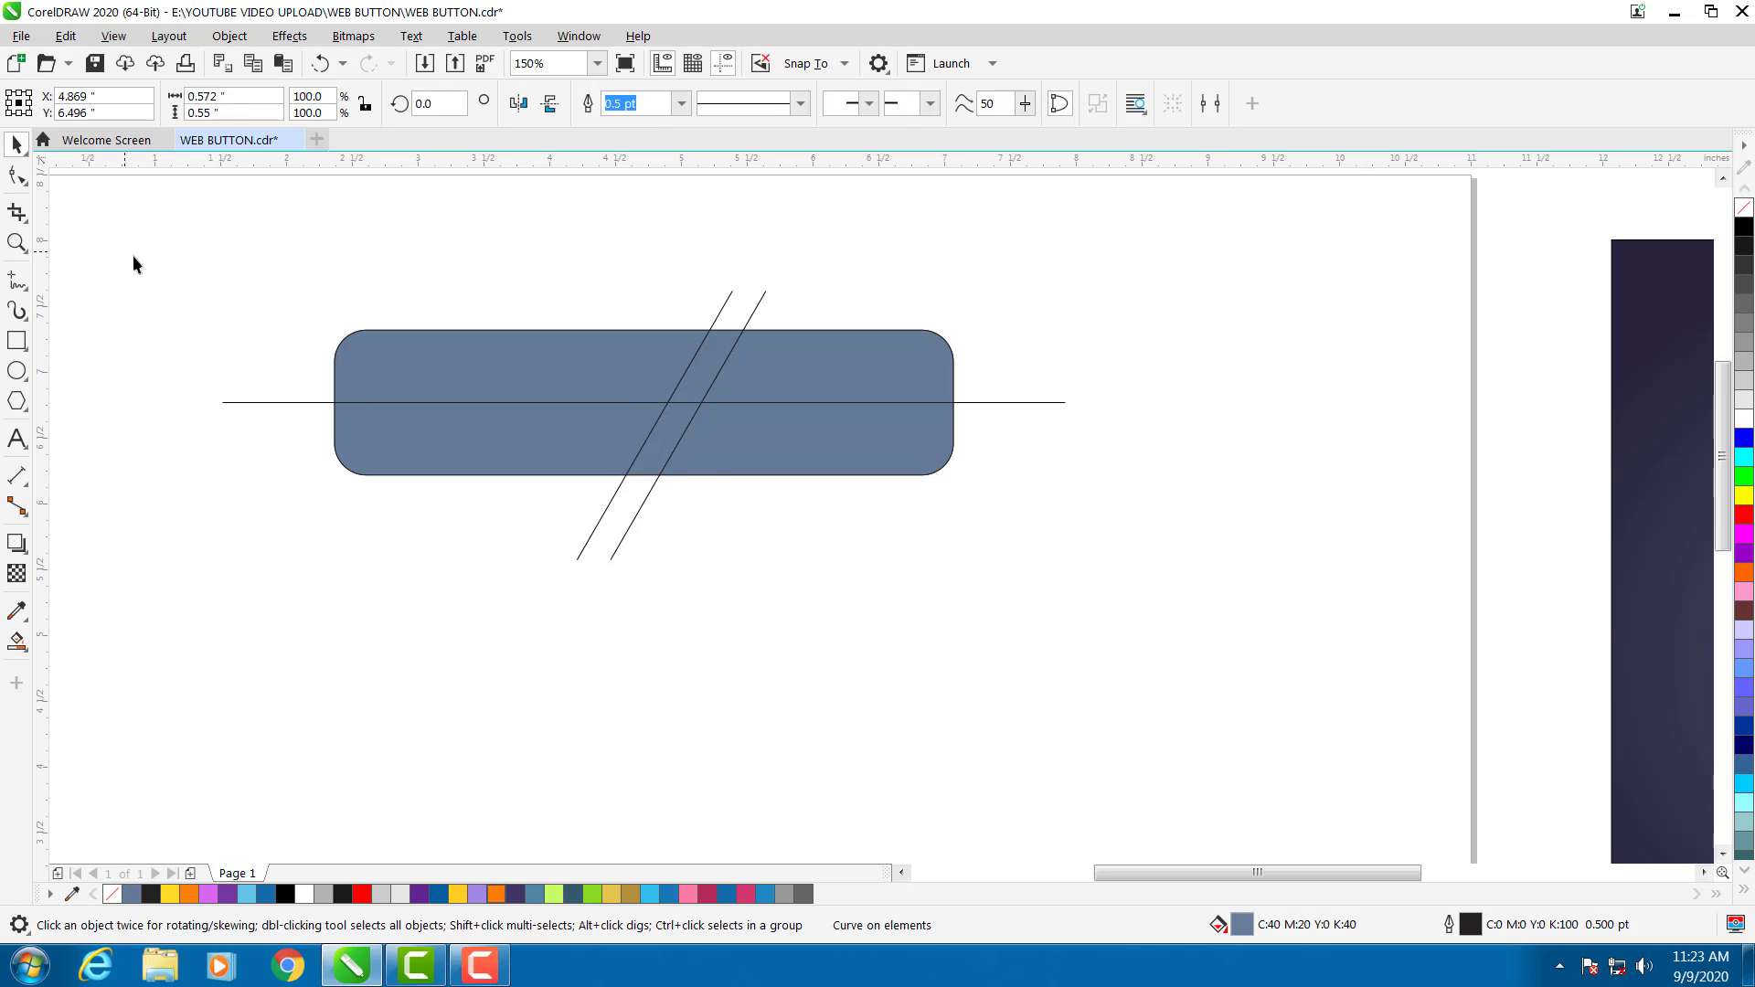
# Delete the horizontal dividing line and the two diagonal lines, keeping the filled button regions.
pyautogui.click(247, 403)
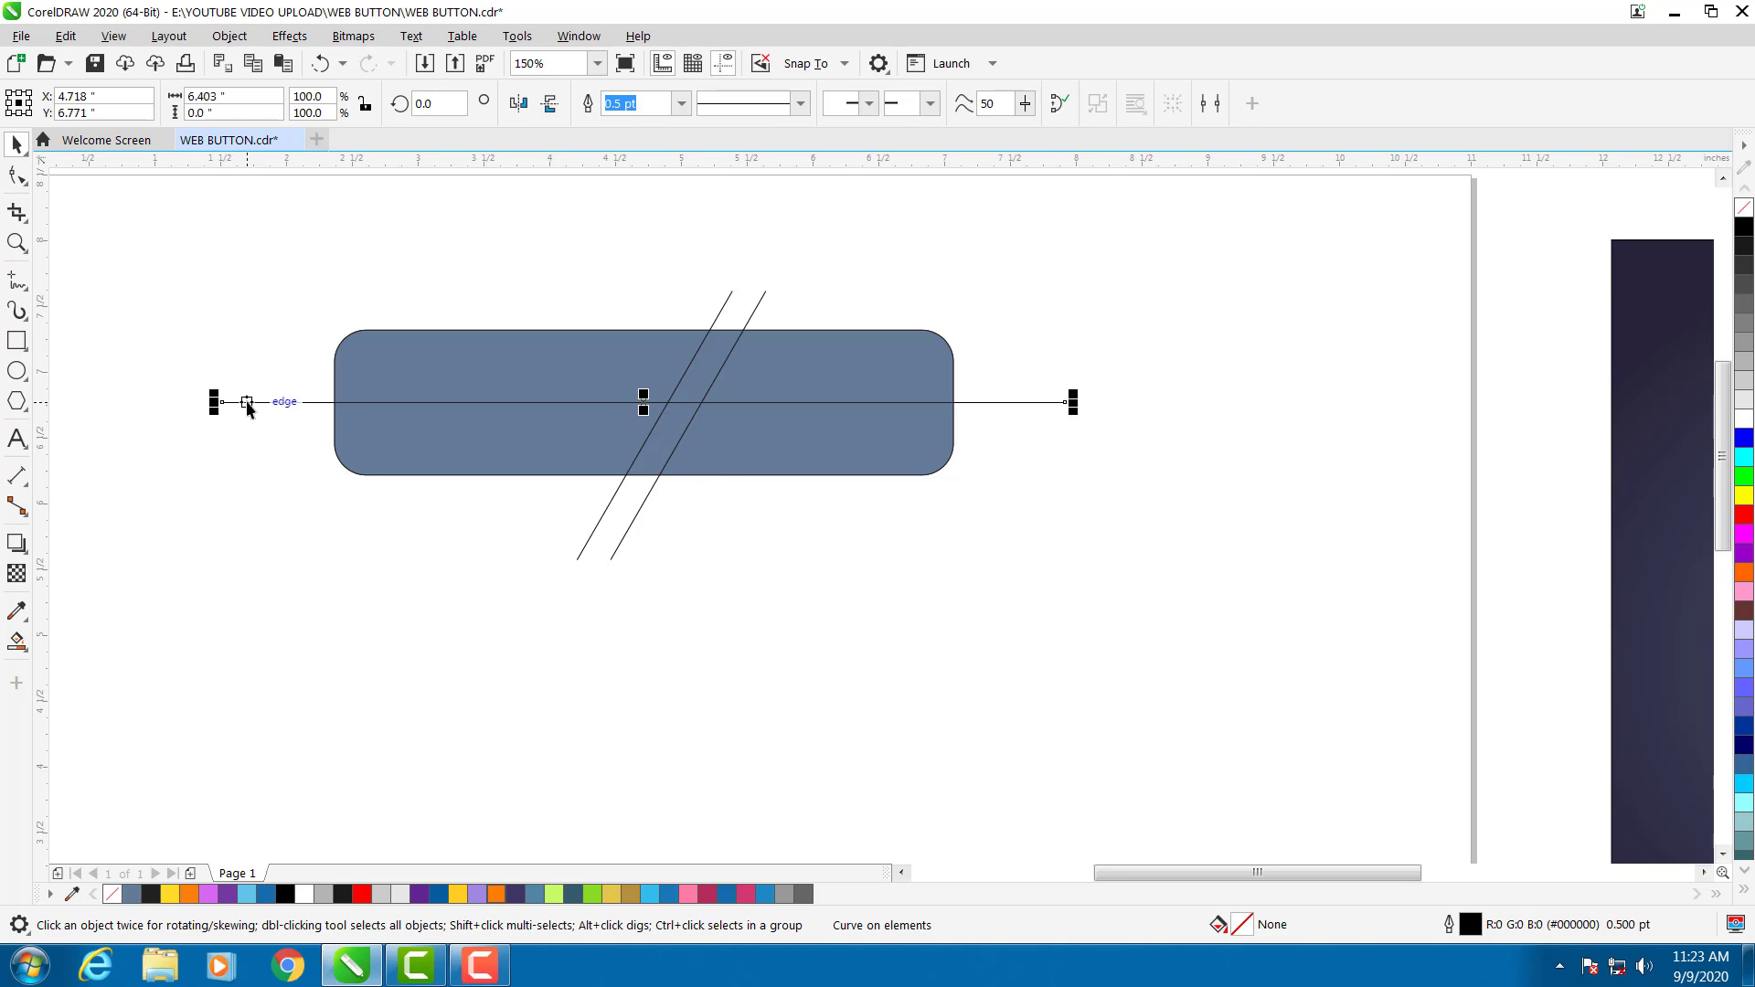
pyautogui.press('Delete')
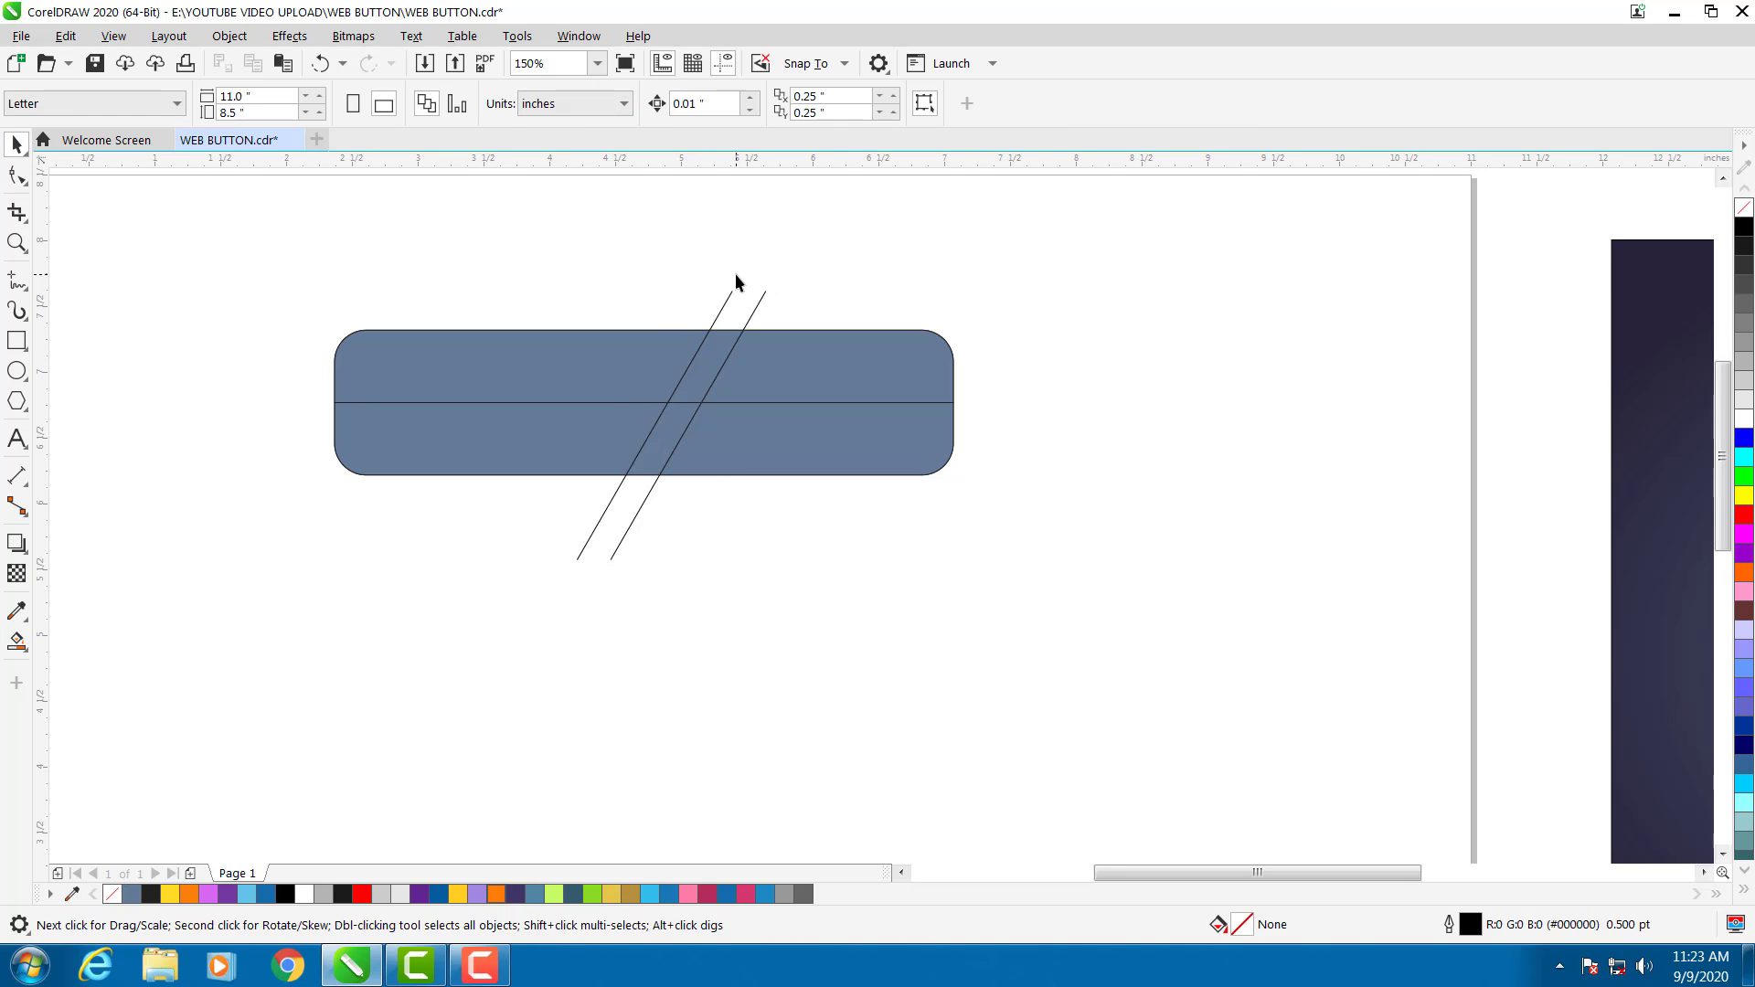
pyautogui.moveTo(702, 265); pyautogui.dragTo(808, 308)
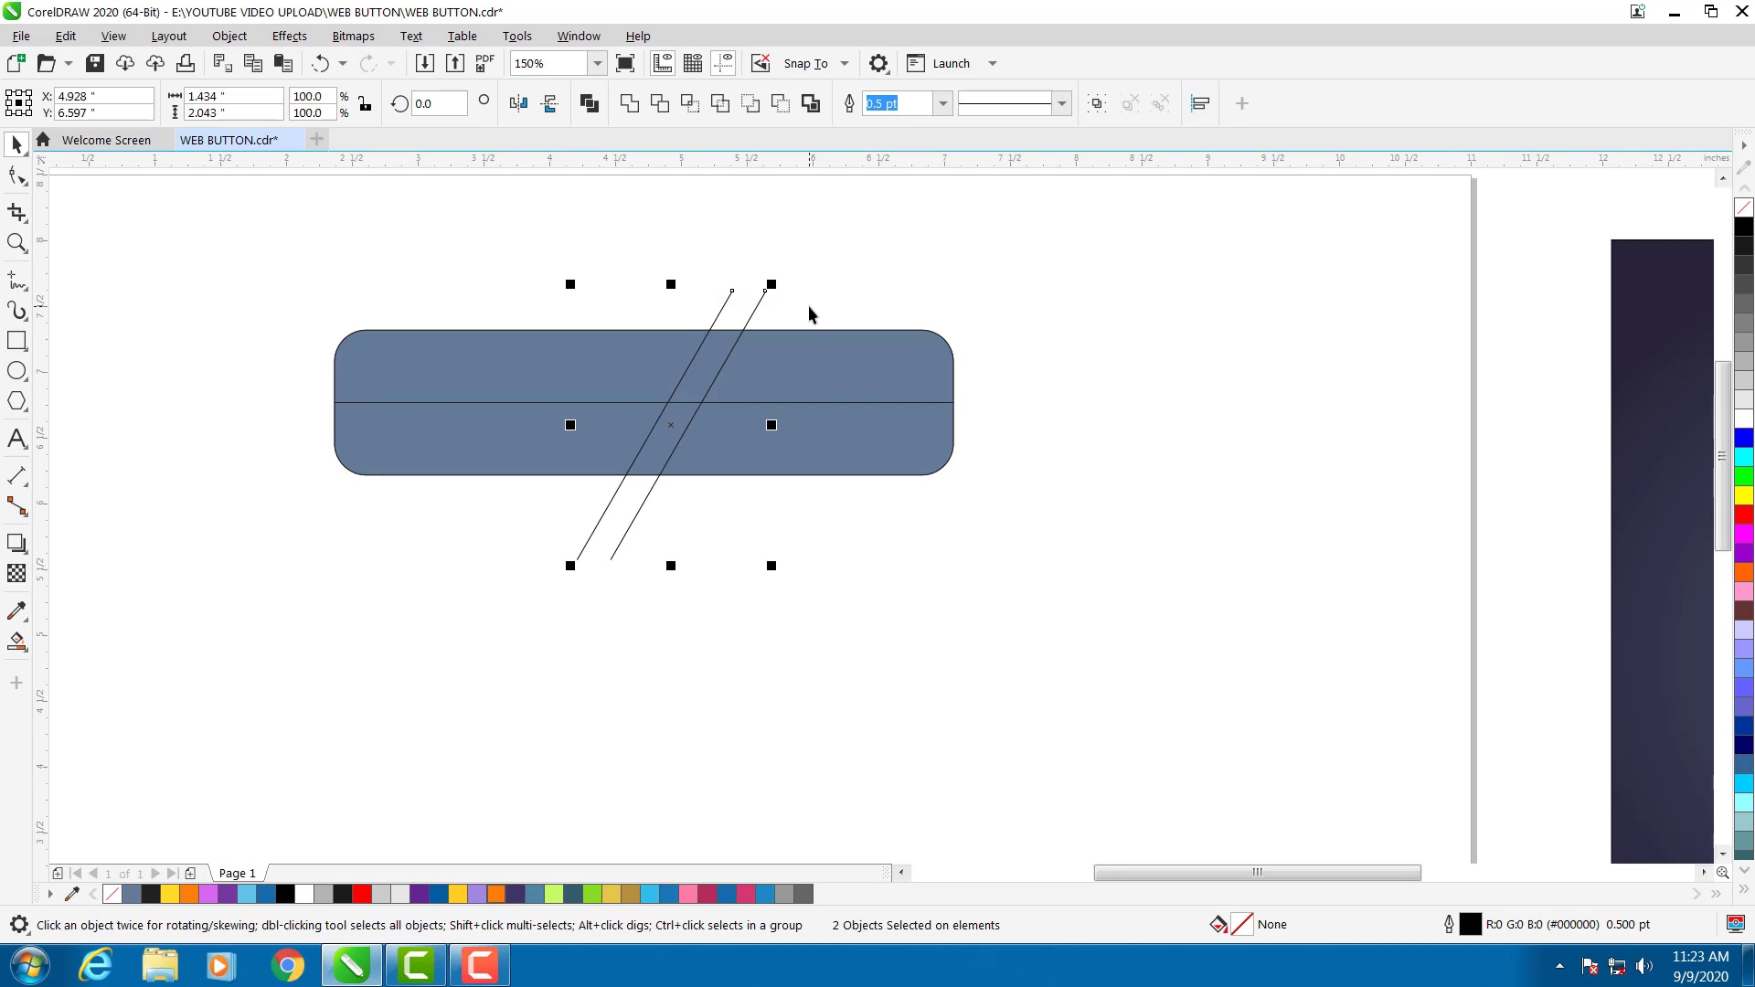
pyautogui.press('Delete')
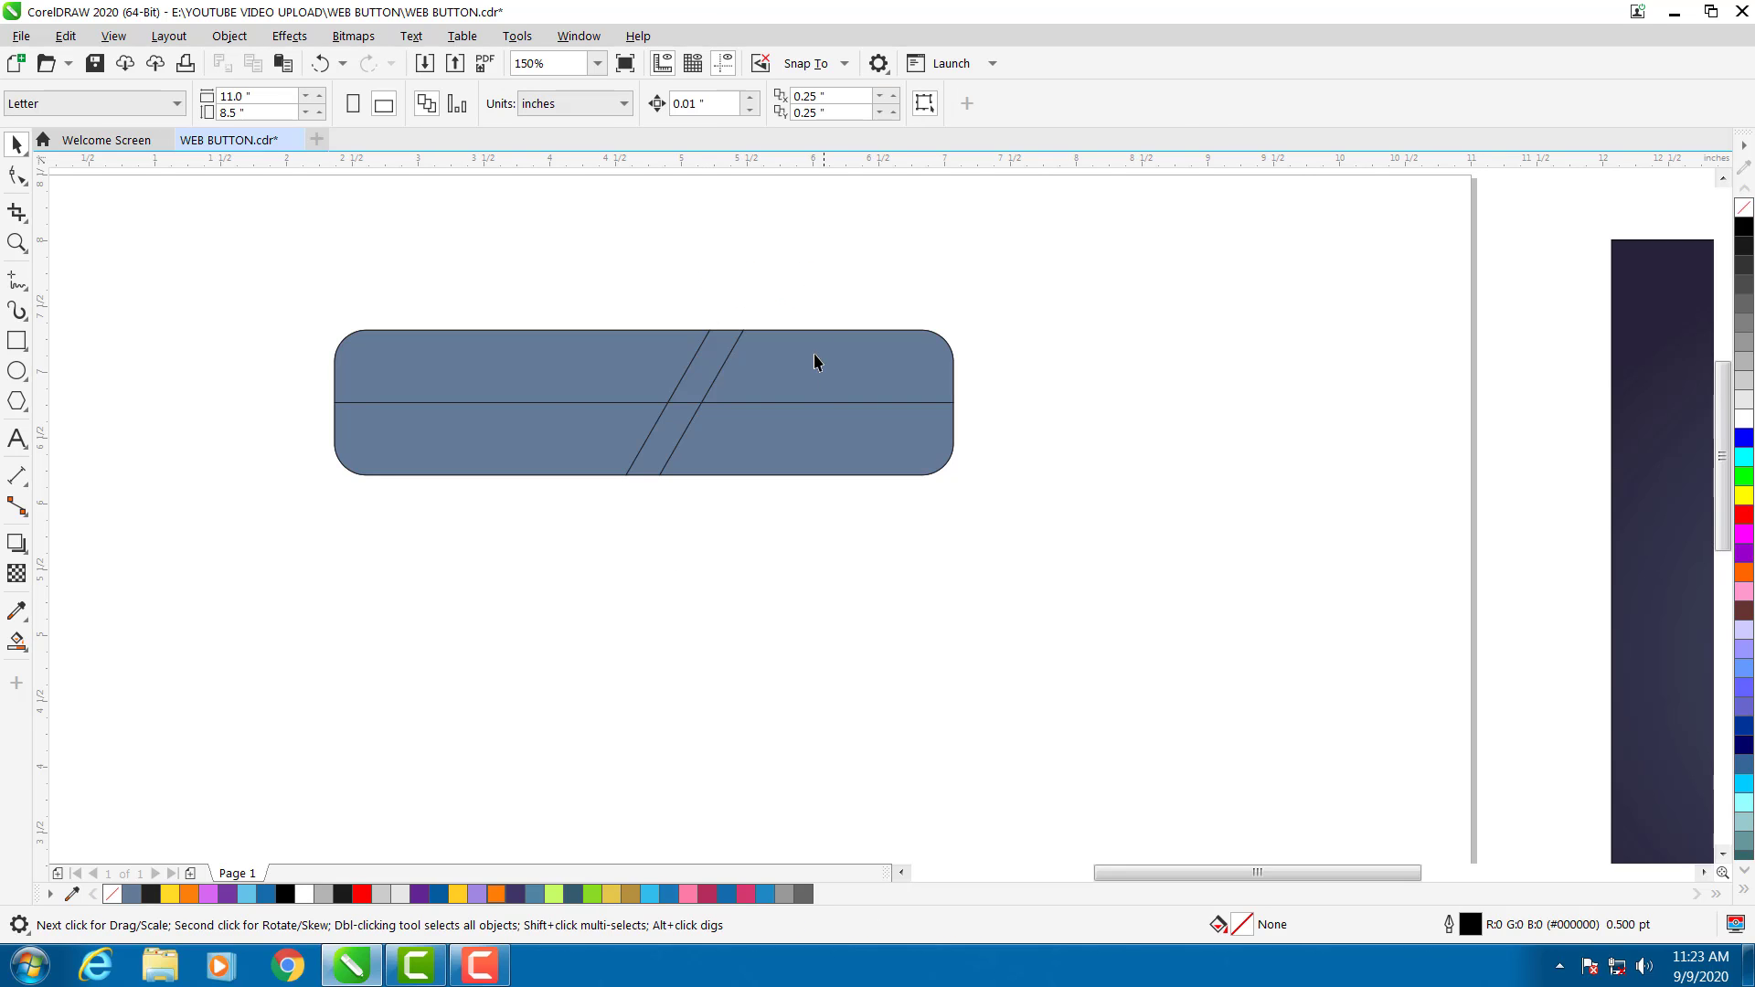
# Remove the outline from all the regions of the divided rounded rectangle.
pyautogui.moveTo(208, 295); pyautogui.dragTo(1300, 566)
pyautogui.rightClick(1744, 208)
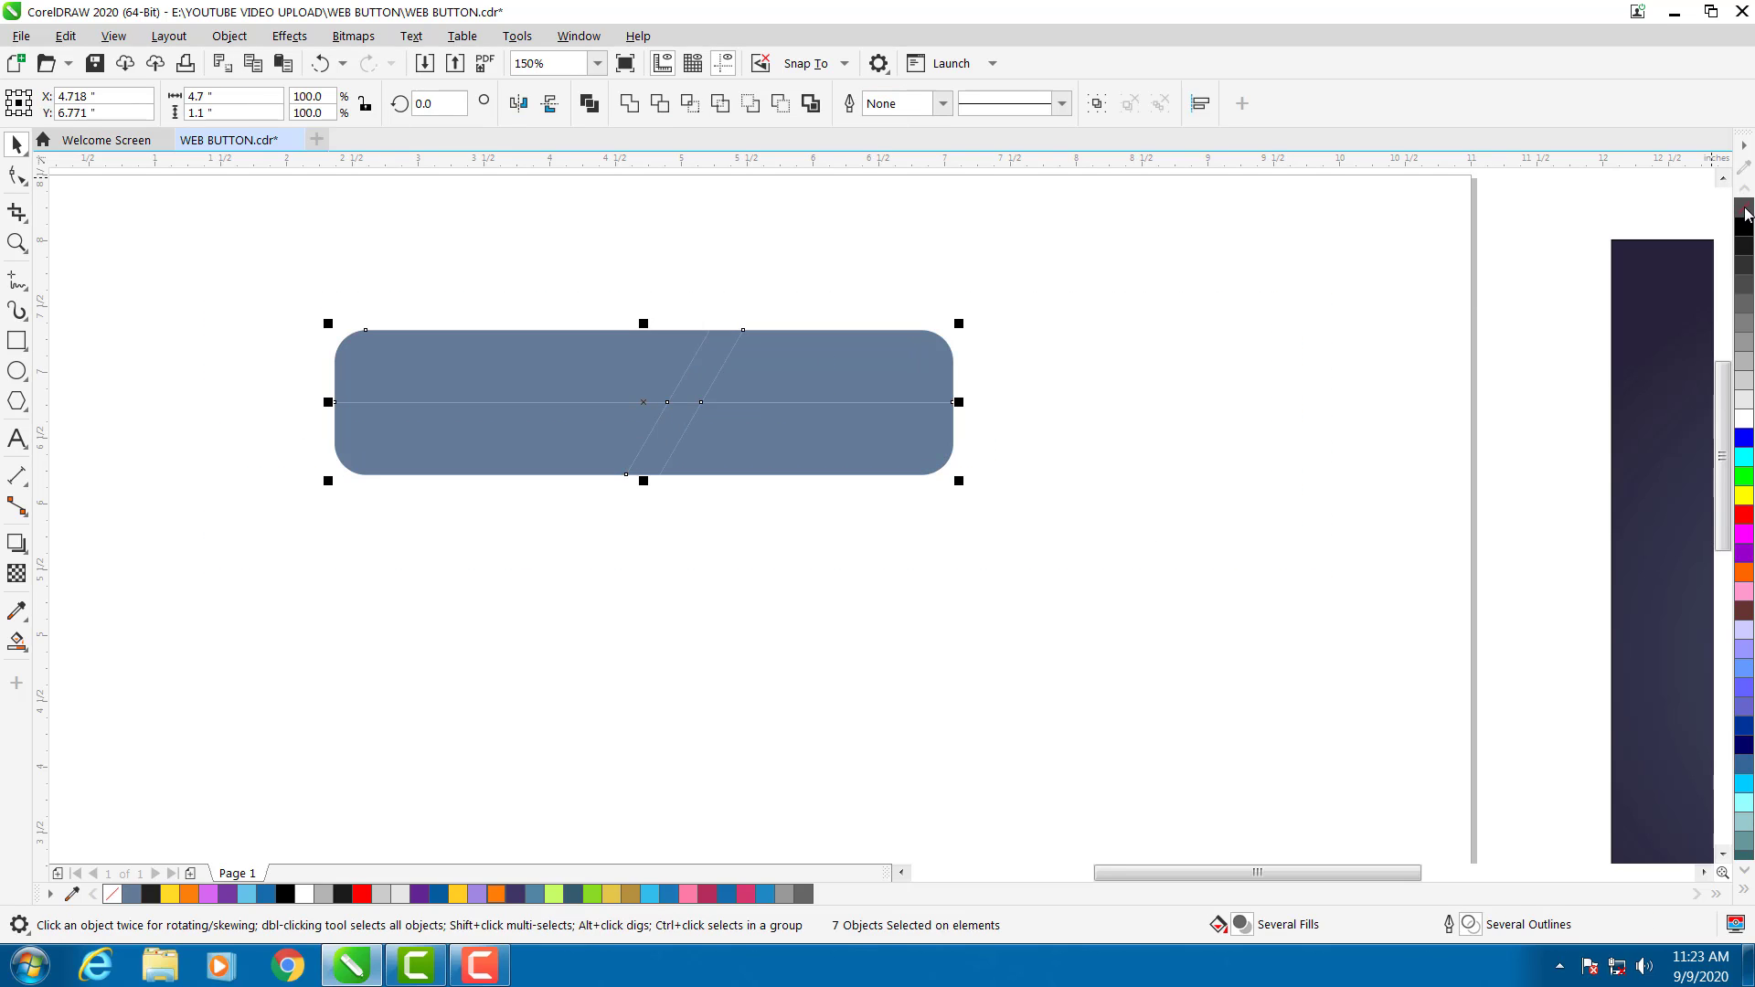
pyautogui.click(841, 518)
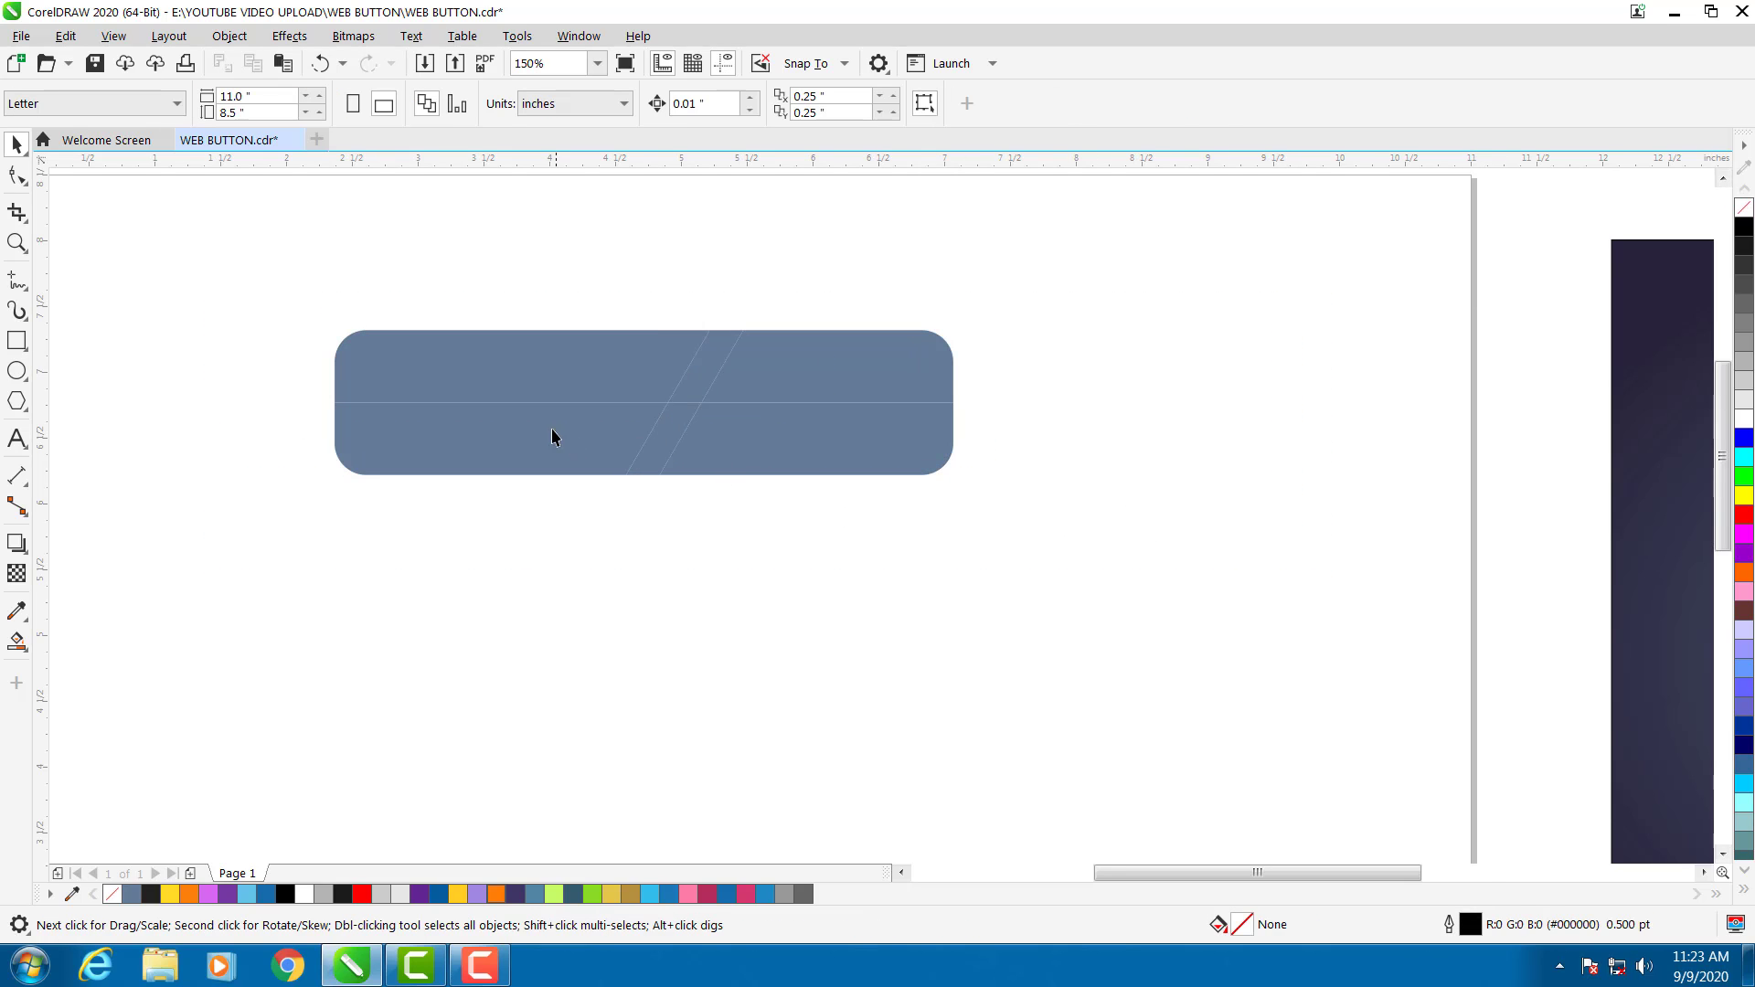
pyautogui.scroll(1, 602, 320)
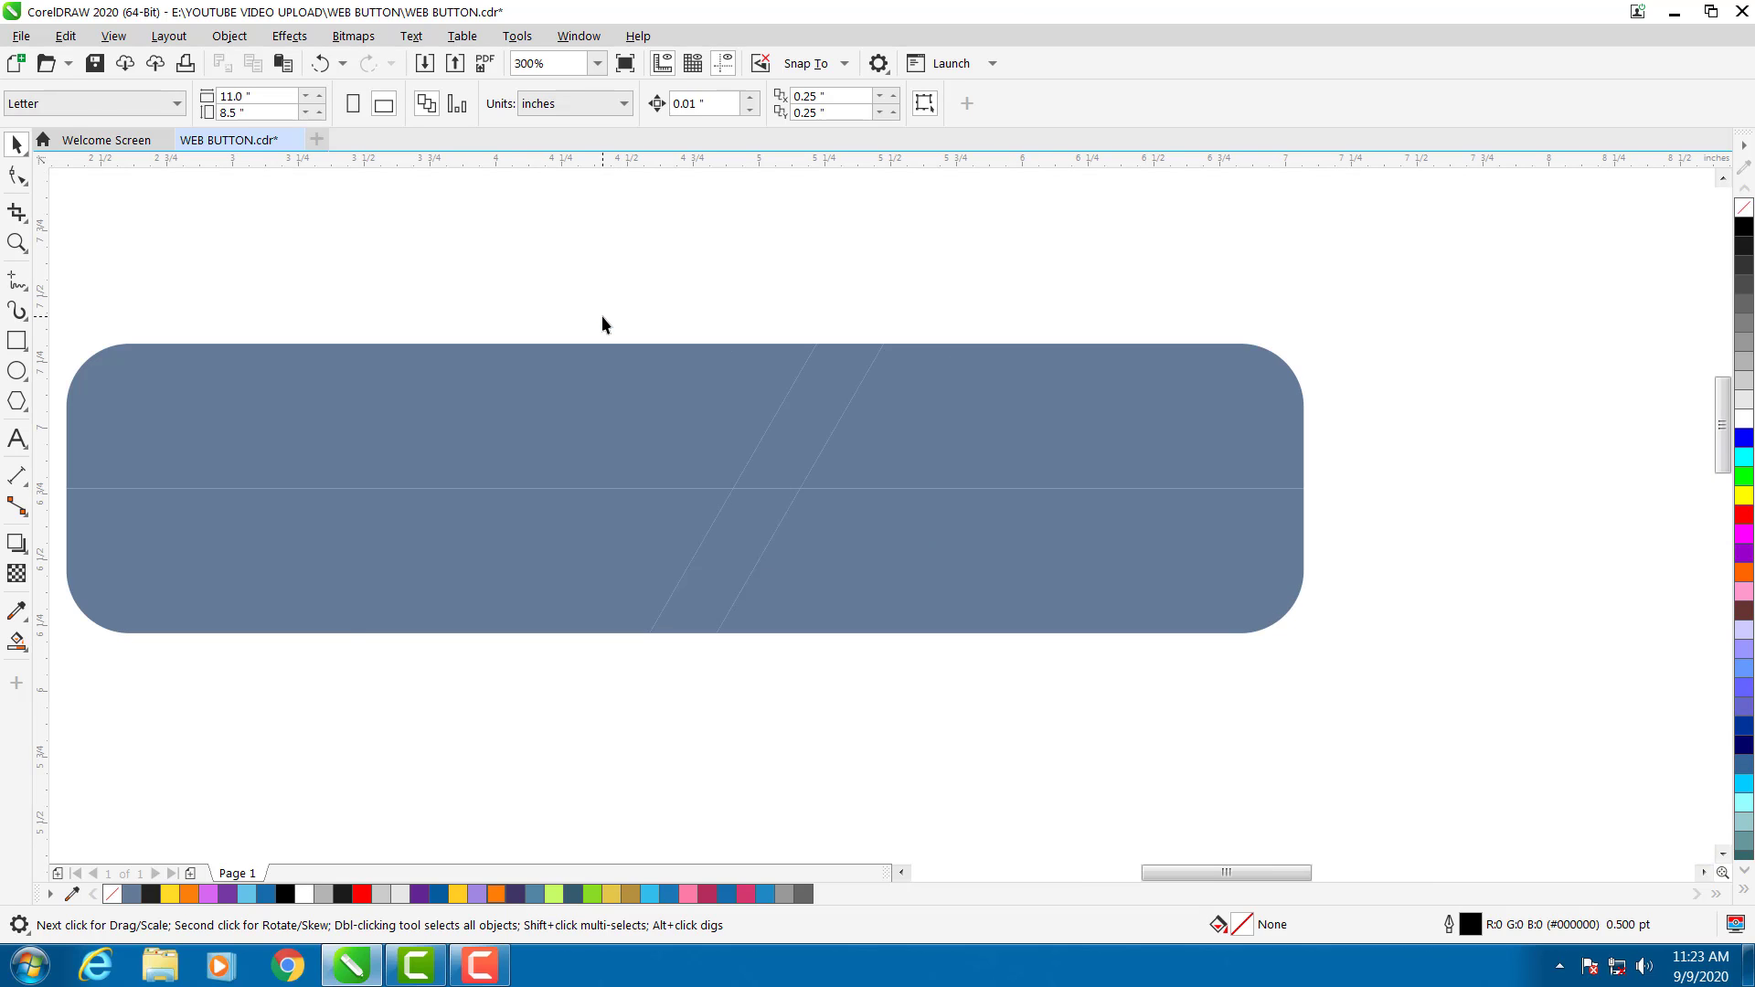
# Move the whole divided rounded rectangle to the page's upper-left corner, close to the colour swatches.
pyautogui.scroll(-2, 599, 320)
pyautogui.moveTo(427, 291); pyautogui.dragTo(848, 419)
pyautogui.moveTo(686, 373); pyautogui.dragTo(555, 325)
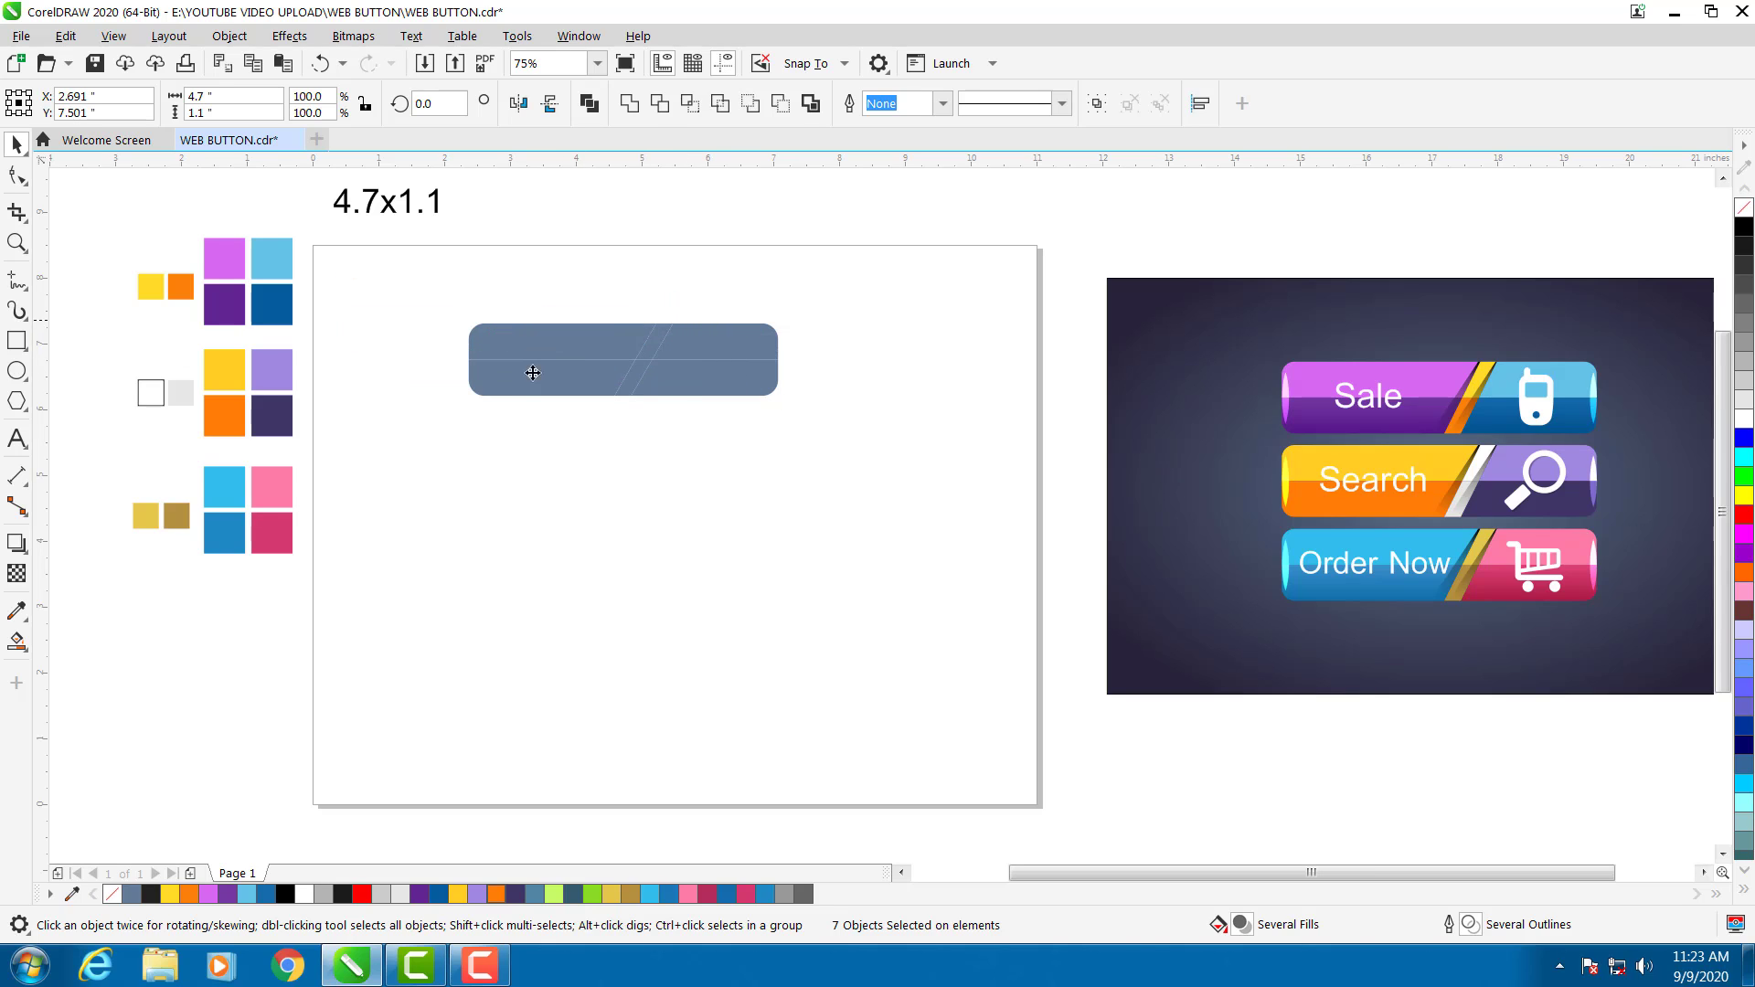
pyautogui.press('Escape')
# Fill the button's upper-left region with the swatch colour #D66AF2 and its upper-right region with light blue #64C2E7.
pyautogui.click(15, 242)
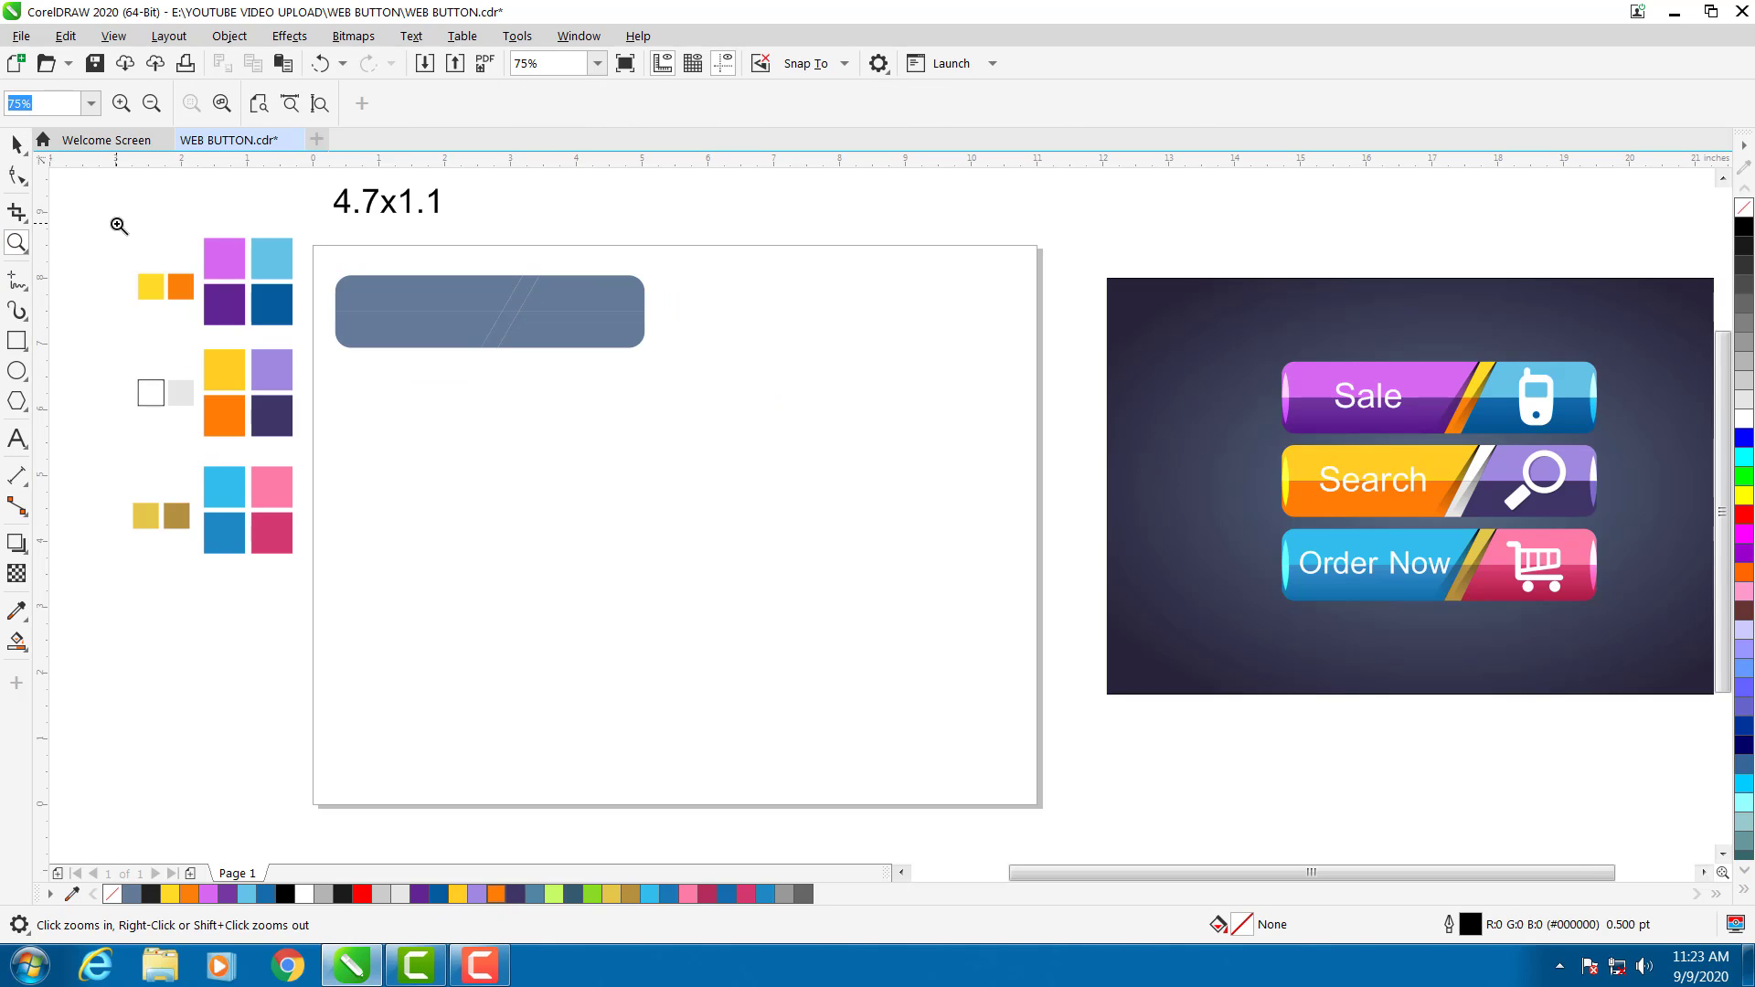
pyautogui.moveTo(117, 223); pyautogui.dragTo(673, 391)
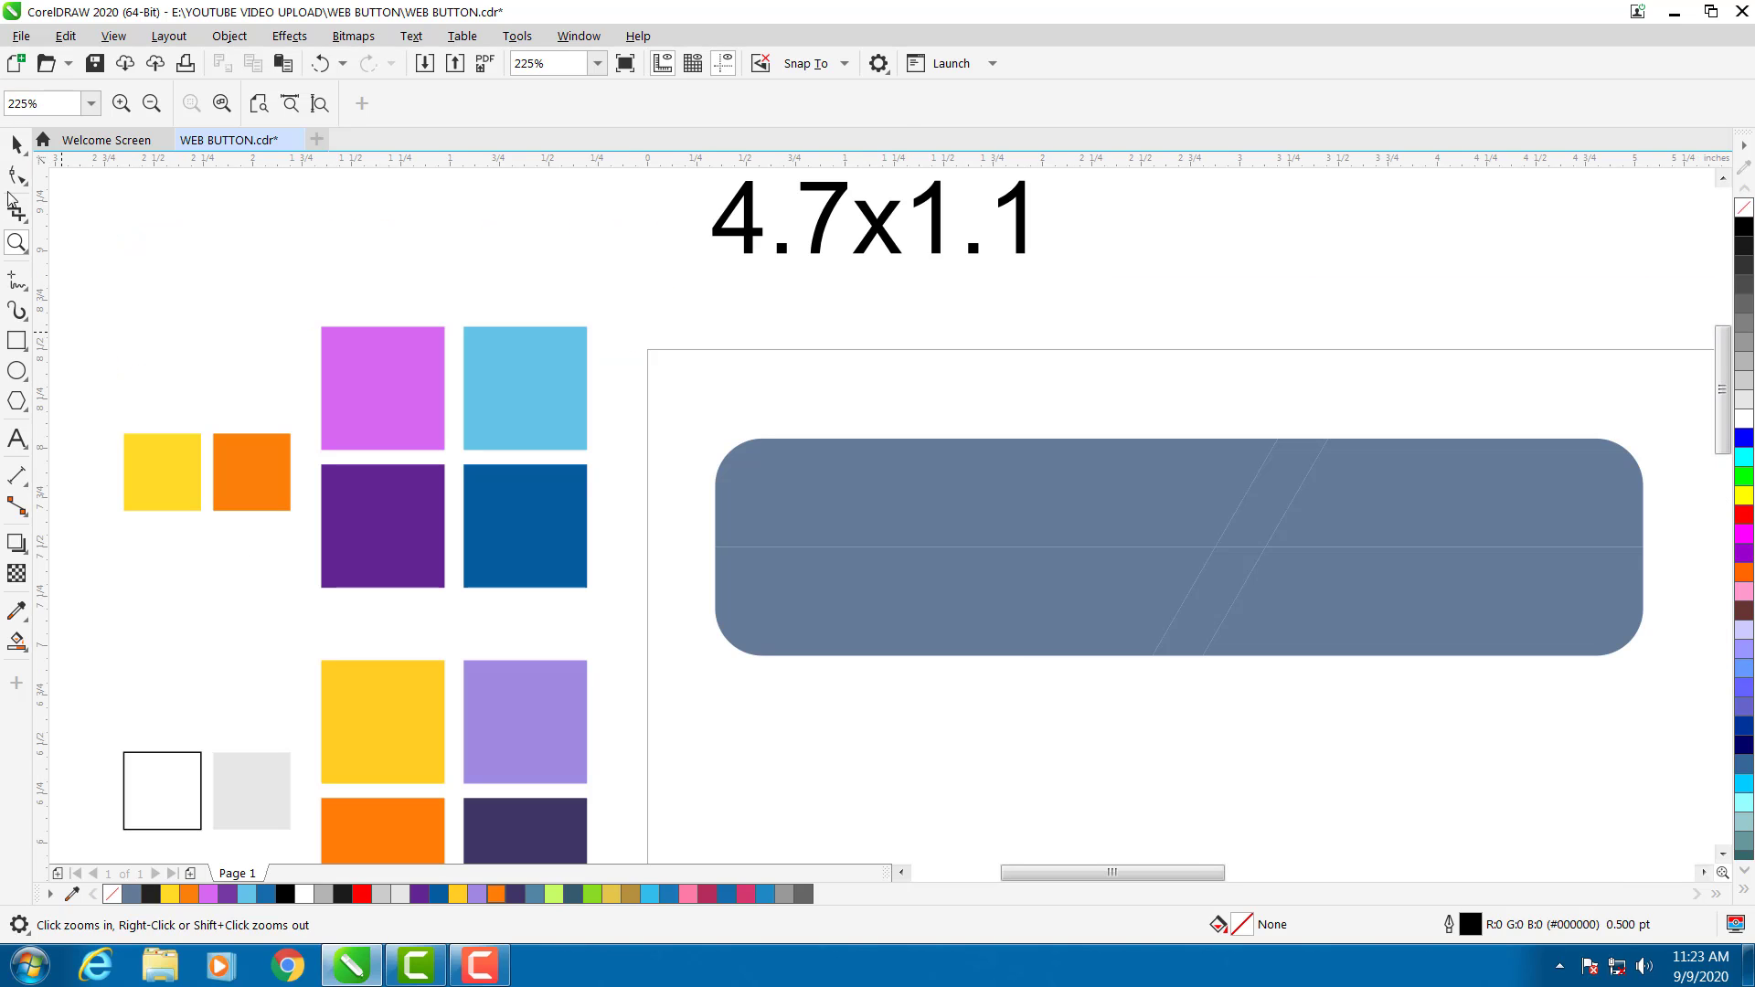
pyautogui.click(15, 145)
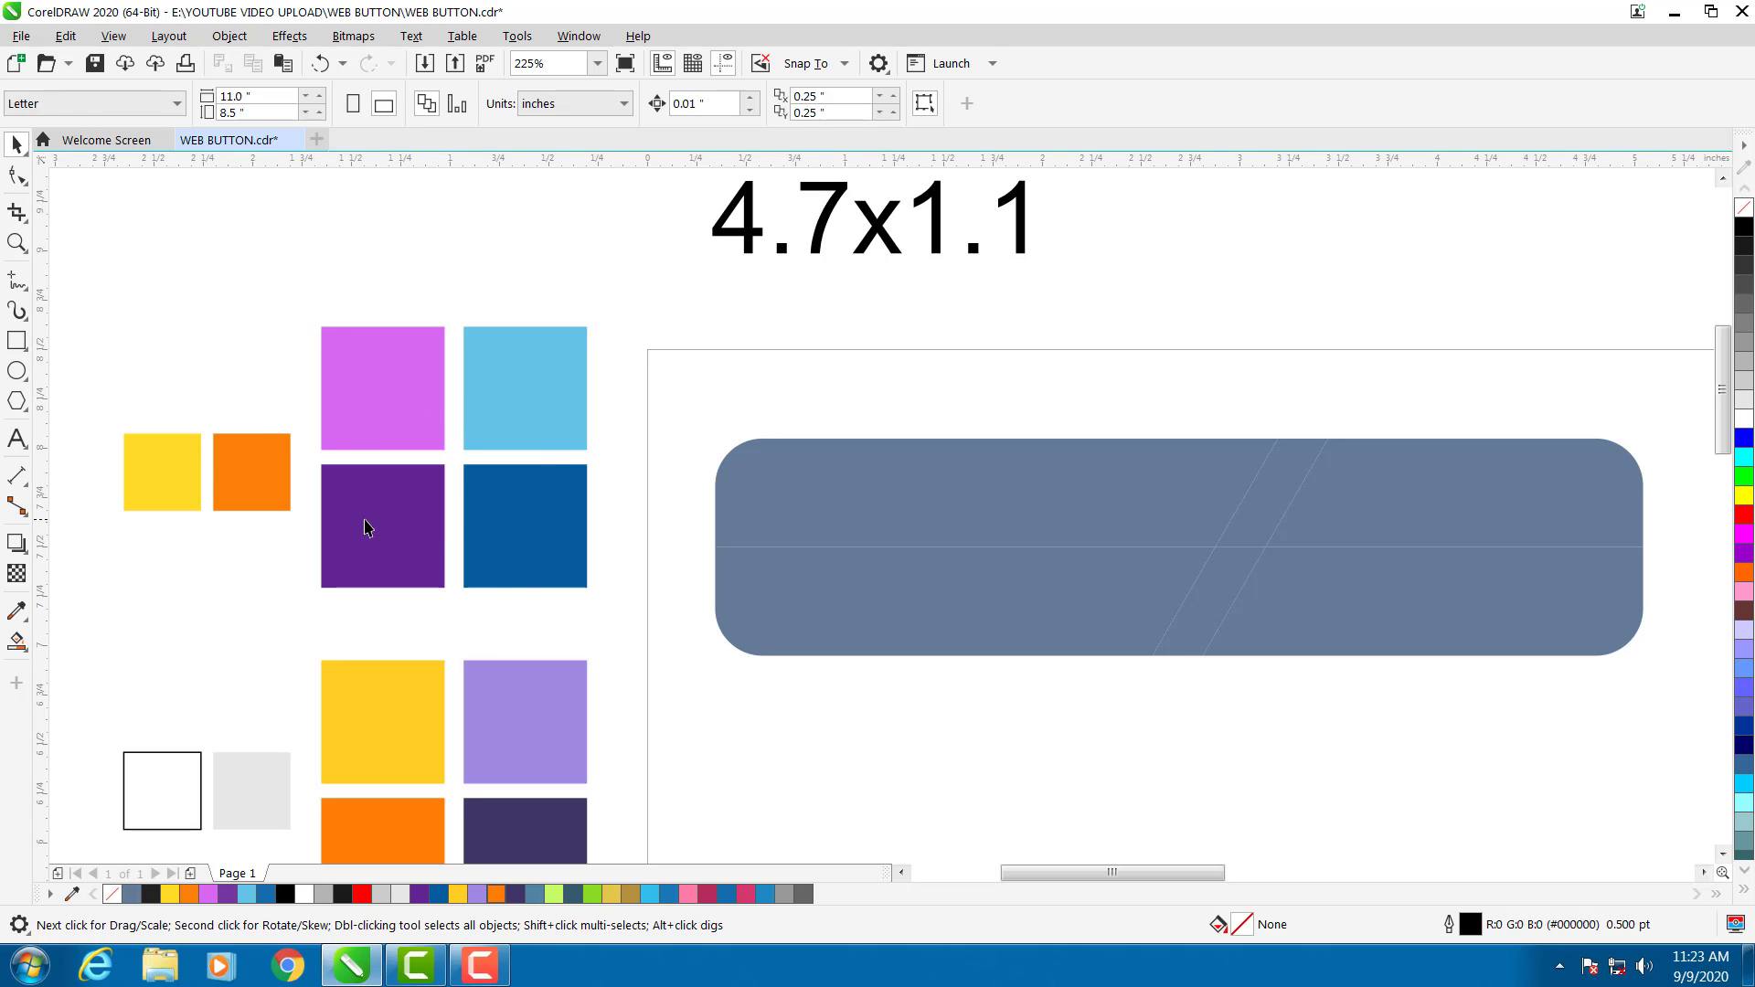
pyautogui.click(842, 508)
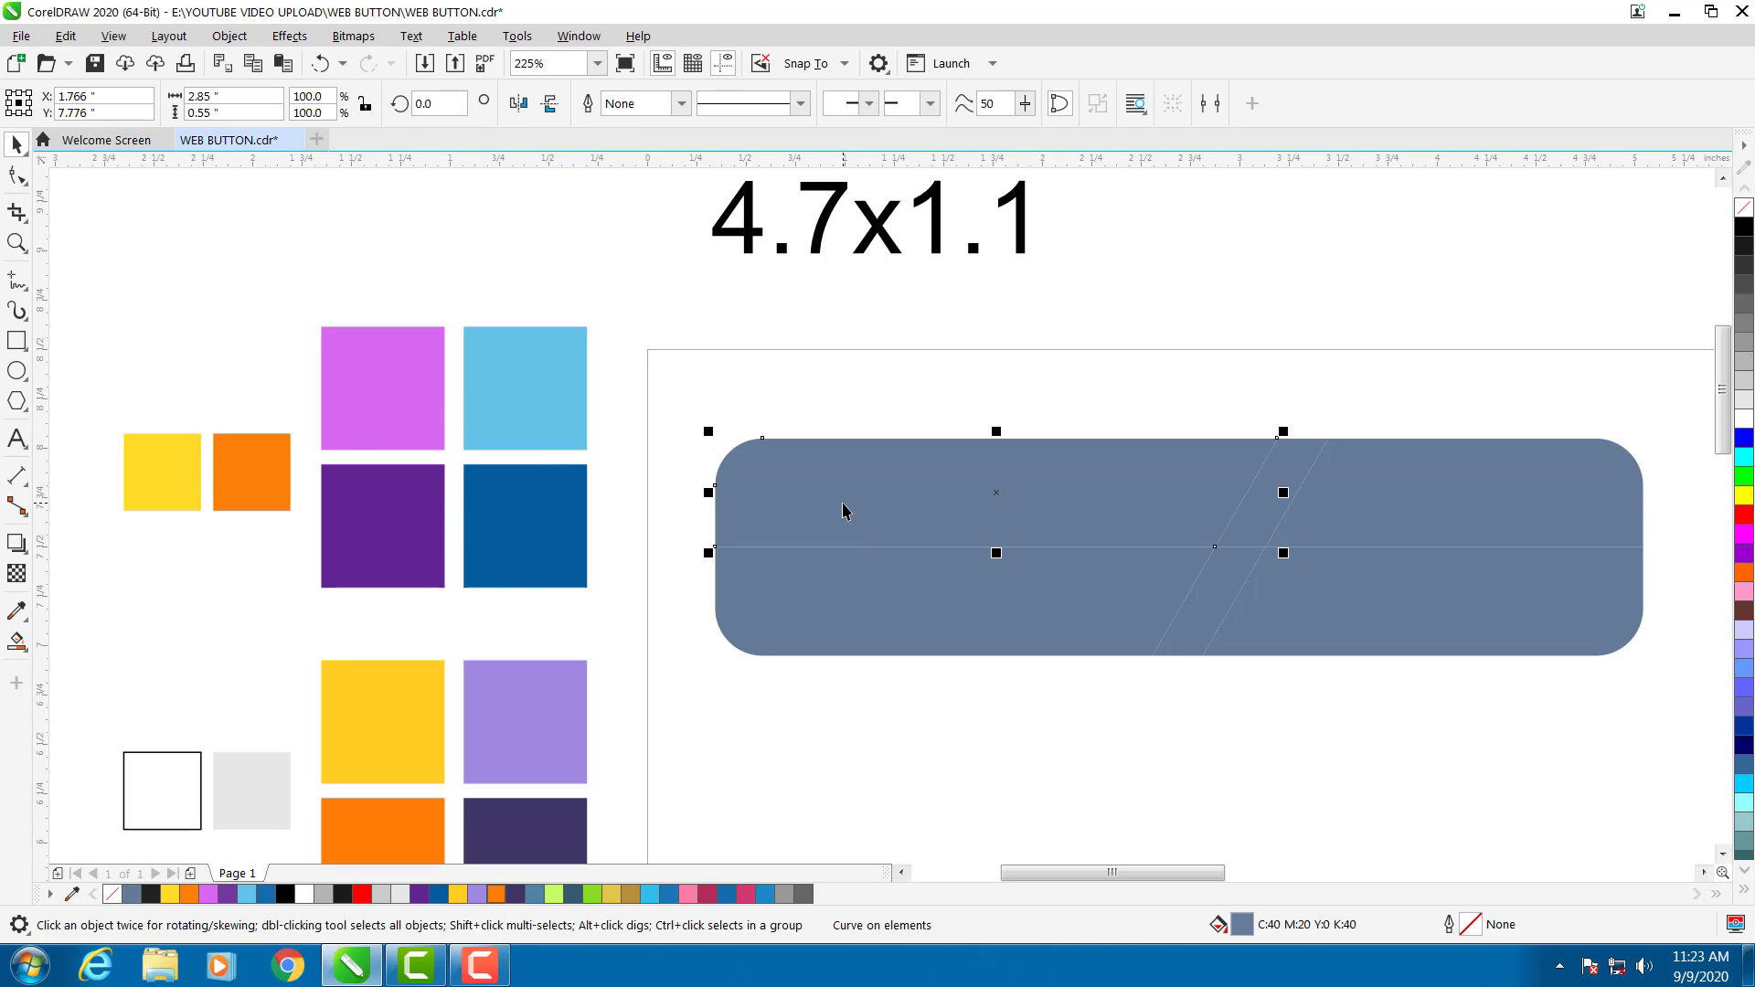
pyautogui.click(18, 612)
pyautogui.click(392, 385)
pyautogui.click(756, 492)
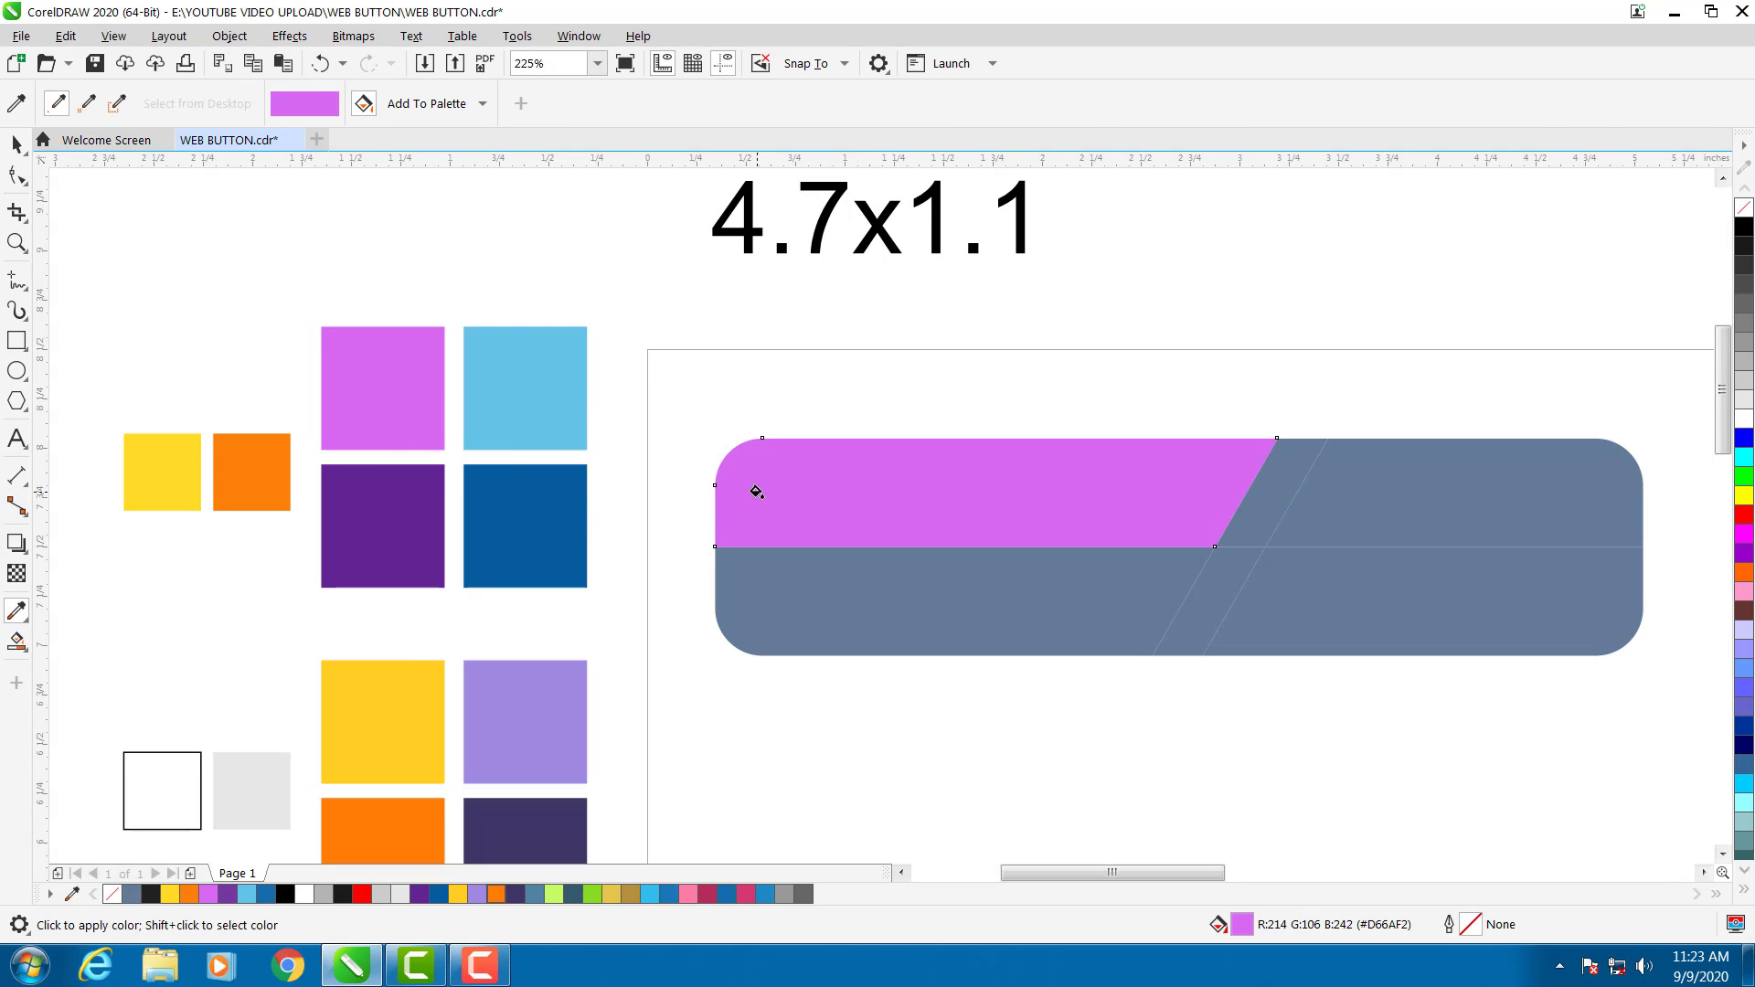
pyautogui.click(576, 379)
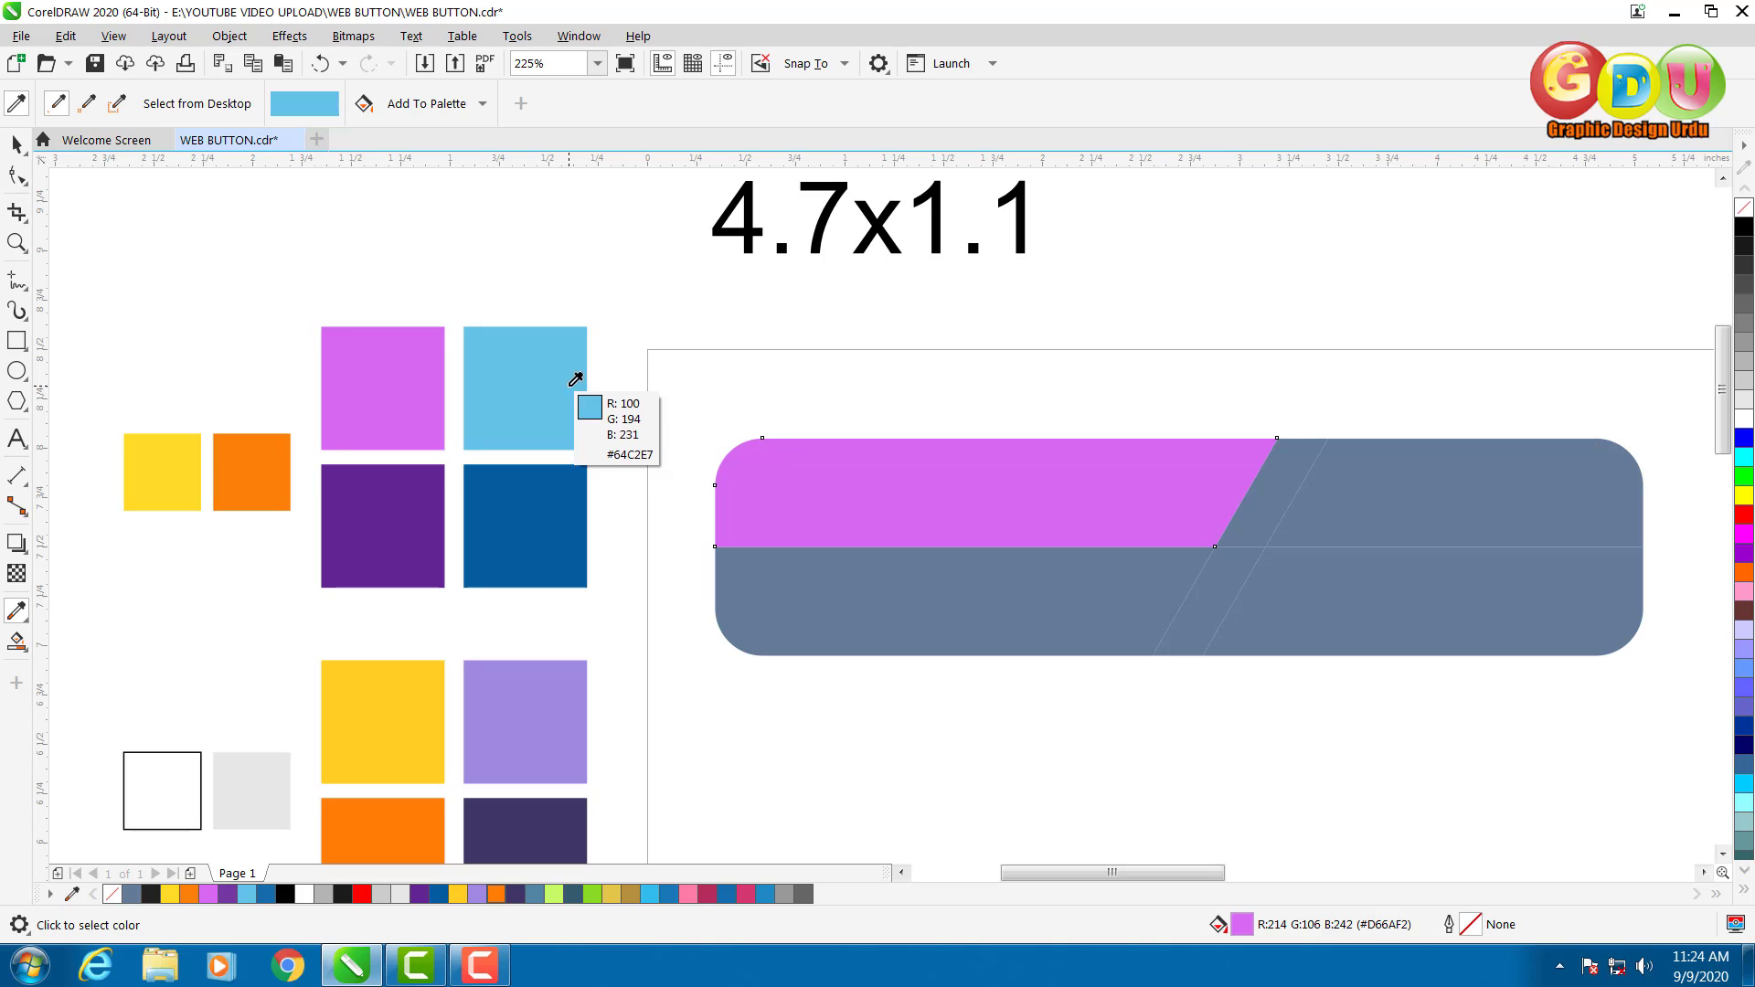
pyautogui.click(1561, 479)
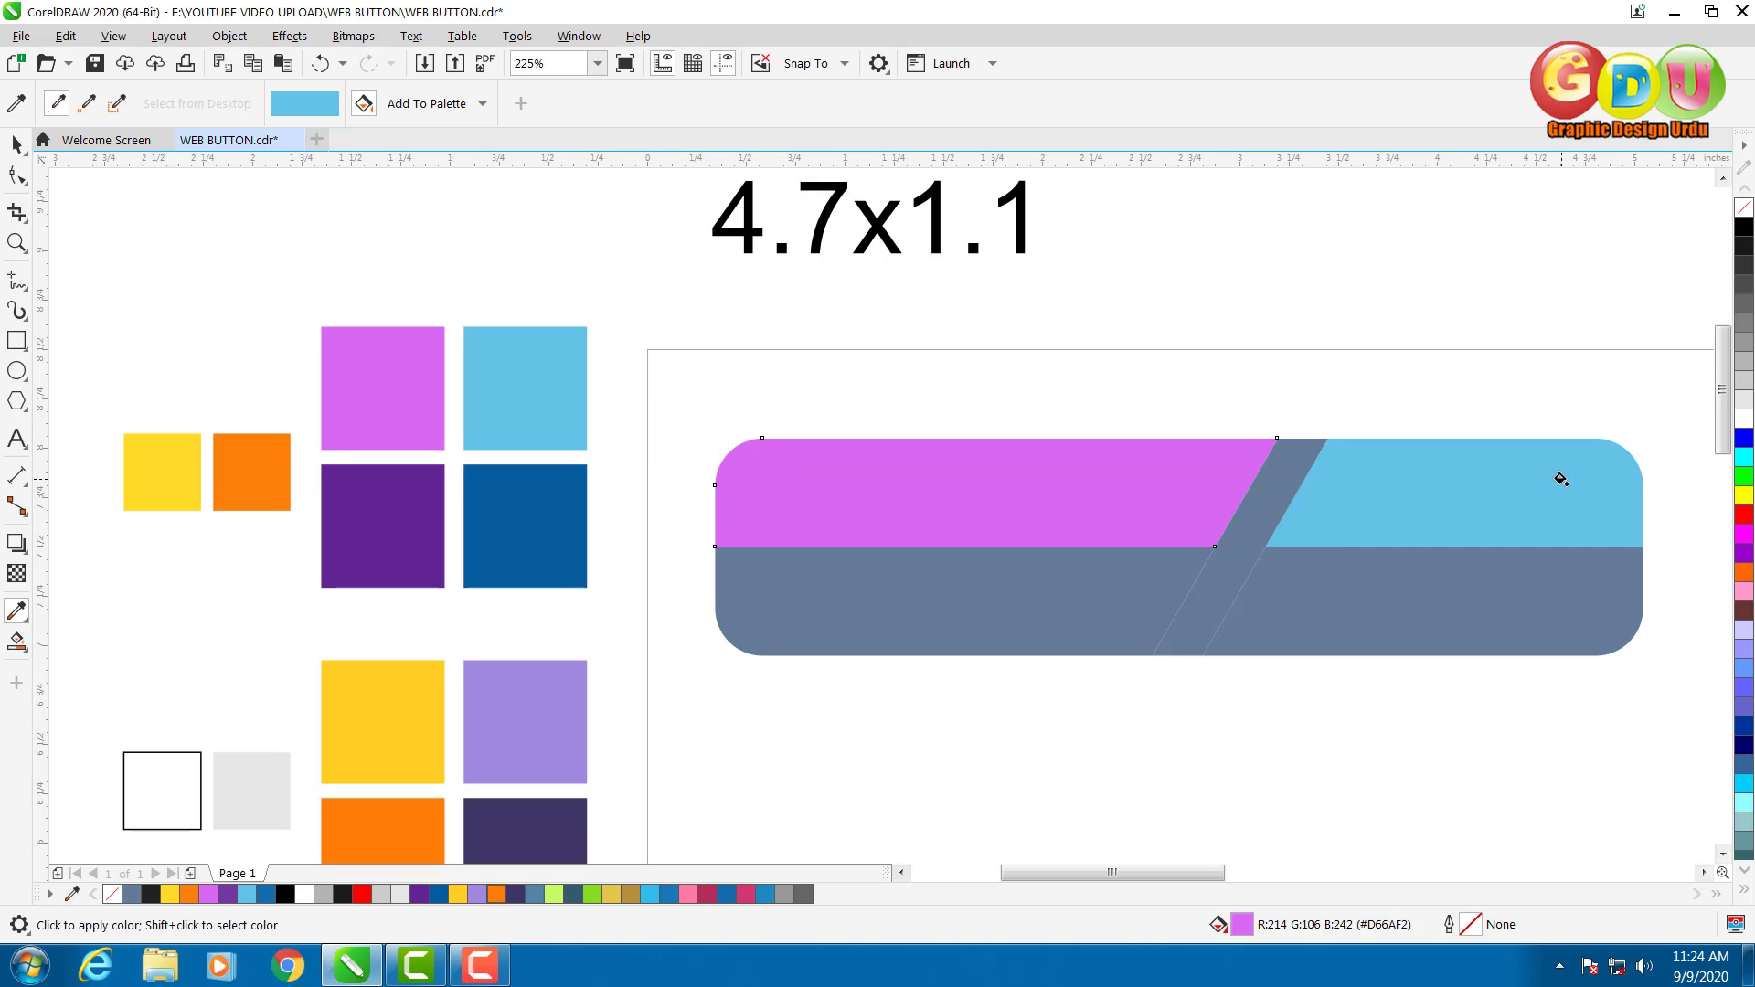
# Fill the button's lower-left region with the dark purple swatch colour and its lower-right region with the dark blue one.
pyautogui.click(441, 535)
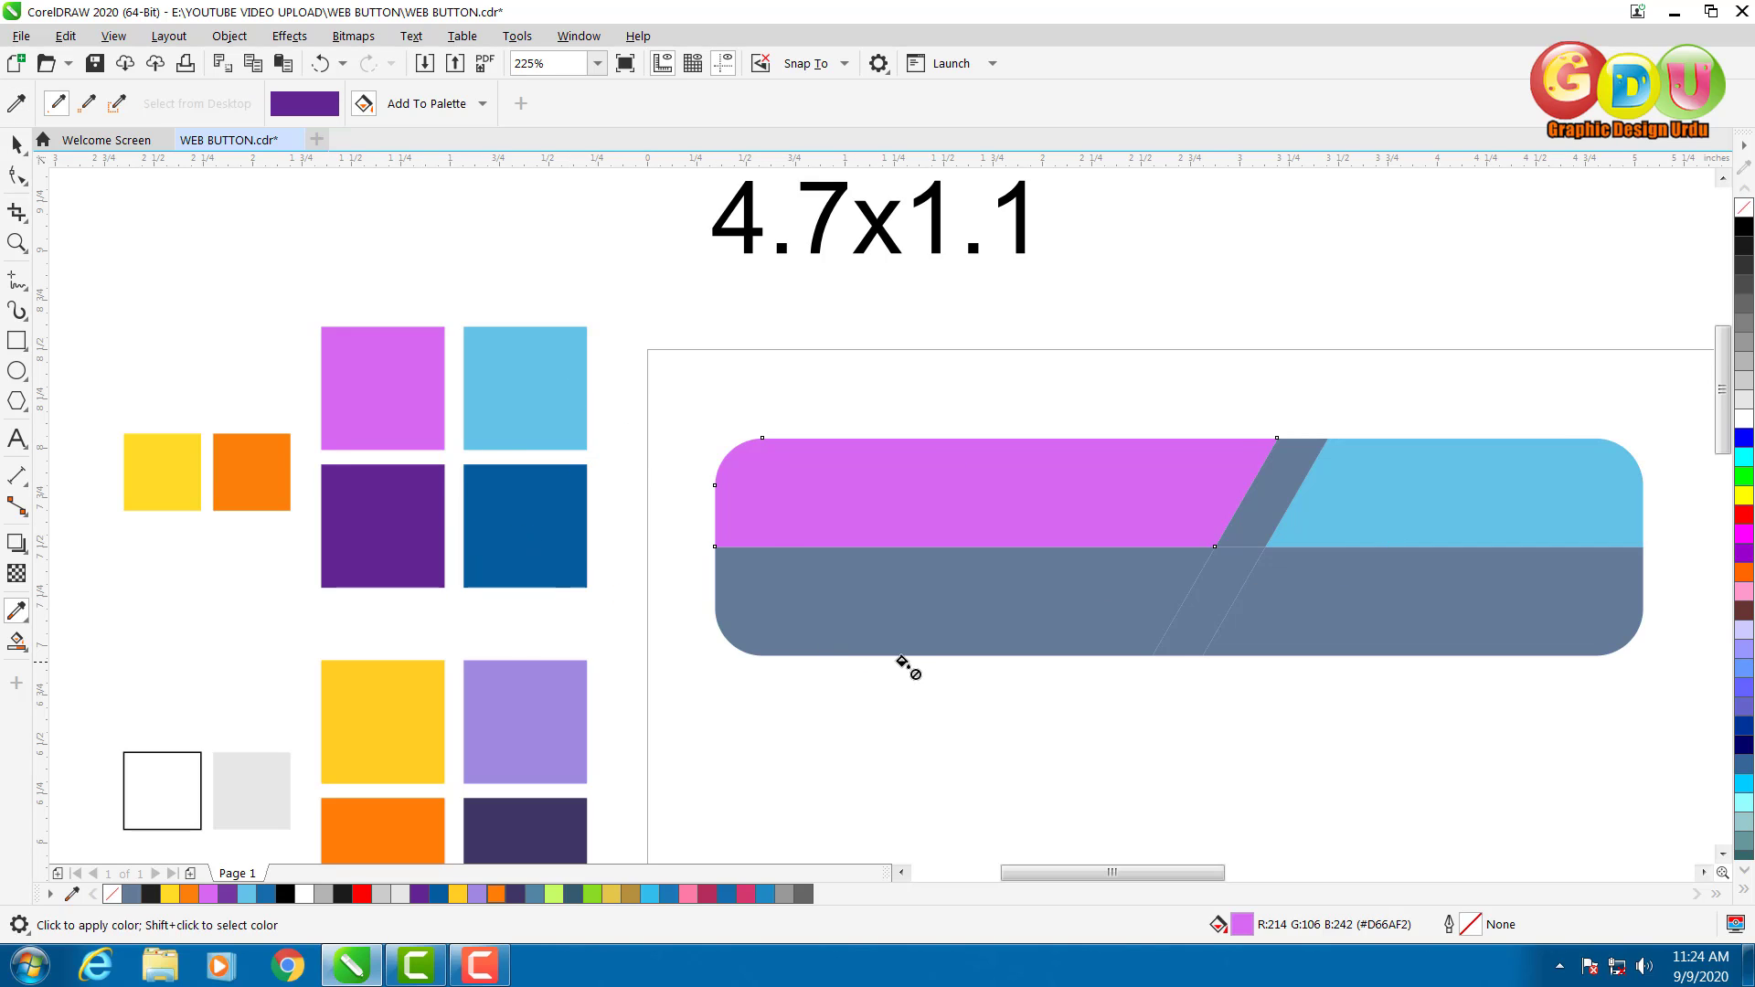
pyautogui.click(872, 616)
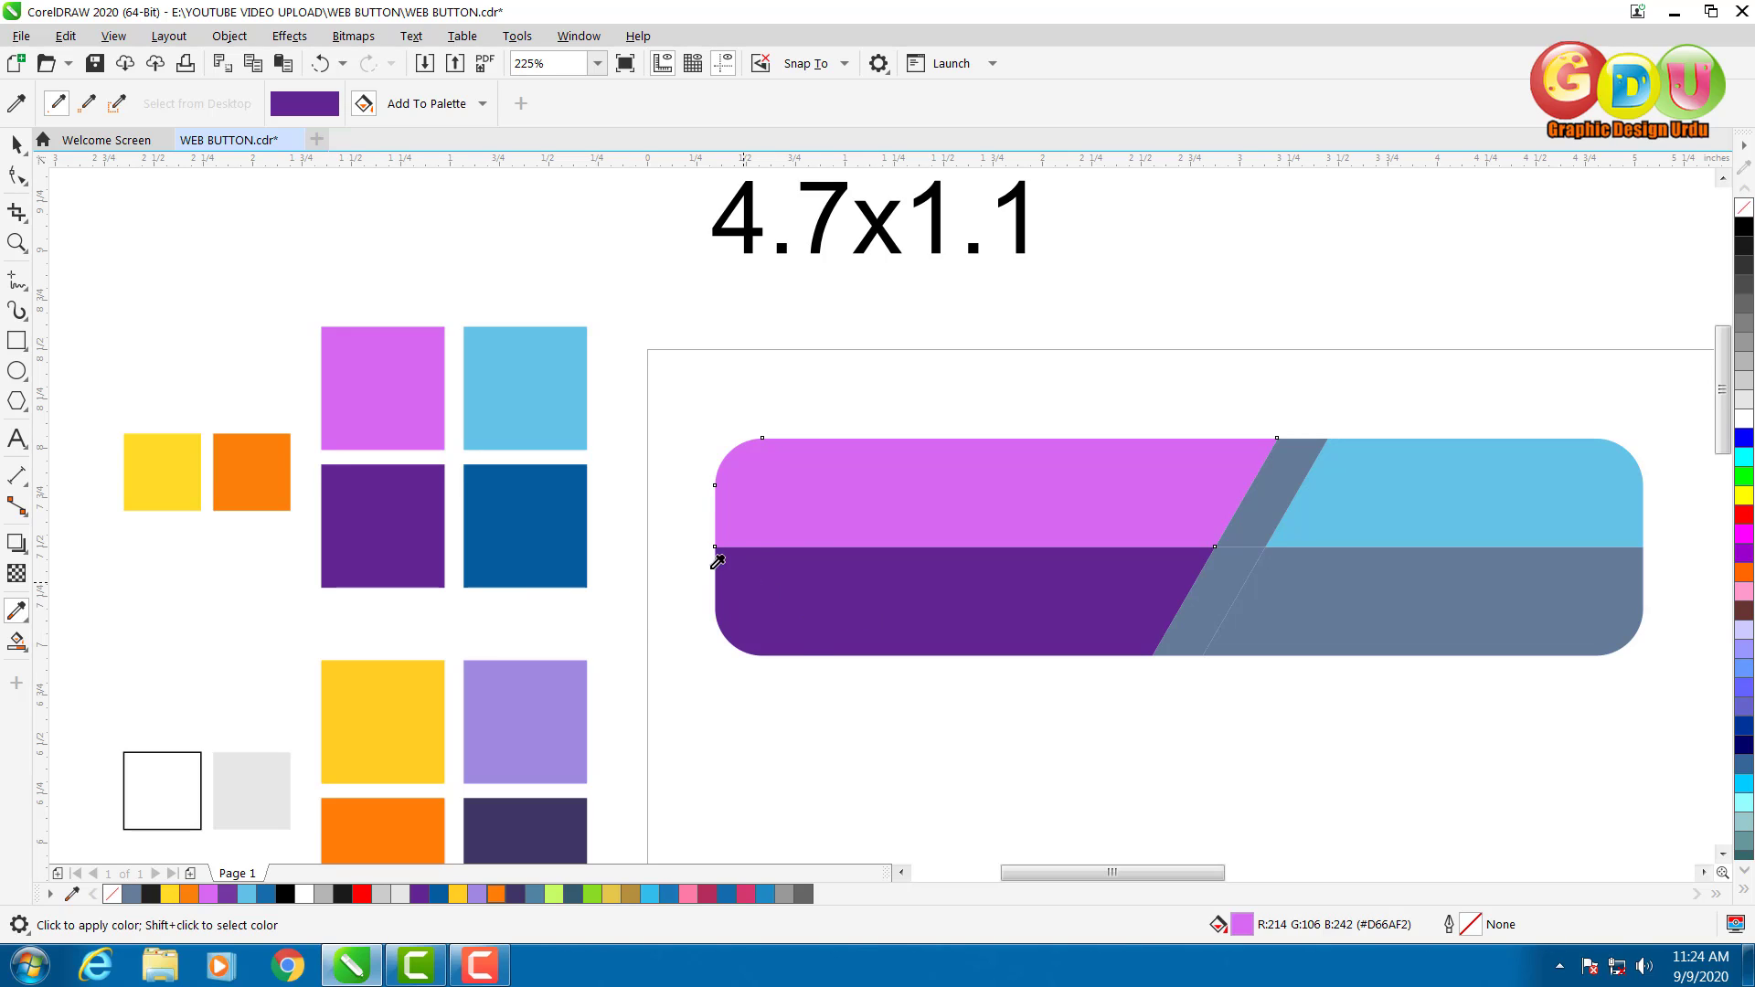
pyautogui.click(564, 537)
pyautogui.click(1394, 609)
pyautogui.click(17, 143)
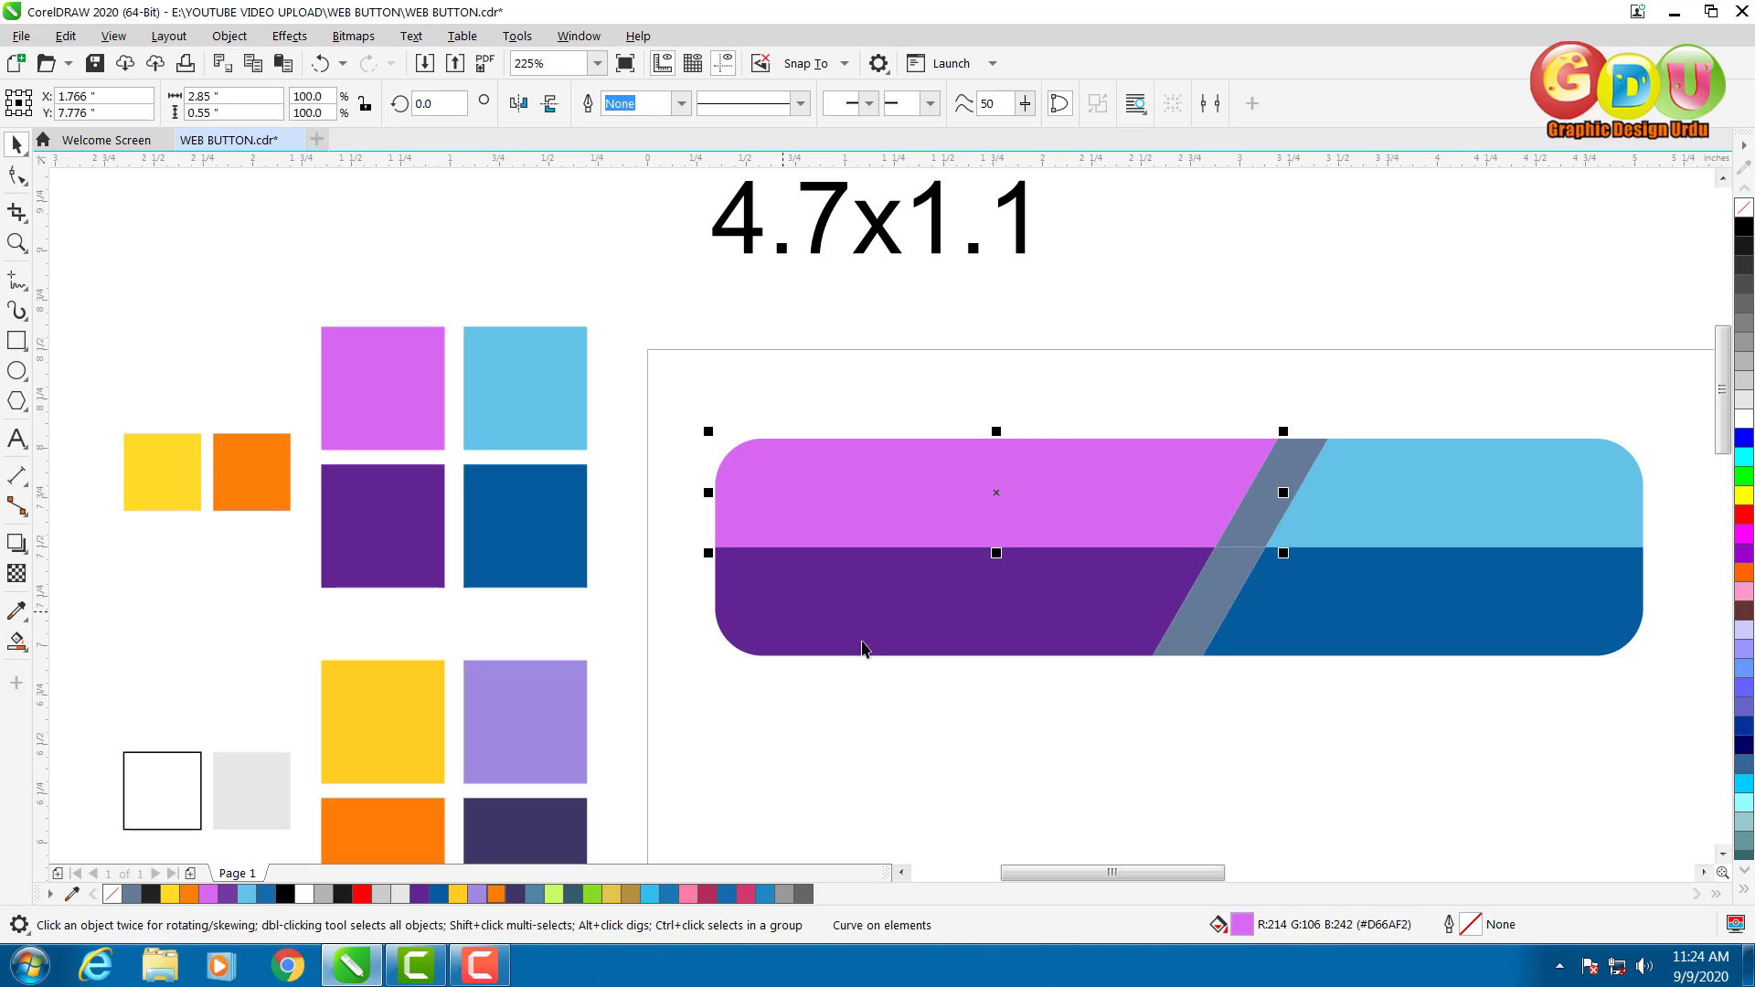
# Apply a vertical linear fountain fill to the lower-left purple region, running from its upper edge to its lower edge.
pyautogui.click(951, 617)
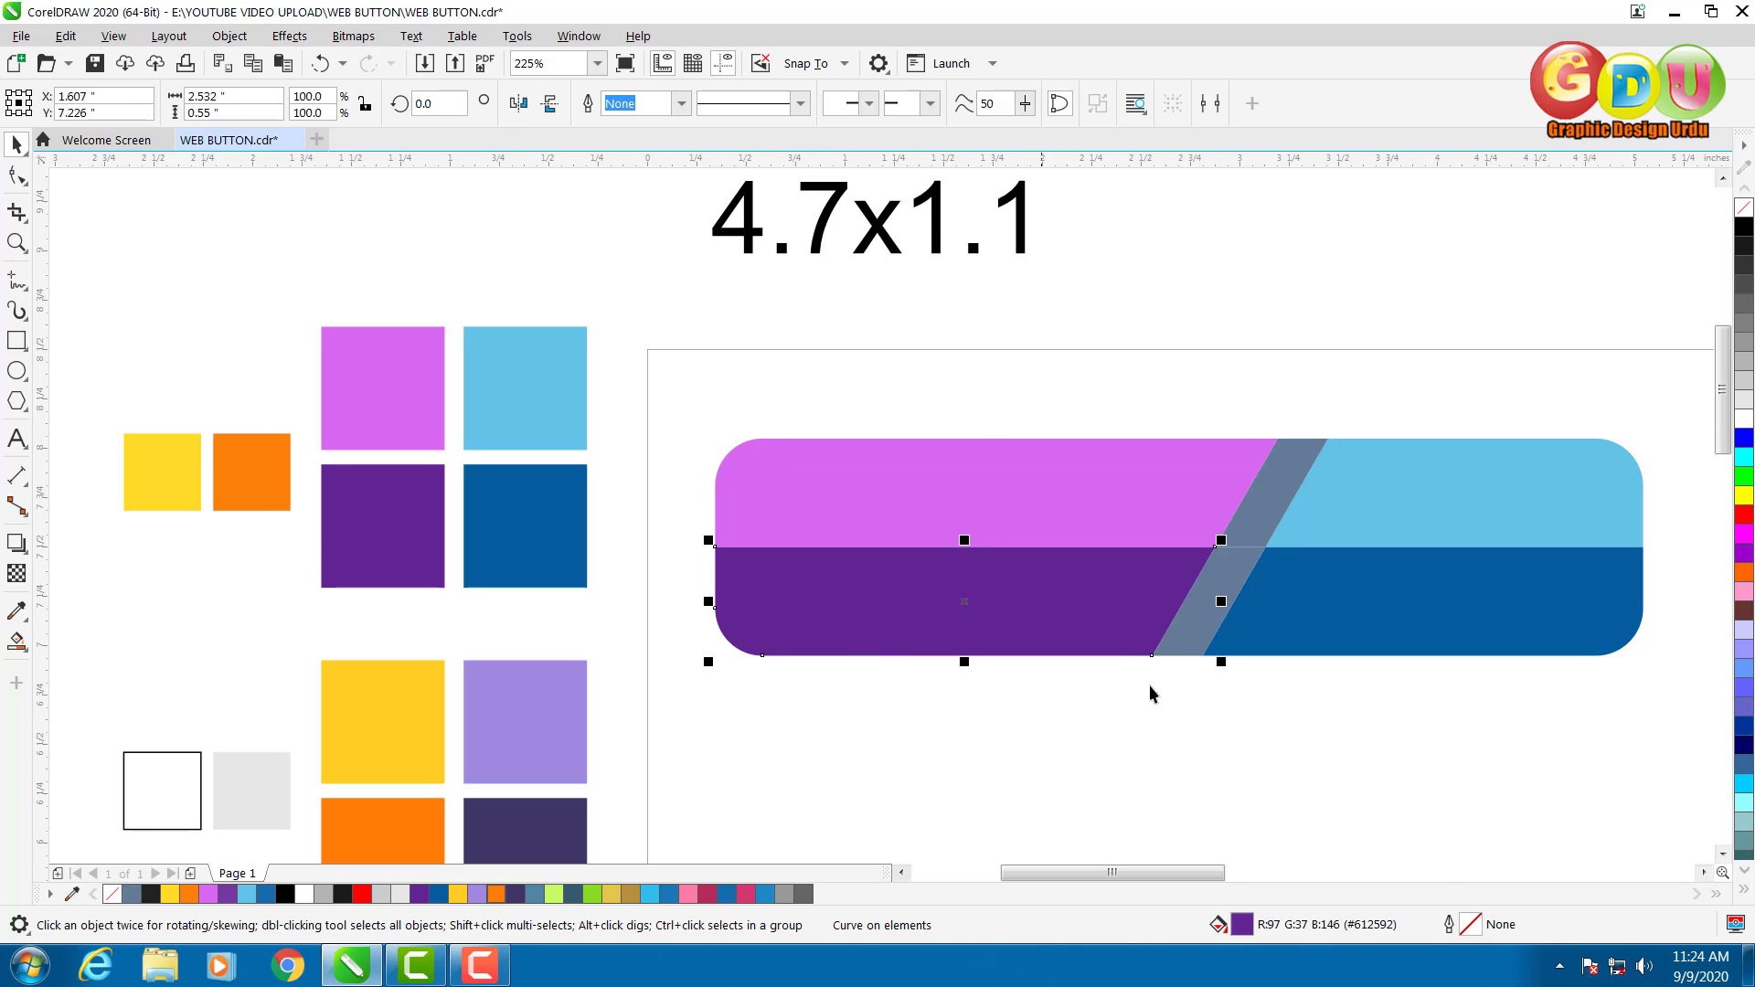
pyautogui.scroll(1, 1396, 707)
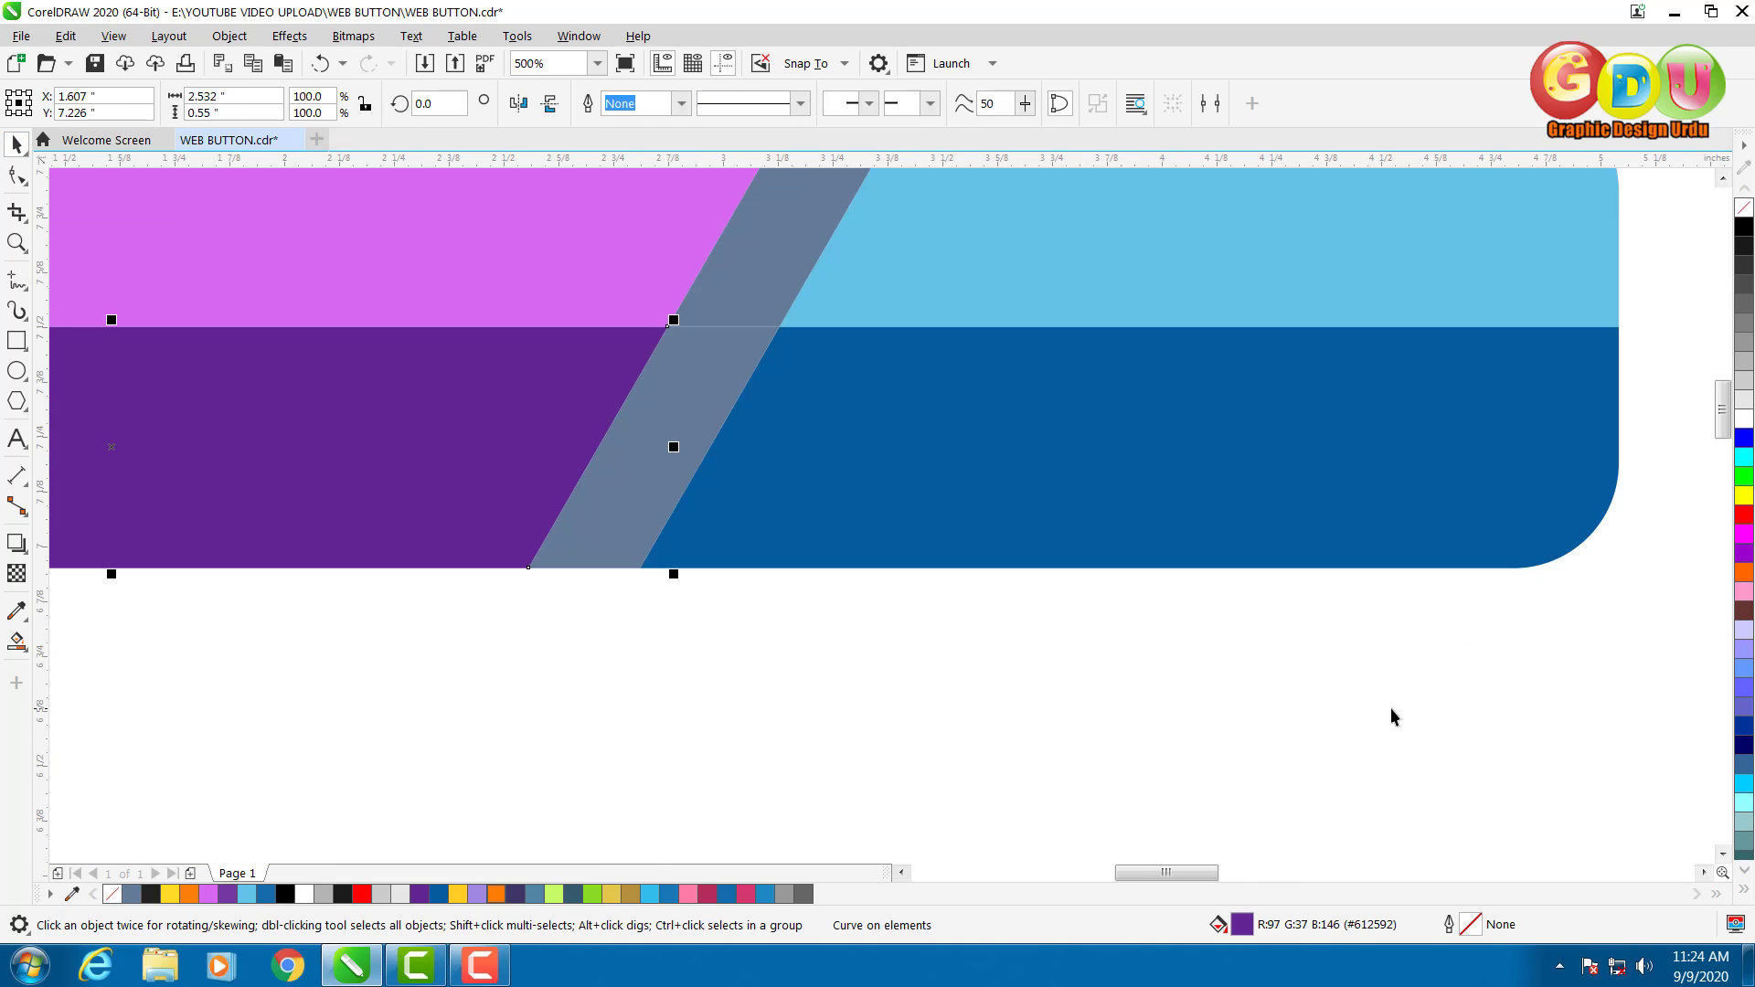
pyautogui.scroll(-1, 1391, 707)
pyautogui.click(1024, 701)
pyautogui.scroll(2, 1022, 698)
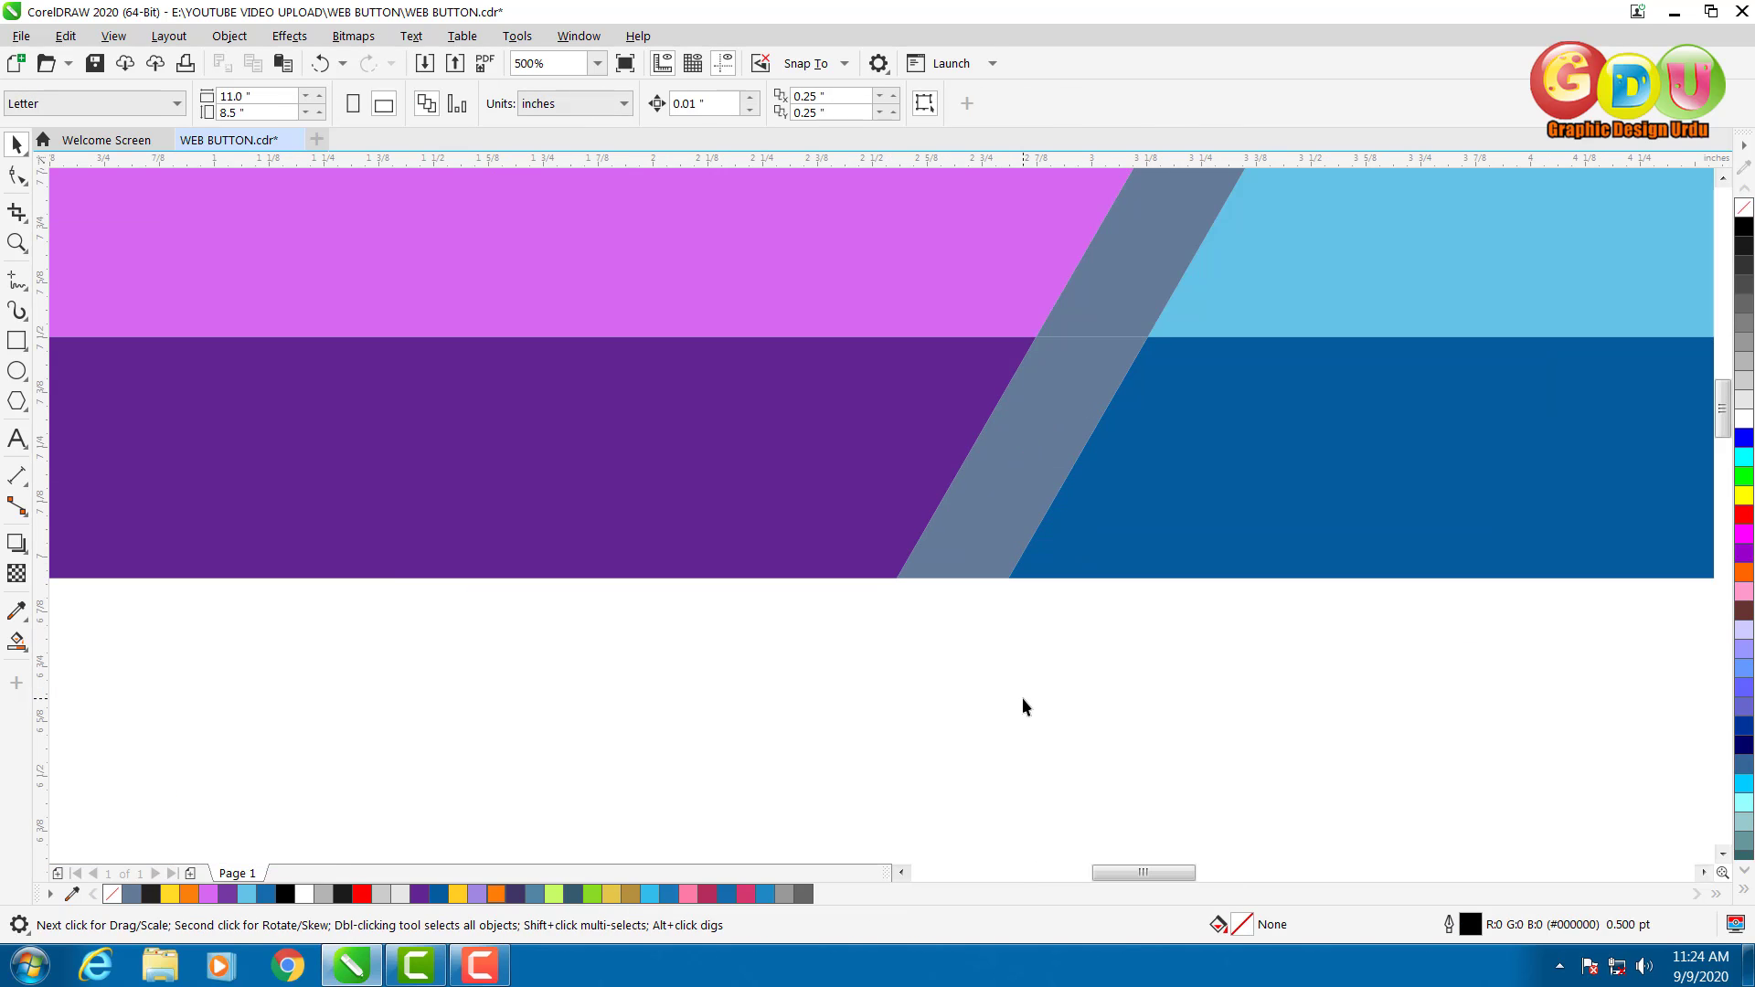
pyautogui.moveTo(1154, 871); pyautogui.dragTo(1131, 870)
pyautogui.click(346, 417)
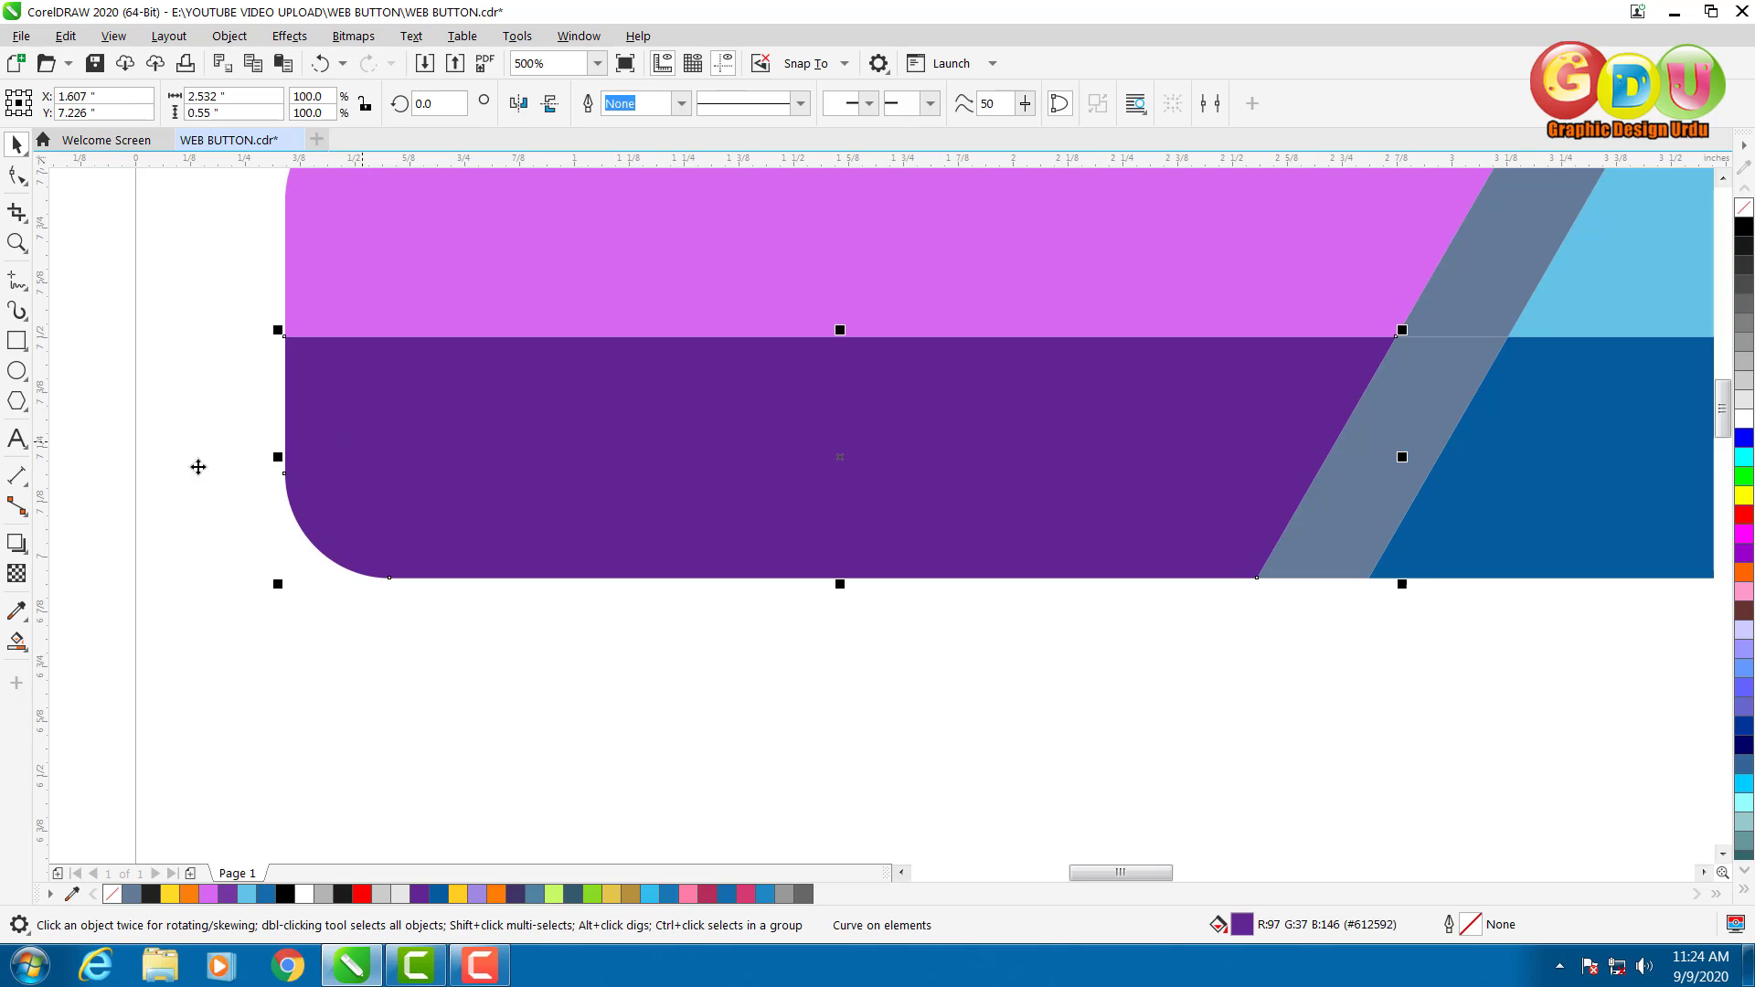
pyautogui.click(17, 643)
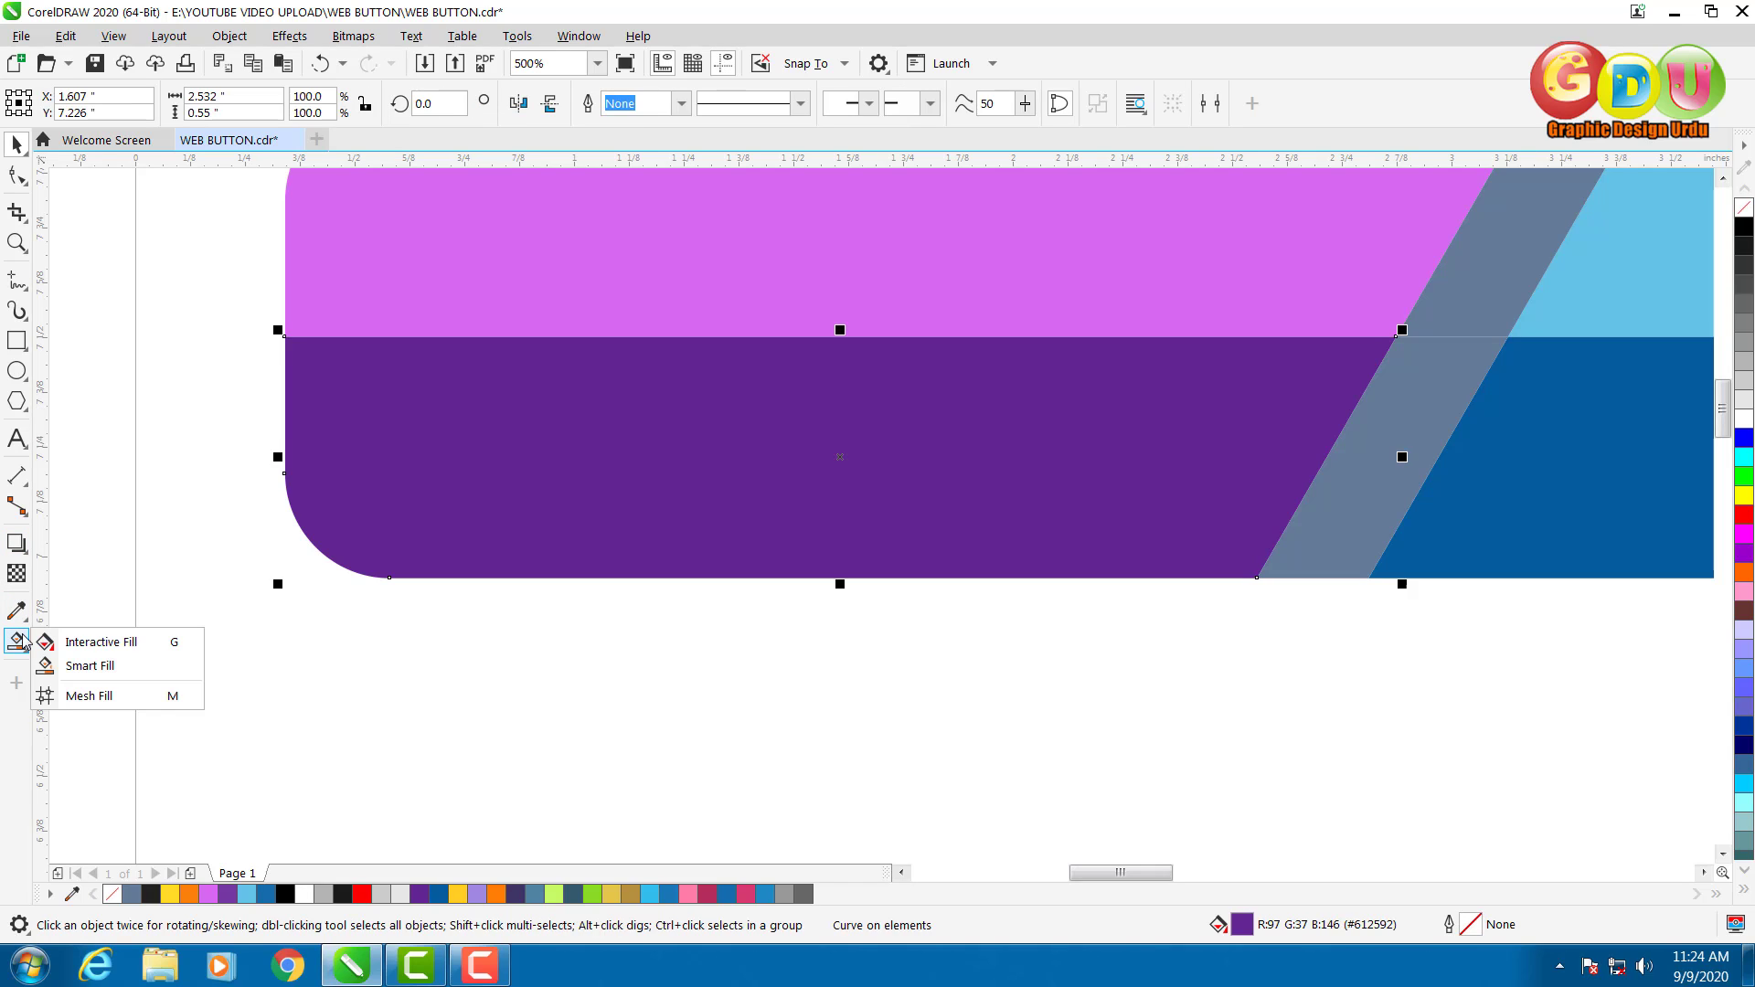
pyautogui.click(91, 635)
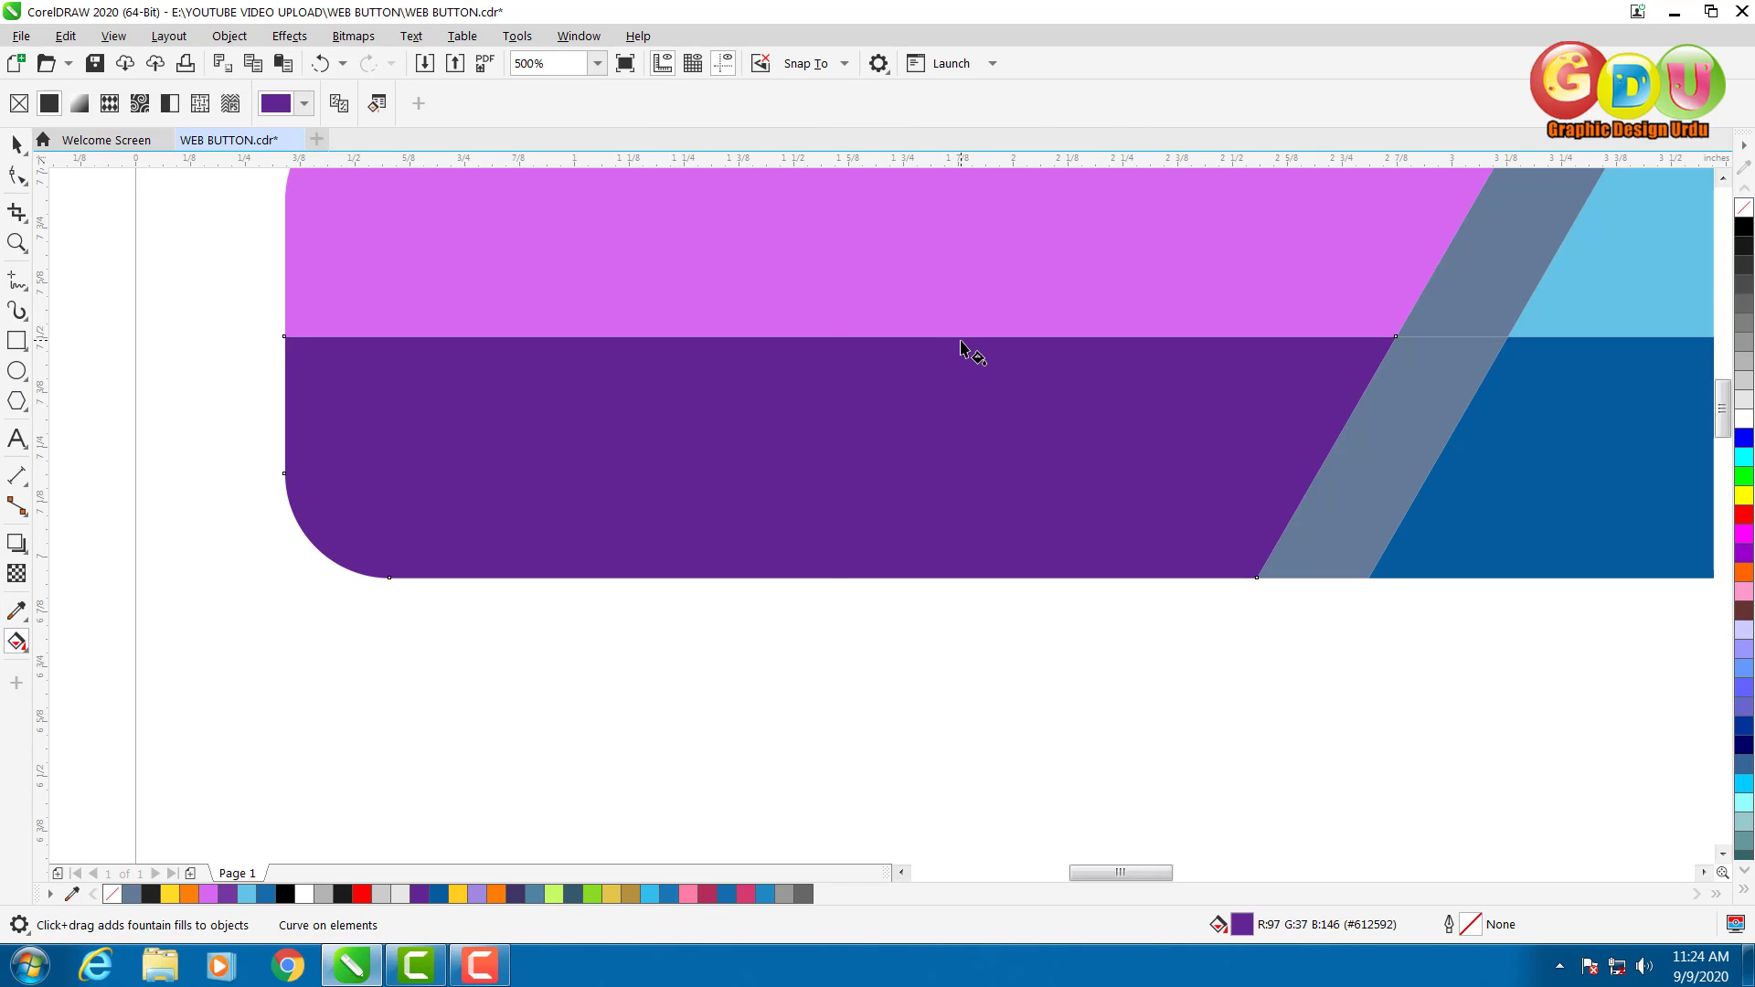
pyautogui.moveTo(960, 340); pyautogui.dragTo(985, 583)
# Set the lower end colour of the purple fountain fill to a darker purple, C88 M100 Y19 K21, sampled from the region and darkened.
pyautogui.click(960, 571)
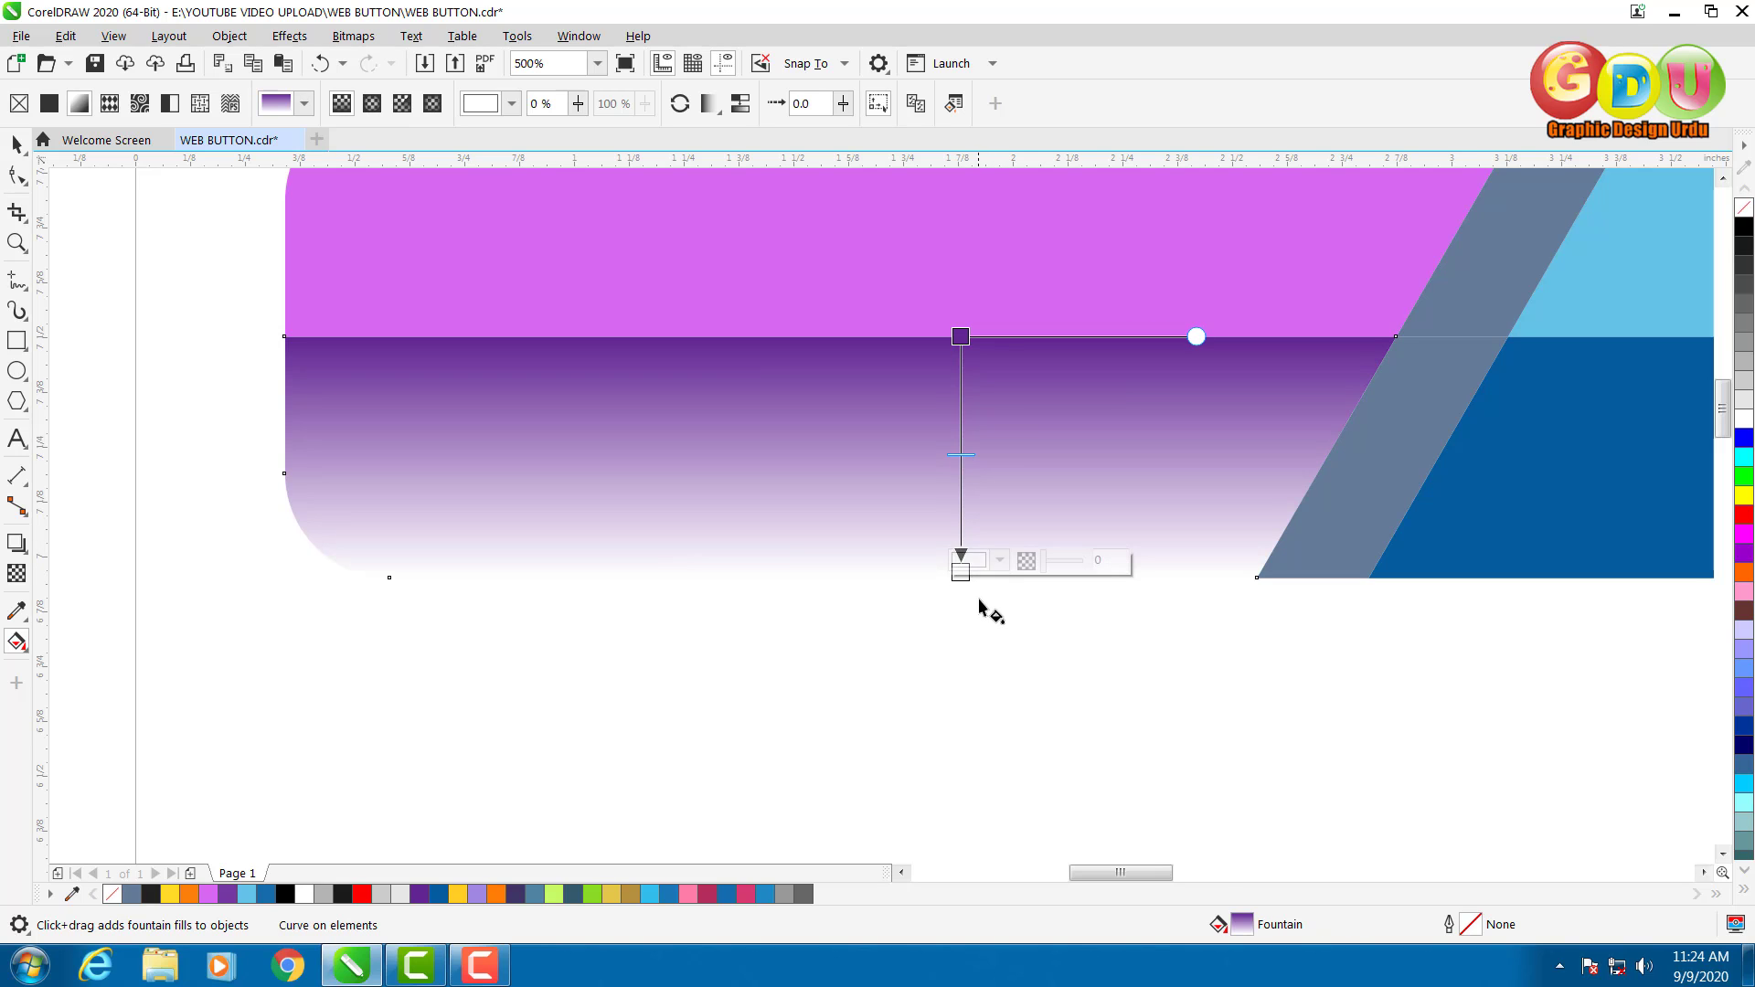
pyautogui.click(997, 562)
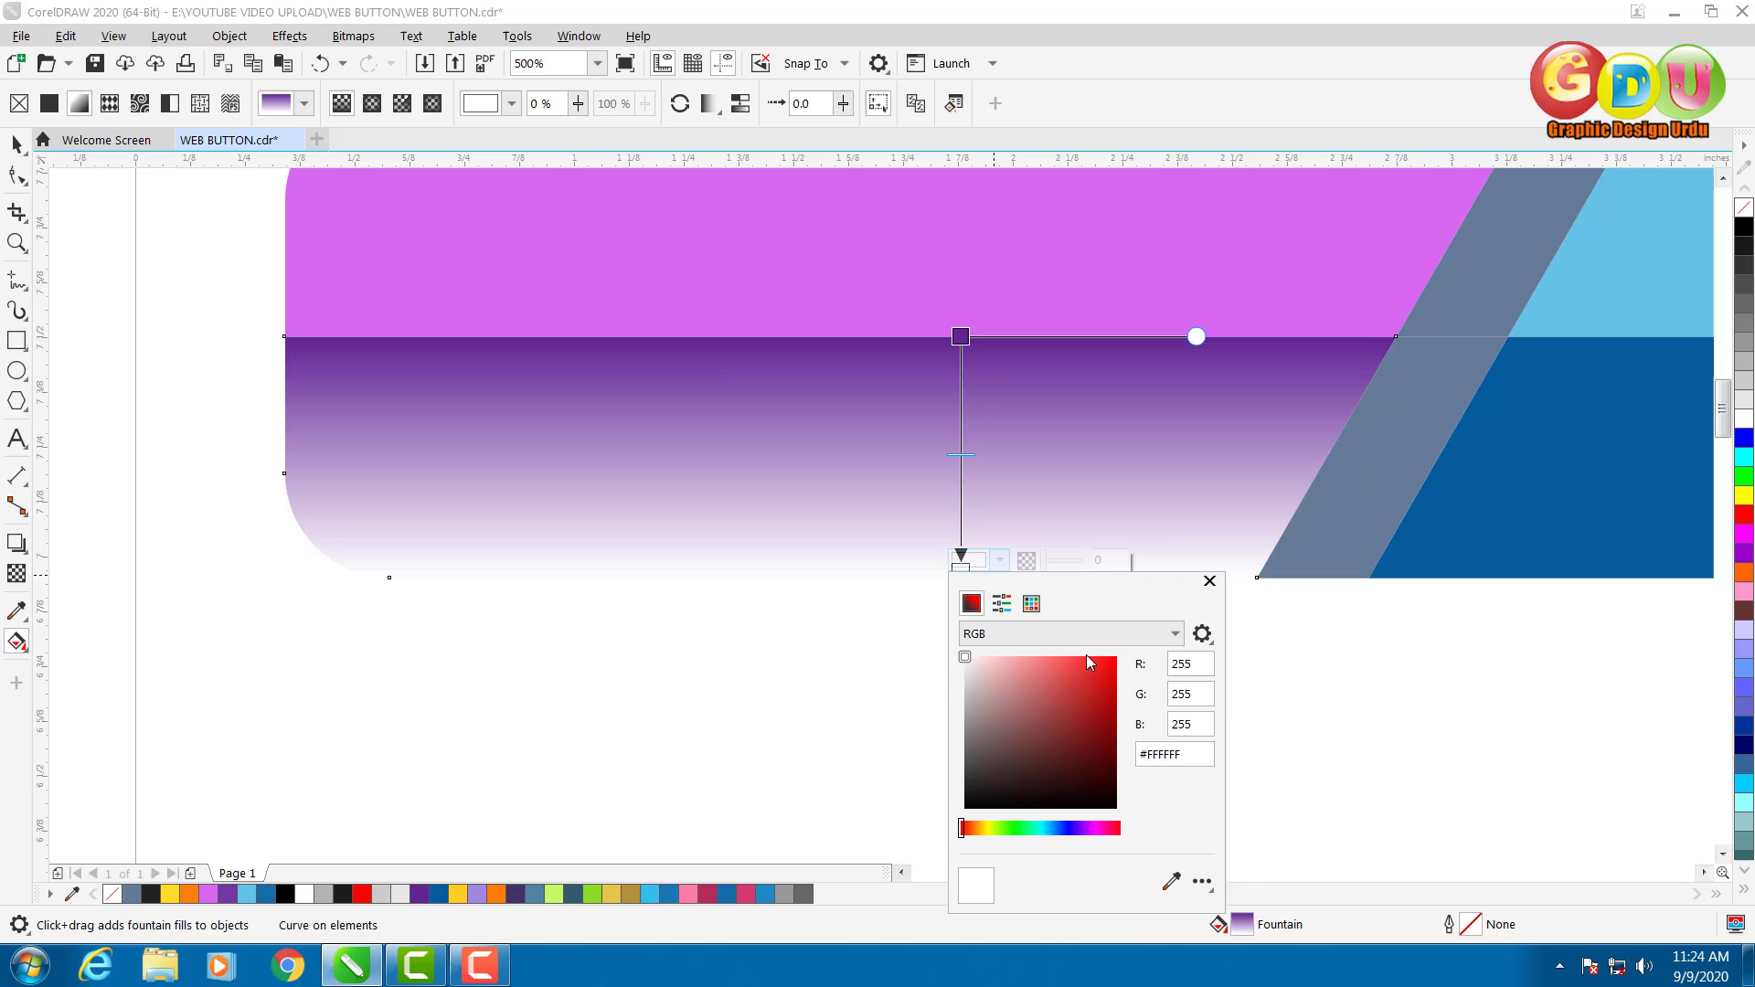
pyautogui.click(1173, 879)
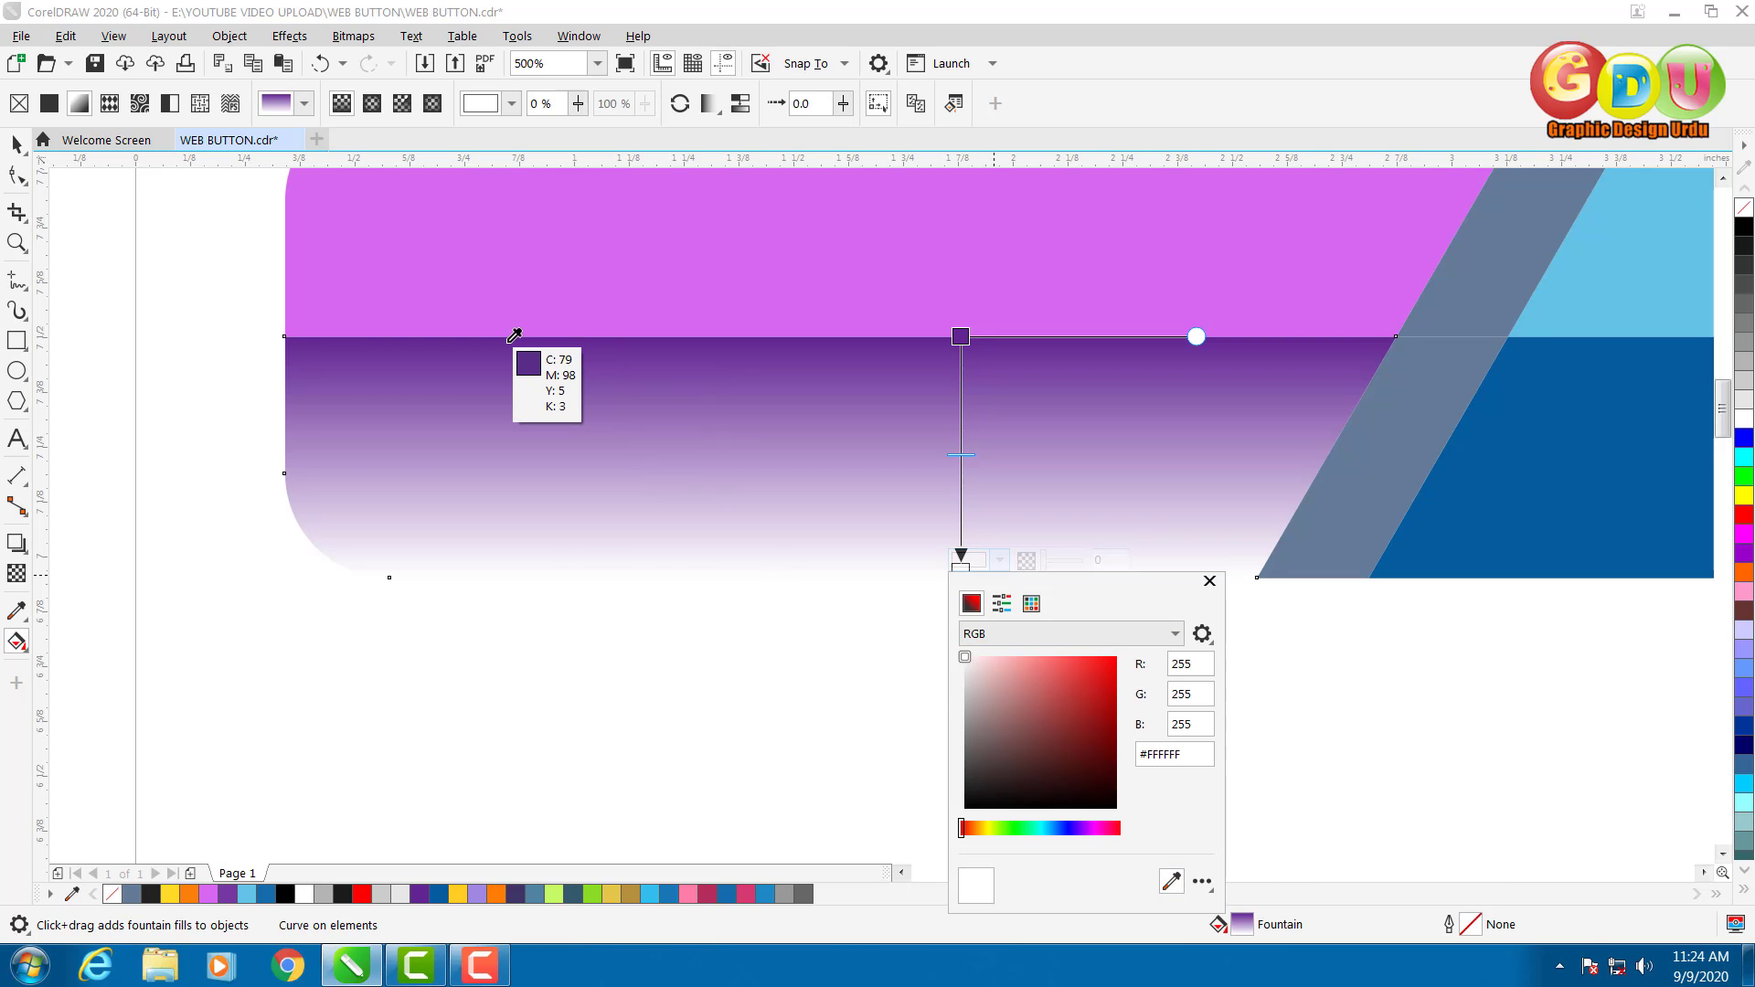
pyautogui.click(512, 337)
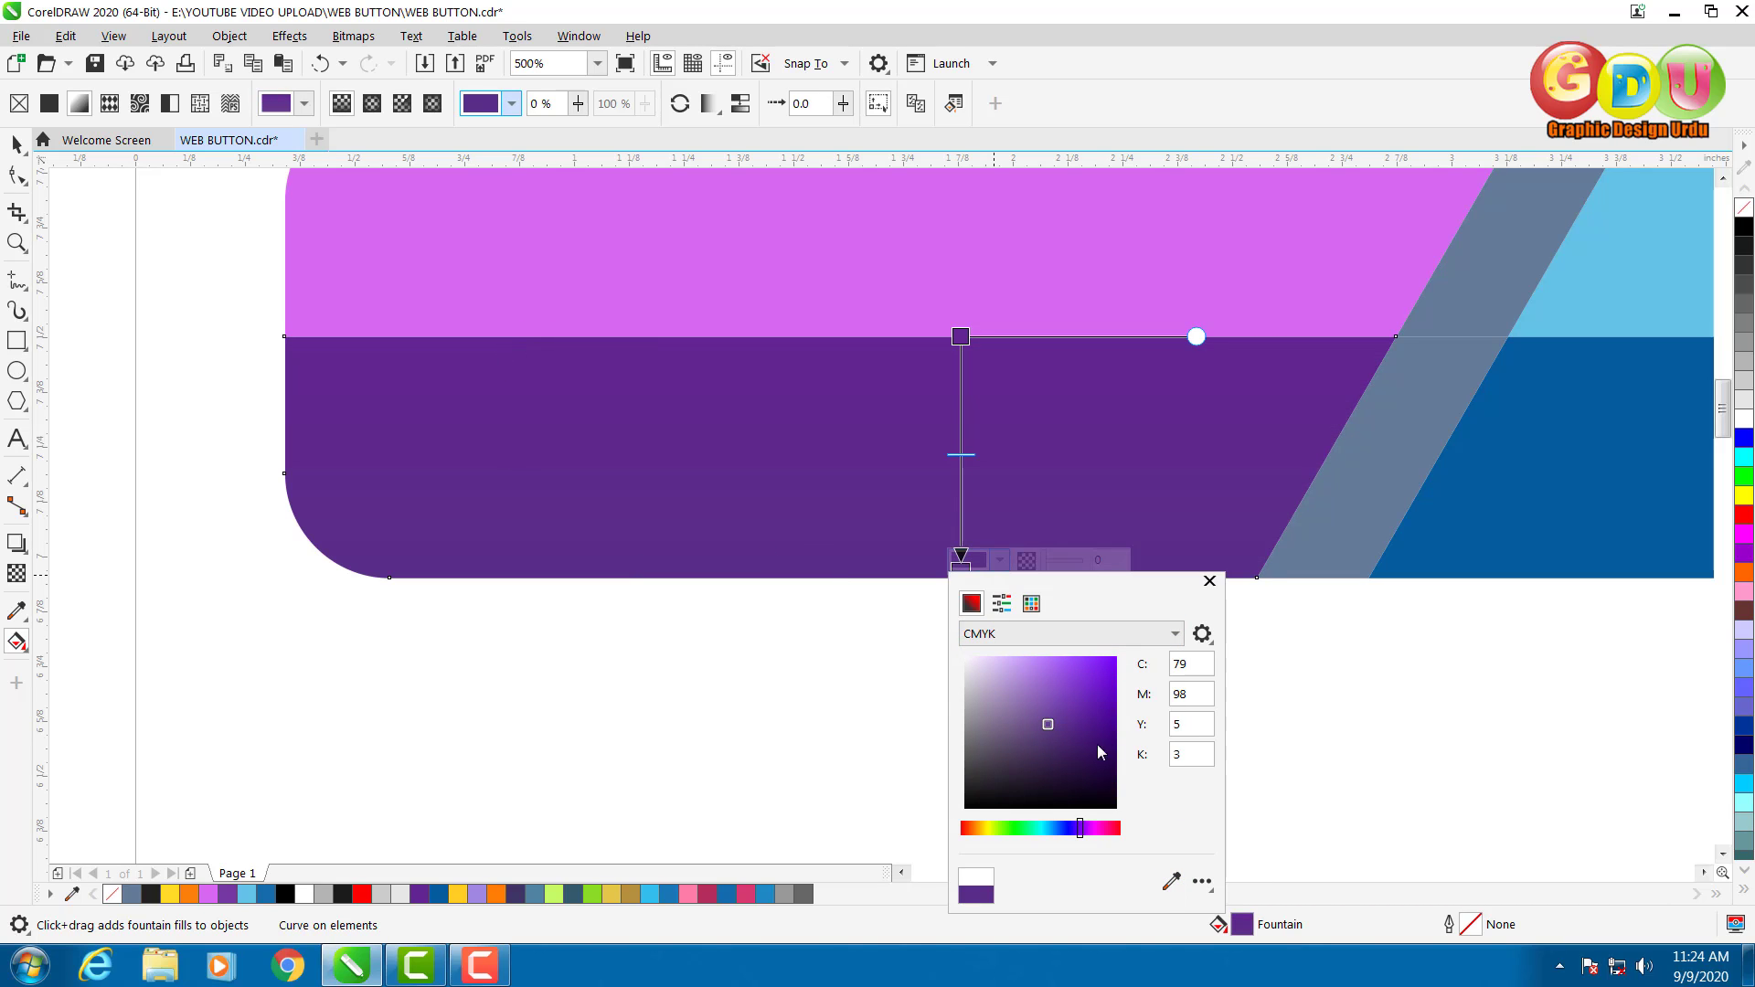
pyautogui.moveTo(1049, 729); pyautogui.dragTo(1060, 731)
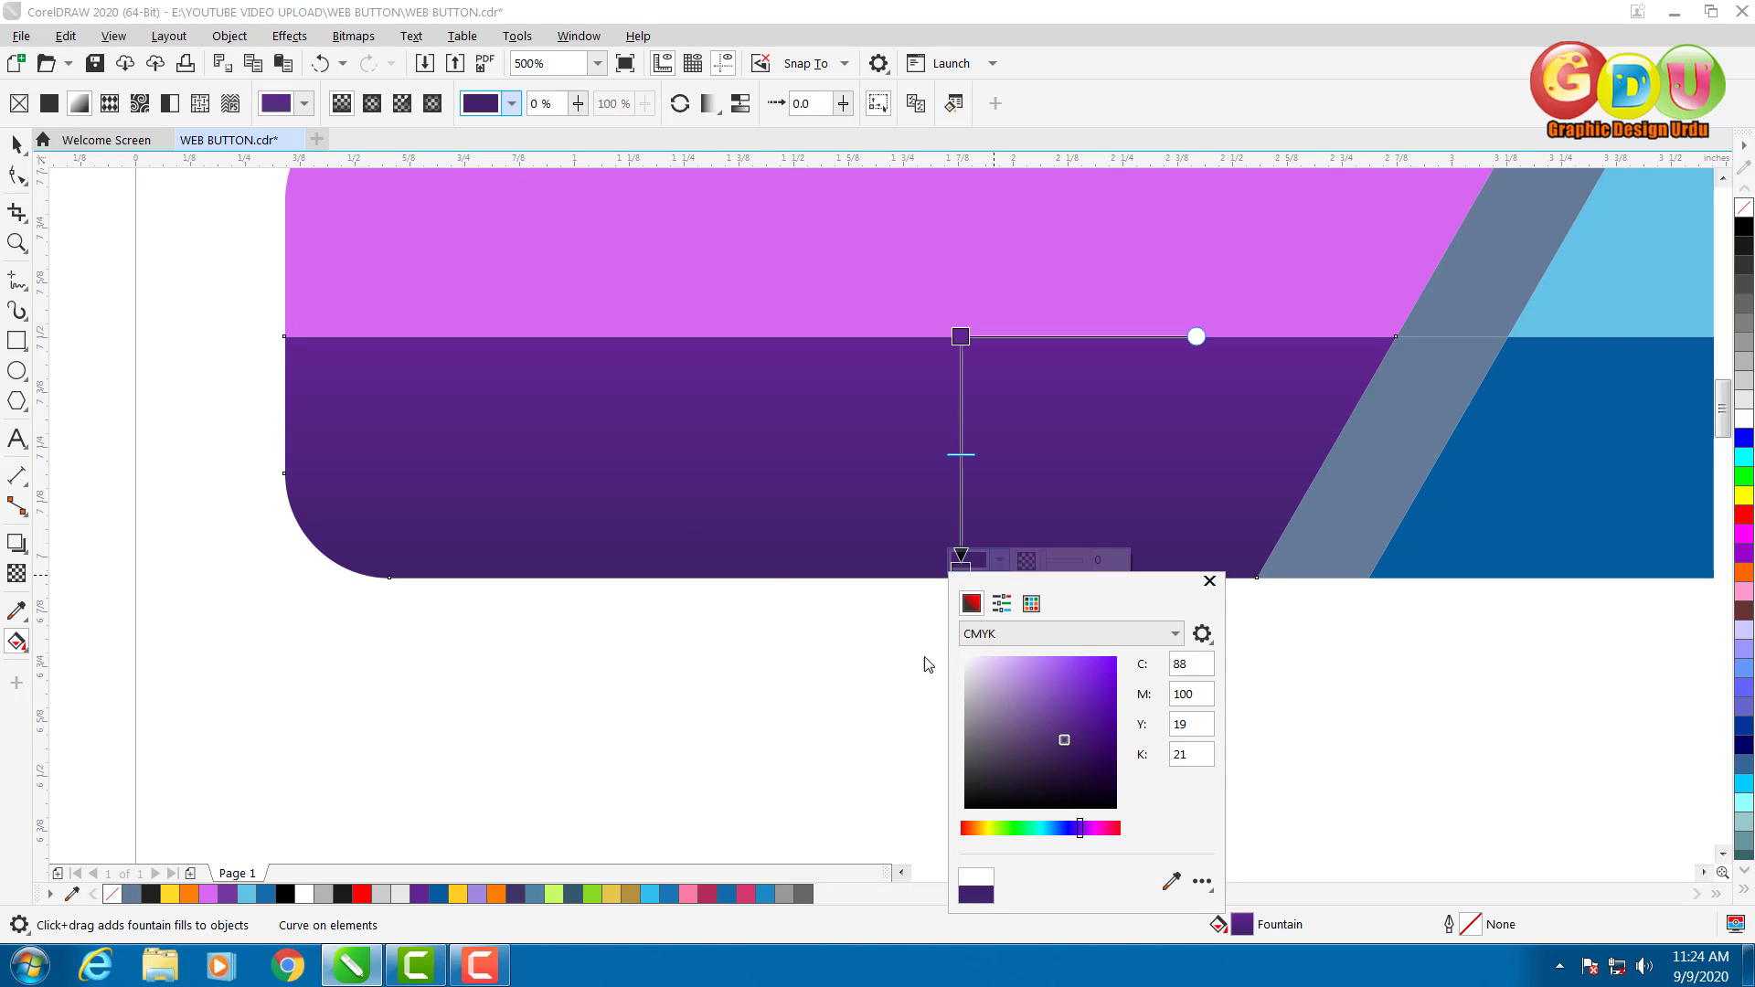
pyautogui.click(973, 460)
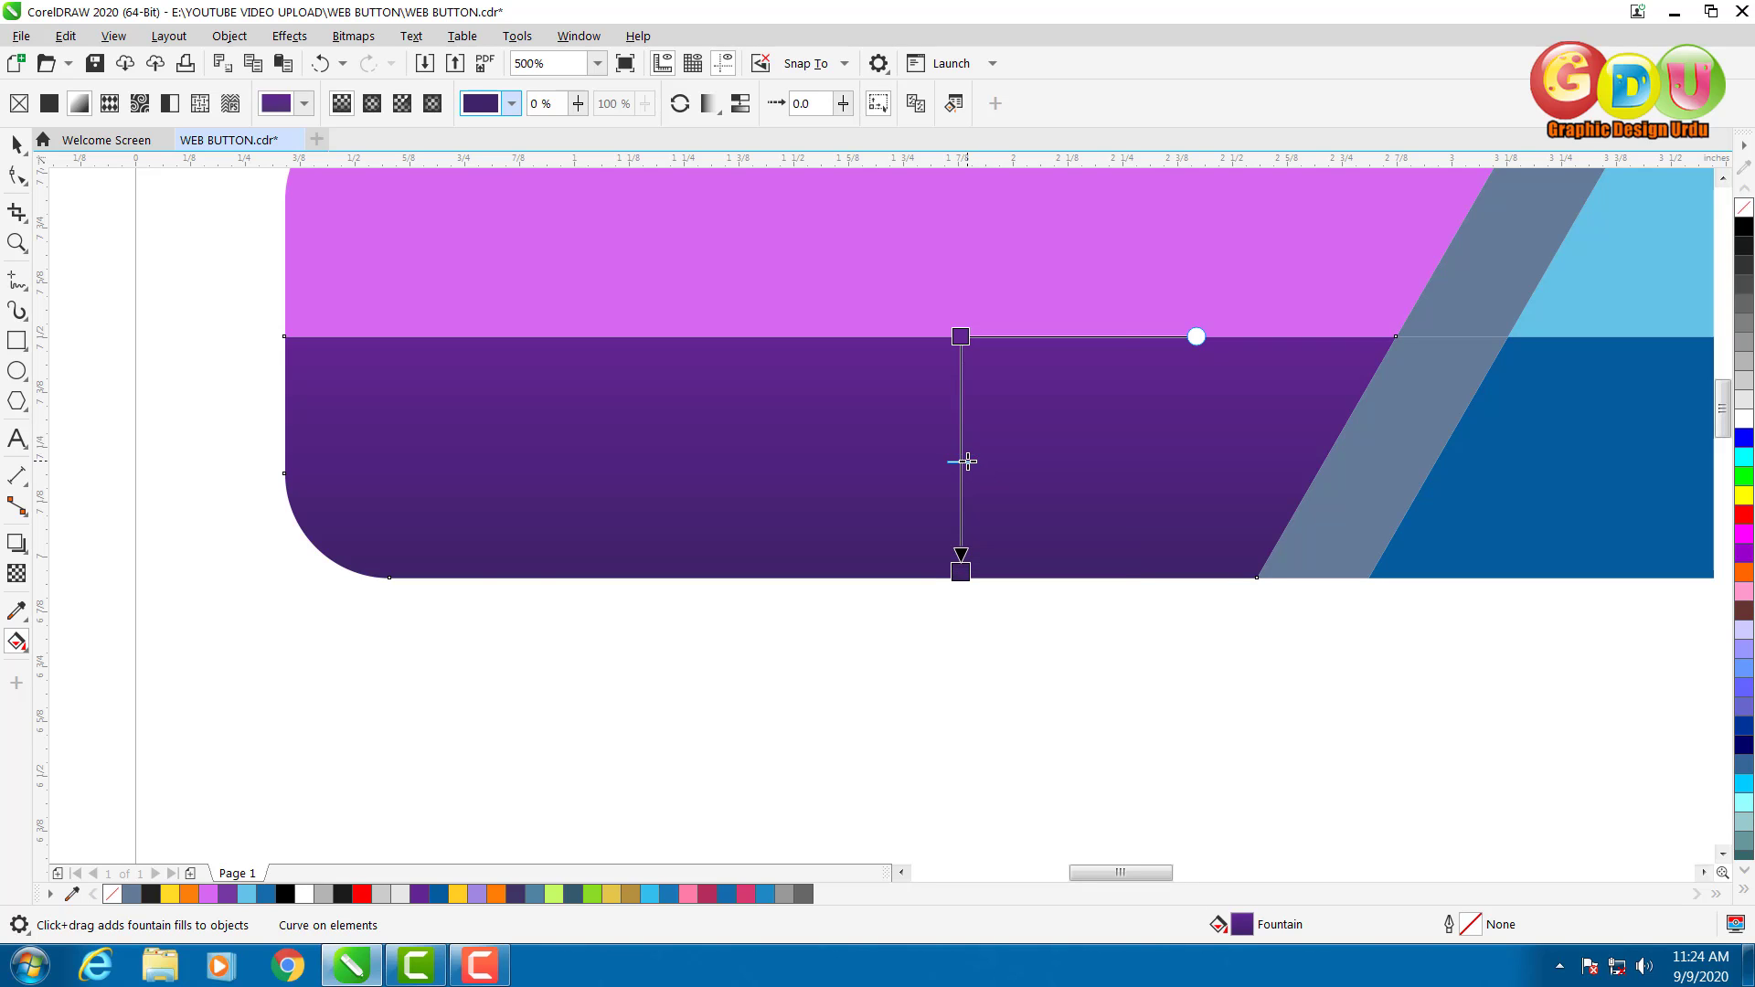
pyautogui.click(16, 144)
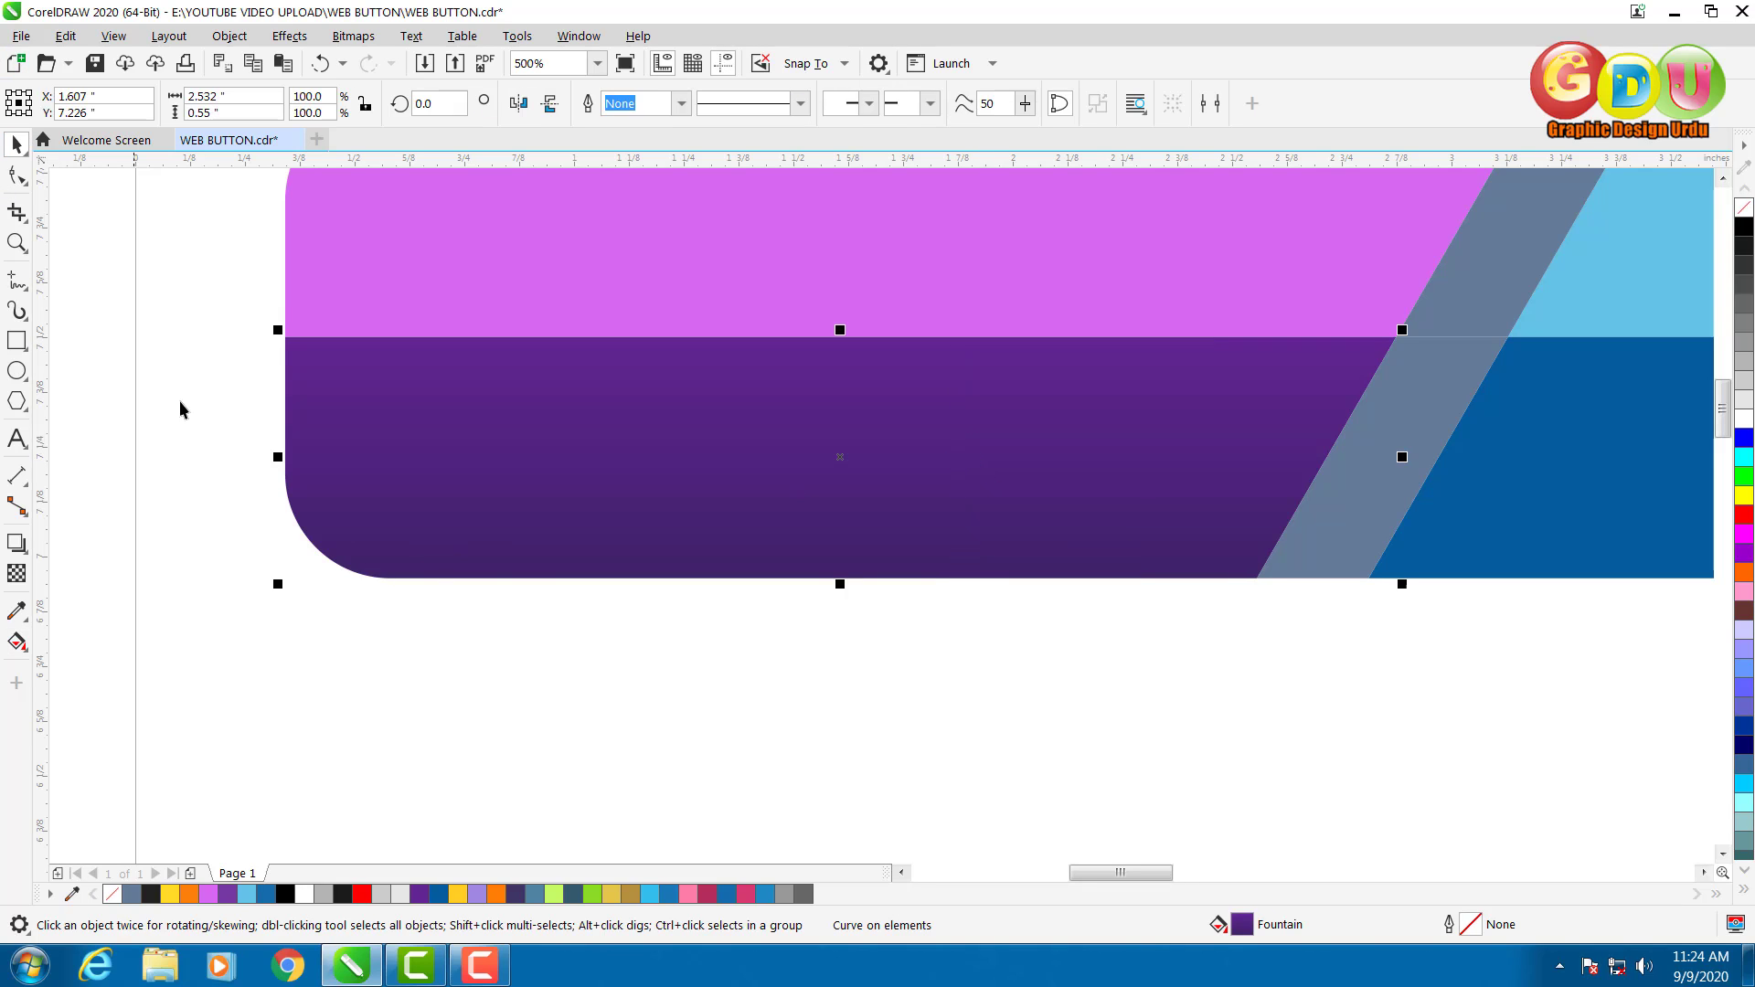
pyautogui.click(195, 419)
# Apply a vertical linear fountain fill to the lower-right blue region, running from its upper edge to its lower edge.
pyautogui.scroll(-2, 195, 419)
pyautogui.click(925, 466)
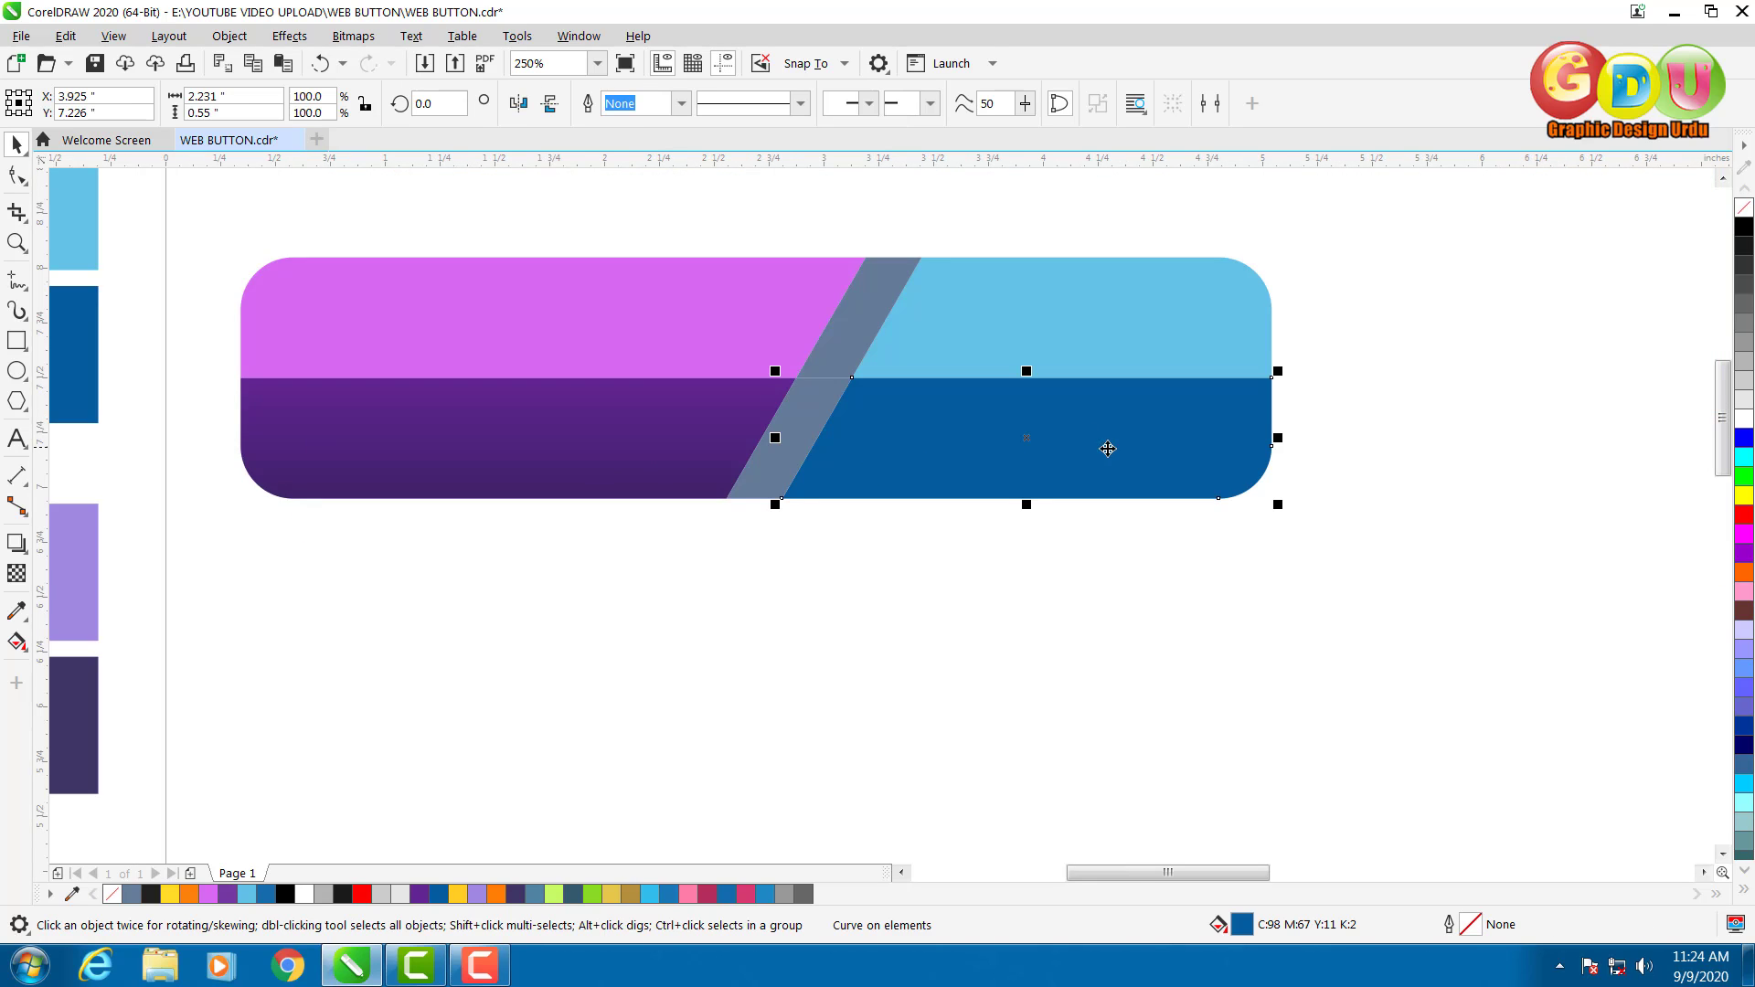
pyautogui.scroll(2, 1322, 428)
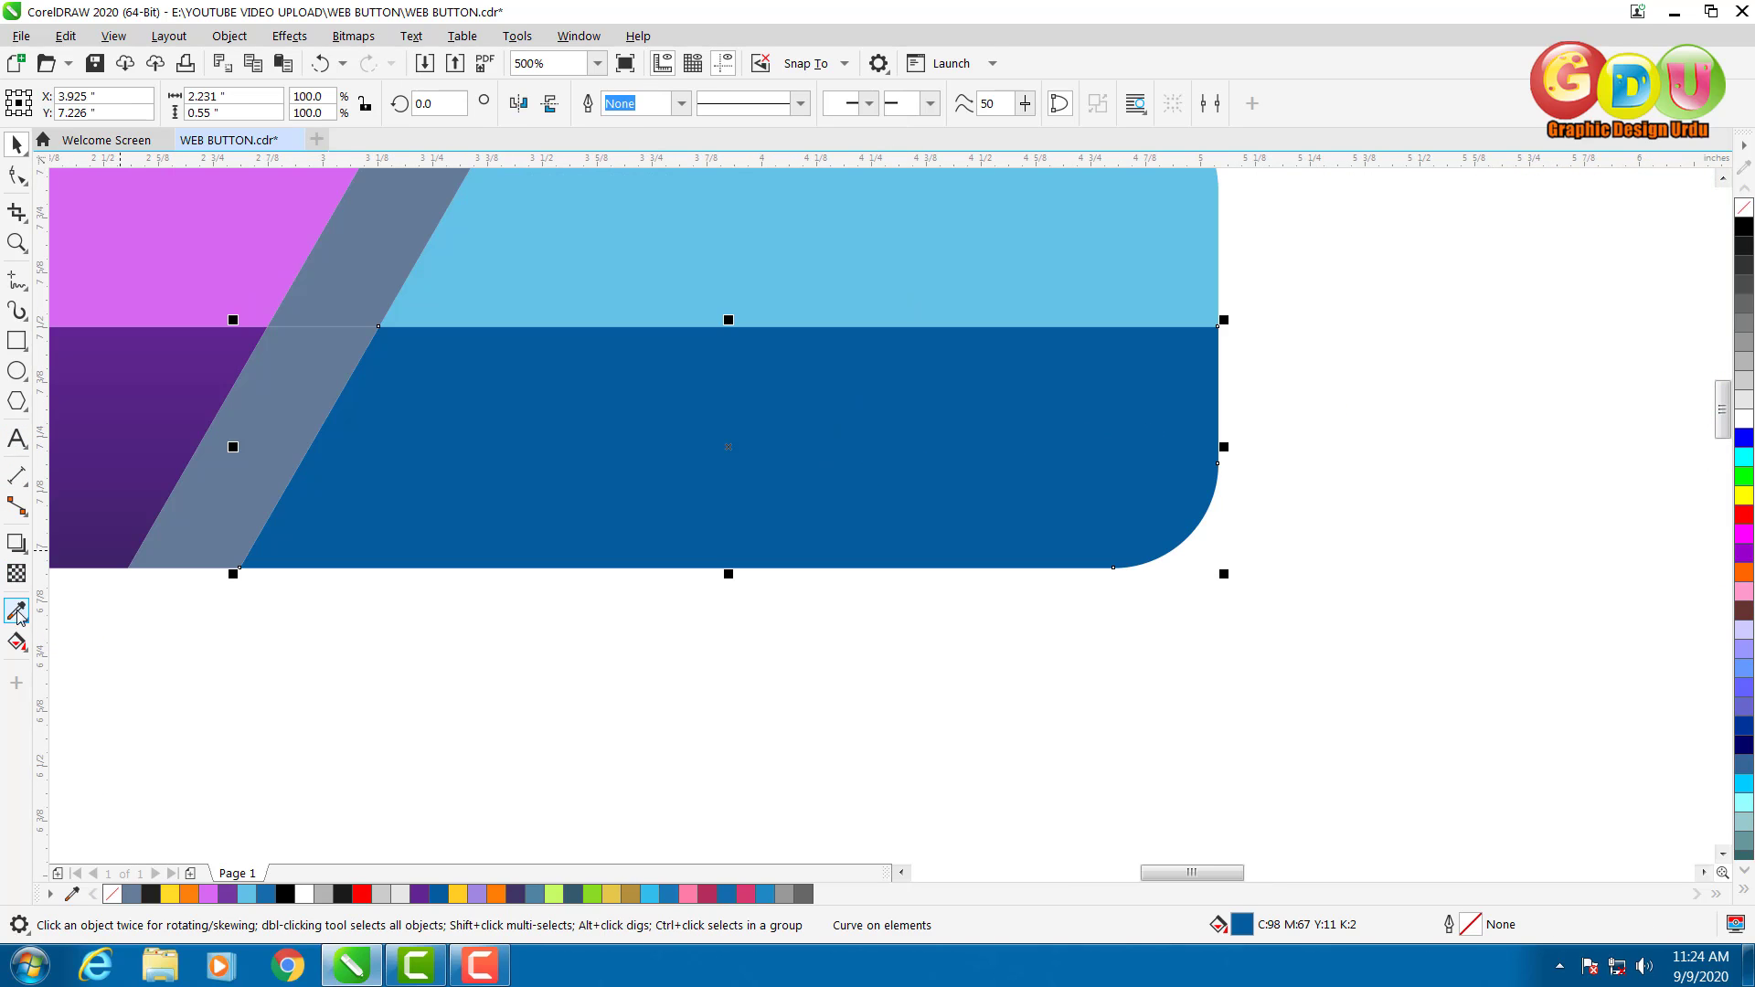
pyautogui.click(17, 643)
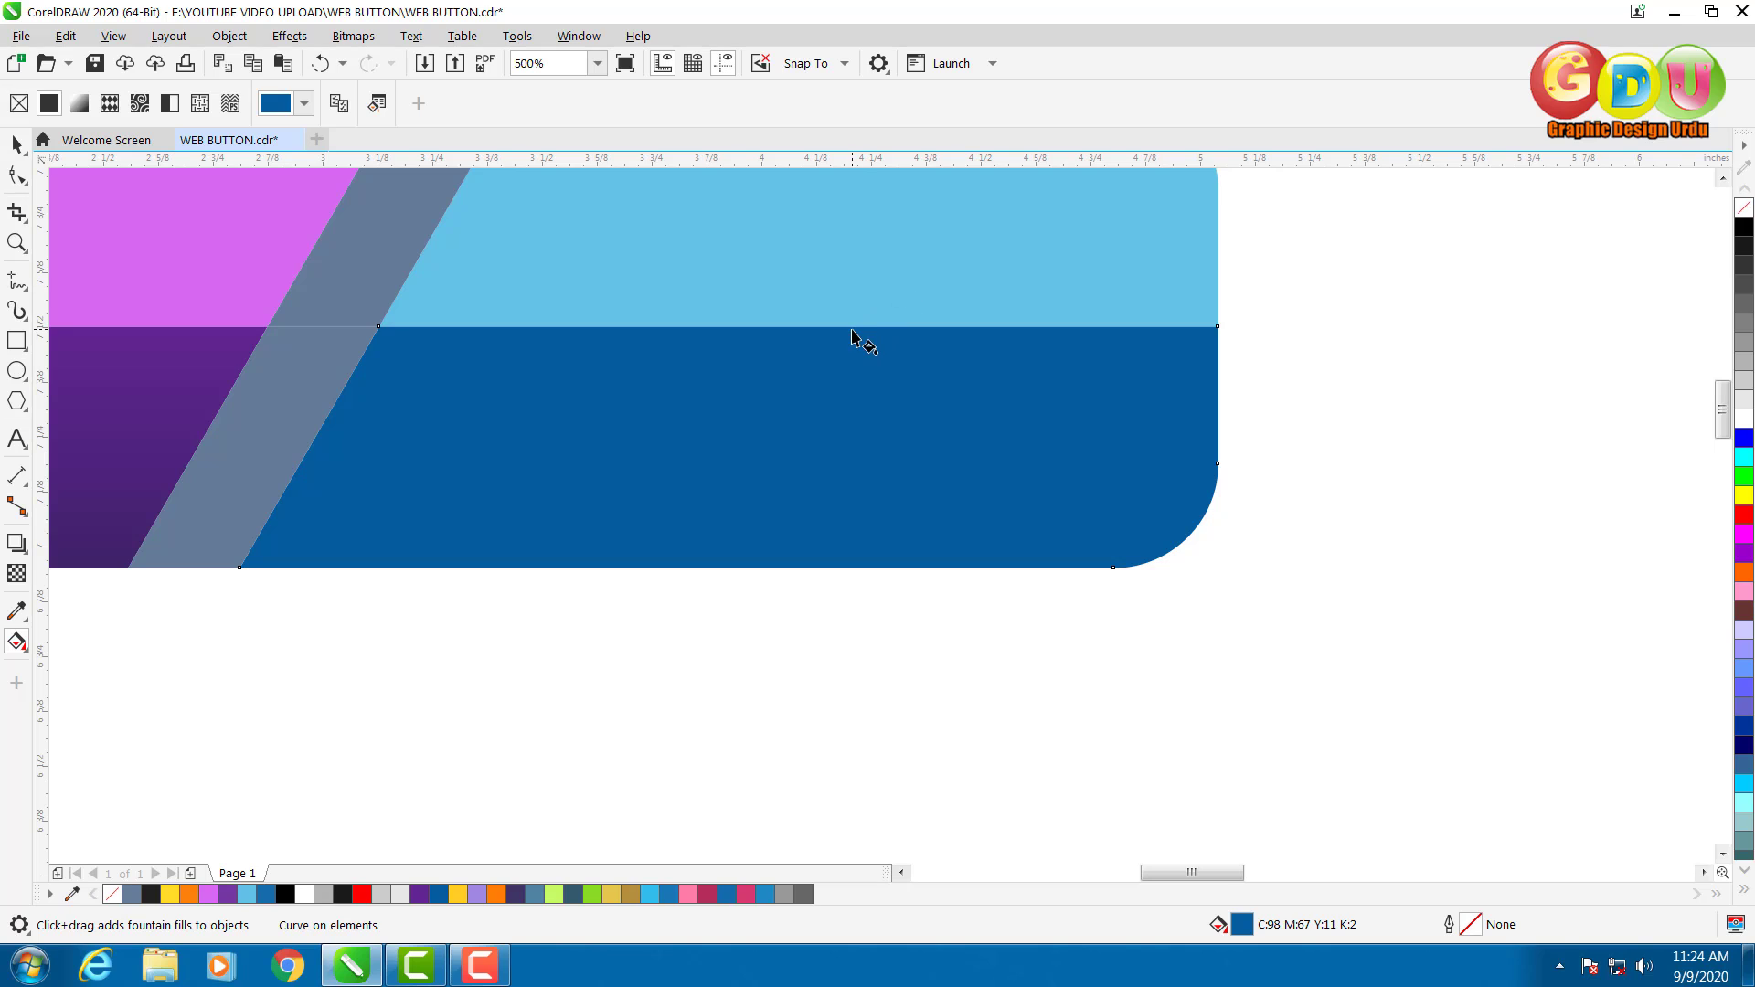
pyautogui.moveTo(851, 329); pyautogui.dragTo(856, 567)
# Set the lower end colour of the blue fountain fill to a darker blue, C100 M76 Y24 K8, sampled from the region and darkened.
pyautogui.click(890, 550)
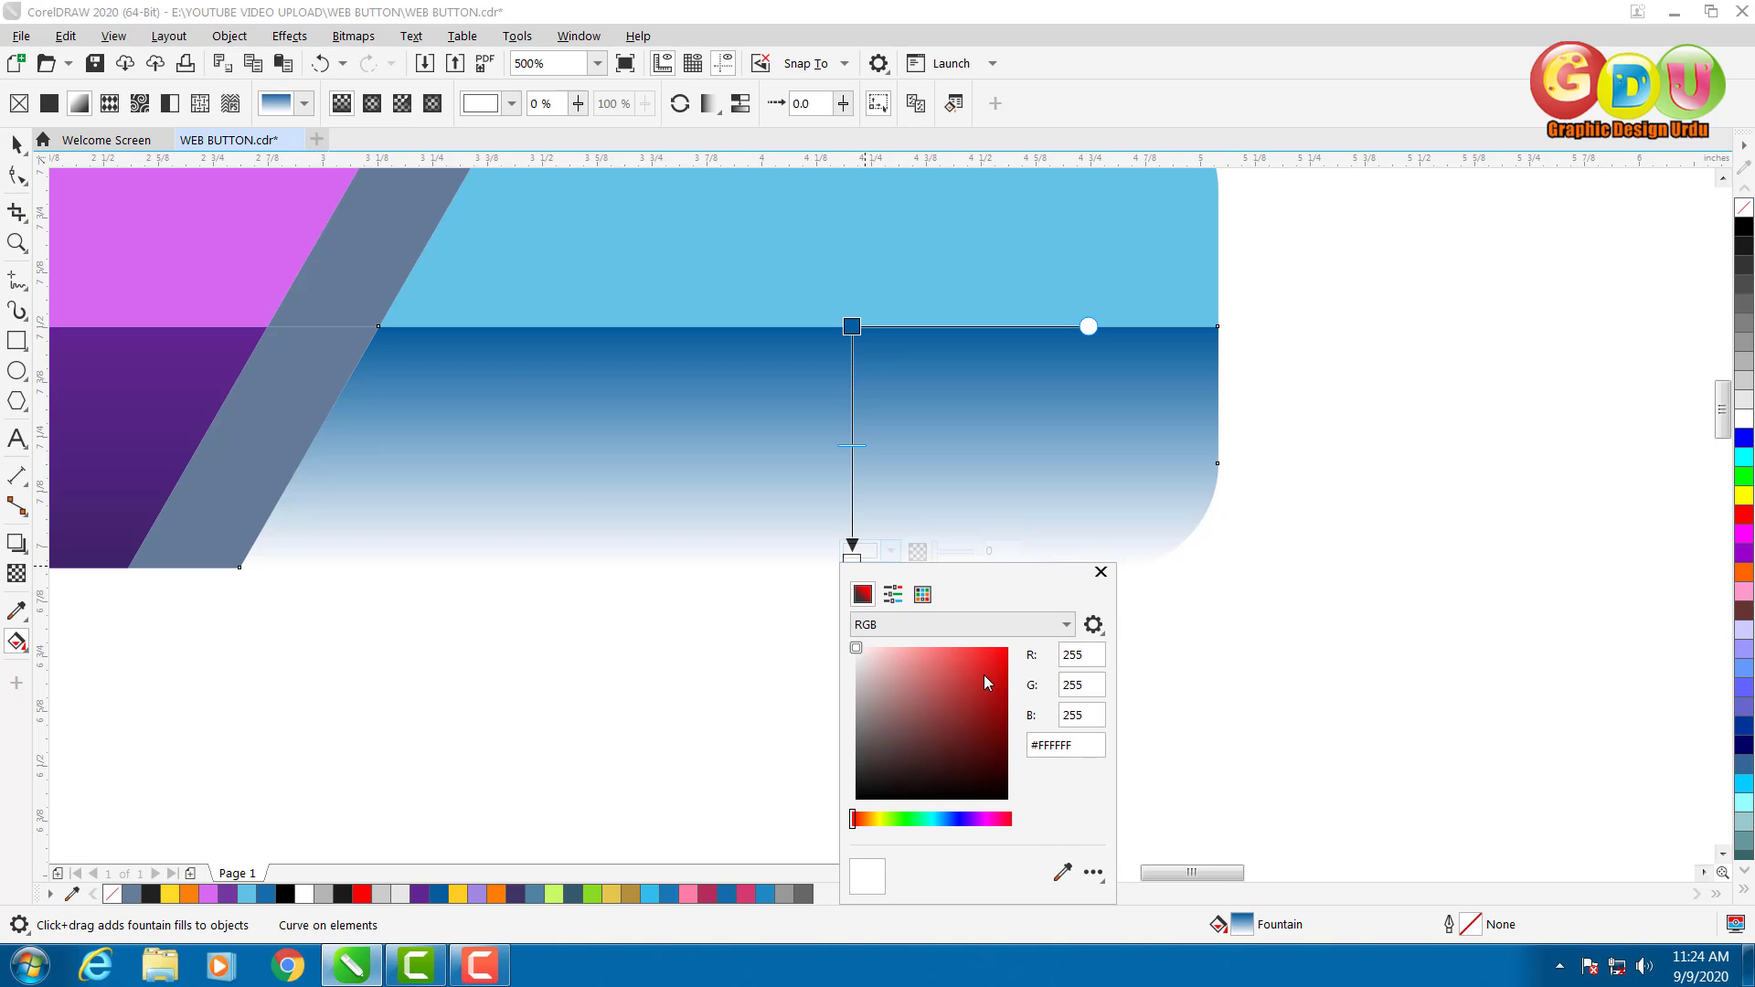
pyautogui.click(1061, 874)
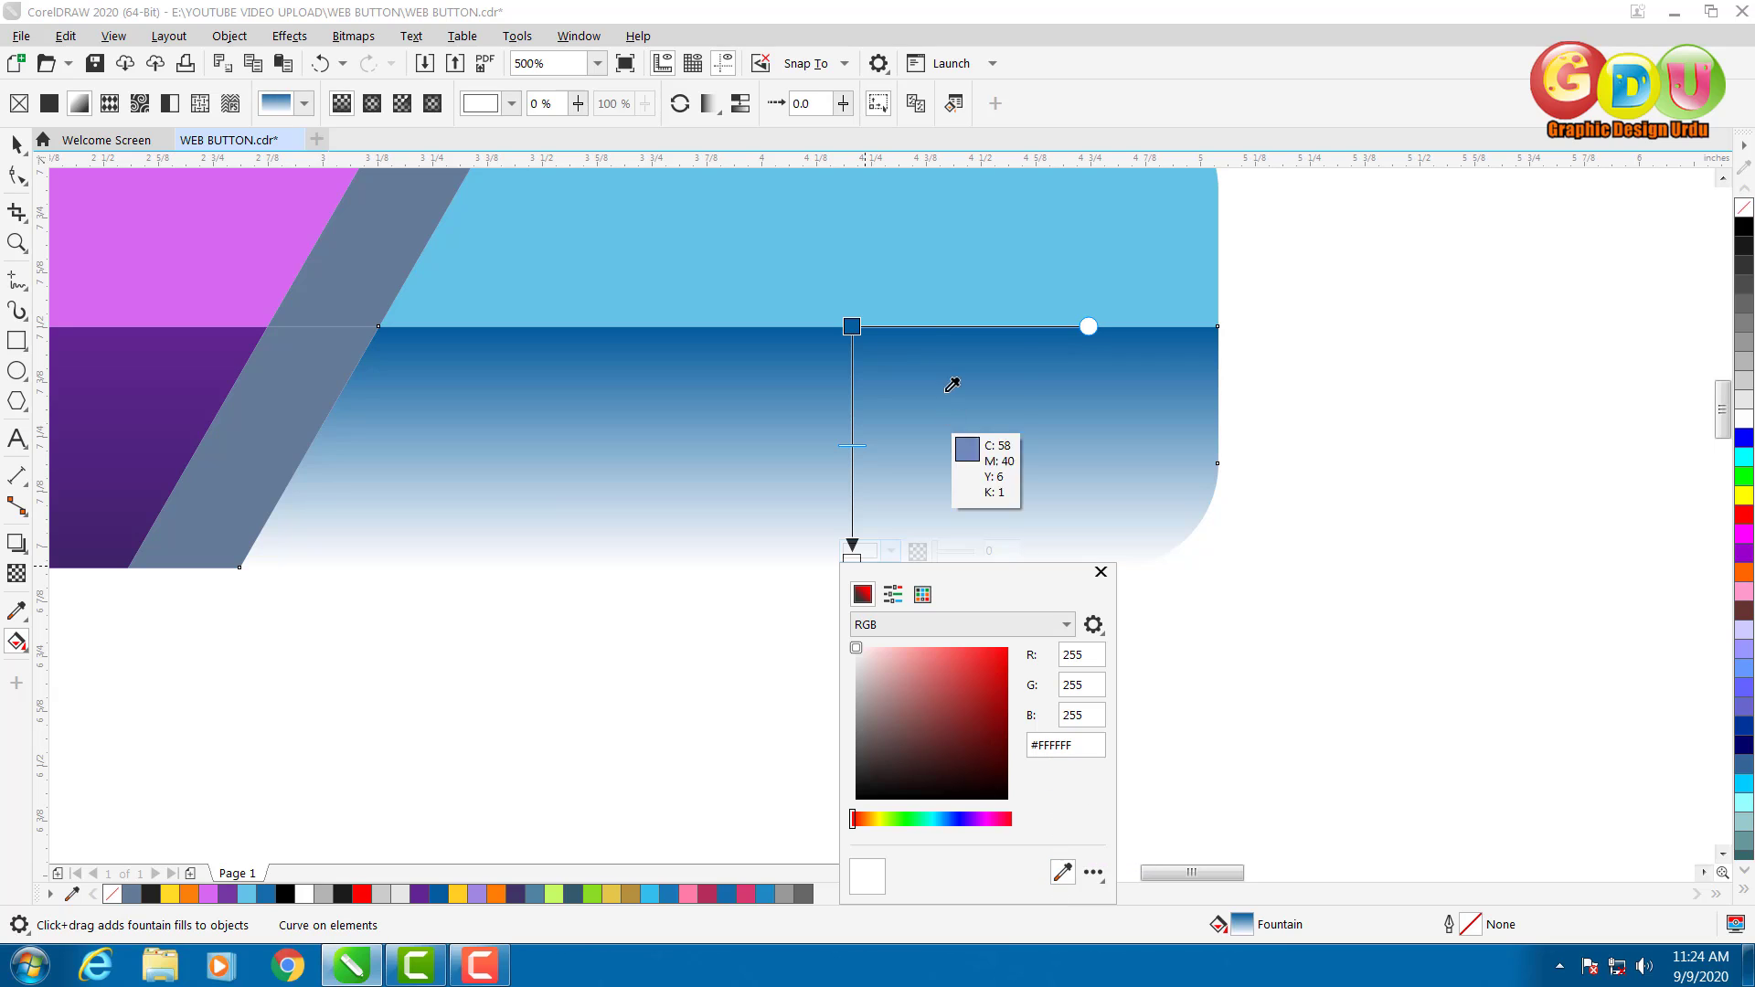
pyautogui.click(933, 339)
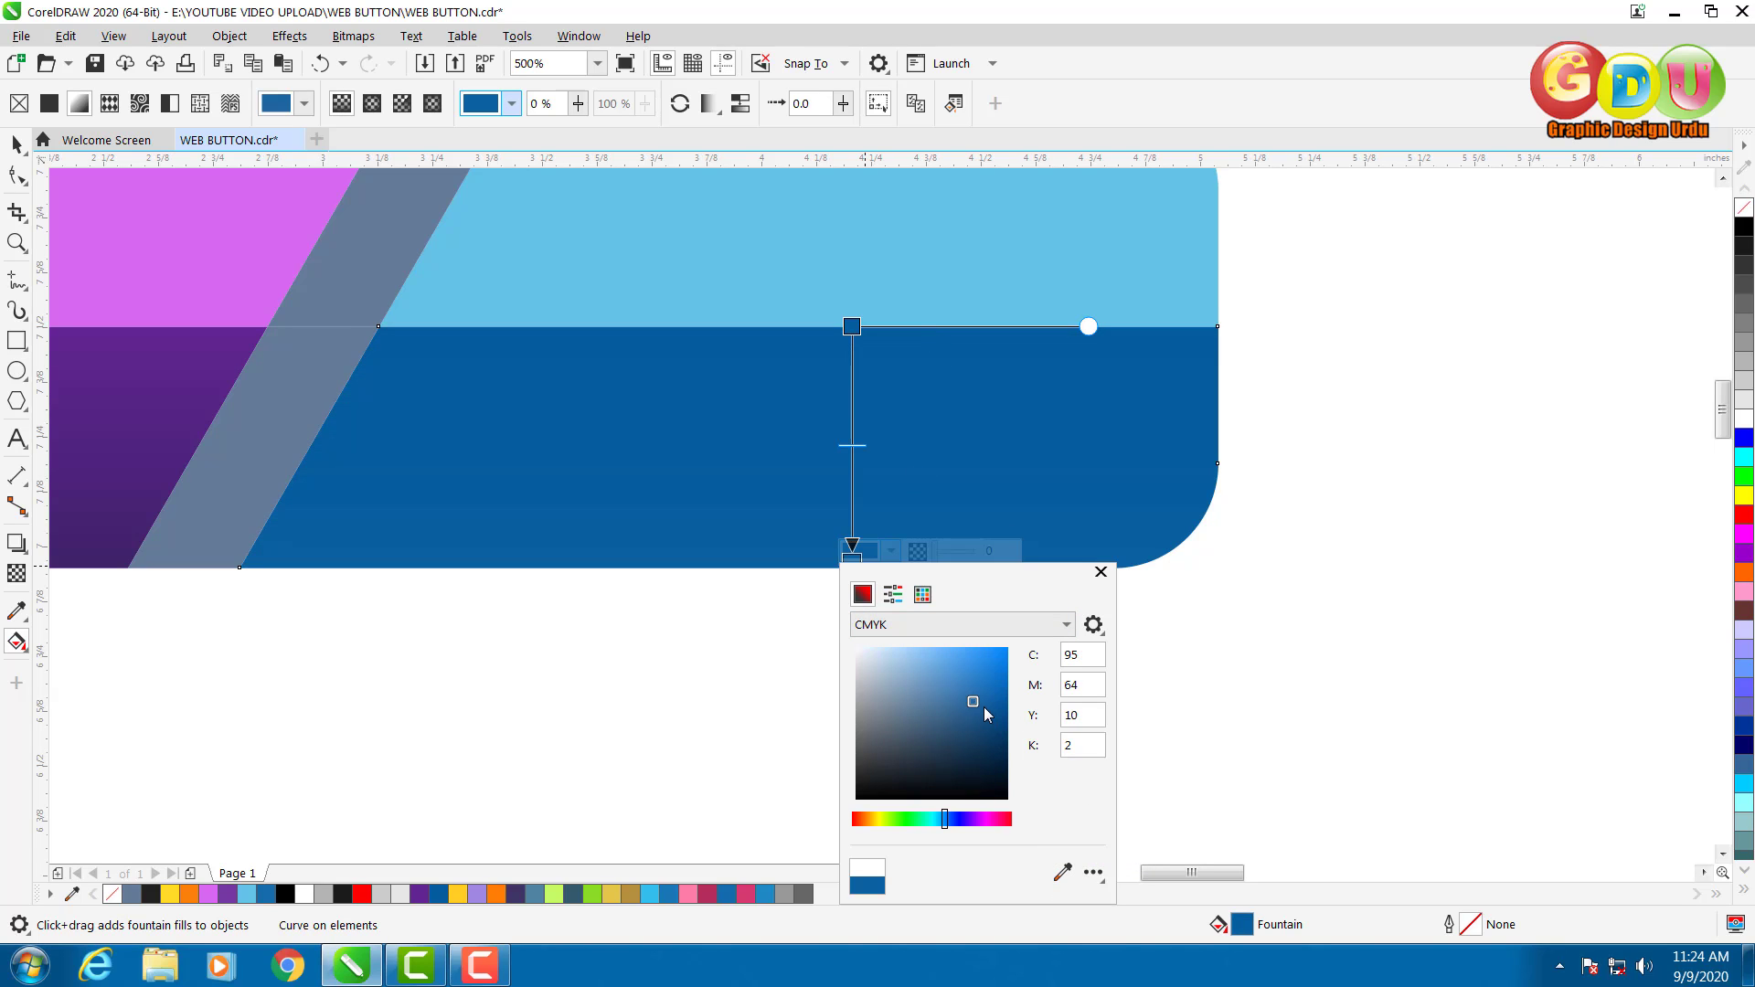
pyautogui.moveTo(978, 703); pyautogui.dragTo(990, 723)
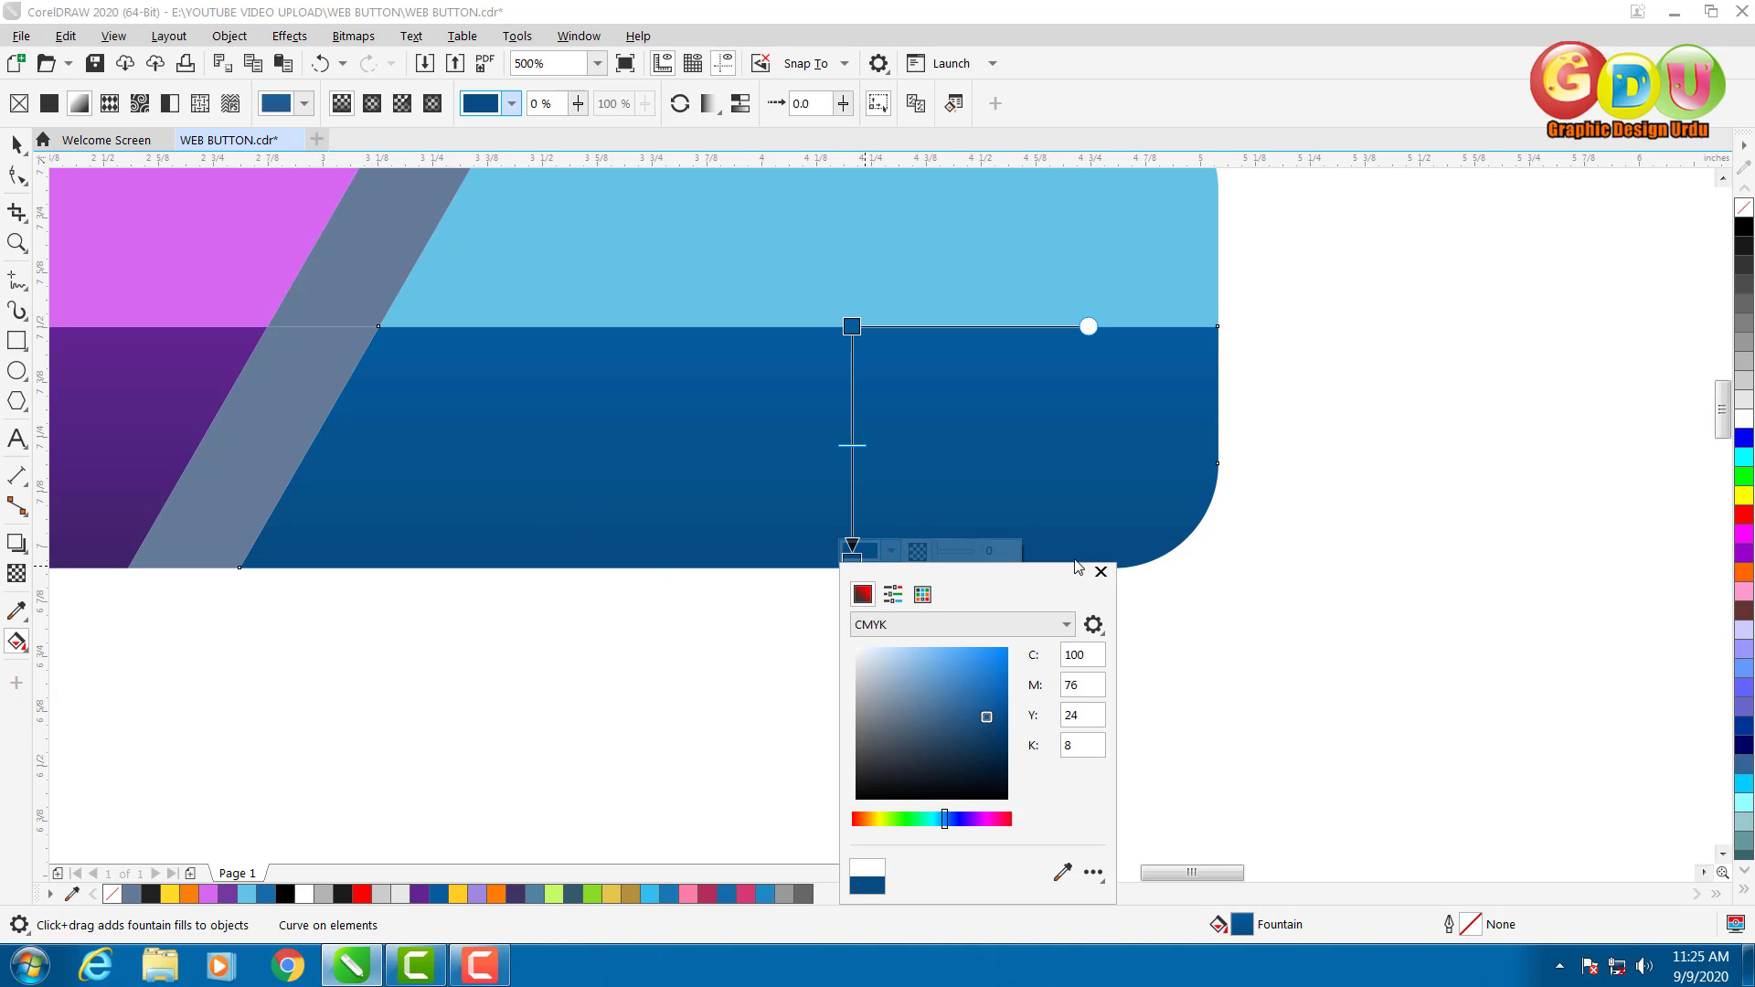
pyautogui.click(1100, 571)
pyautogui.click(16, 144)
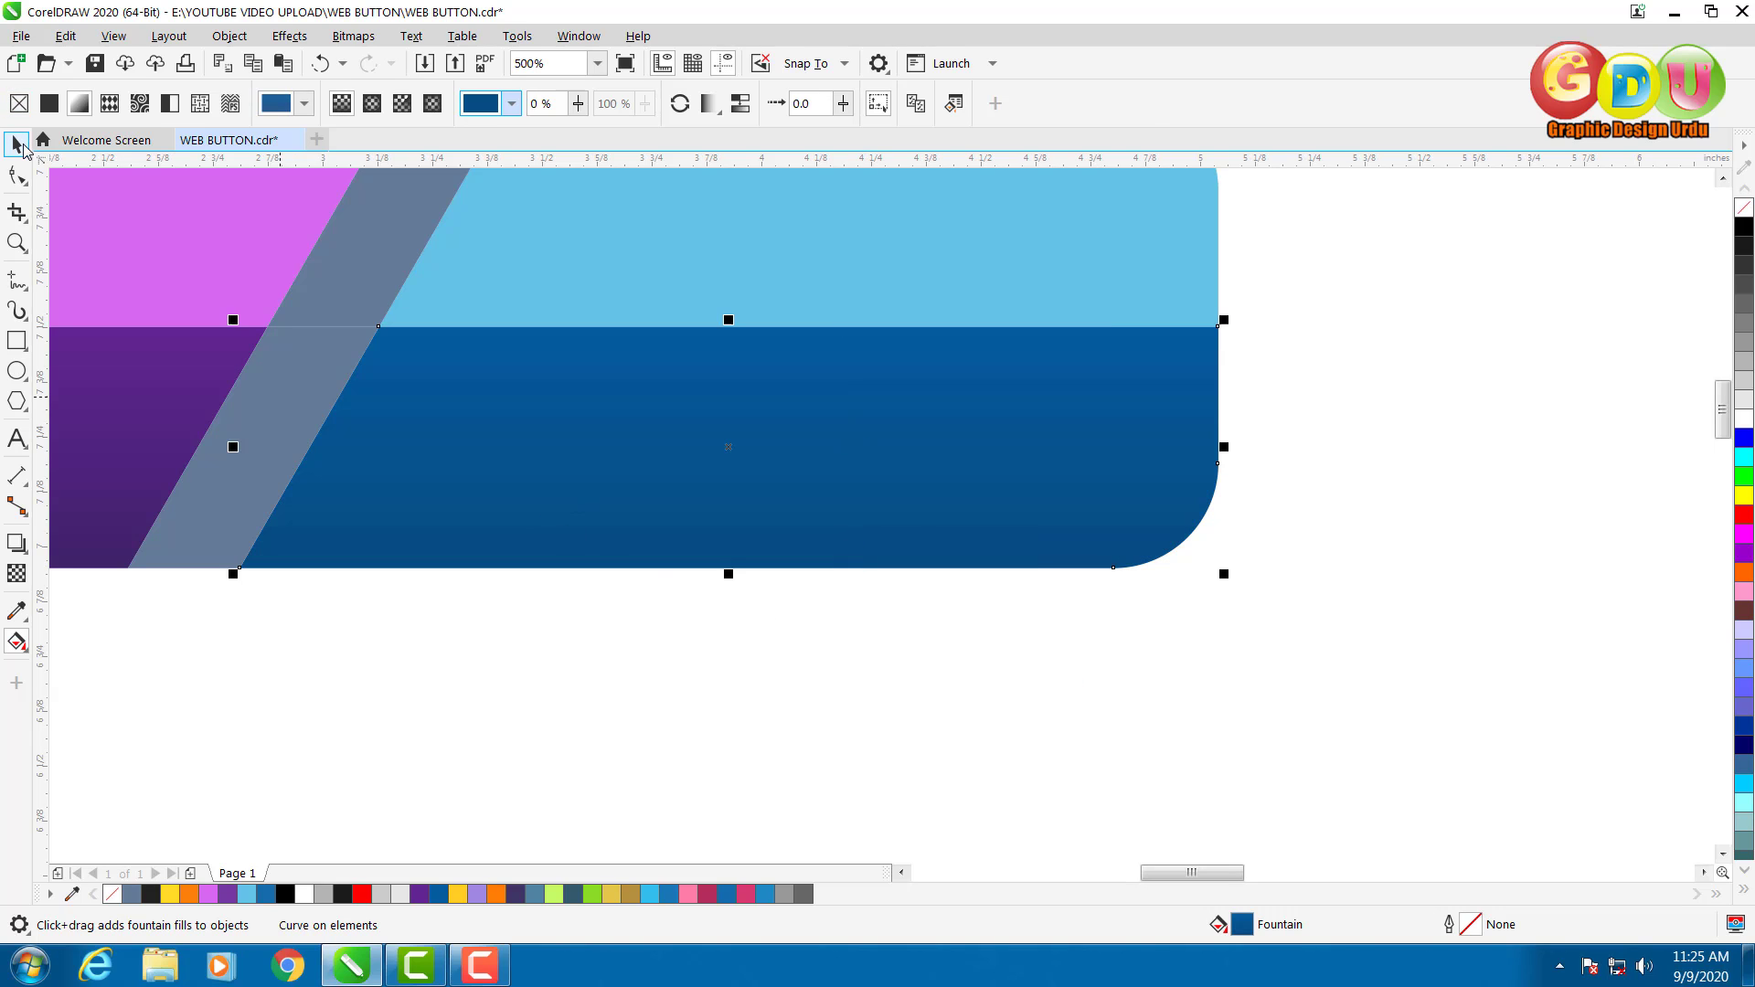
pyautogui.click(644, 638)
pyautogui.scroll(-3, 644, 631)
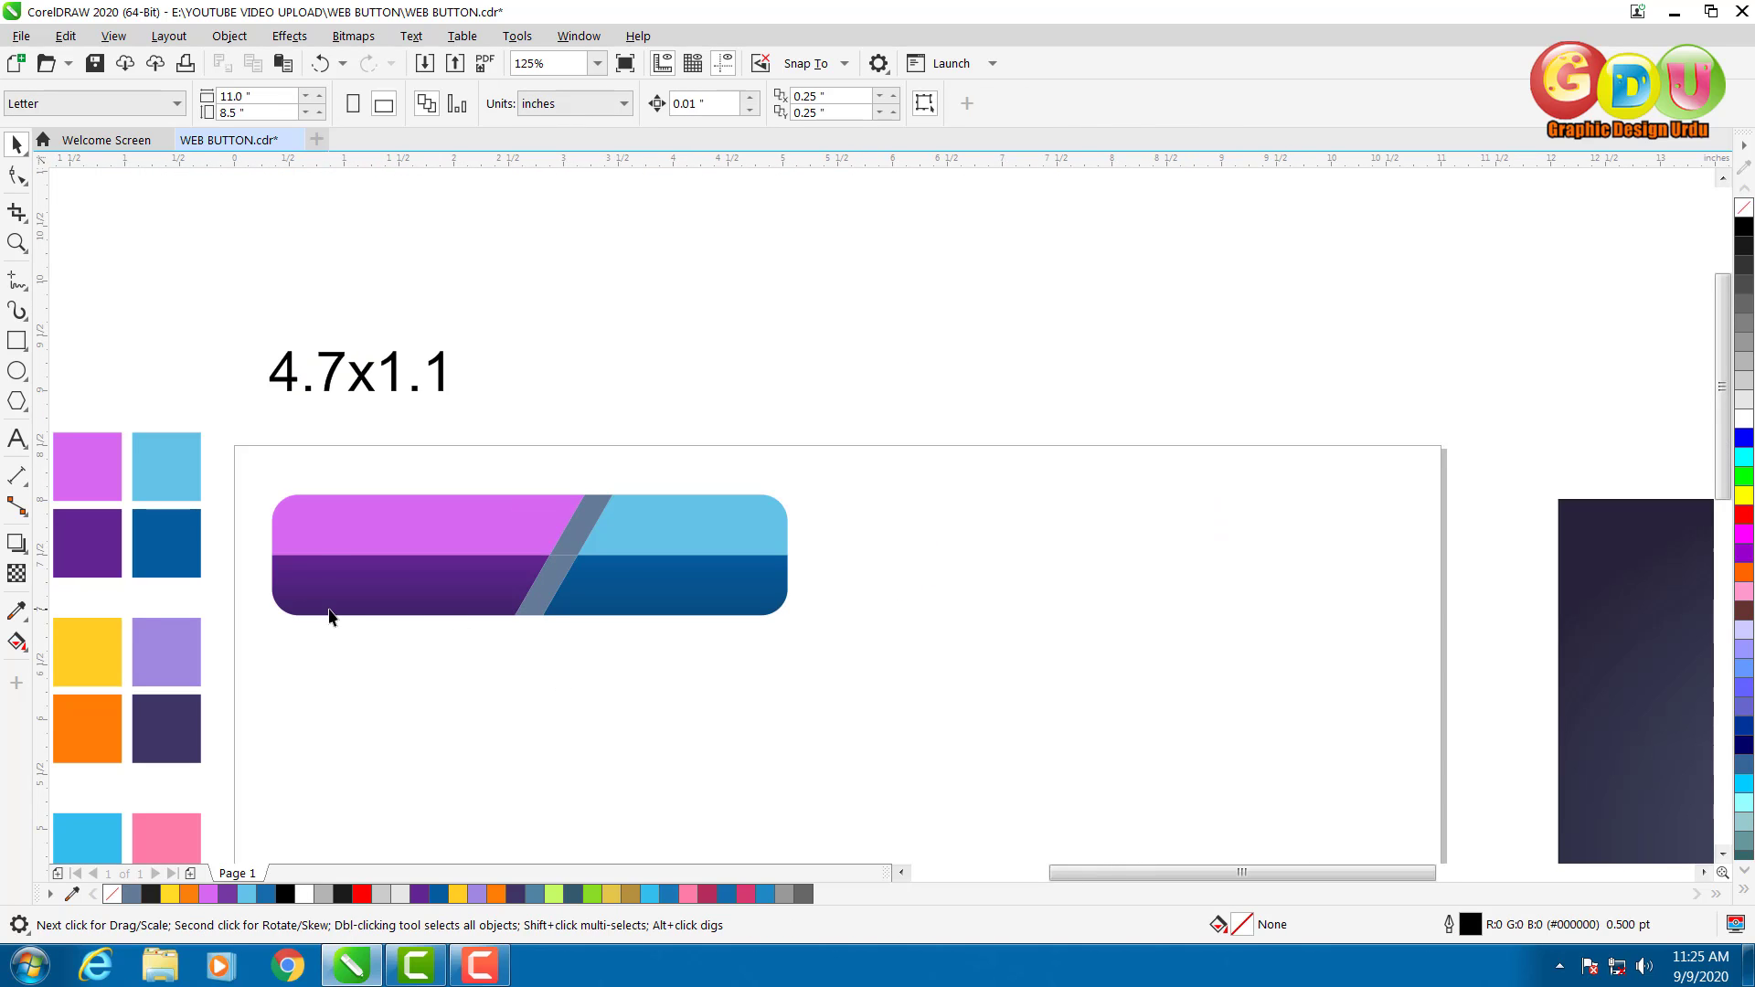
# Fill the upper part of the diagonal stripe with the yellow swatch colour and its lower part with the orange one.
pyautogui.scroll(-2, 371, 624)
pyautogui.scroll(2, 296, 649)
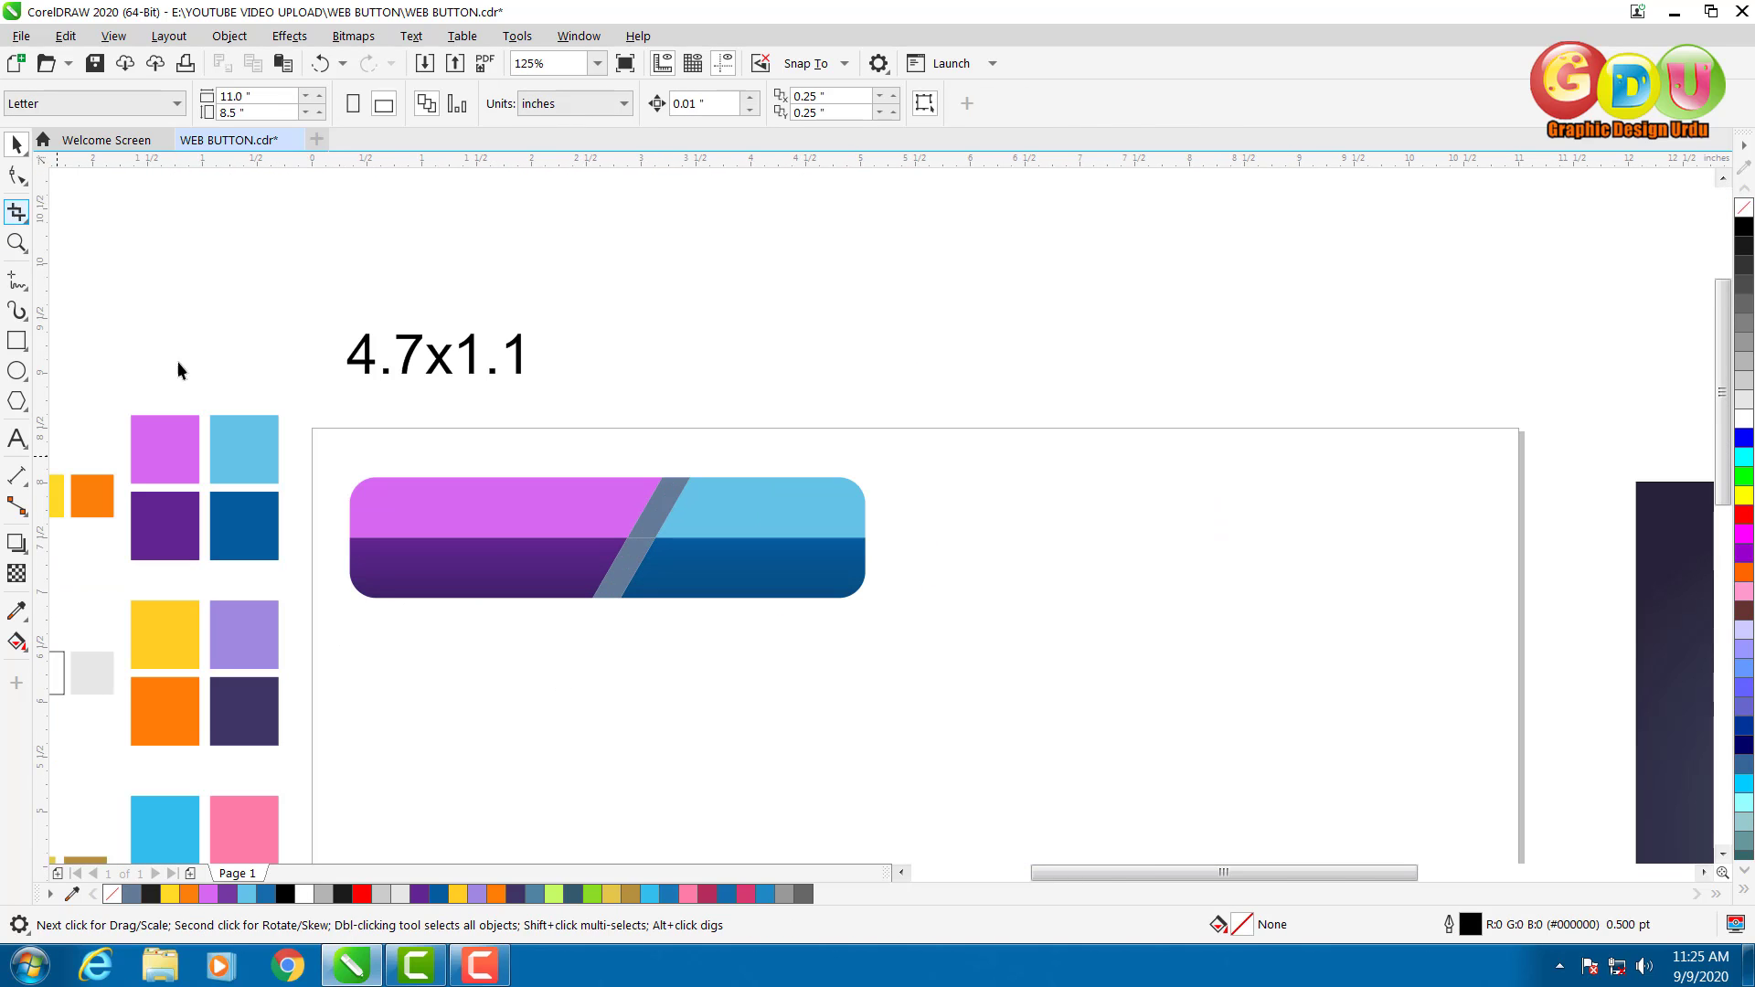
pyautogui.scroll(-1, 380, 587)
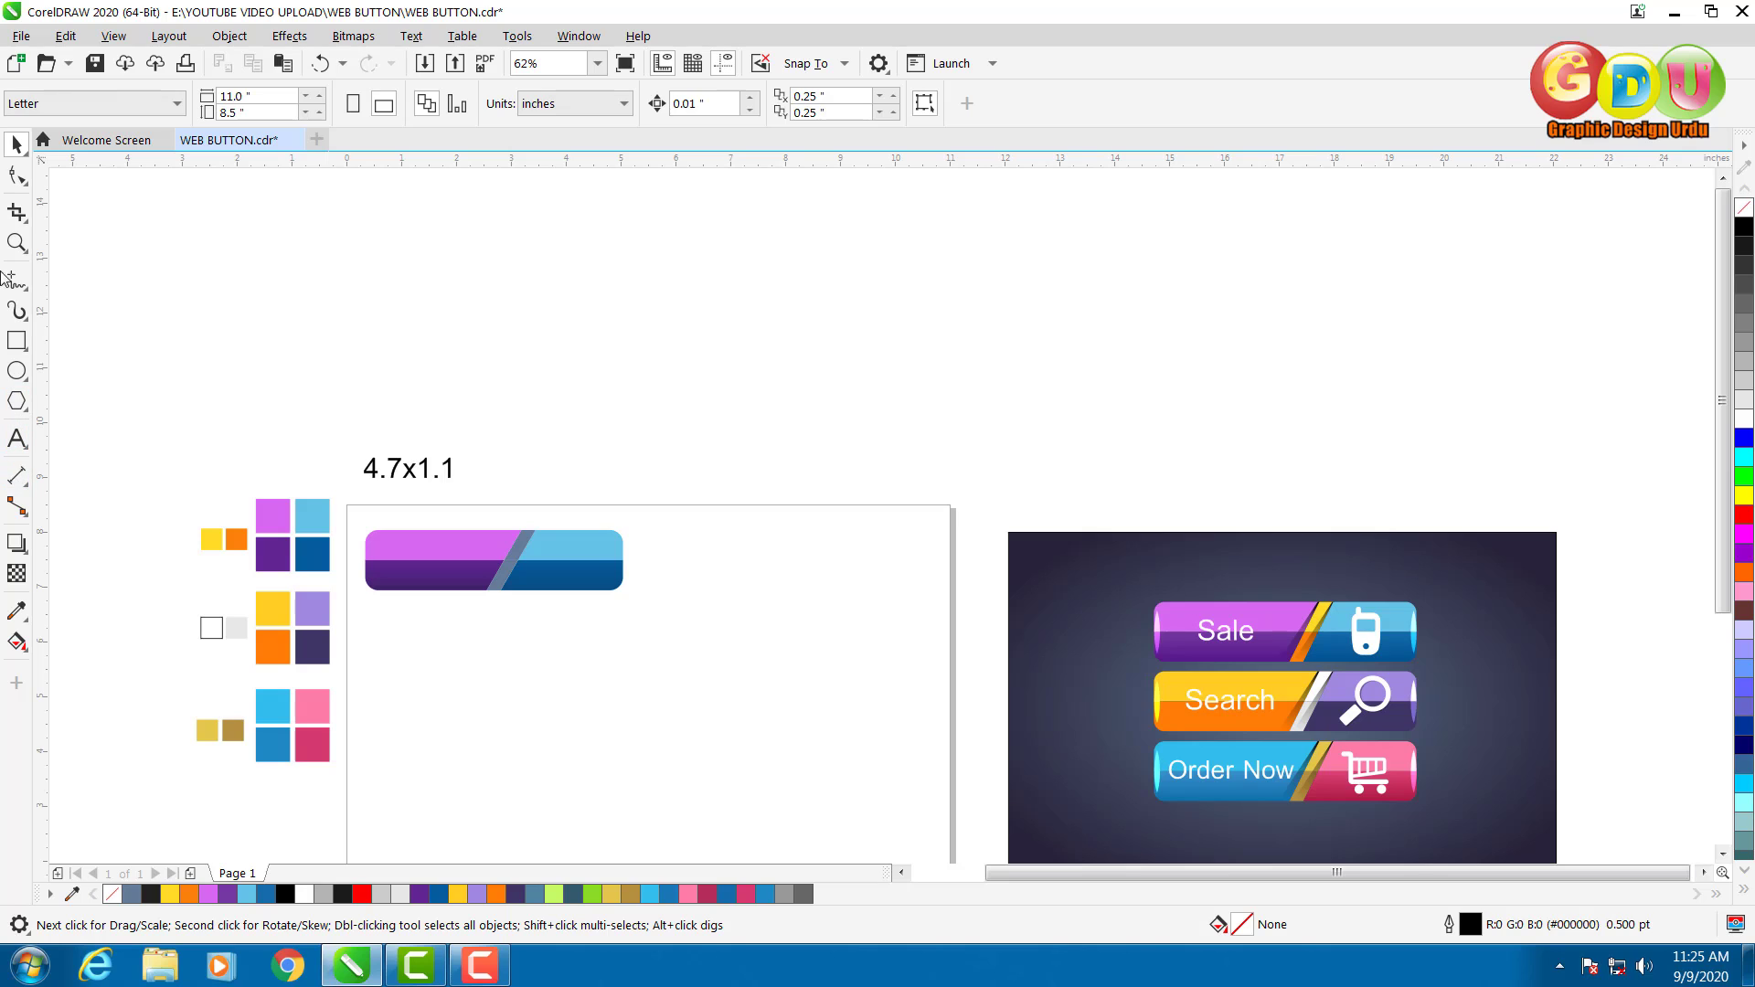
pyautogui.click(17, 242)
pyautogui.moveTo(171, 465); pyautogui.dragTo(666, 629)
pyautogui.click(18, 144)
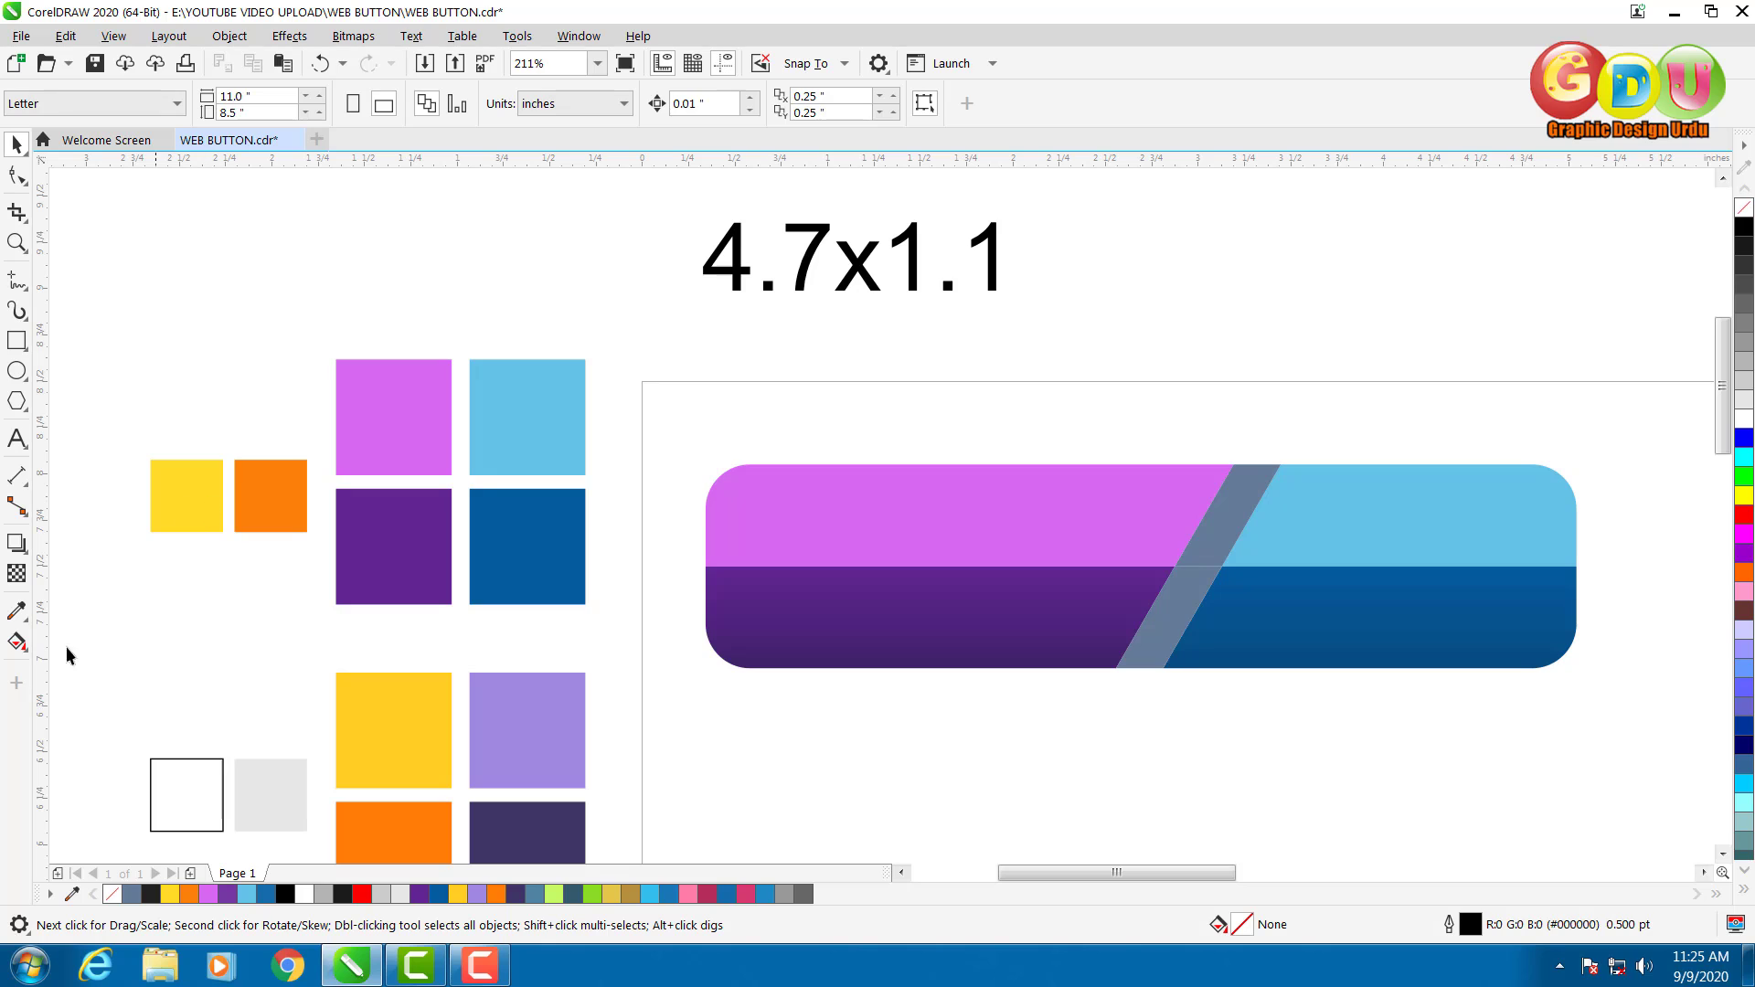
pyautogui.click(16, 611)
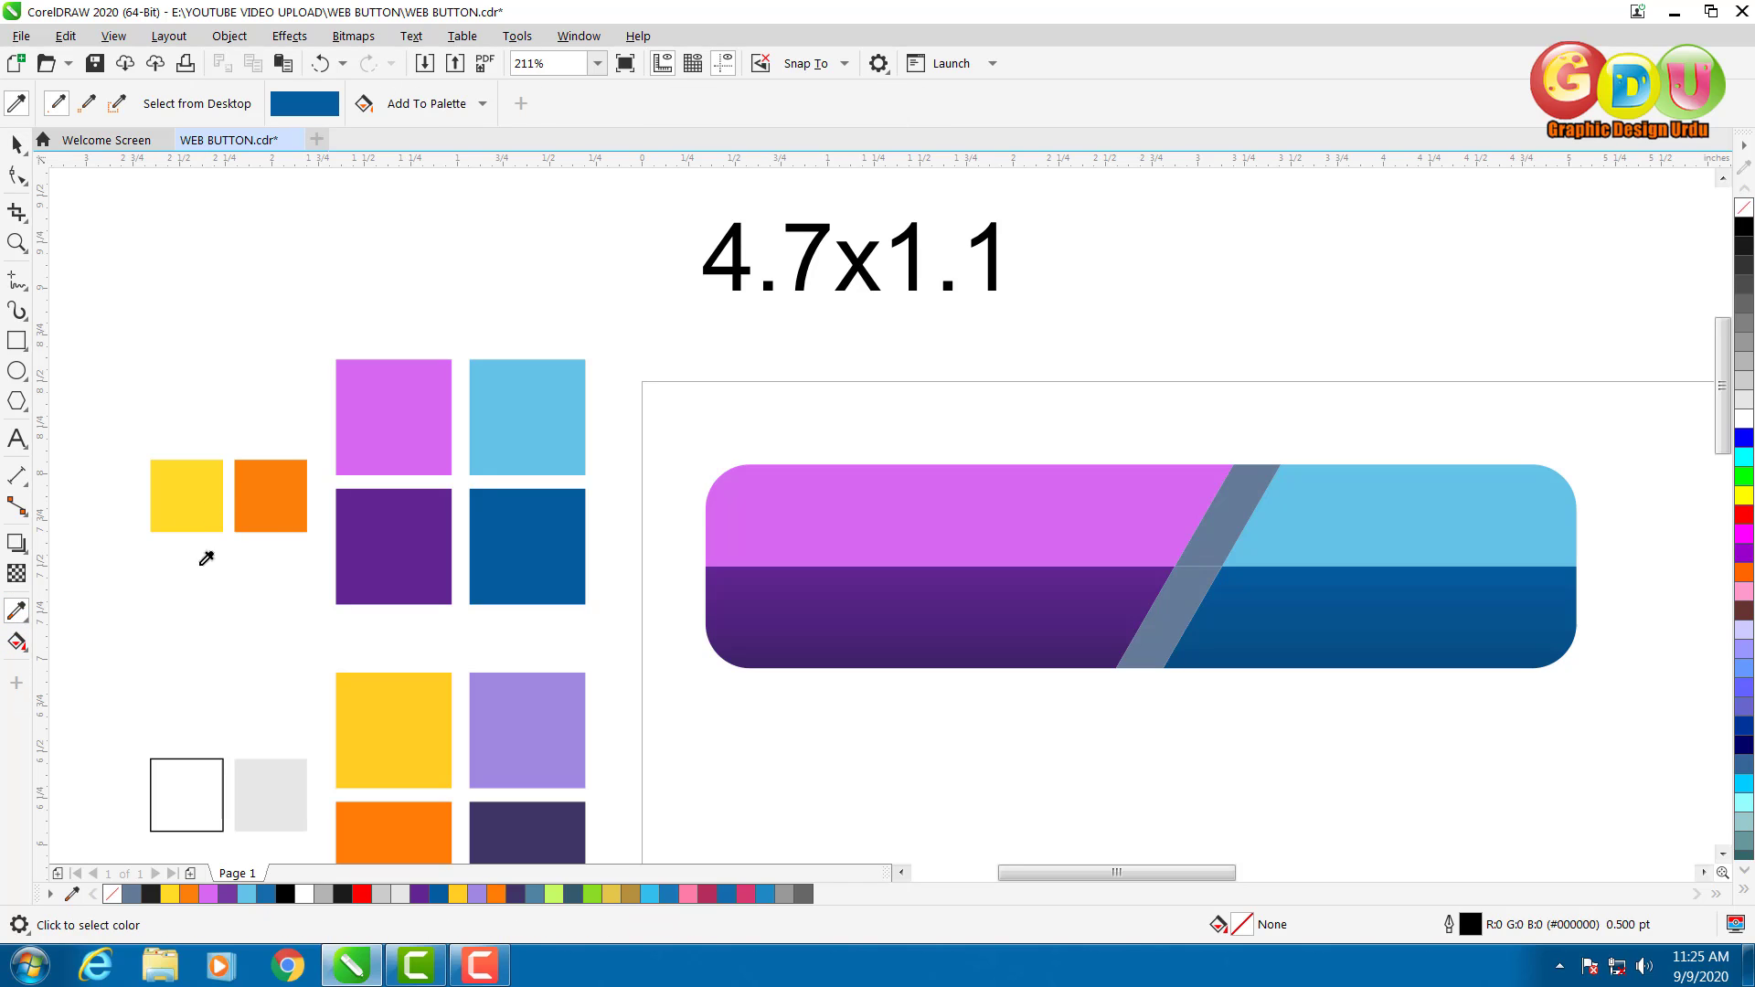
pyautogui.click(191, 486)
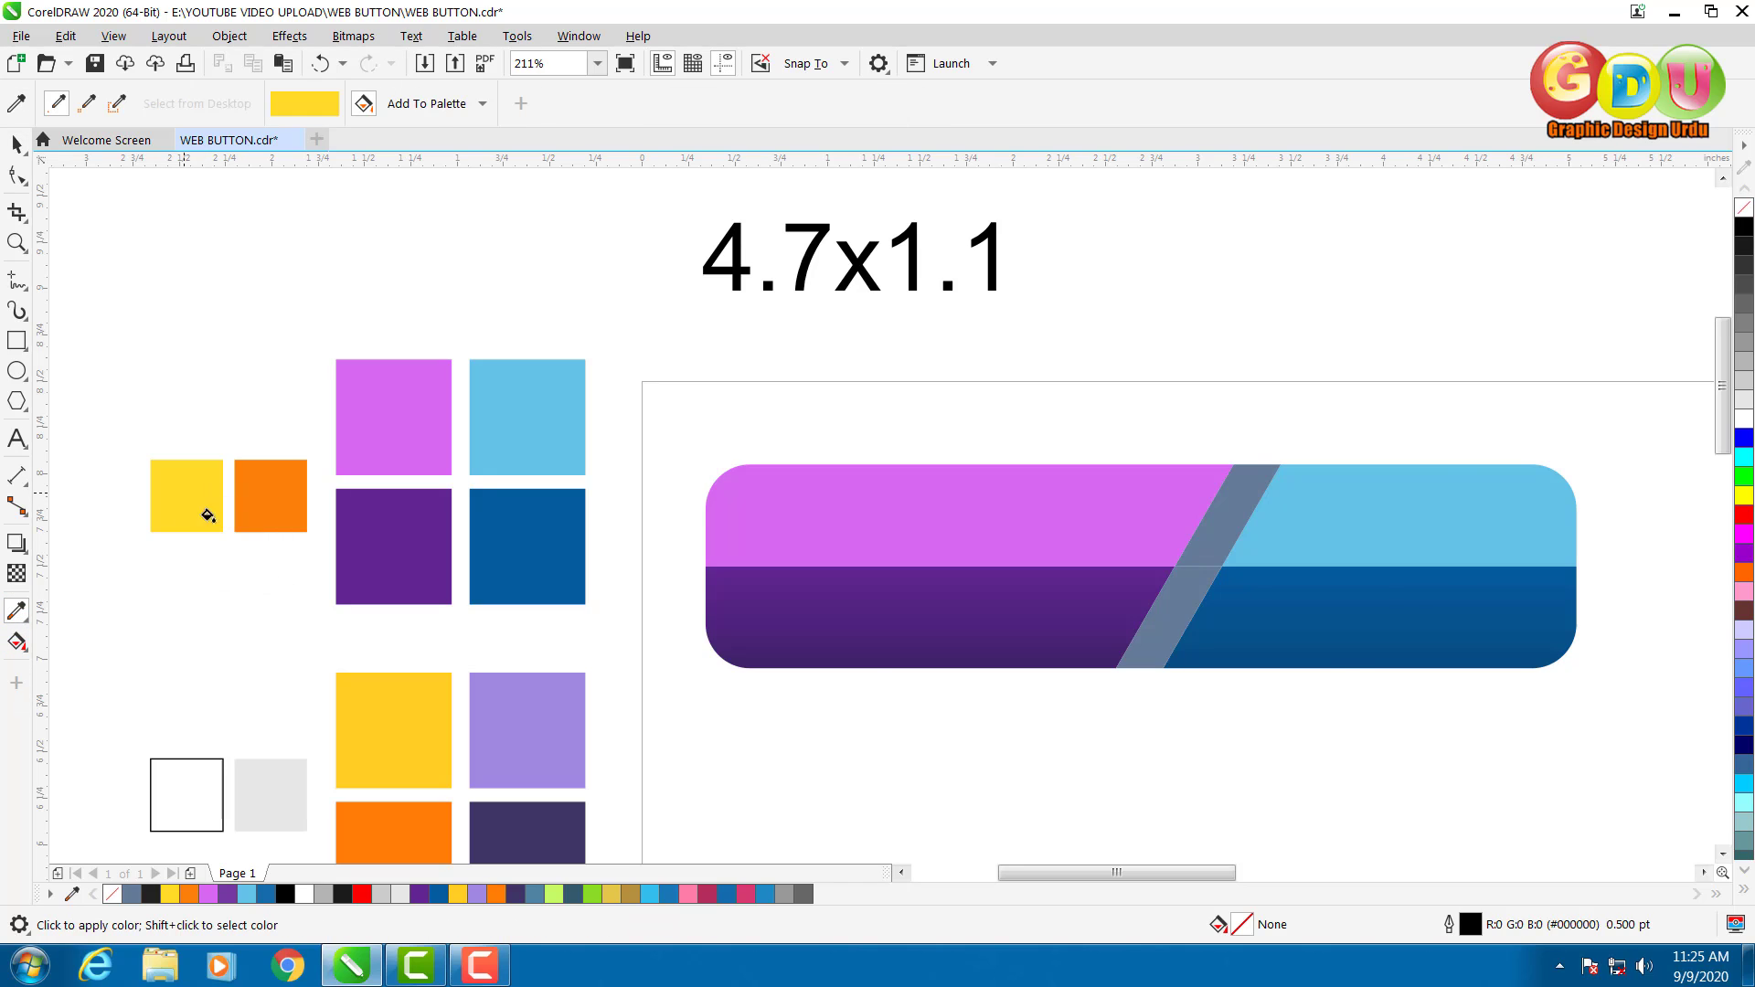
pyautogui.click(1216, 533)
pyautogui.click(280, 528)
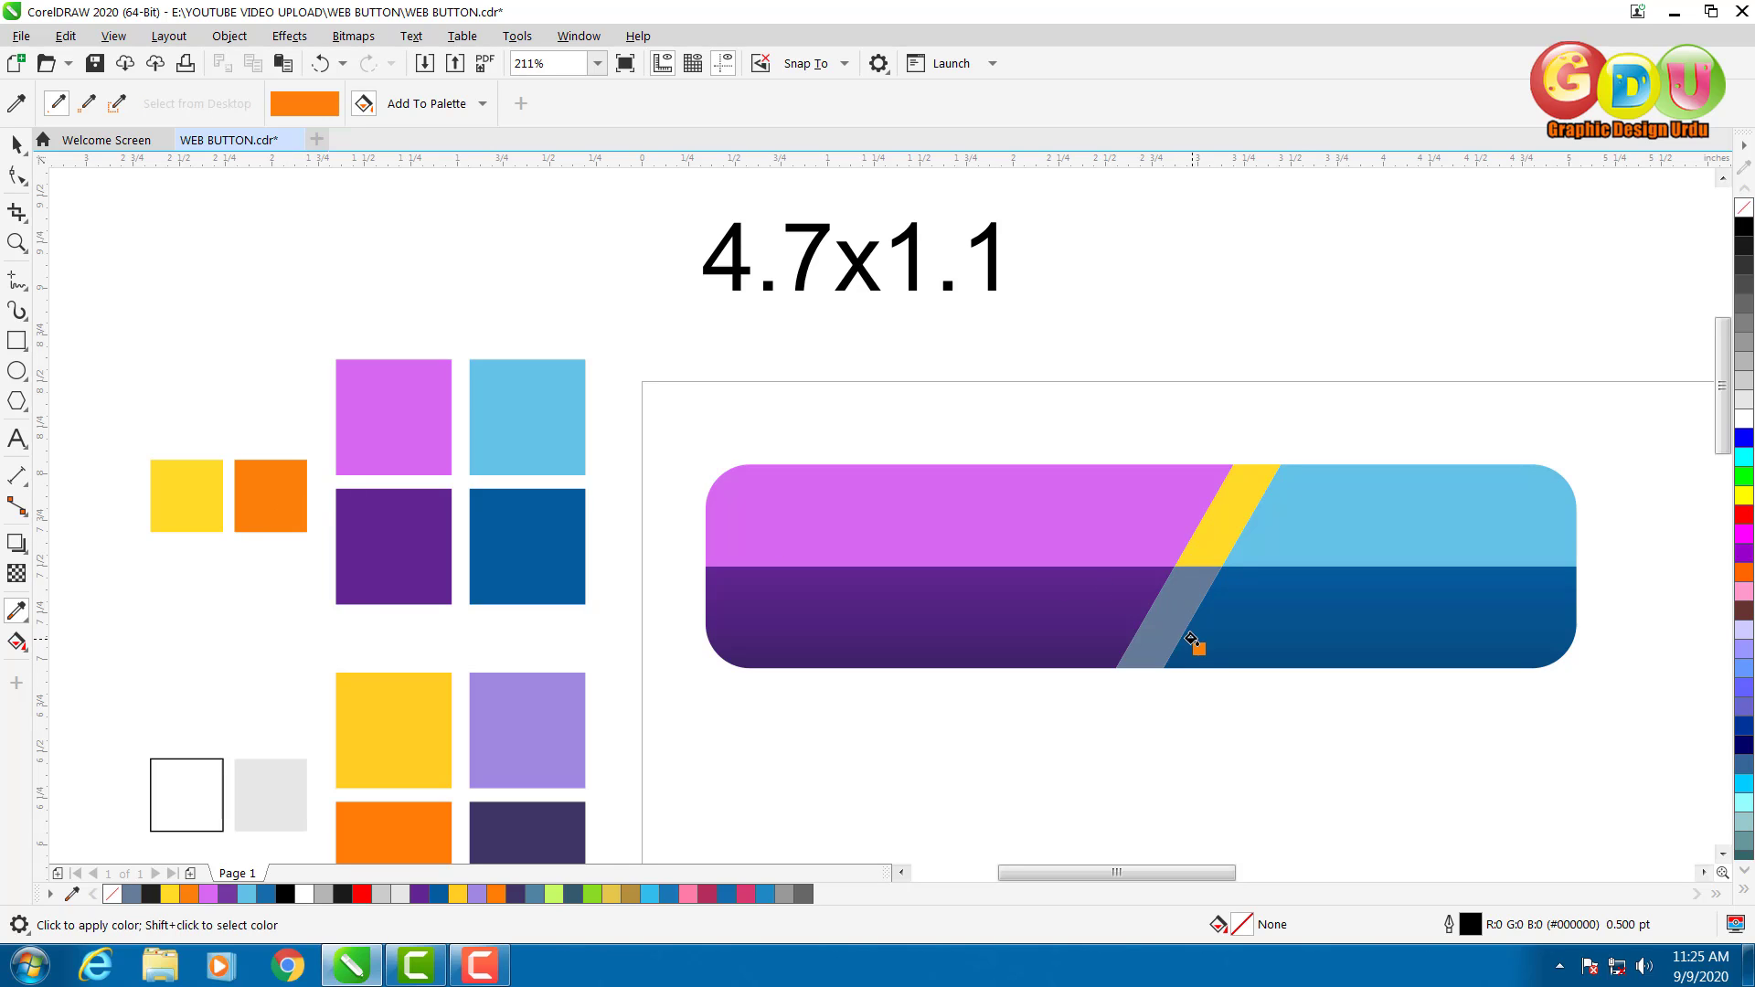
pyautogui.click(1173, 626)
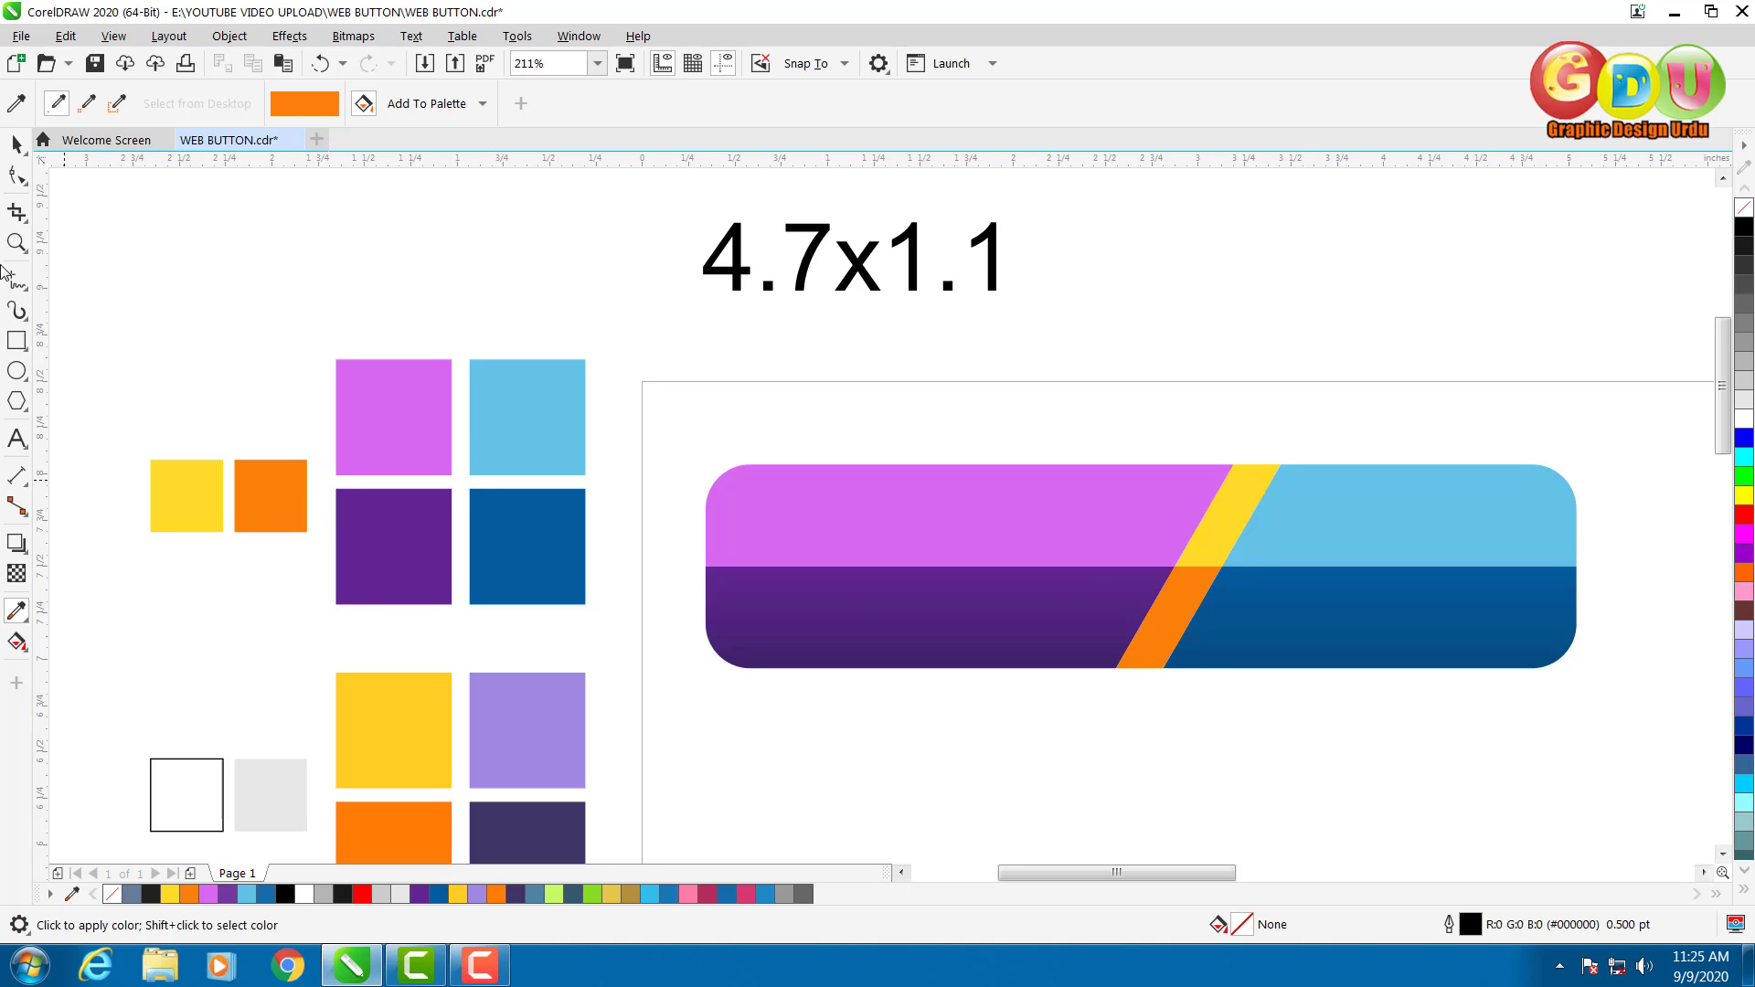
pyautogui.click(17, 144)
# Draw a thin vertical rectangle about 0.013 by 1.07 inches, starting at the yellow stripe's upper-left corner and running down the button.
pyautogui.scroll(-3, 781, 716)
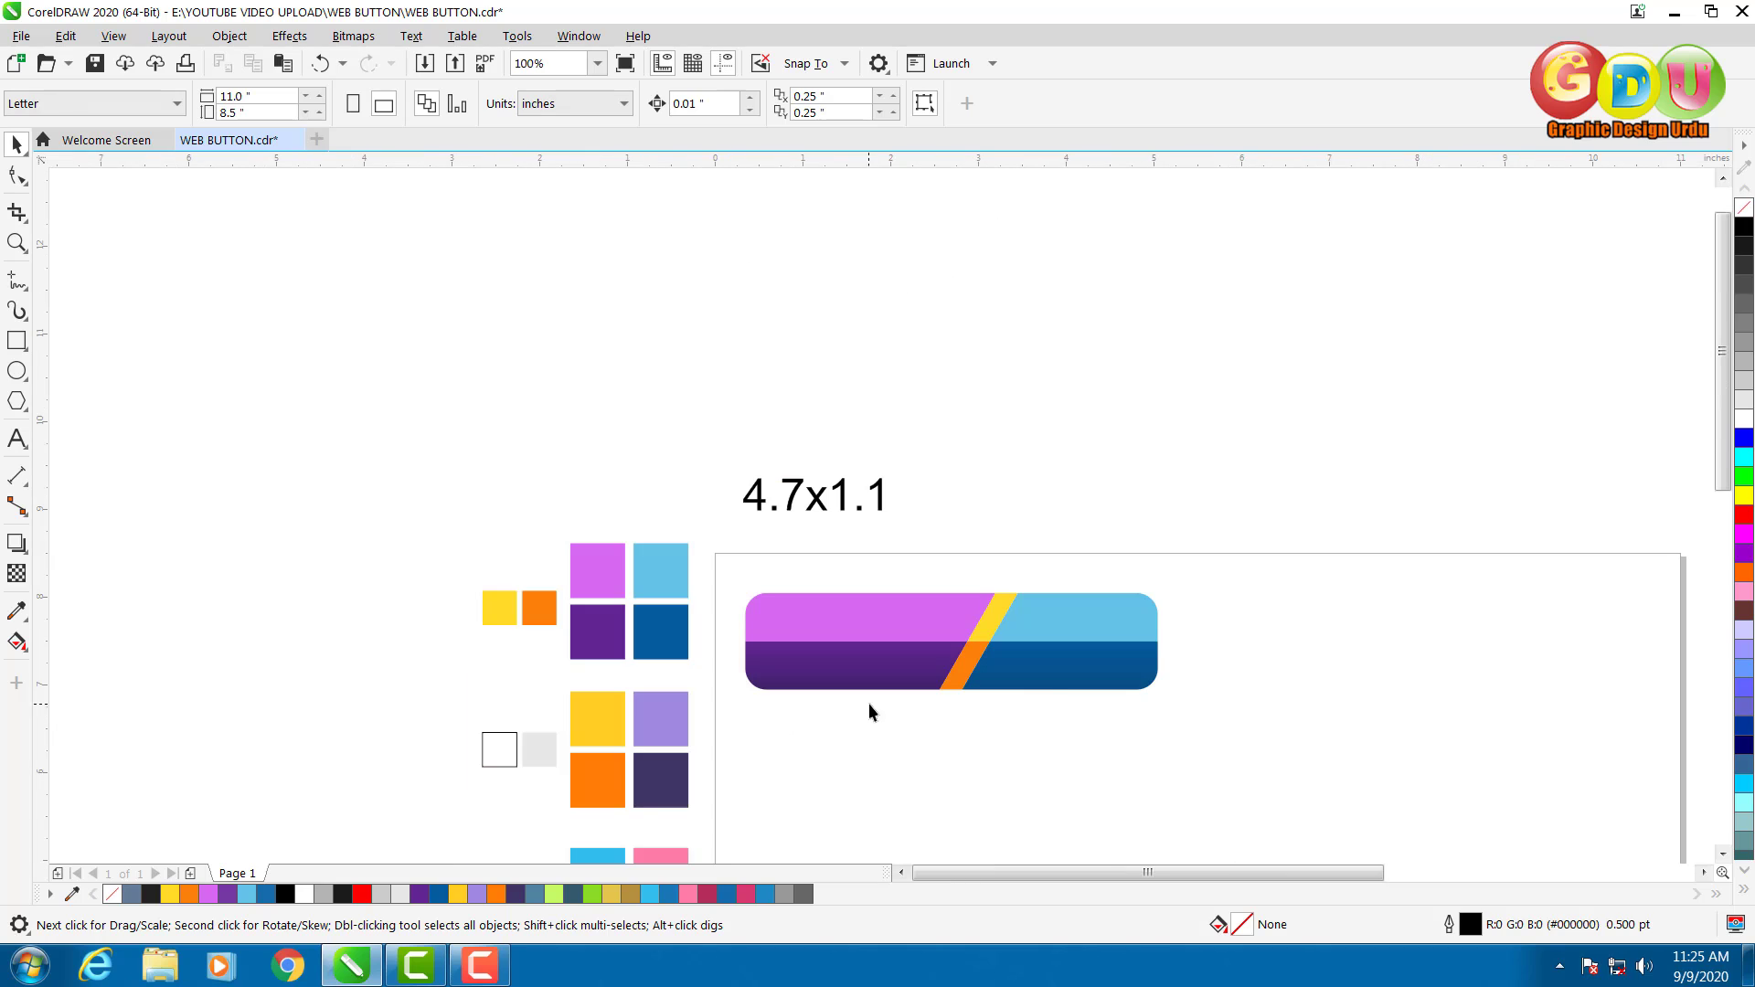
pyautogui.scroll(2, 1056, 683)
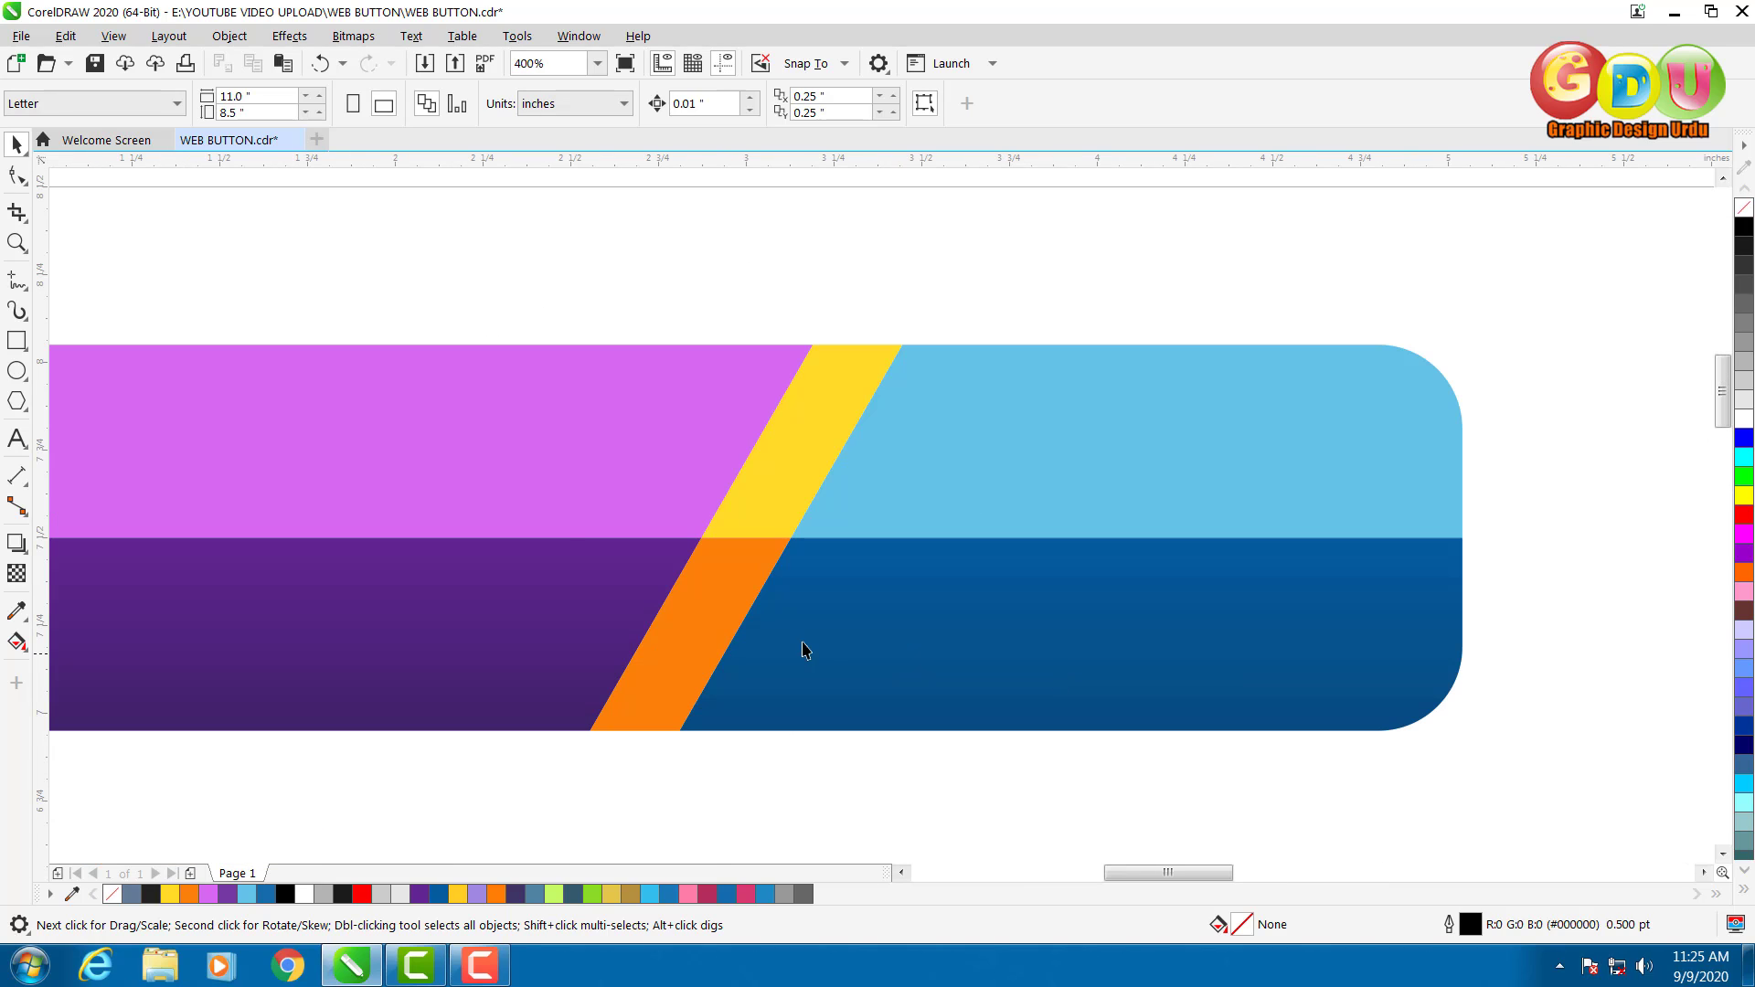
pyautogui.click(16, 340)
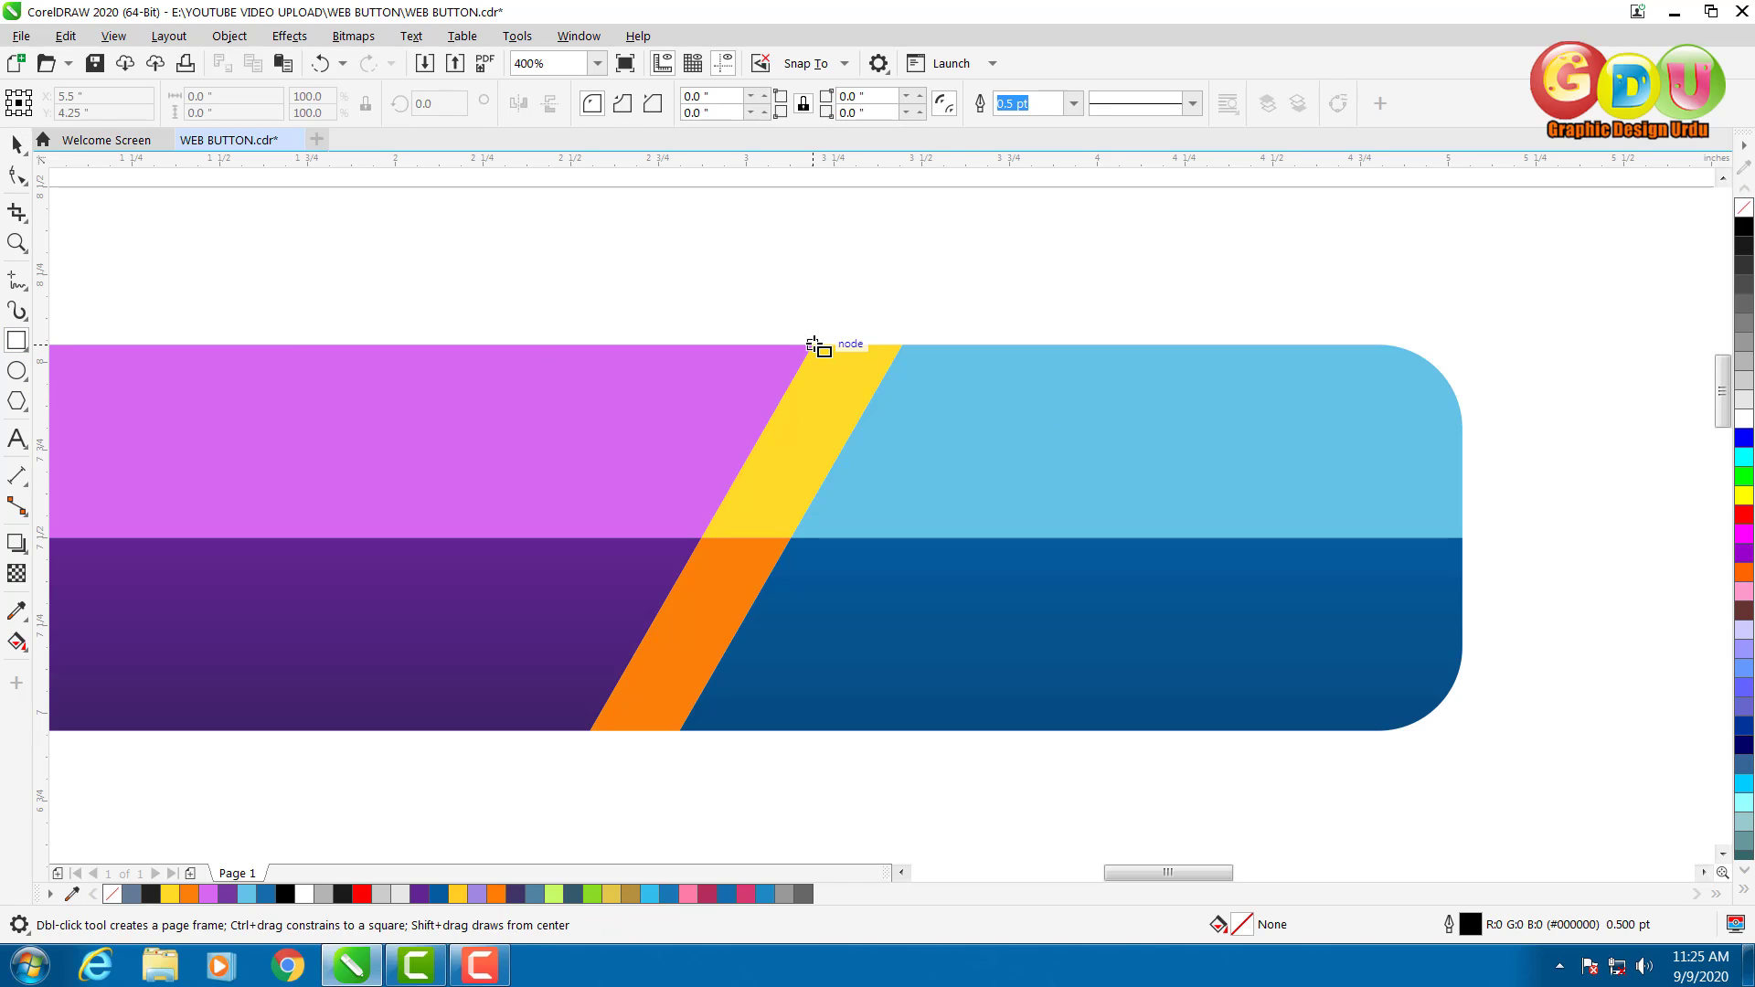
pyautogui.moveTo(814, 346)
pyautogui.mouseDown()
pyautogui.moveTo(830, 731)
pyautogui.moveTo(816, 724)
pyautogui.mouseUp()
pyautogui.click(16, 146)
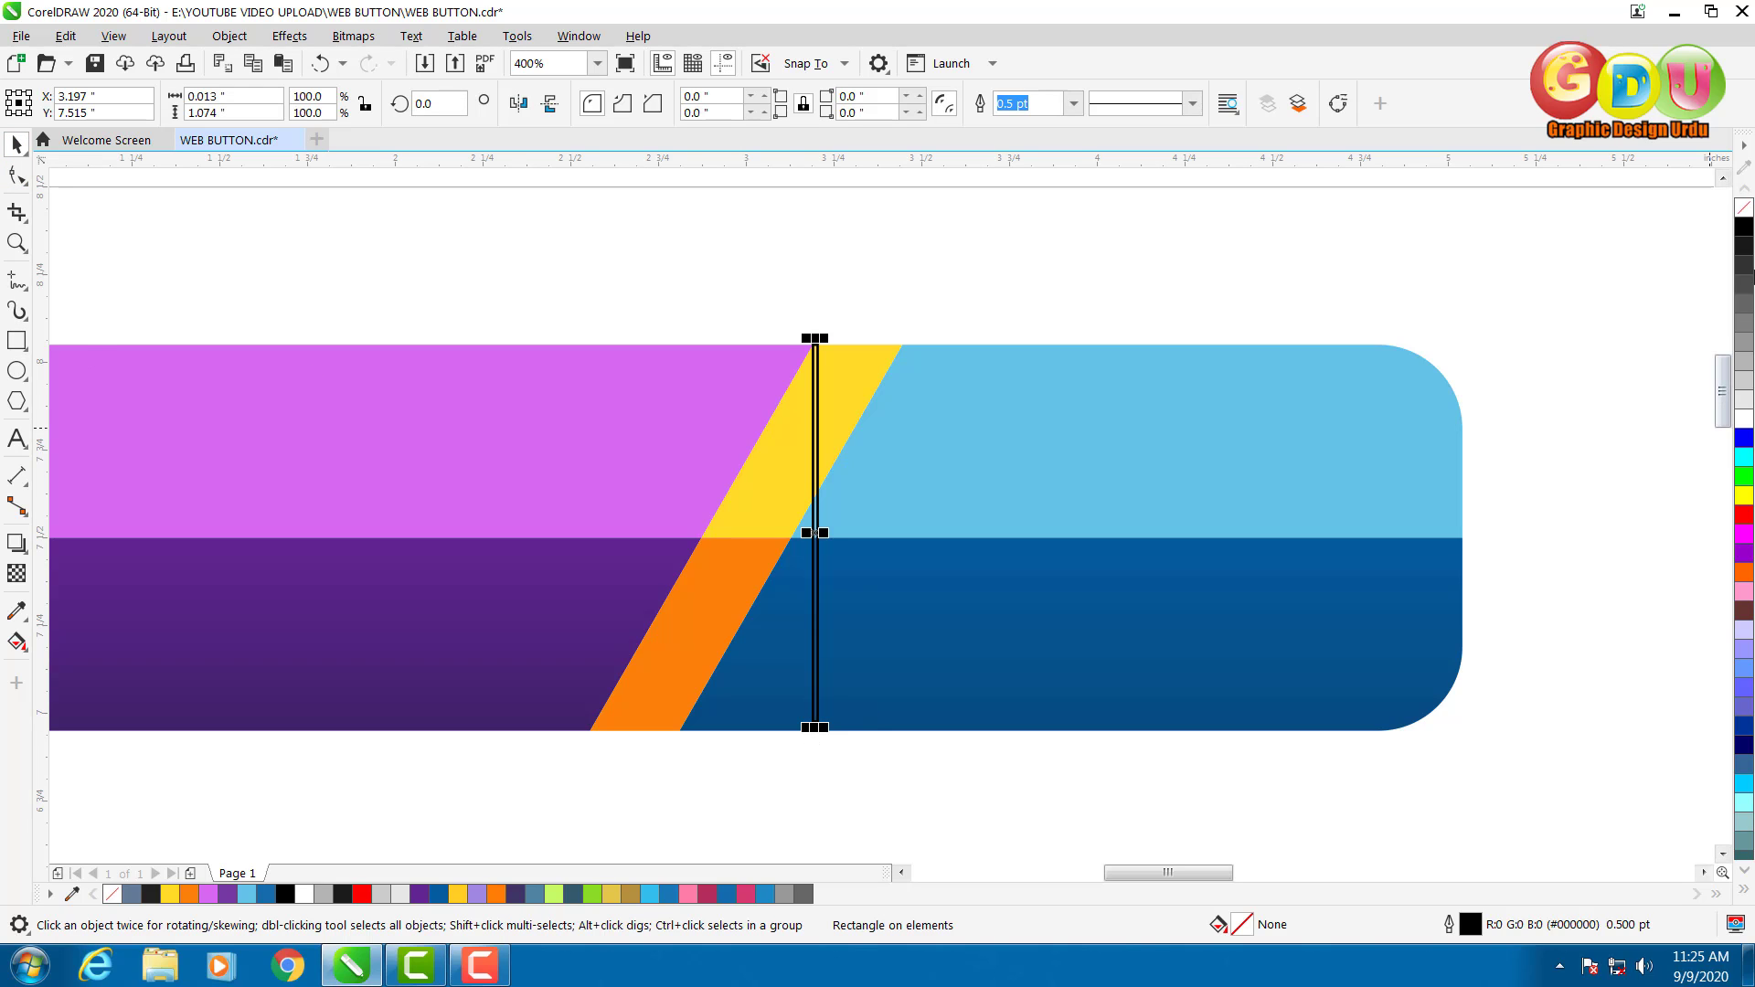
# Fill the thin rectangle with black and remove its outline.
pyautogui.click(1744, 231)
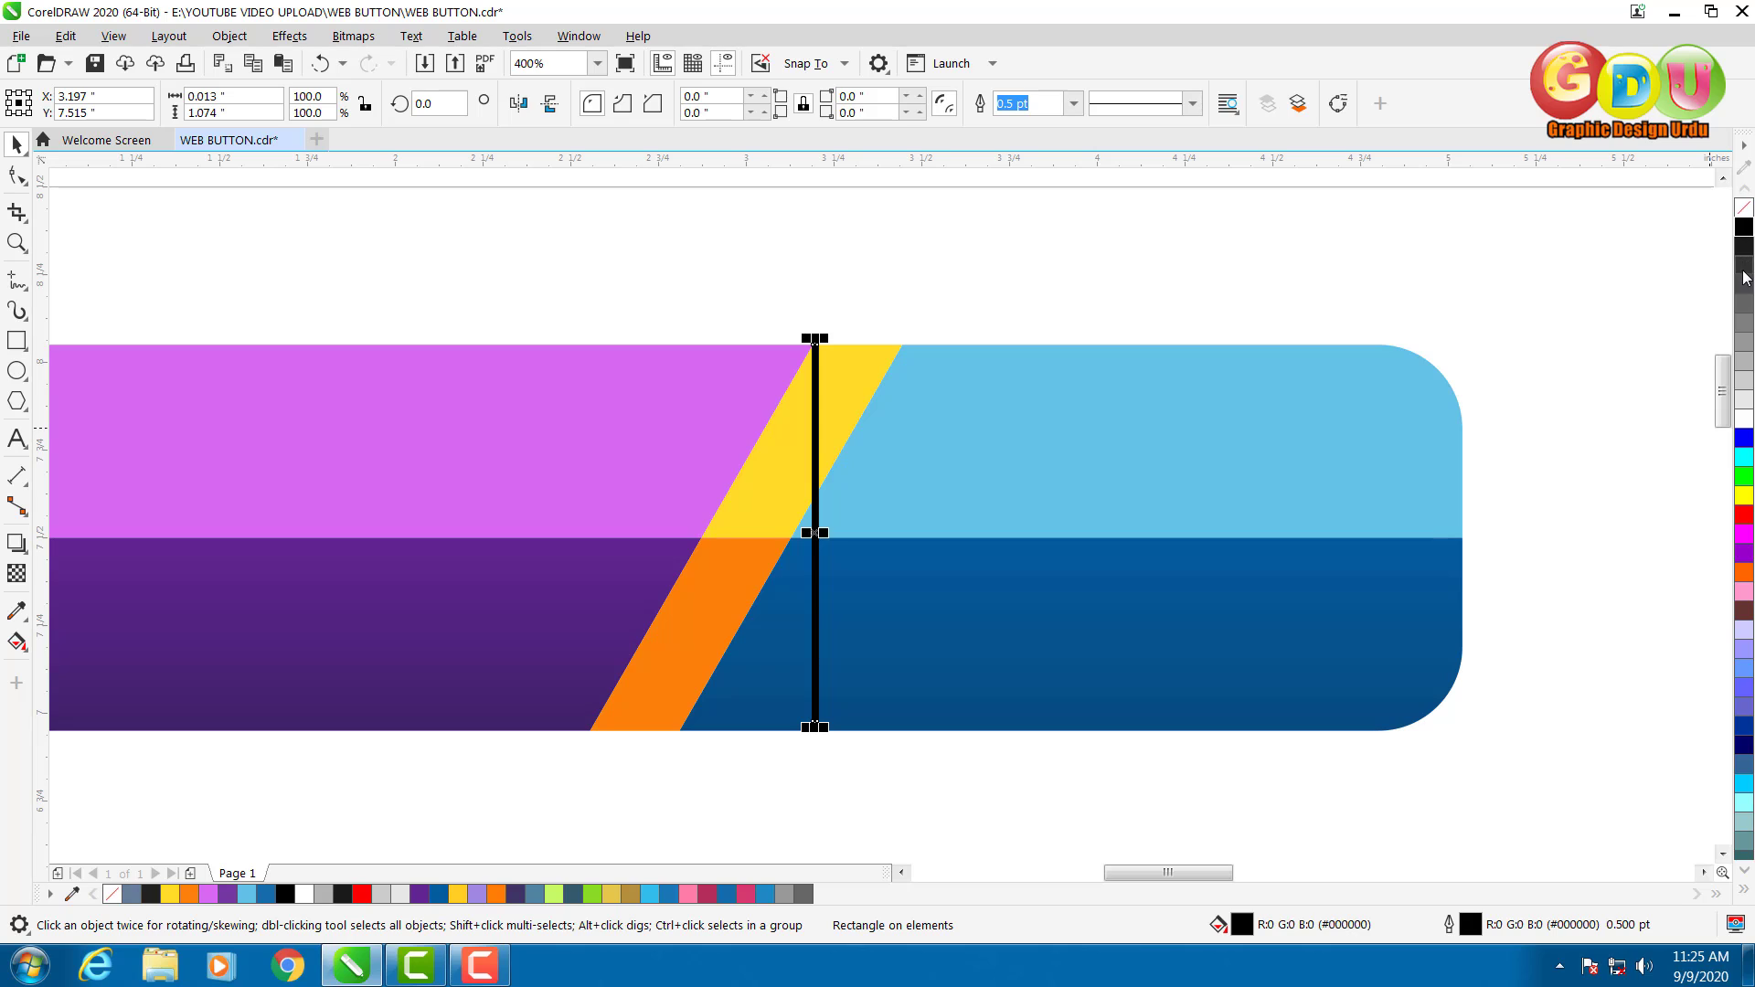
pyautogui.rightClick(1744, 214)
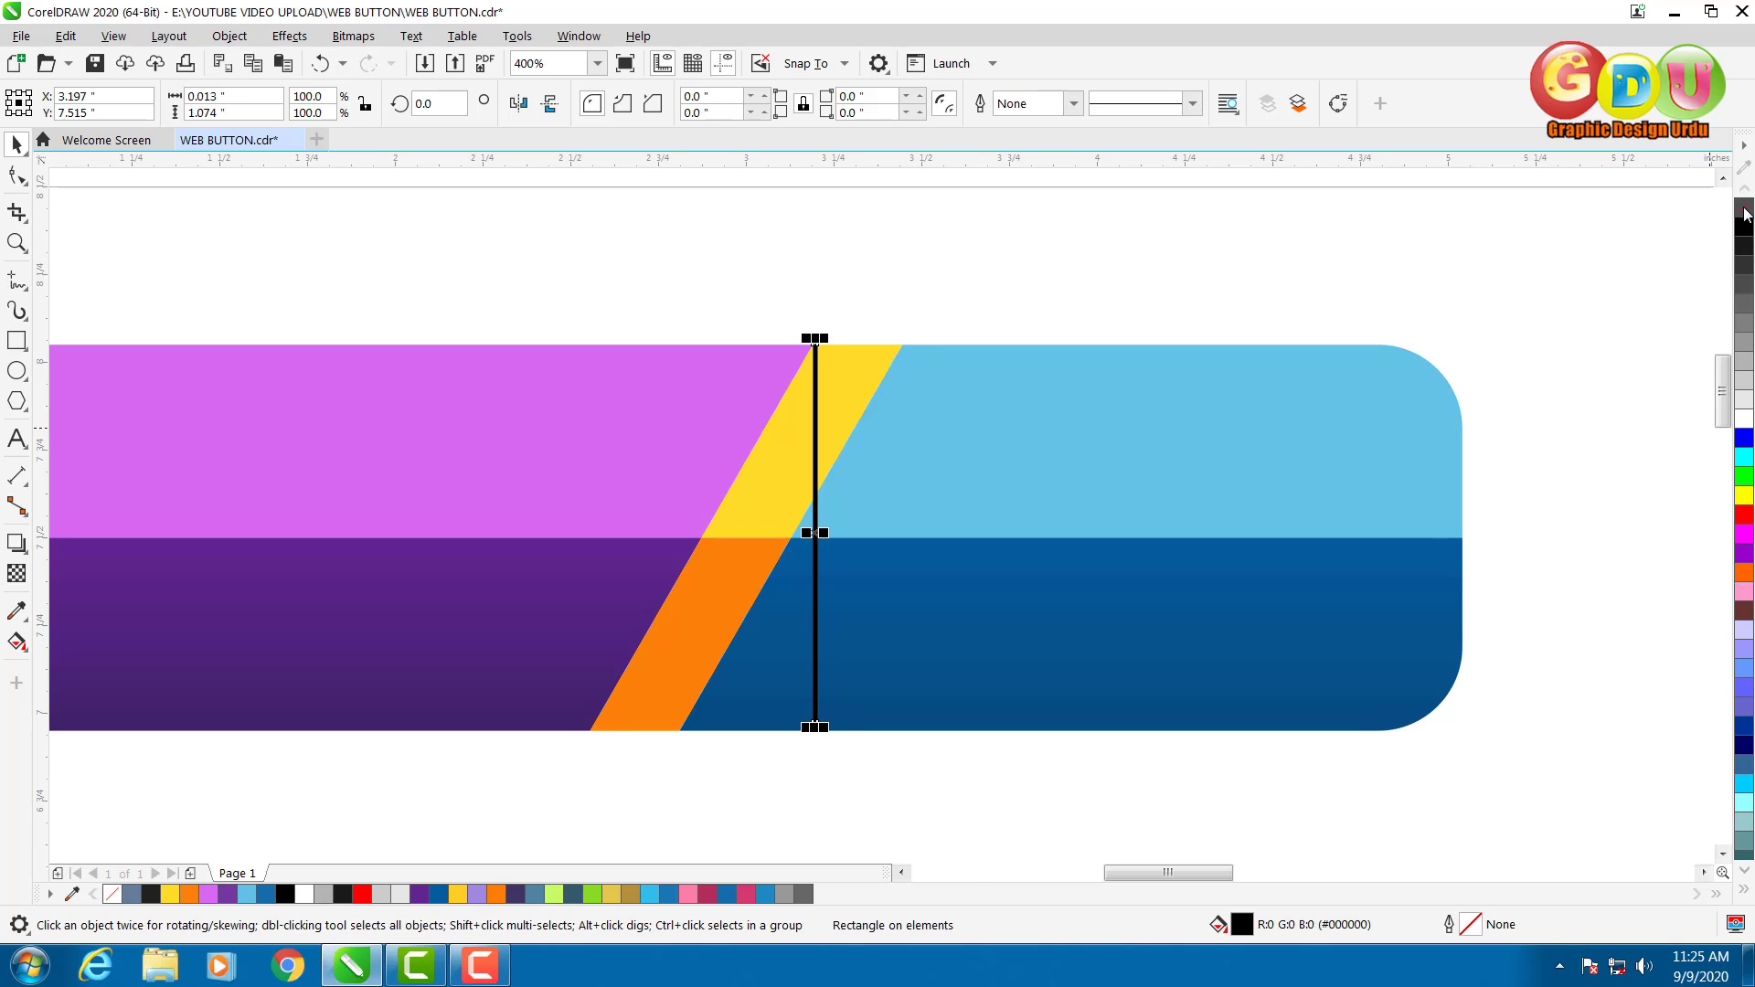
pyautogui.click(697, 759)
# Stretch the thin black rectangle down to the button's lower edge, making it 1.1 inches high.
pyautogui.scroll(1, 697, 759)
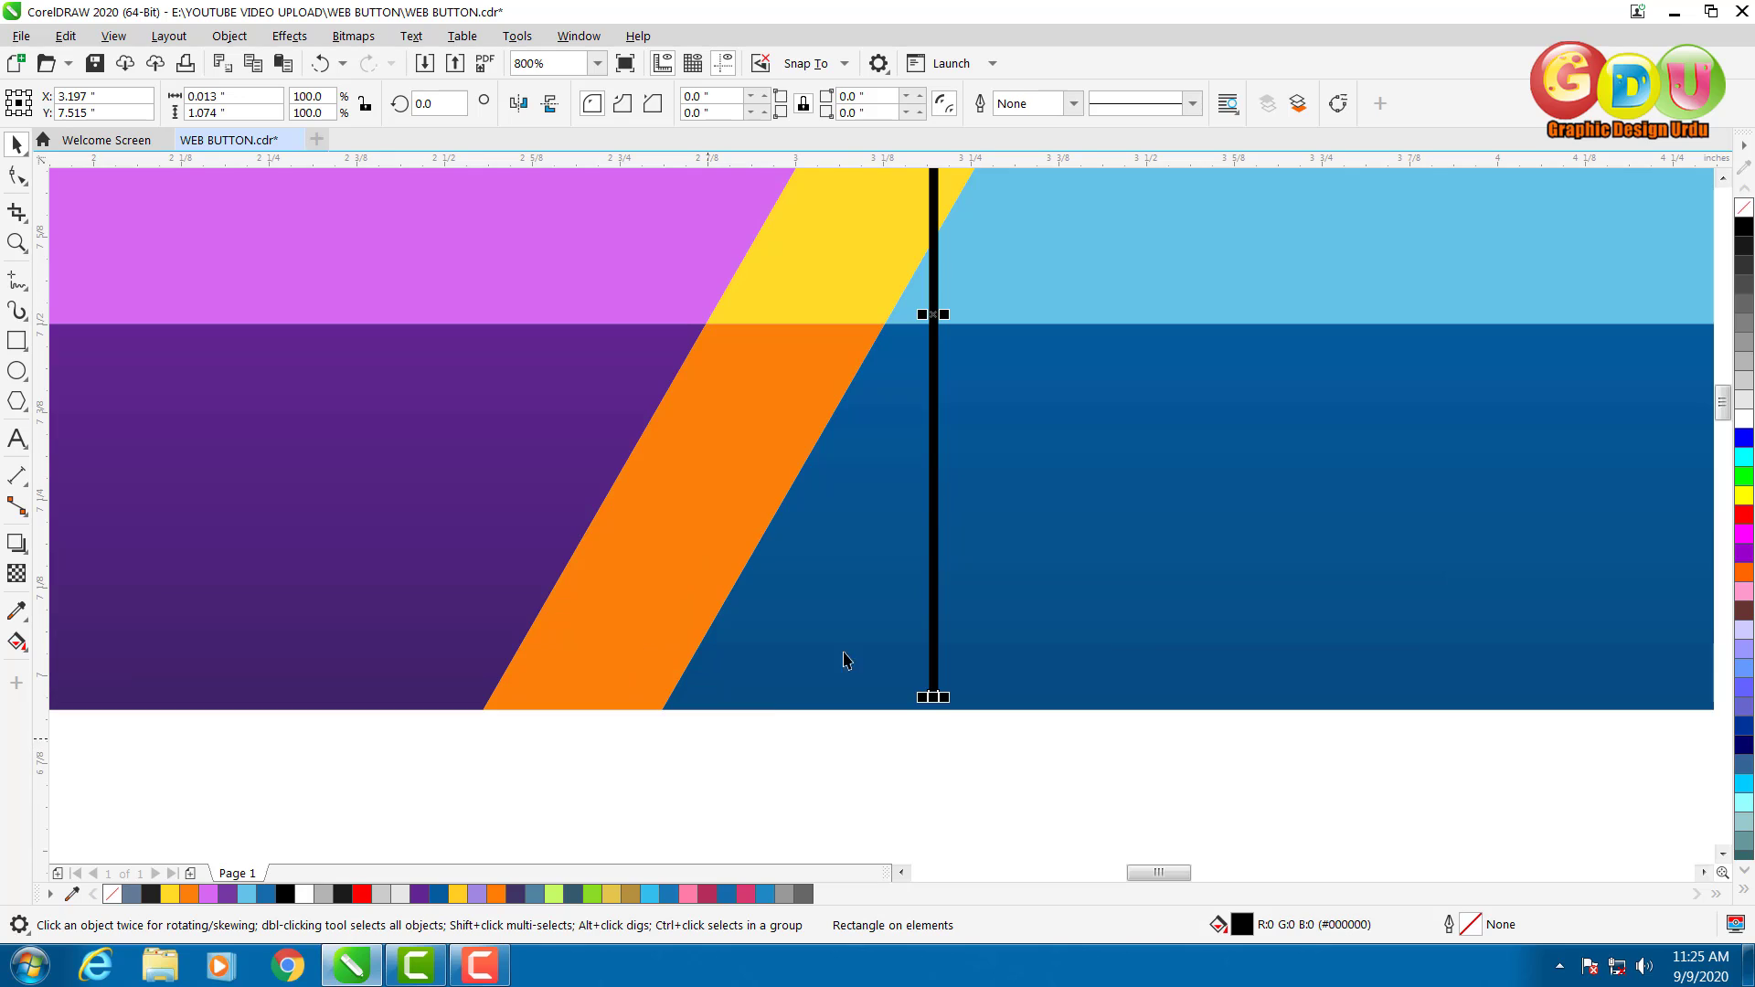
pyautogui.doubleClick(929, 486)
pyautogui.scroll(2, 945, 737)
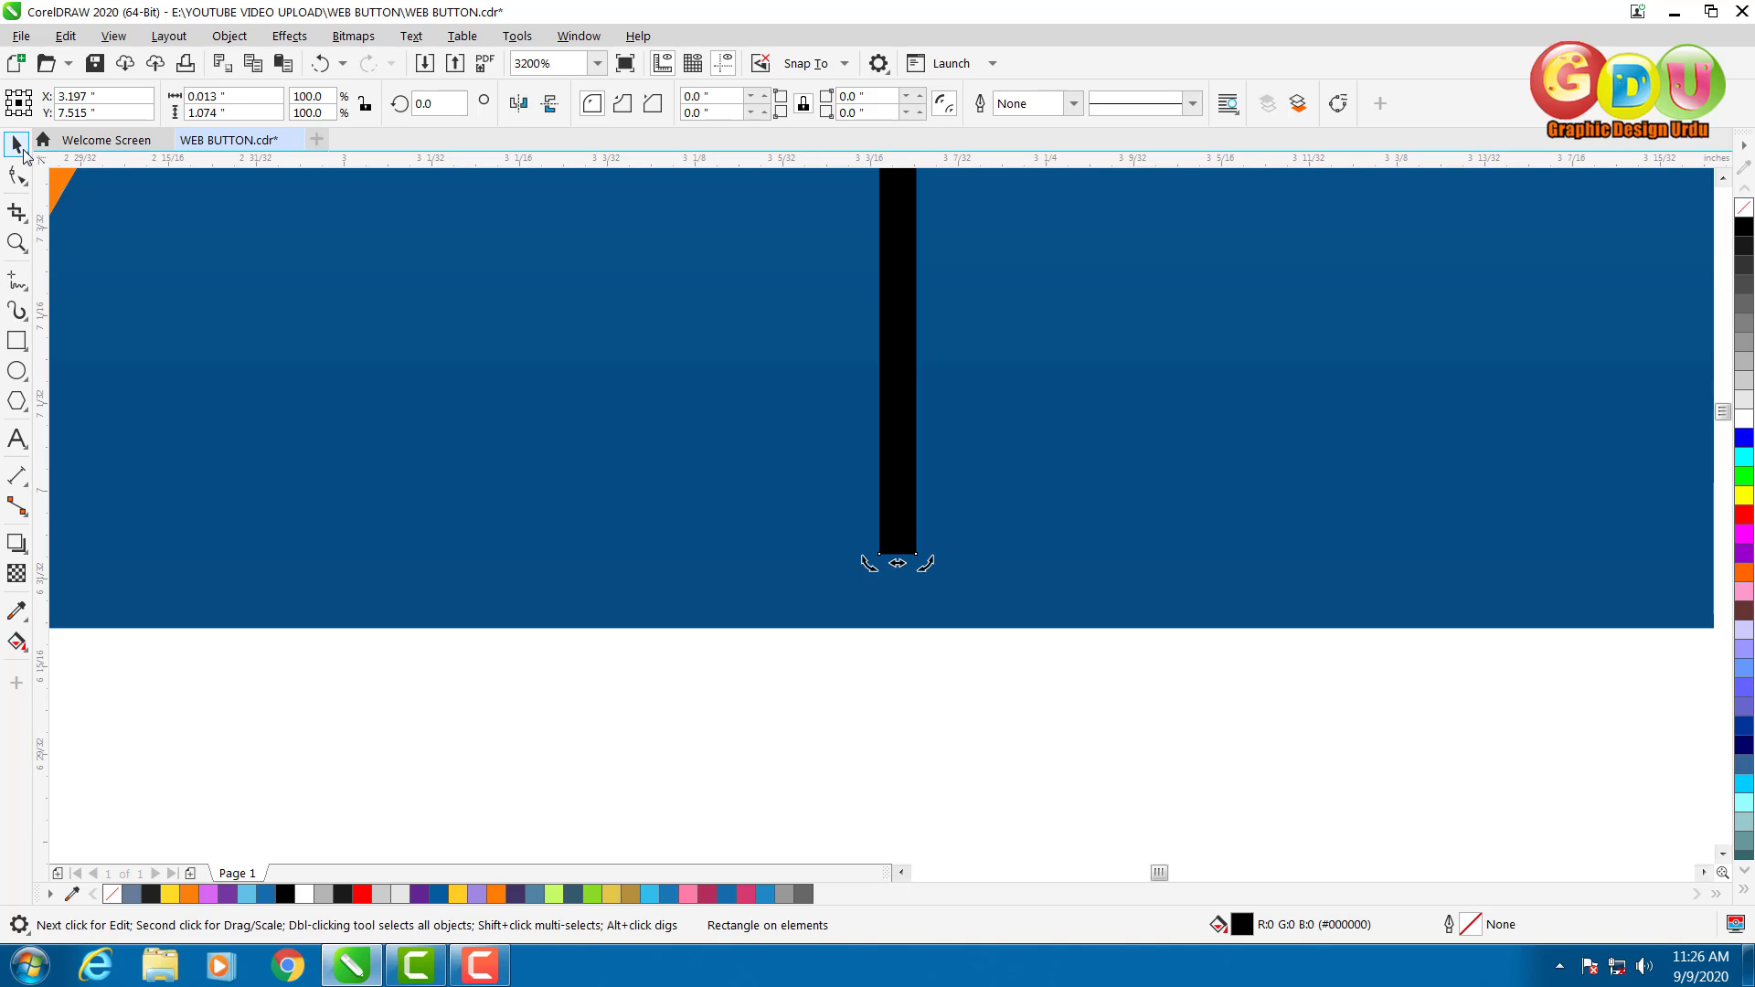
pyautogui.click(905, 458)
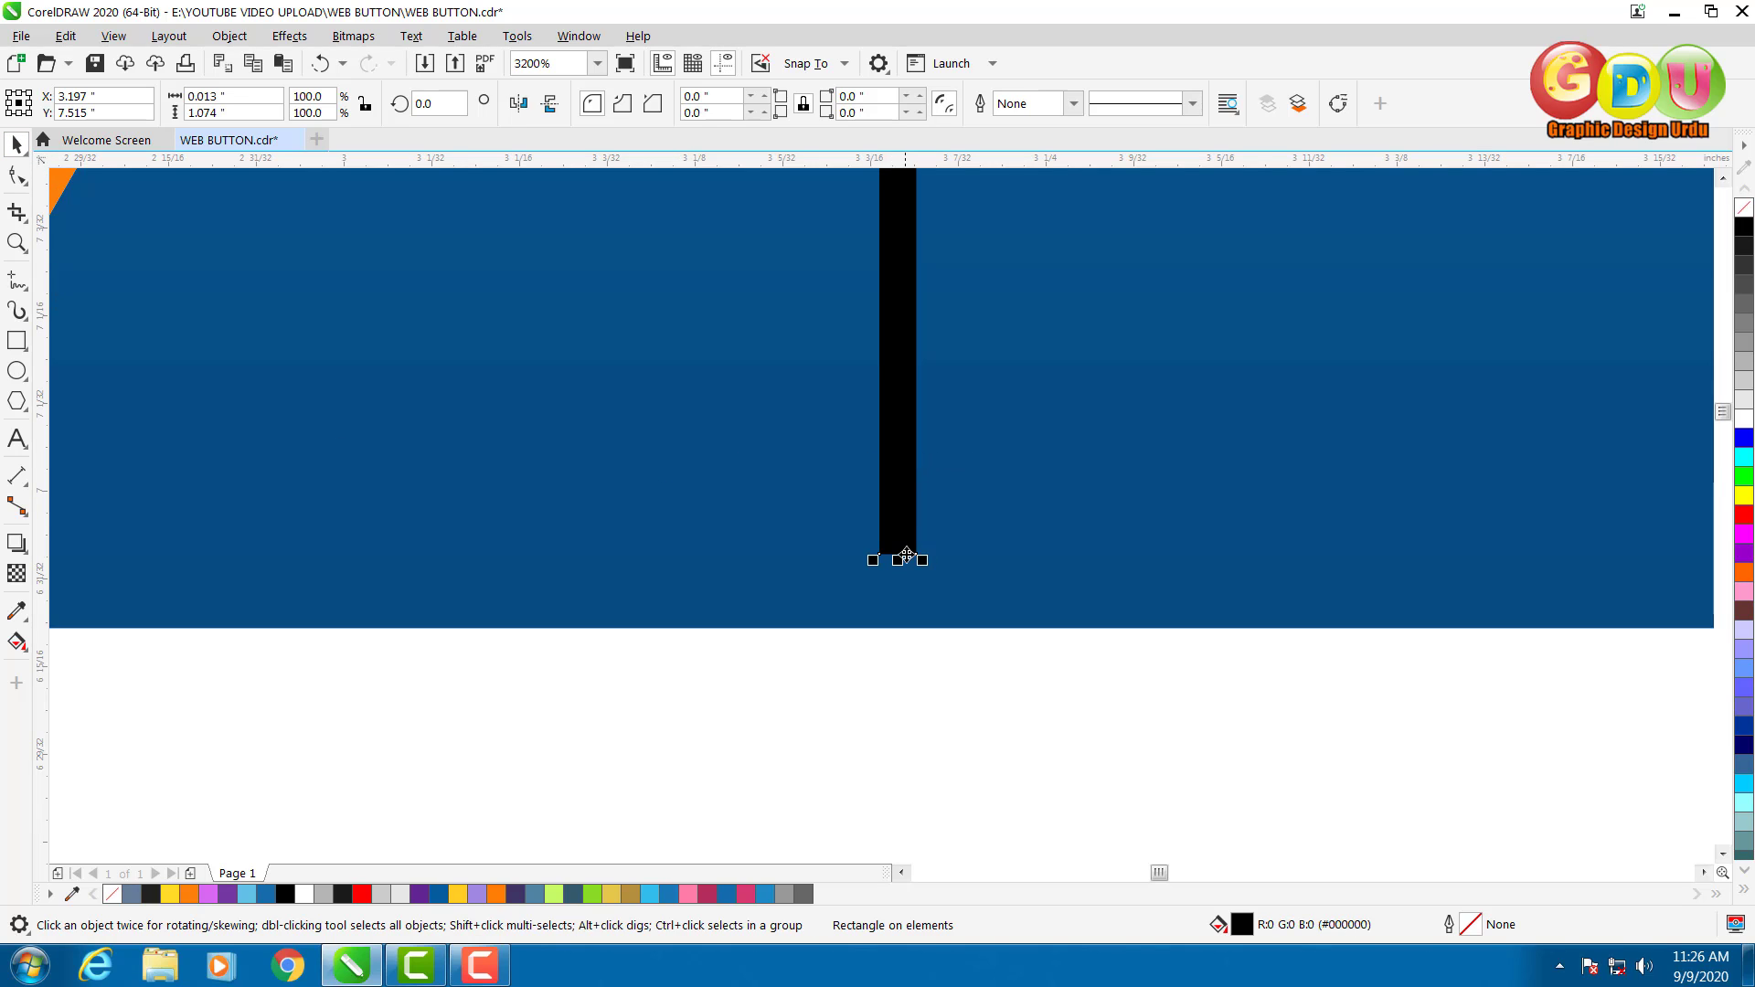
pyautogui.moveTo(901, 568); pyautogui.dragTo(902, 631)
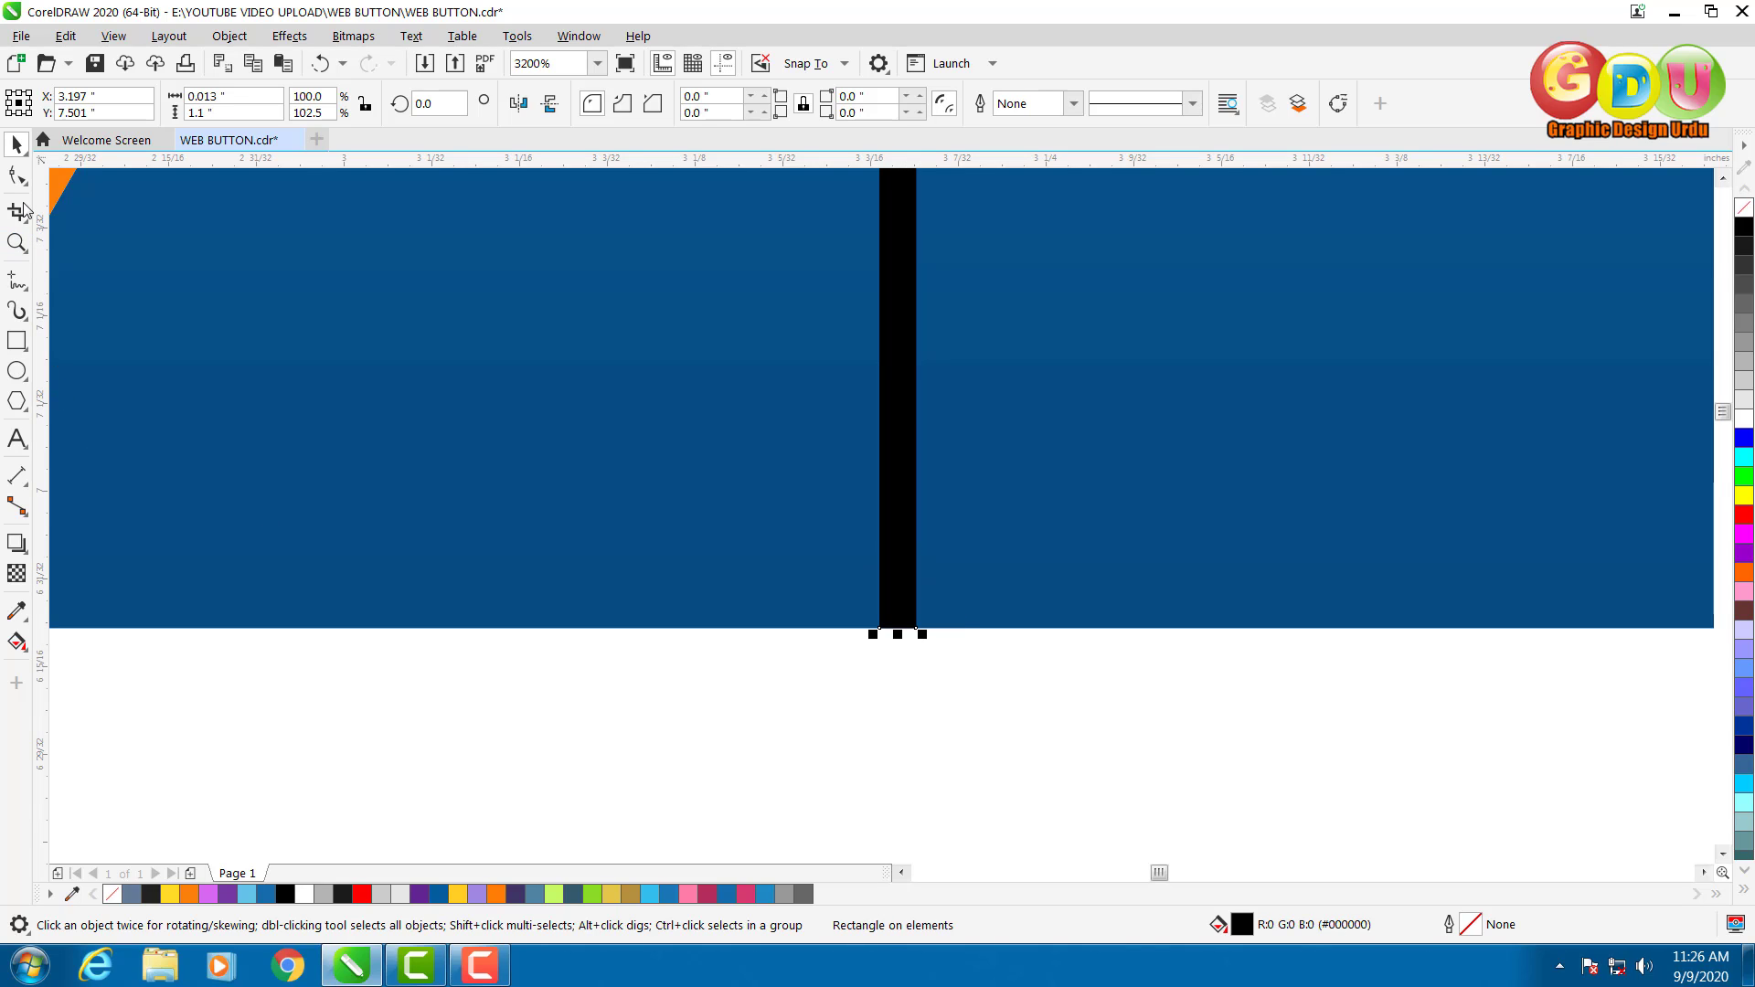
# Skew the thin black rectangle so that it slants along the left edge of the yellow and orange stripe.
pyautogui.click(900, 479)
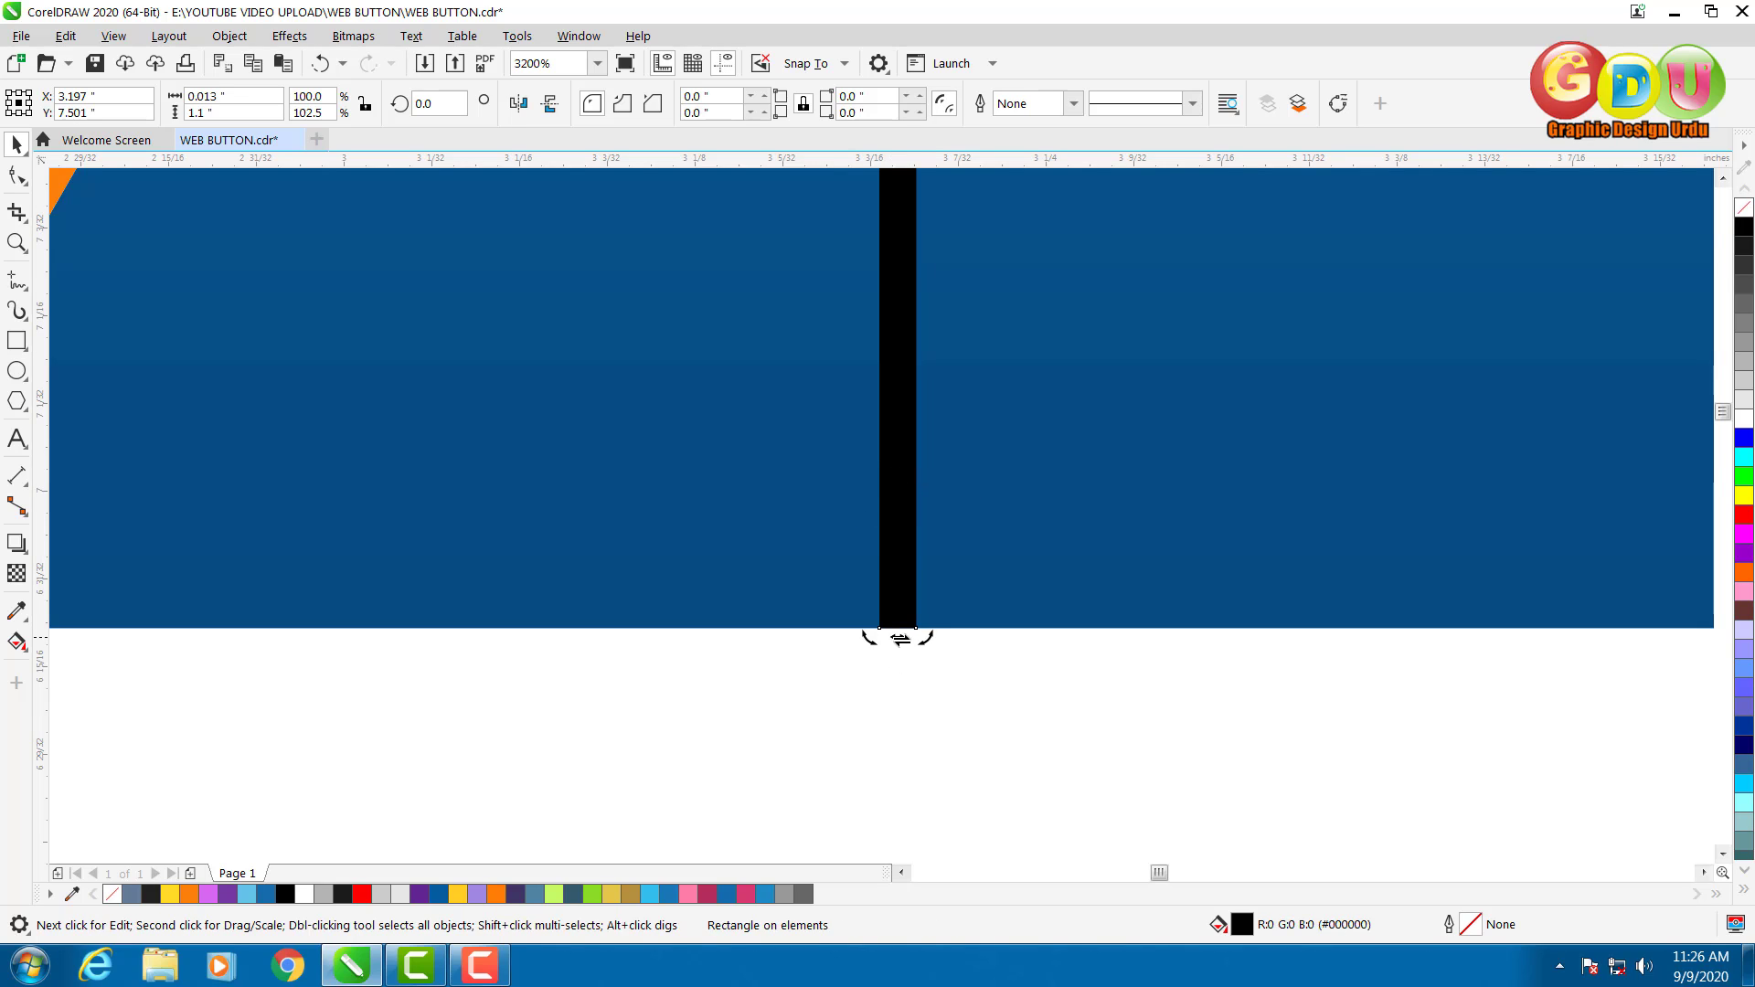
pyautogui.moveTo(900, 637); pyautogui.dragTo(334, 596)
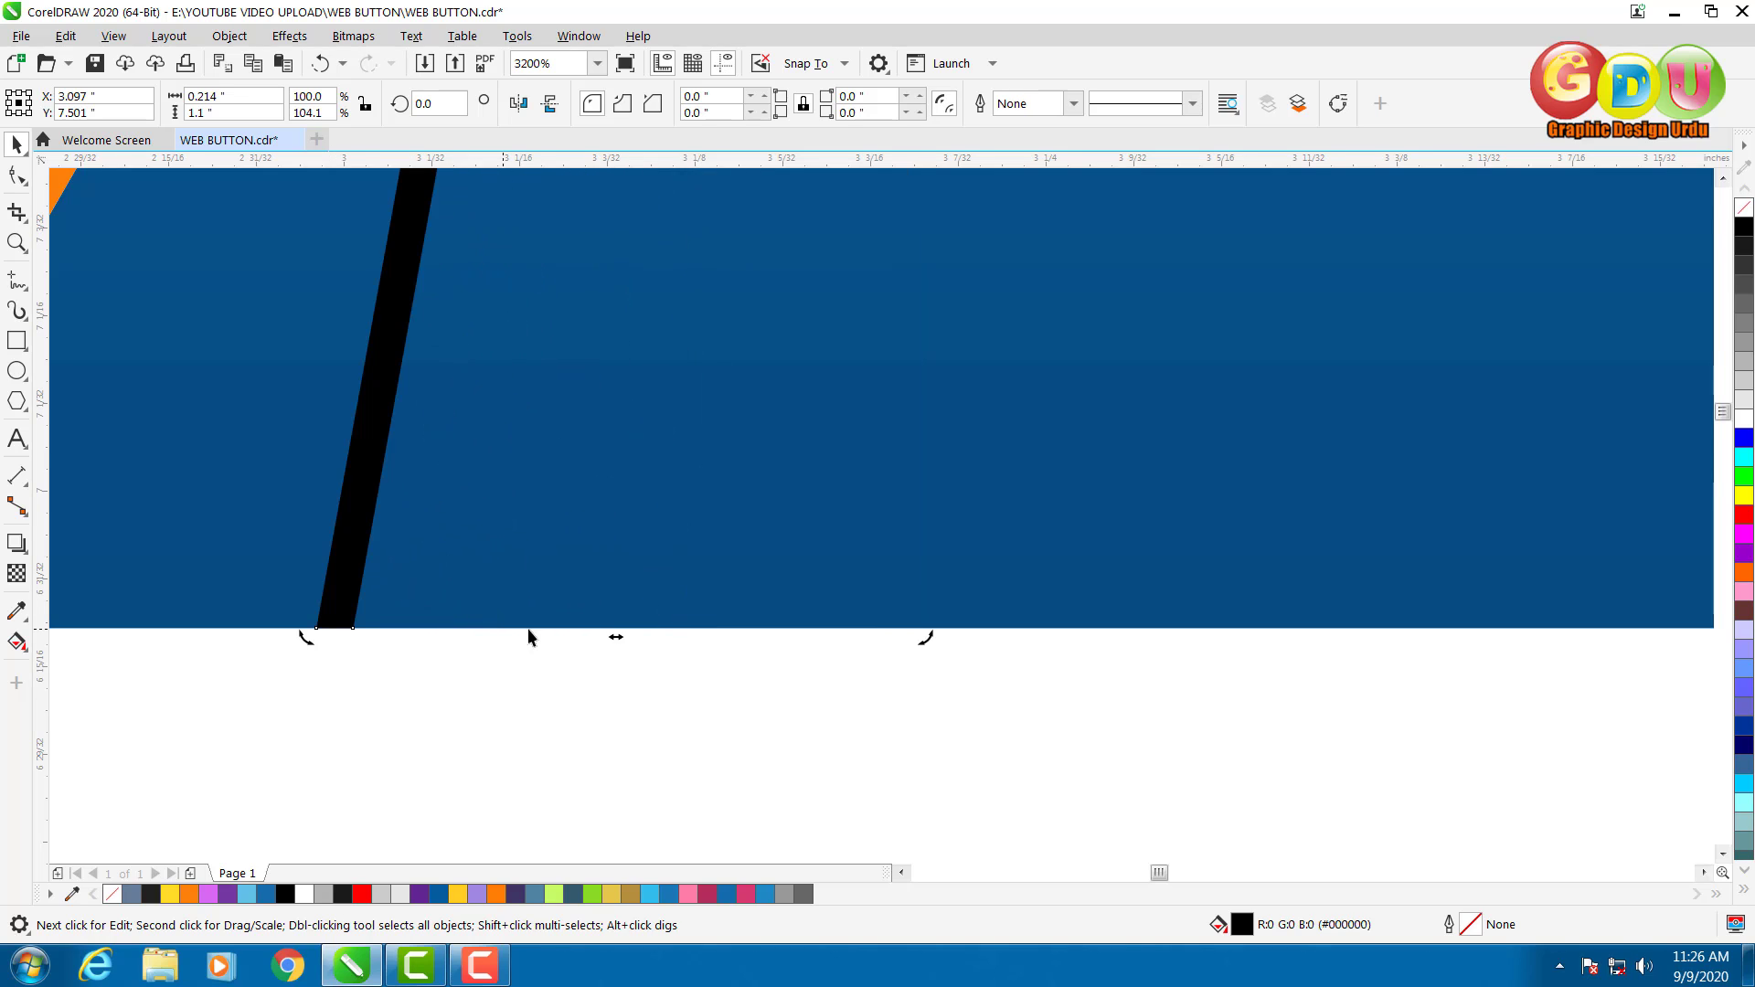
pyautogui.scroll(-4, 529, 629)
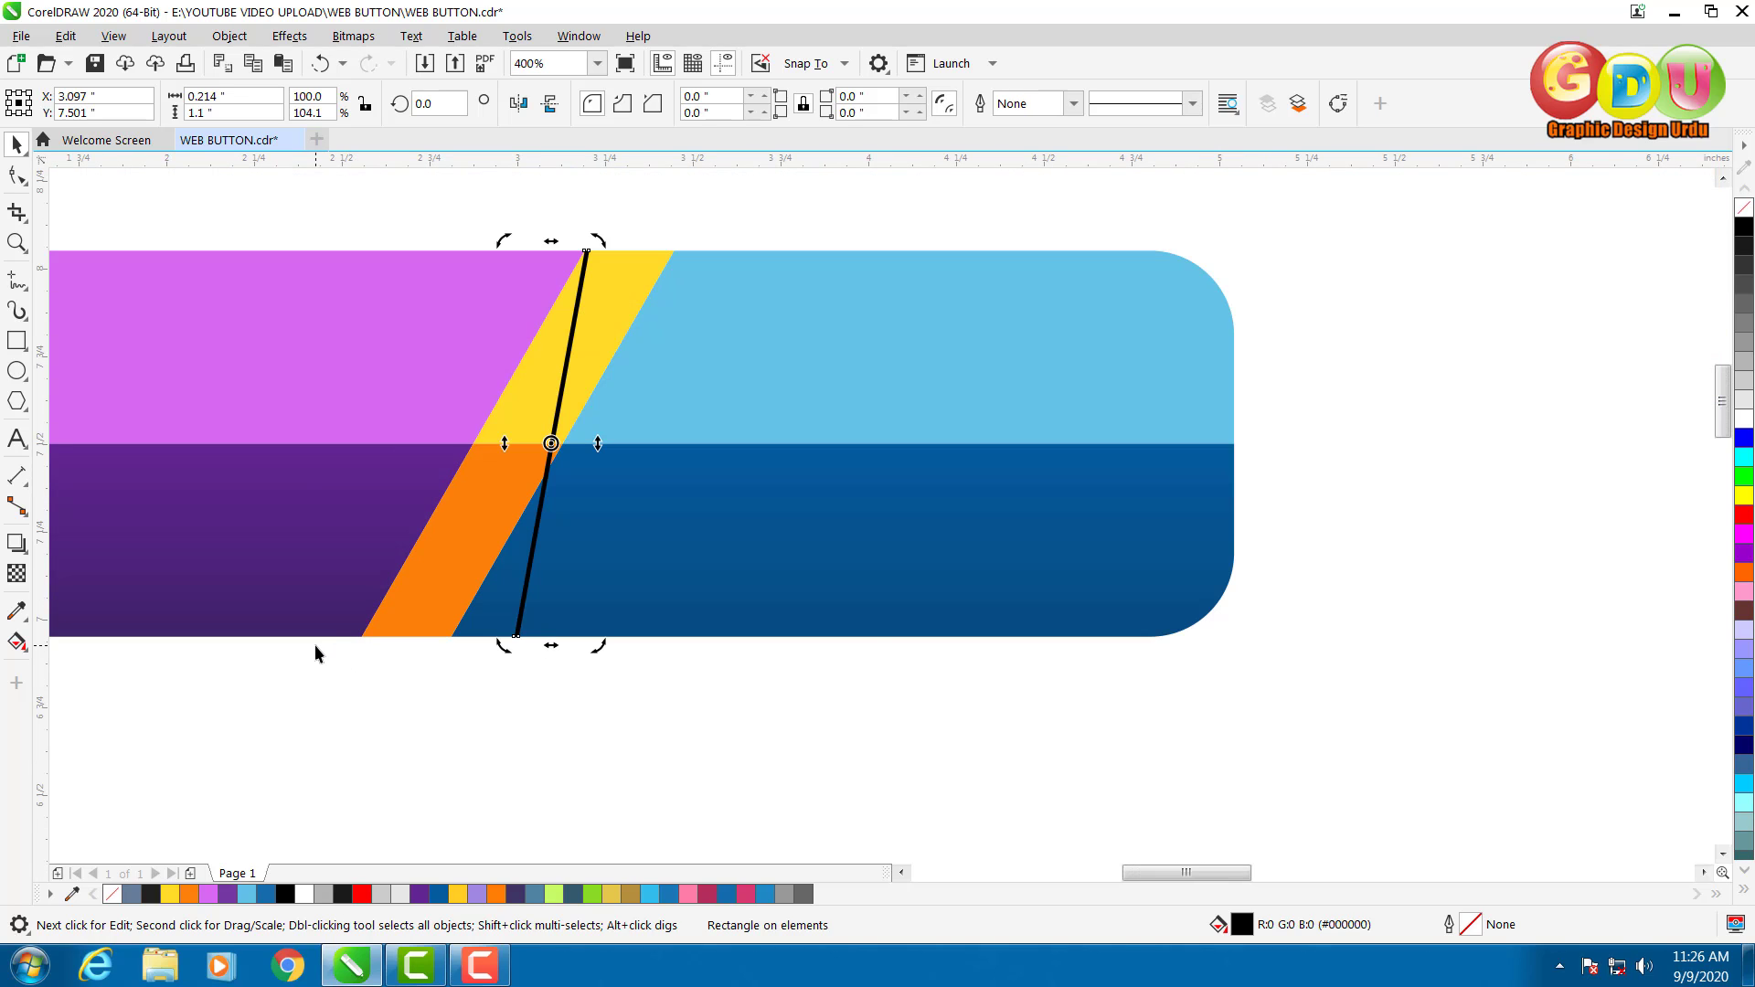
pyautogui.scroll(1, 315, 645)
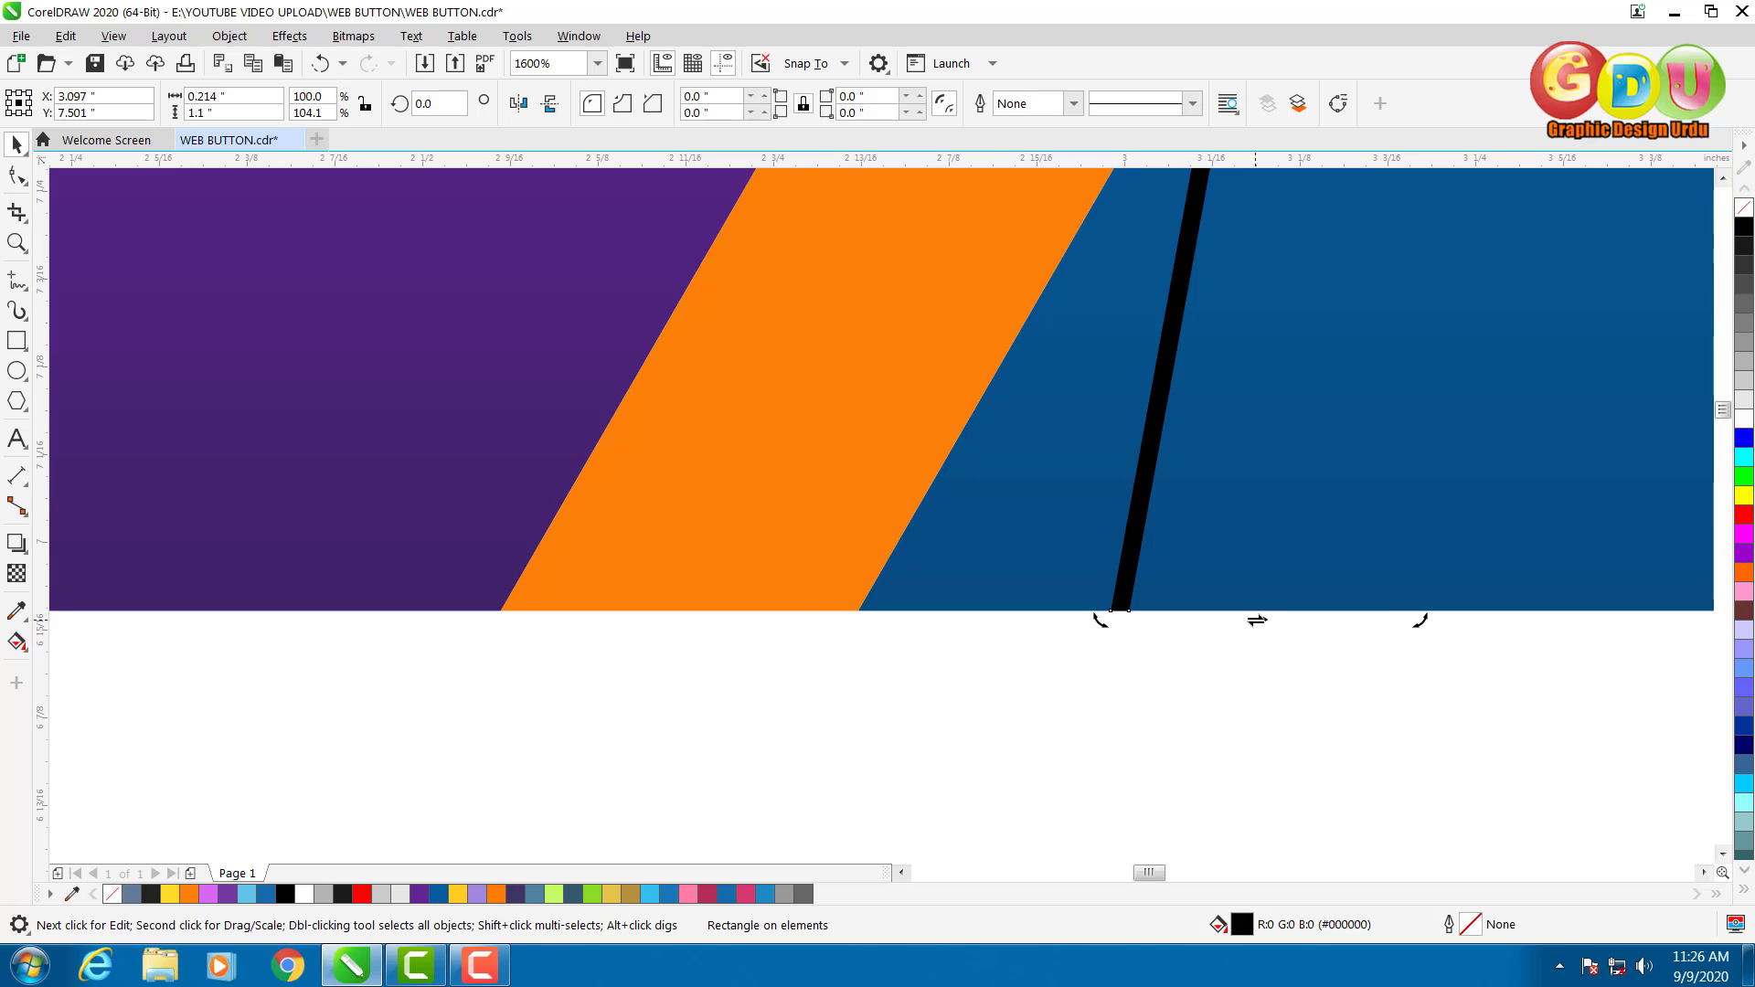
pyautogui.moveTo(1257, 621); pyautogui.dragTo(628, 703)
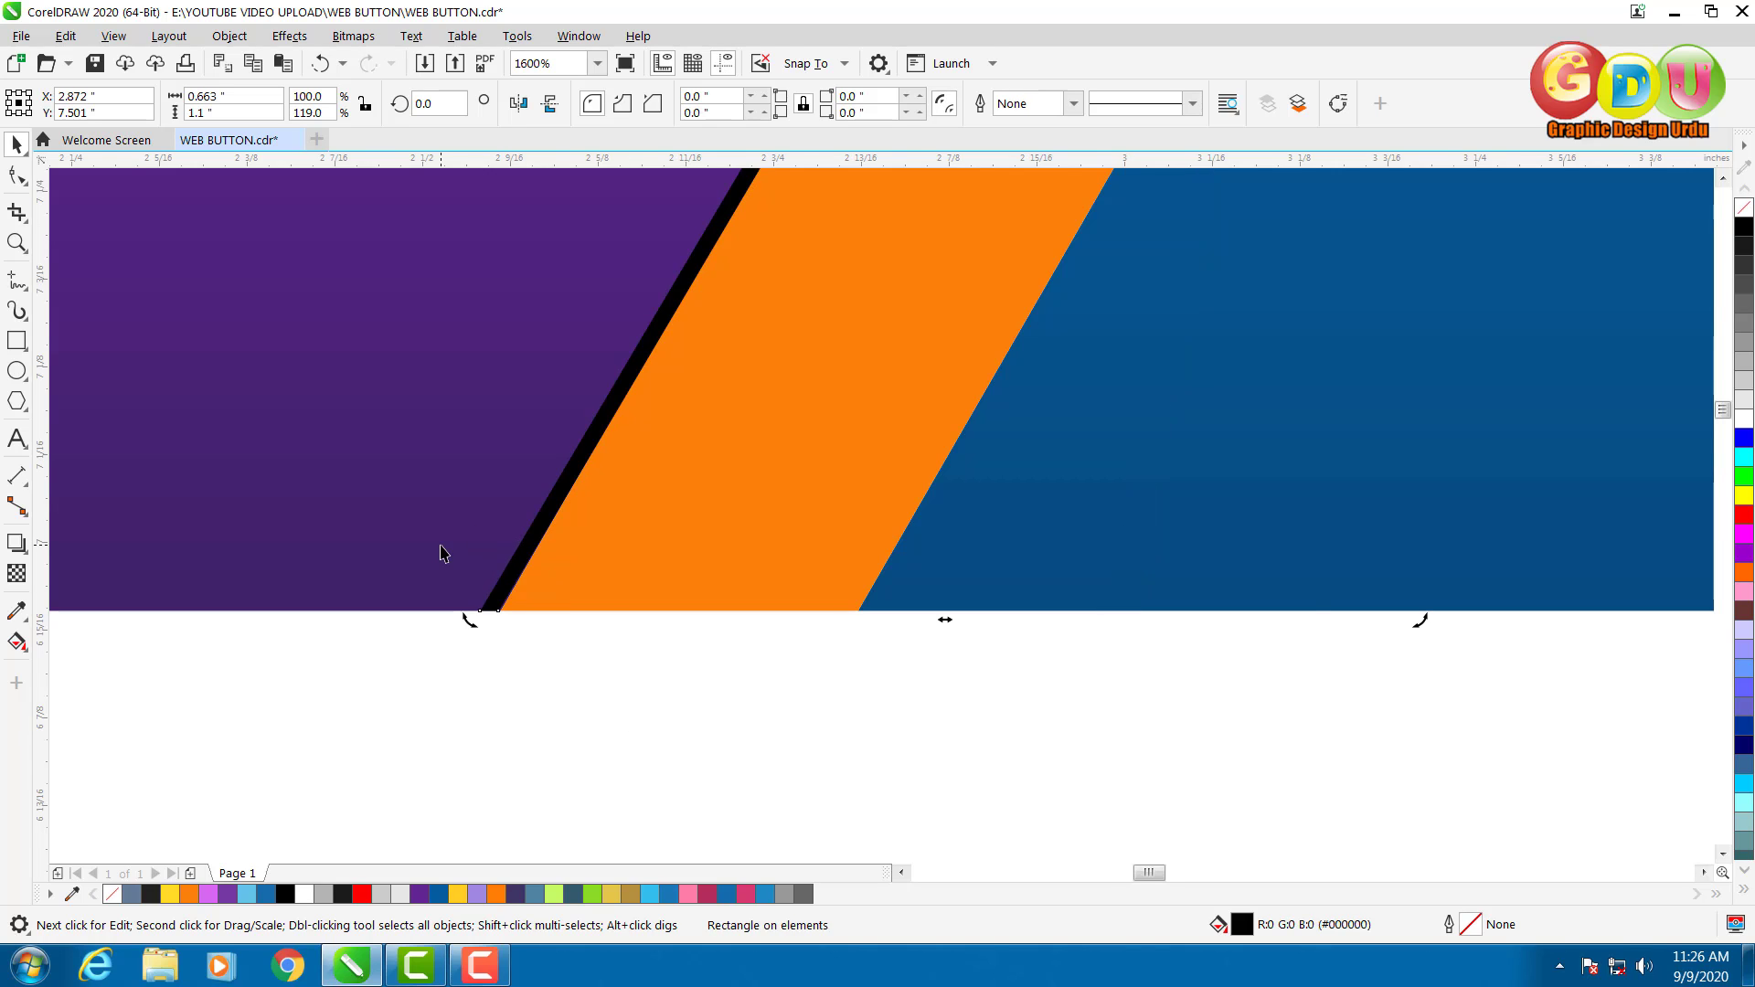
# Convert the slanted black strip beside the diagonal stripe to curves.
pyautogui.scroll(-2, 442, 553)
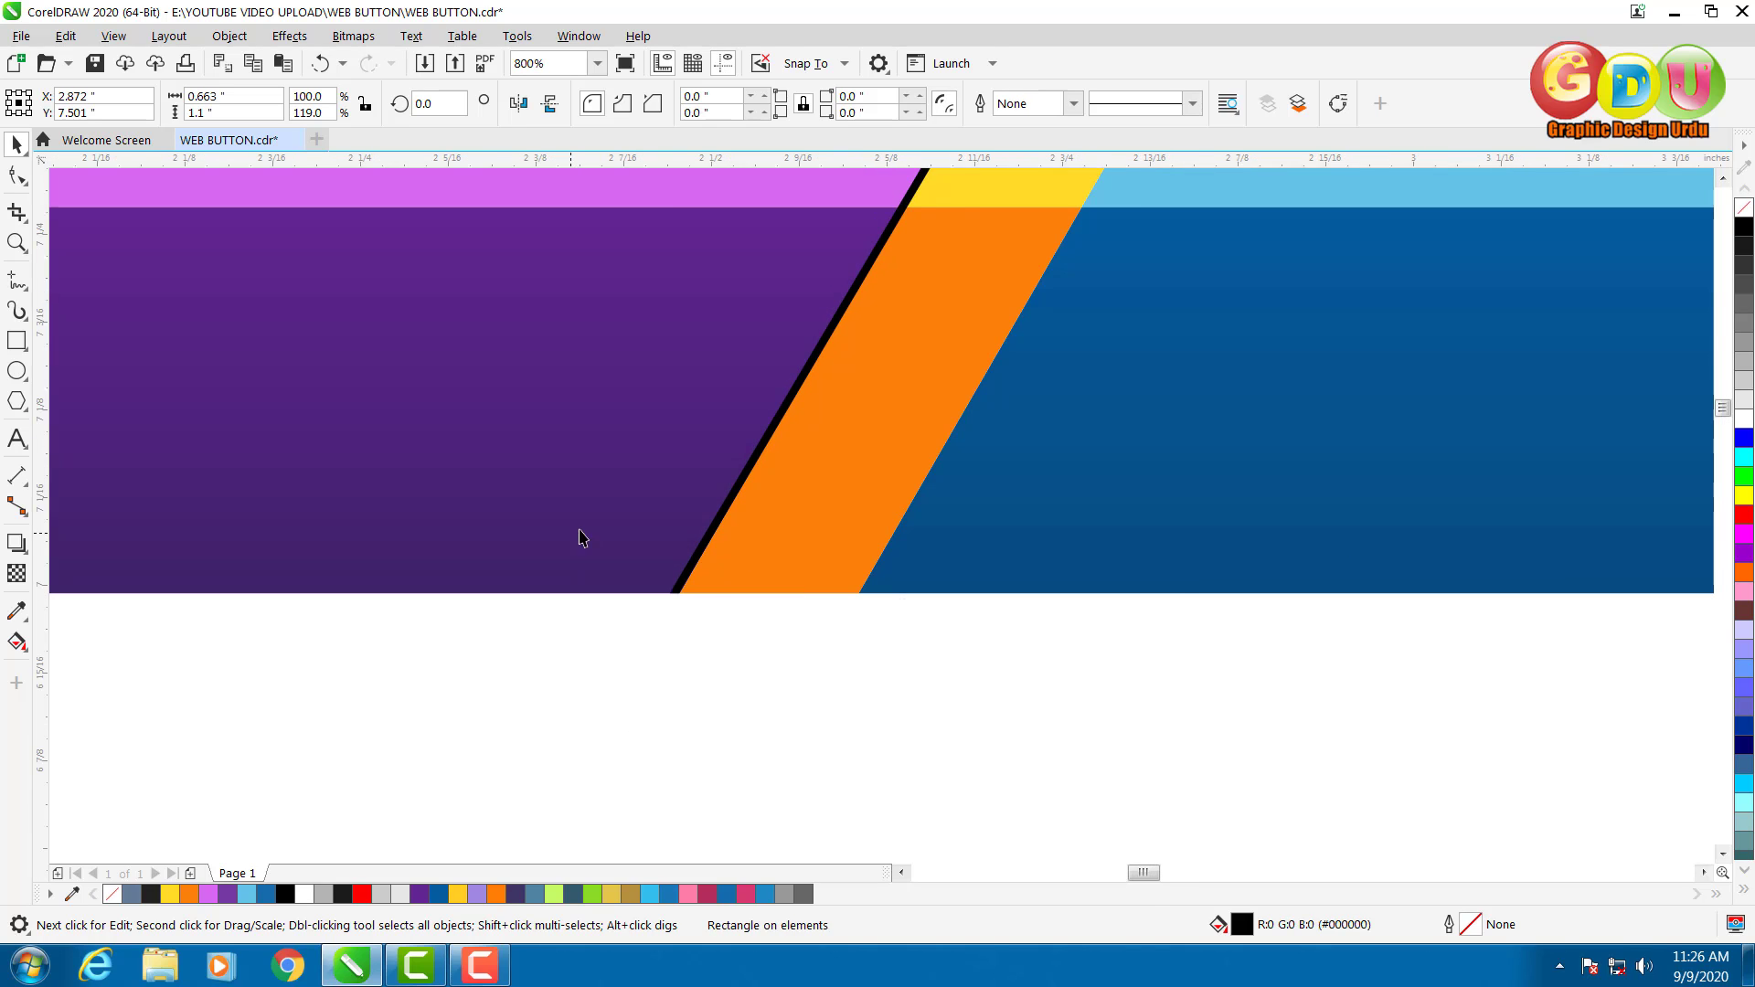
pyautogui.scroll(2, 579, 537)
pyautogui.click(862, 667)
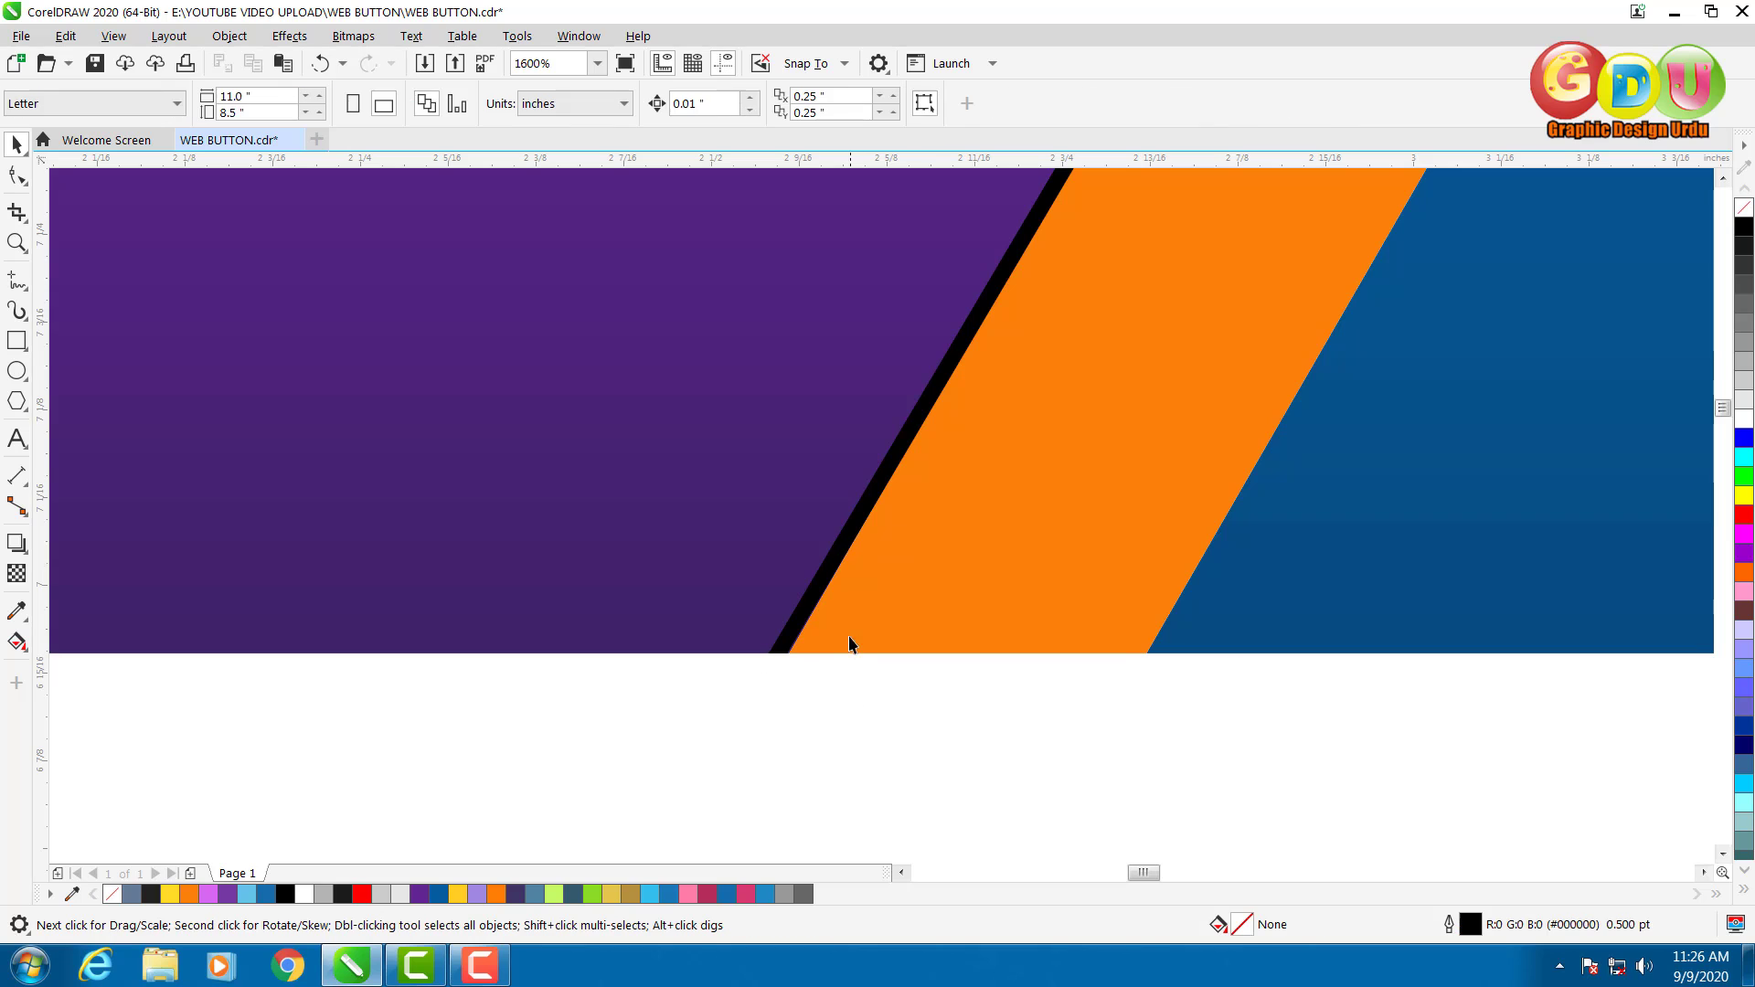
pyautogui.click(818, 599)
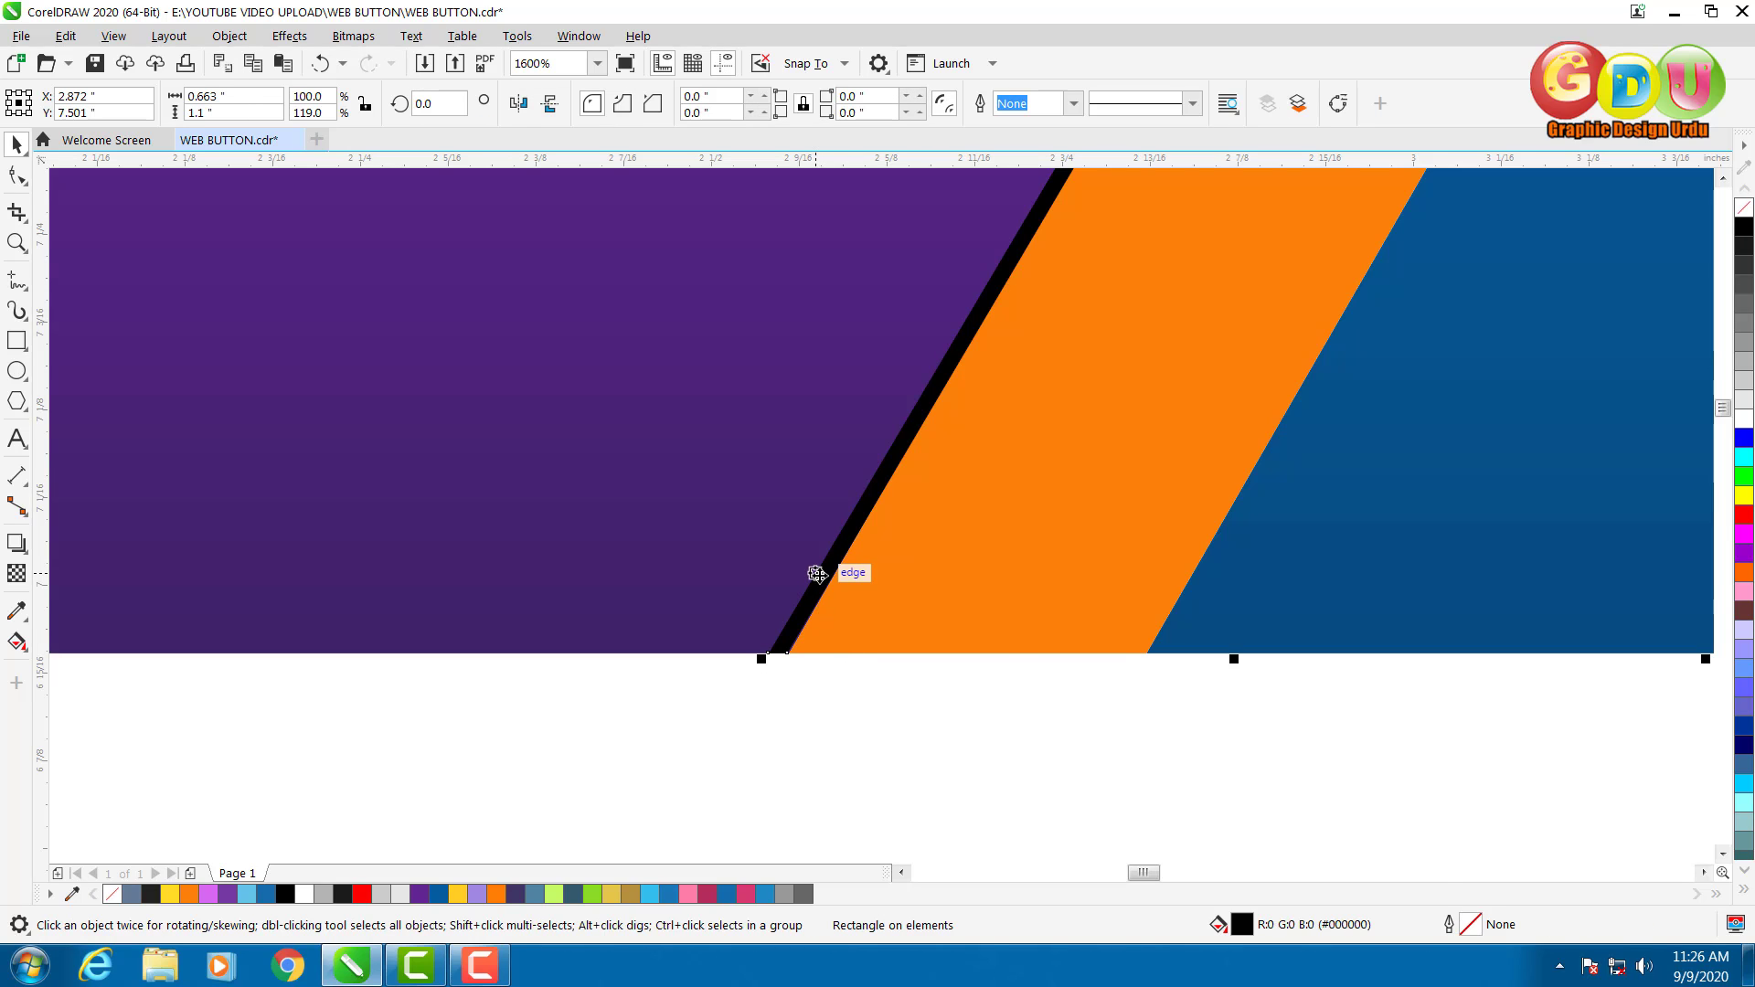
pyautogui.rightClick(819, 577)
pyautogui.click(877, 364)
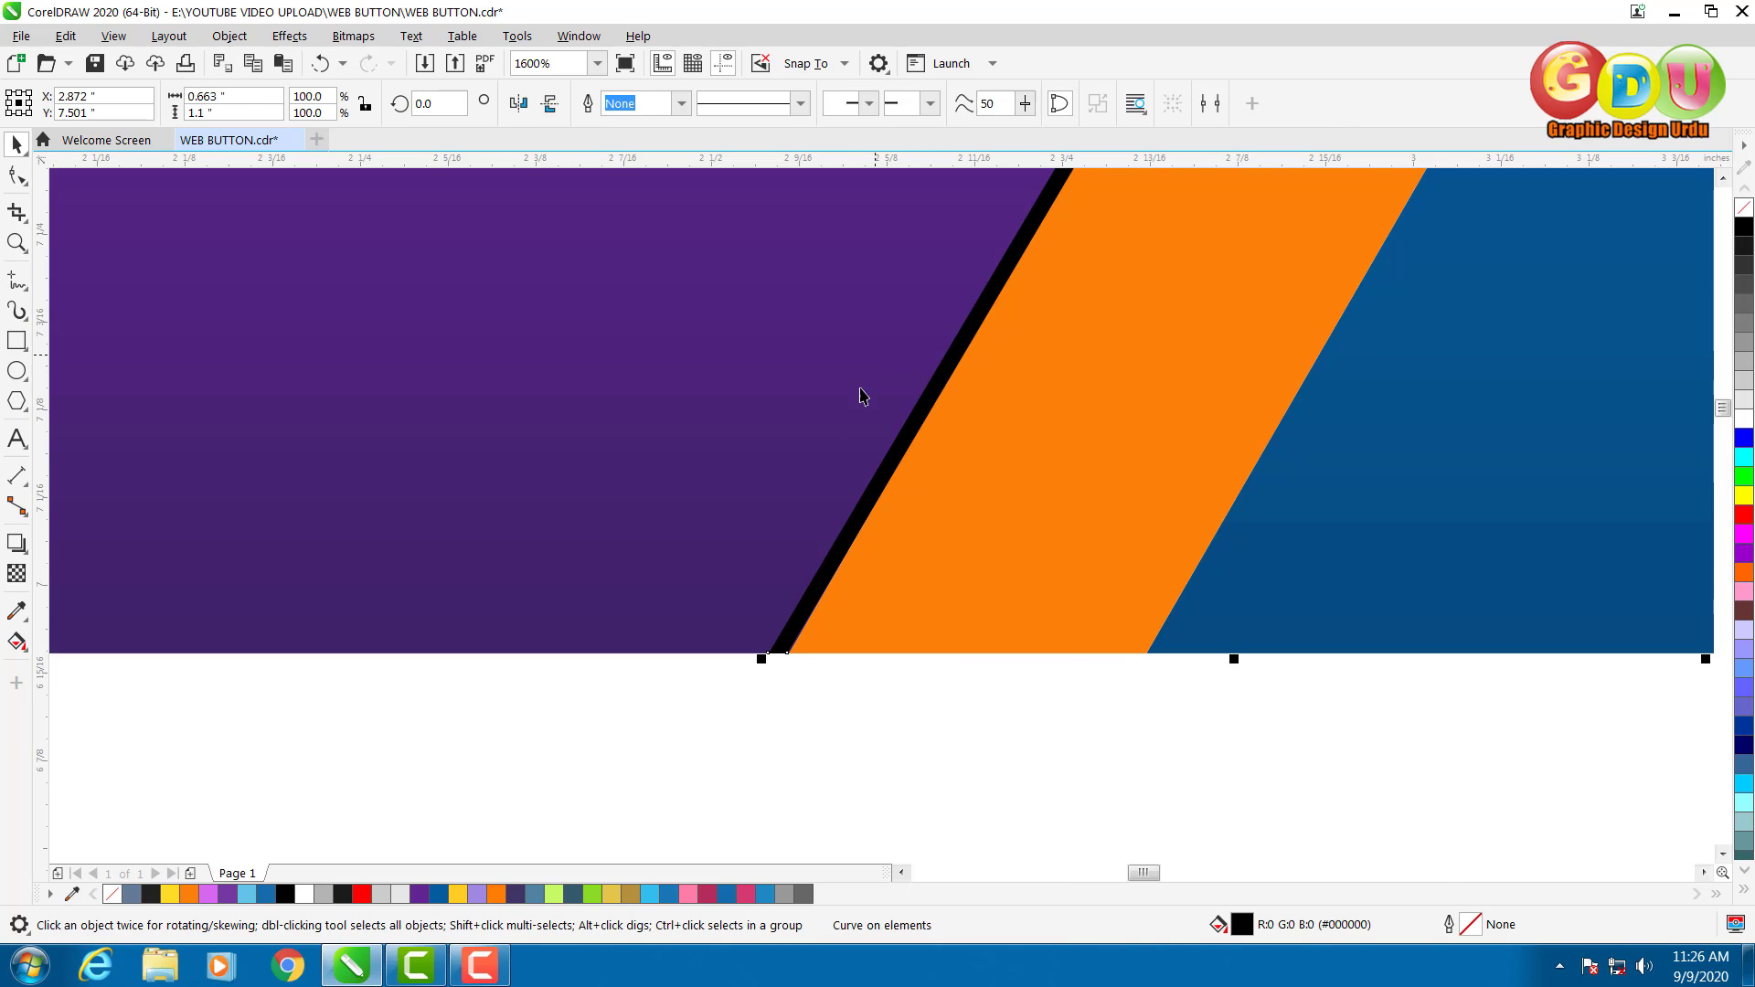
# Move the lower-left node of the slanted black strip outward along the button's base so the strip widens downward, about 0.88 inches wide overall.
pyautogui.press('F10')
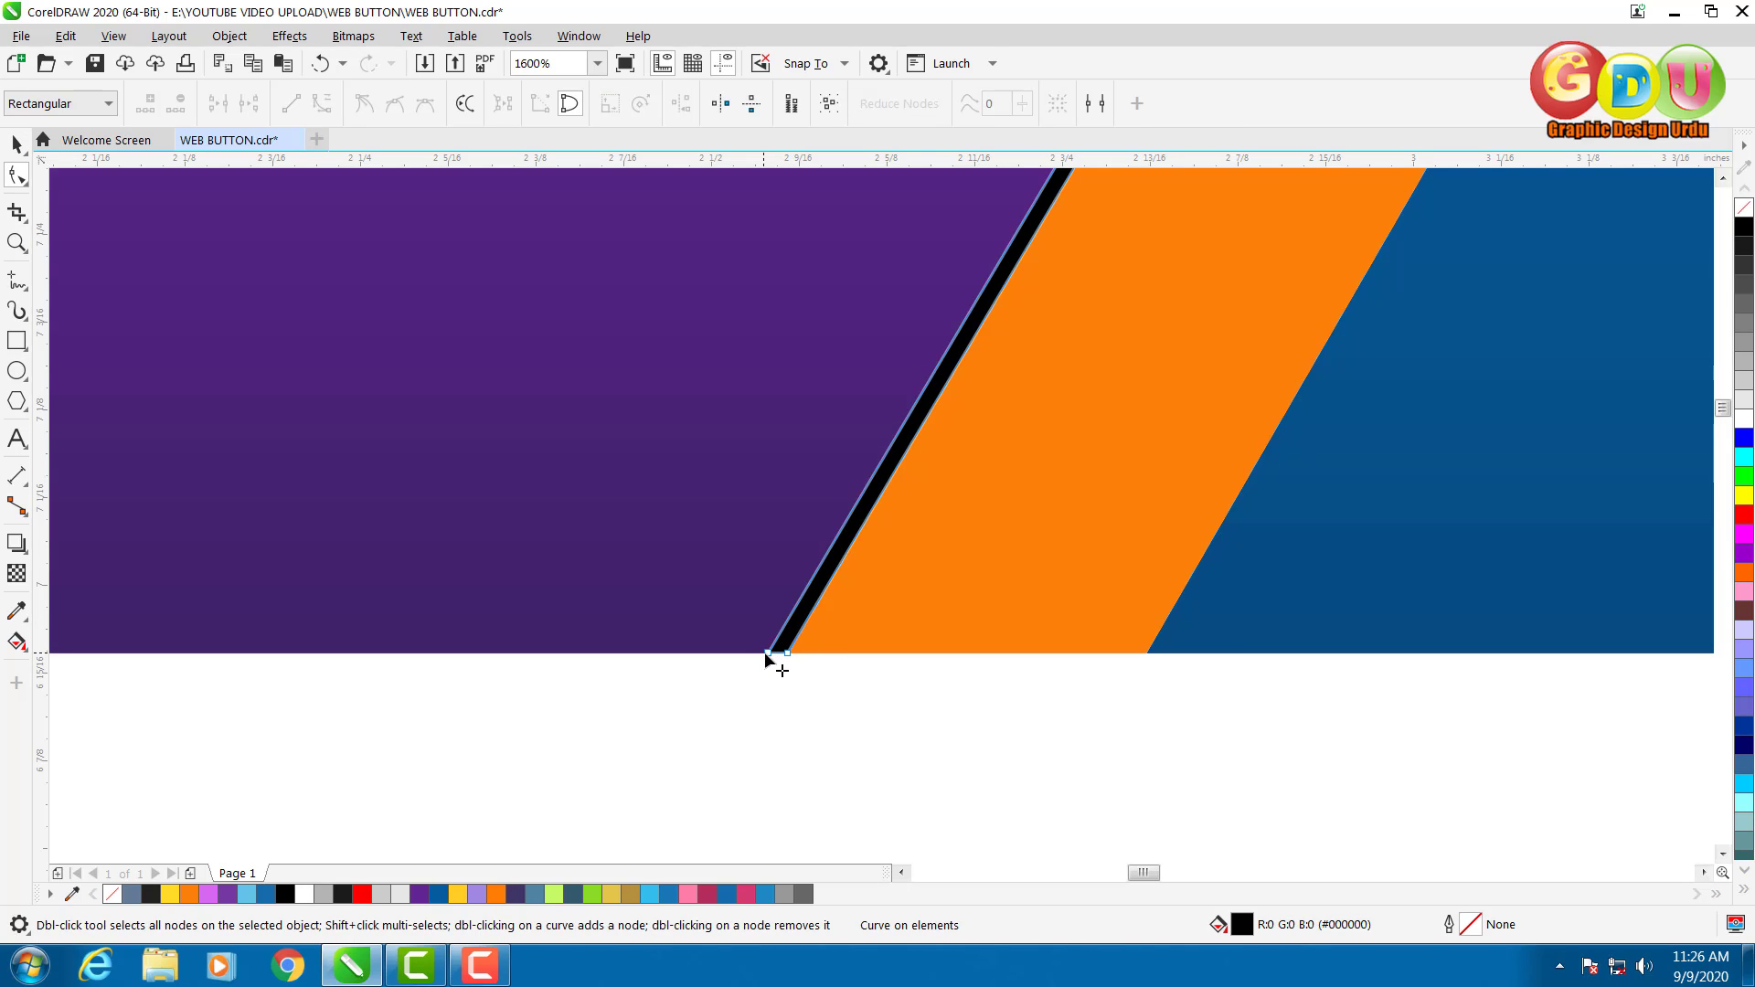
pyautogui.moveTo(765, 653); pyautogui.dragTo(428, 651)
pyautogui.scroll(-3, 655, 704)
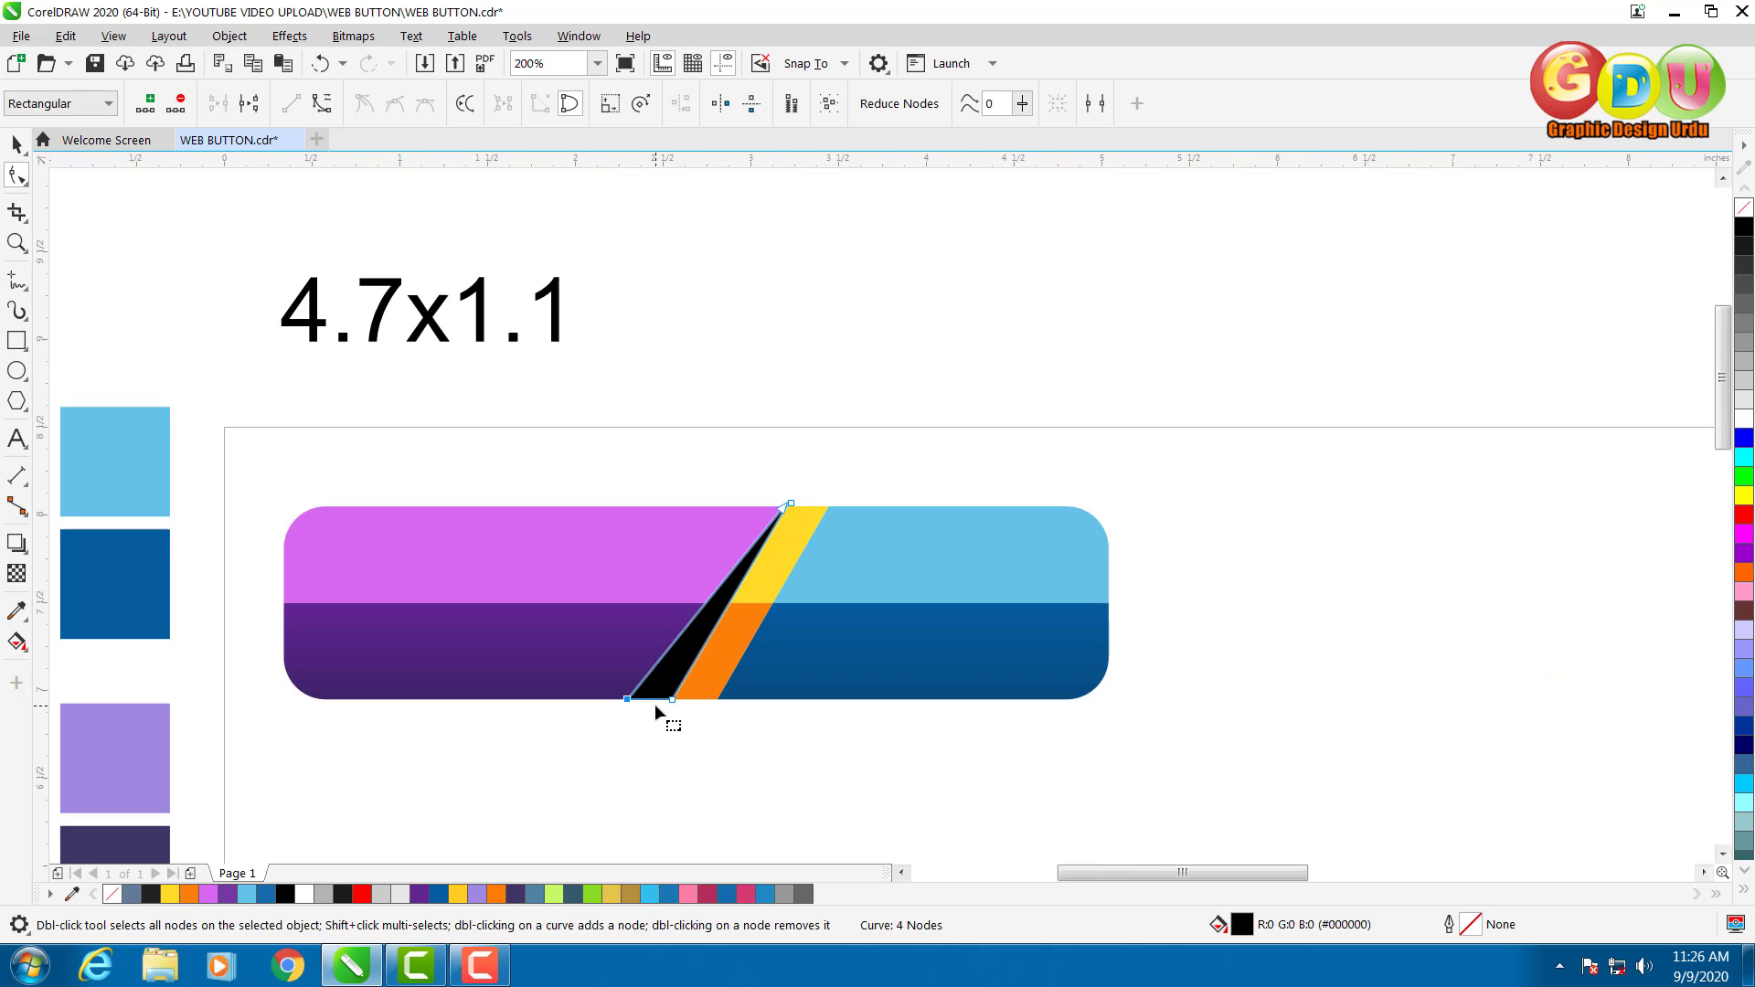
pyautogui.scroll(2, 659, 704)
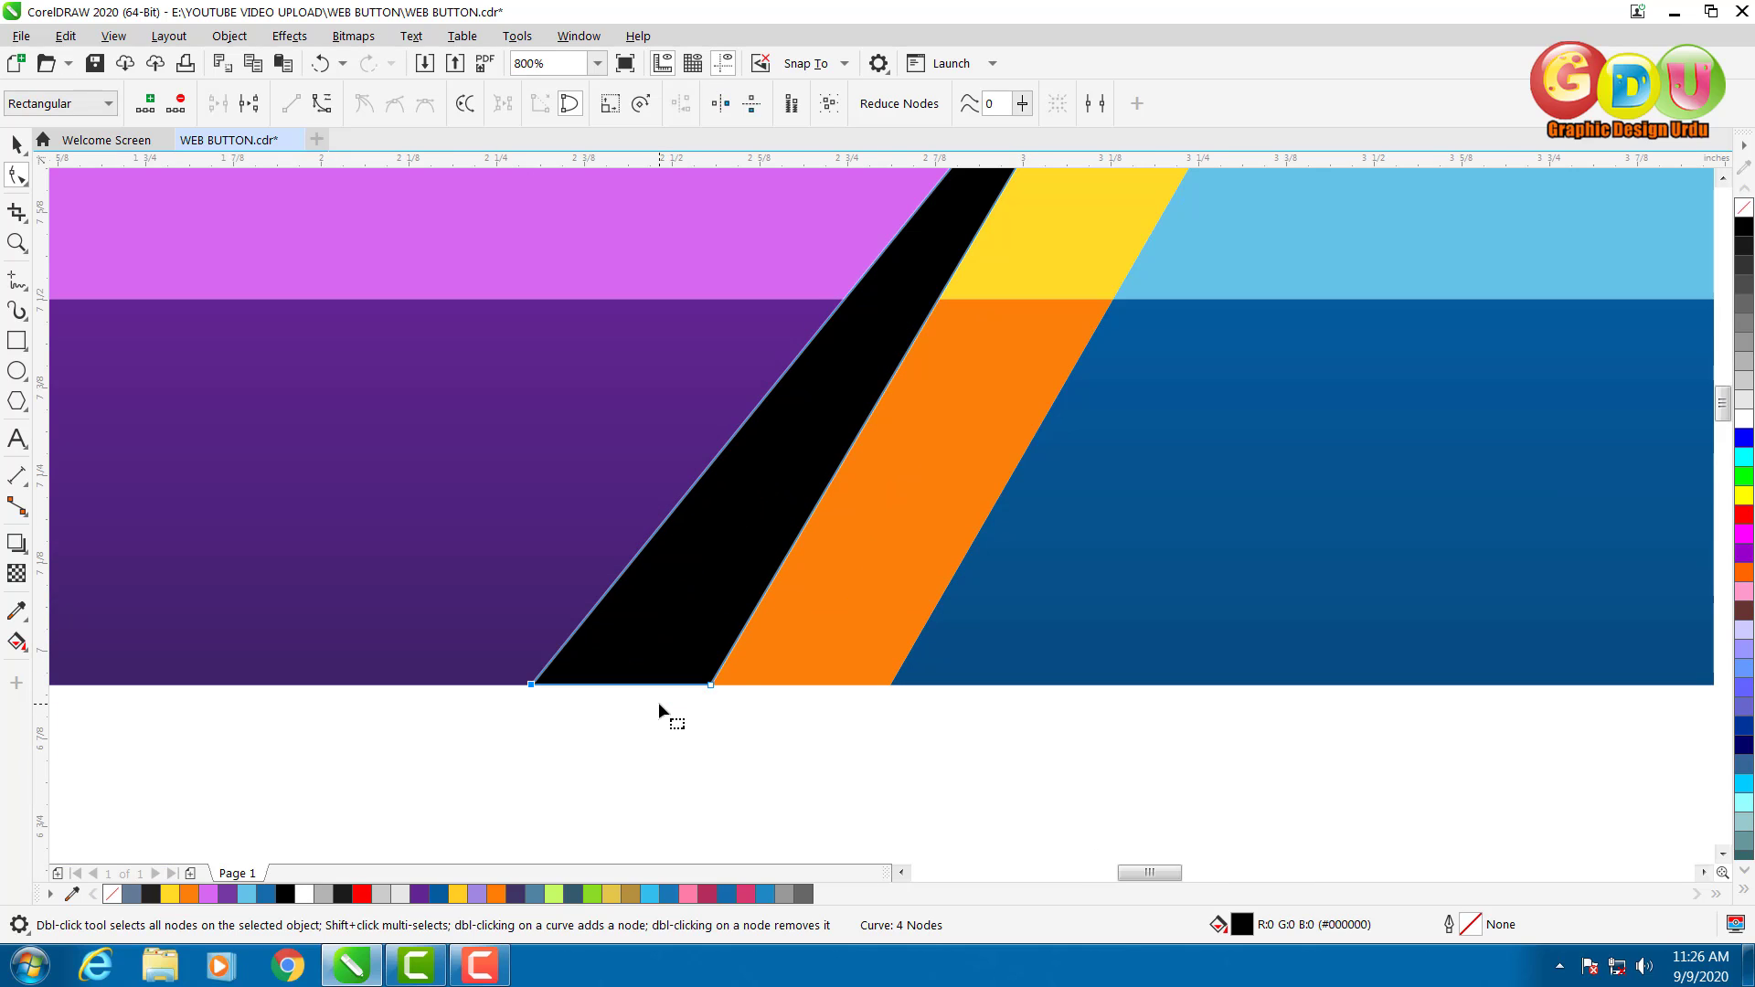
pyautogui.scroll(1, 658, 702)
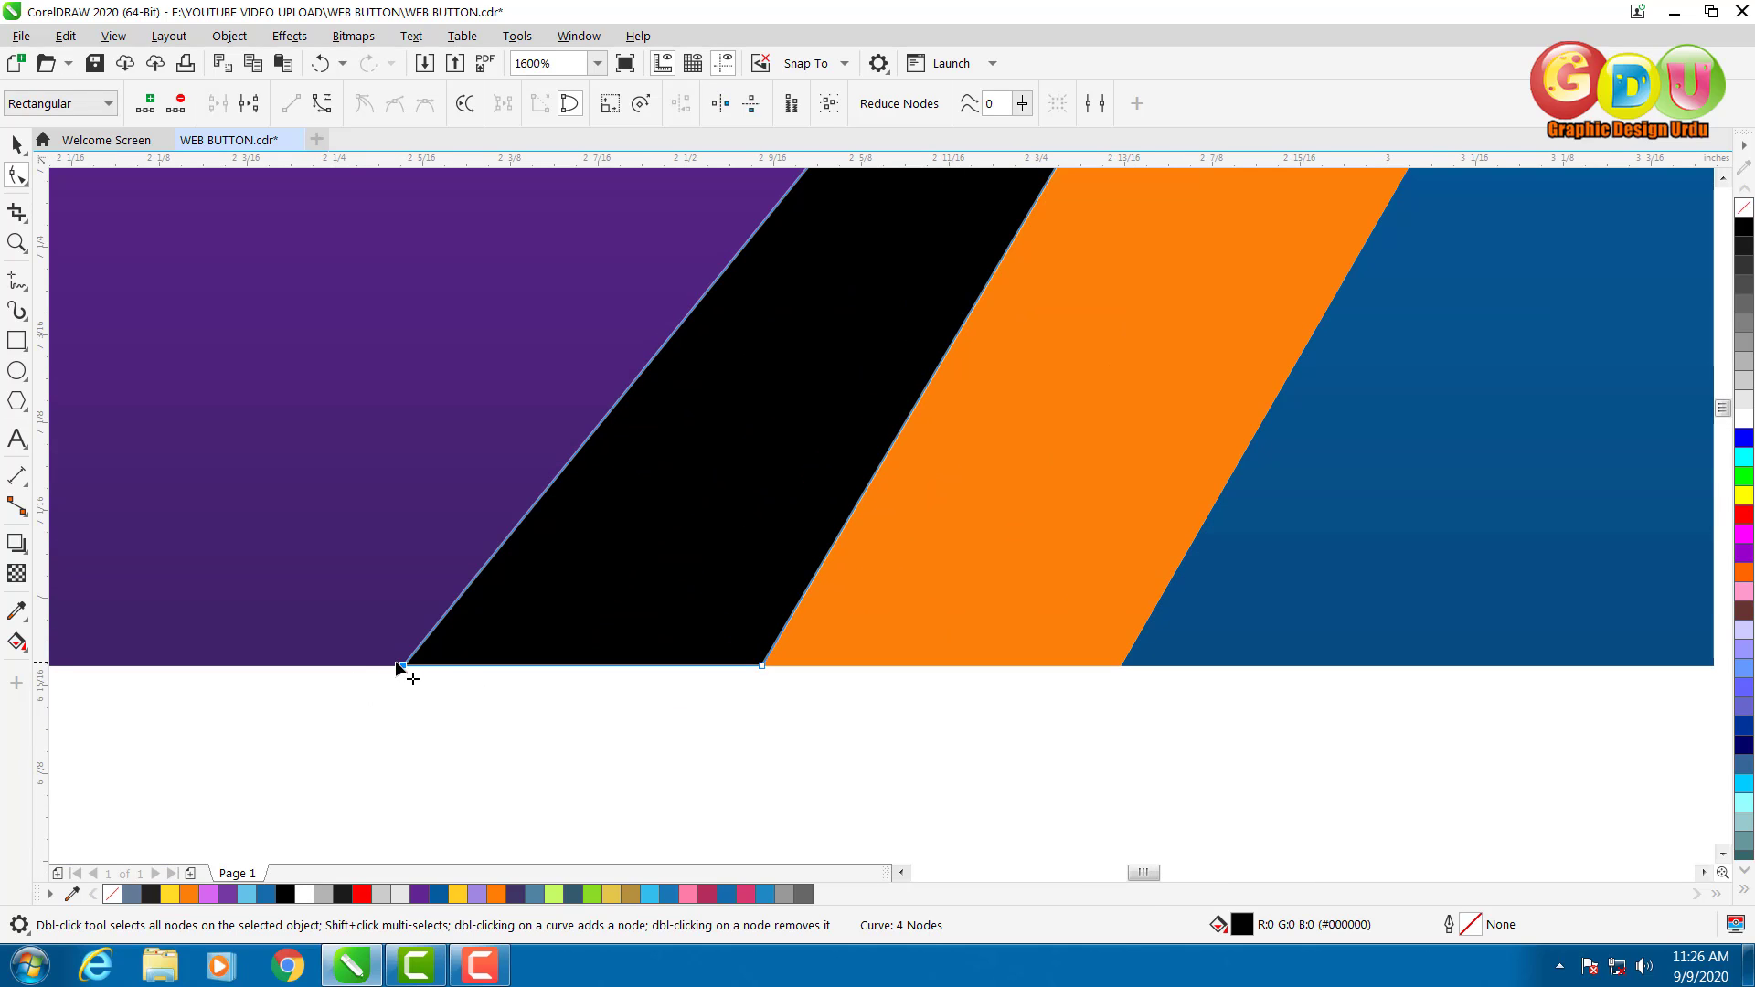
pyautogui.moveTo(404, 665); pyautogui.dragTo(445, 668)
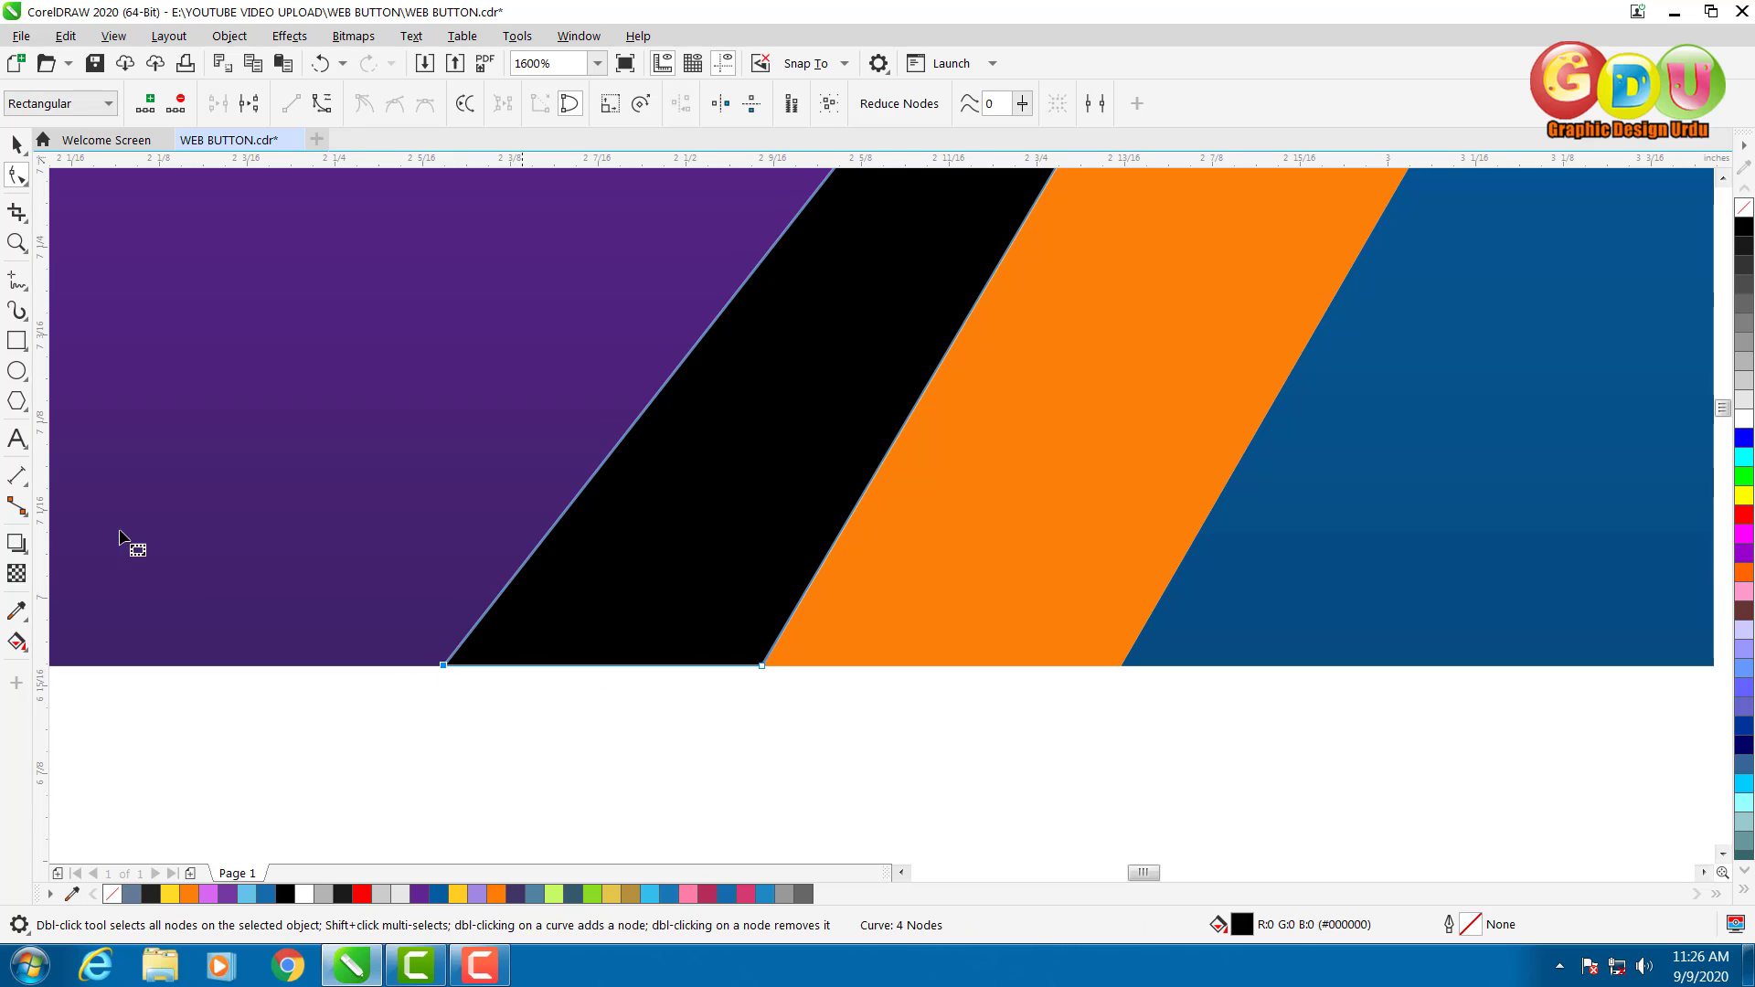
pyautogui.press('space')
pyautogui.click(724, 706)
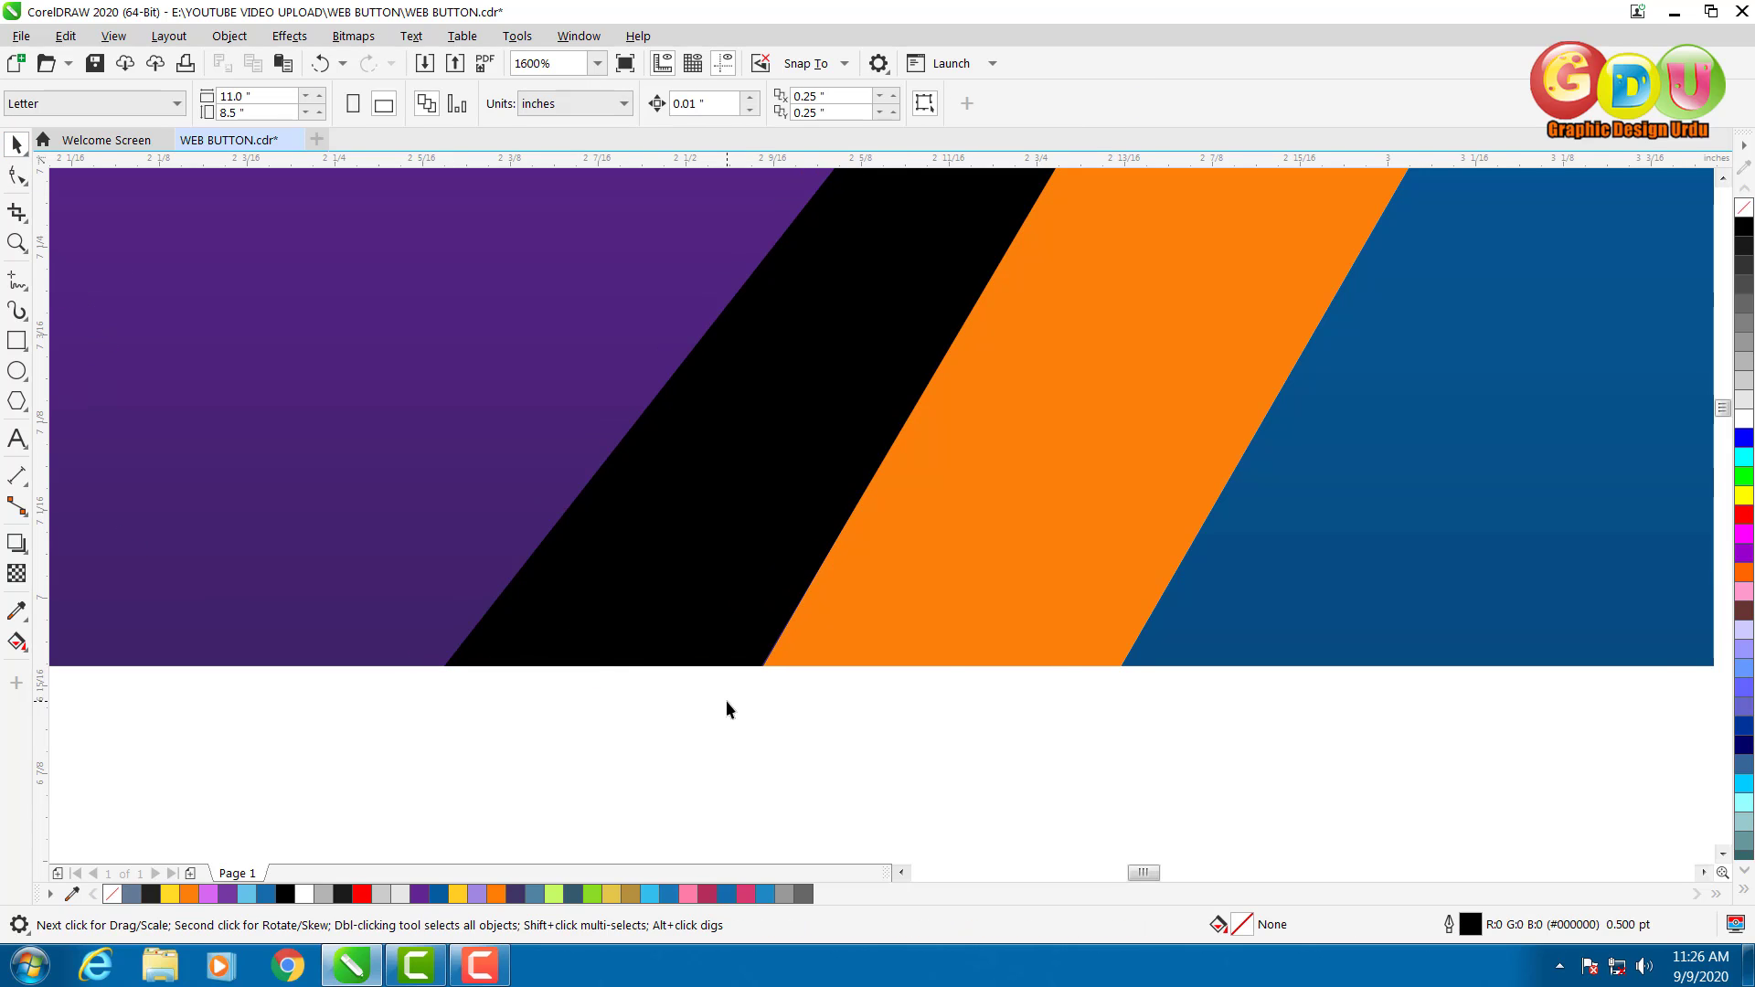
# Apply a linear fountain transparency to the black wedge, fading from its upper tip to its base, and shift the midpoint towards the tip.
pyautogui.scroll(-2, 727, 697)
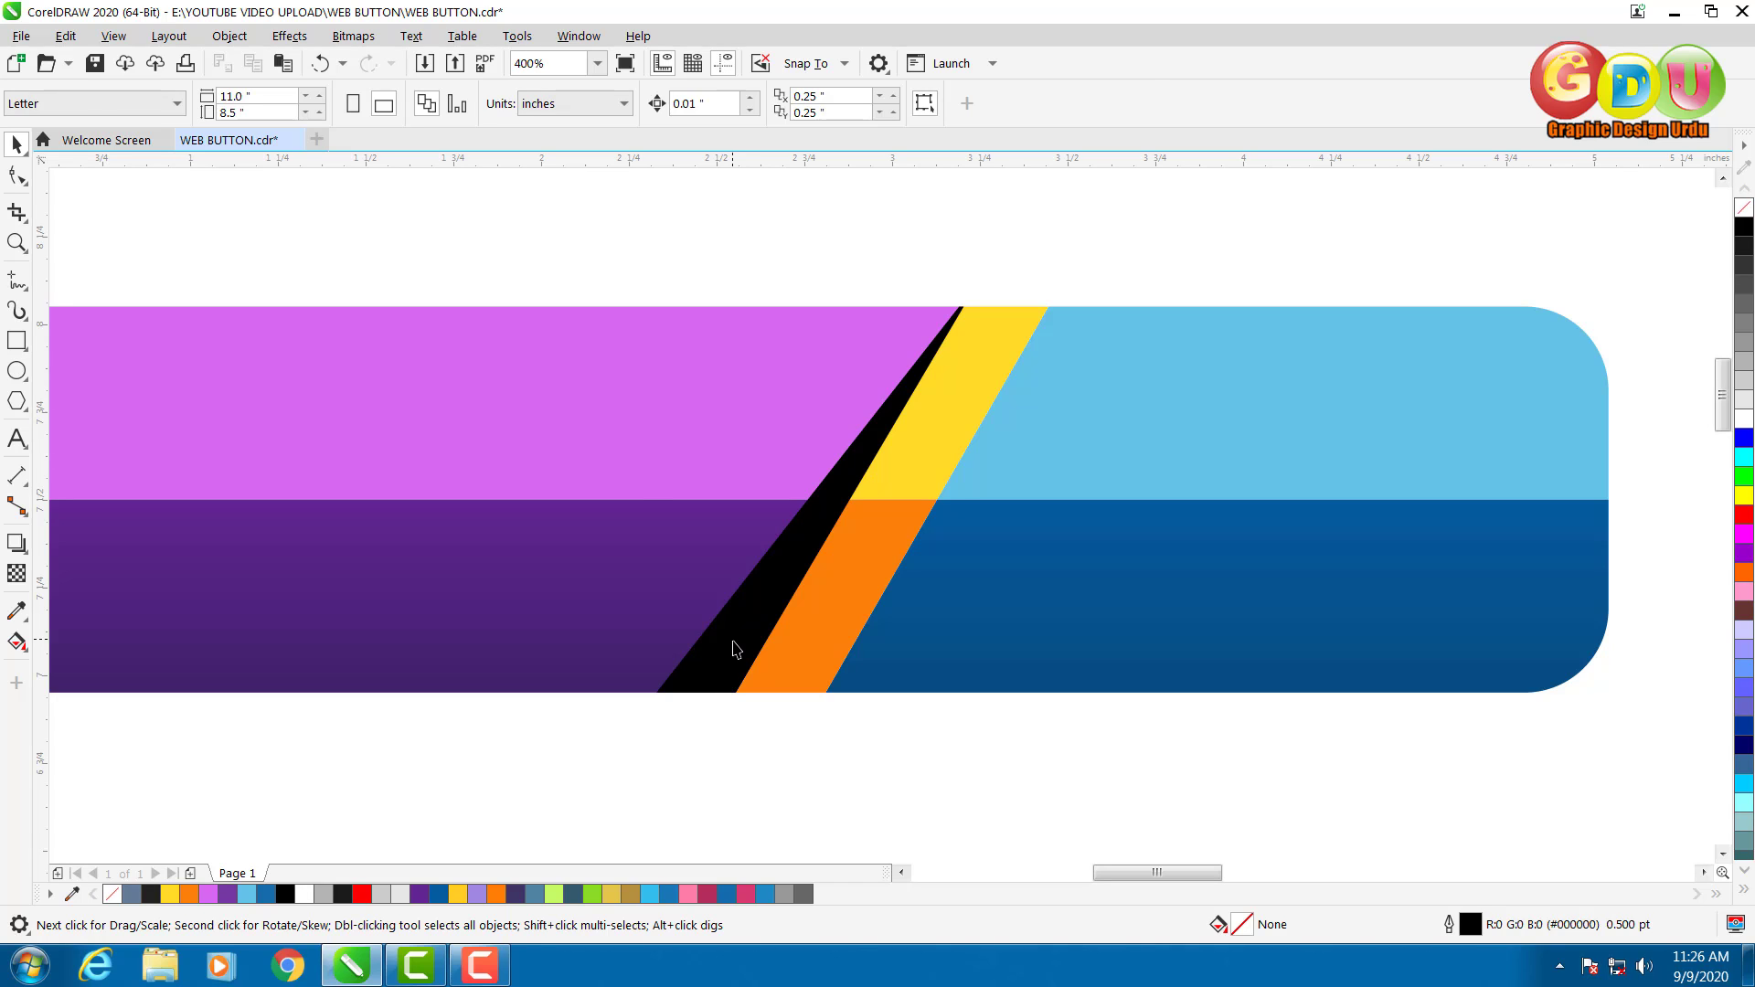
pyautogui.click(736, 650)
pyautogui.click(17, 574)
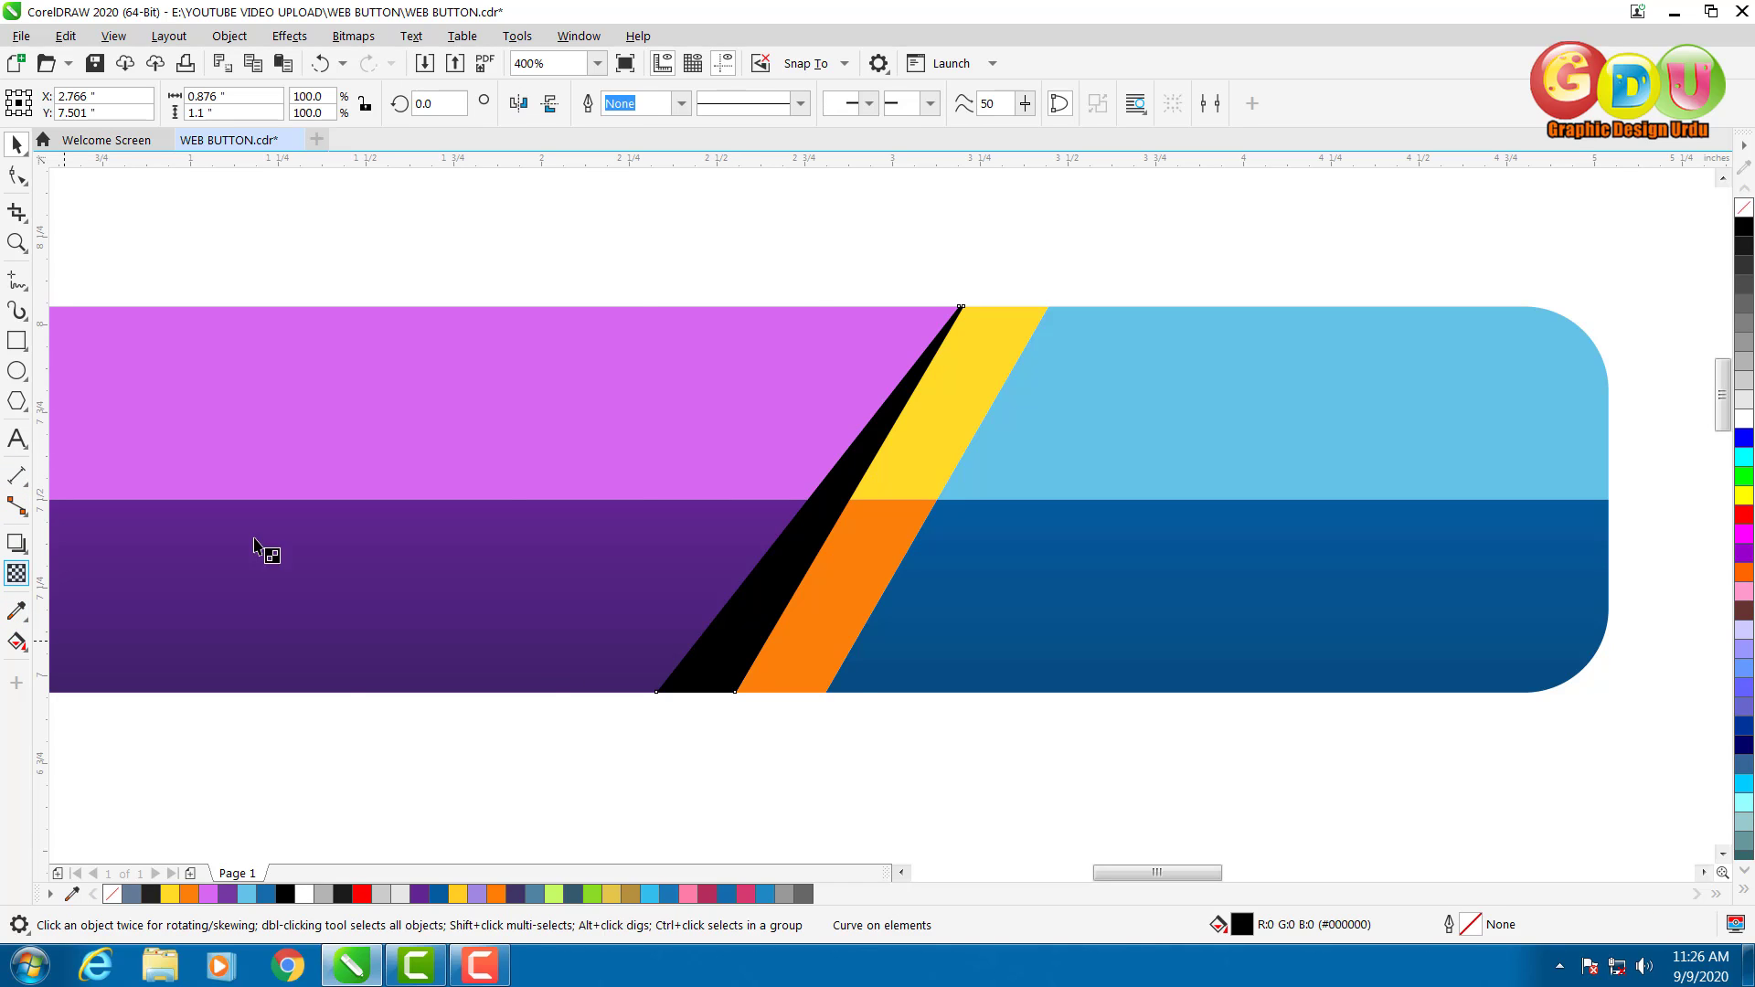
pyautogui.moveTo(960, 308); pyautogui.dragTo(717, 646)
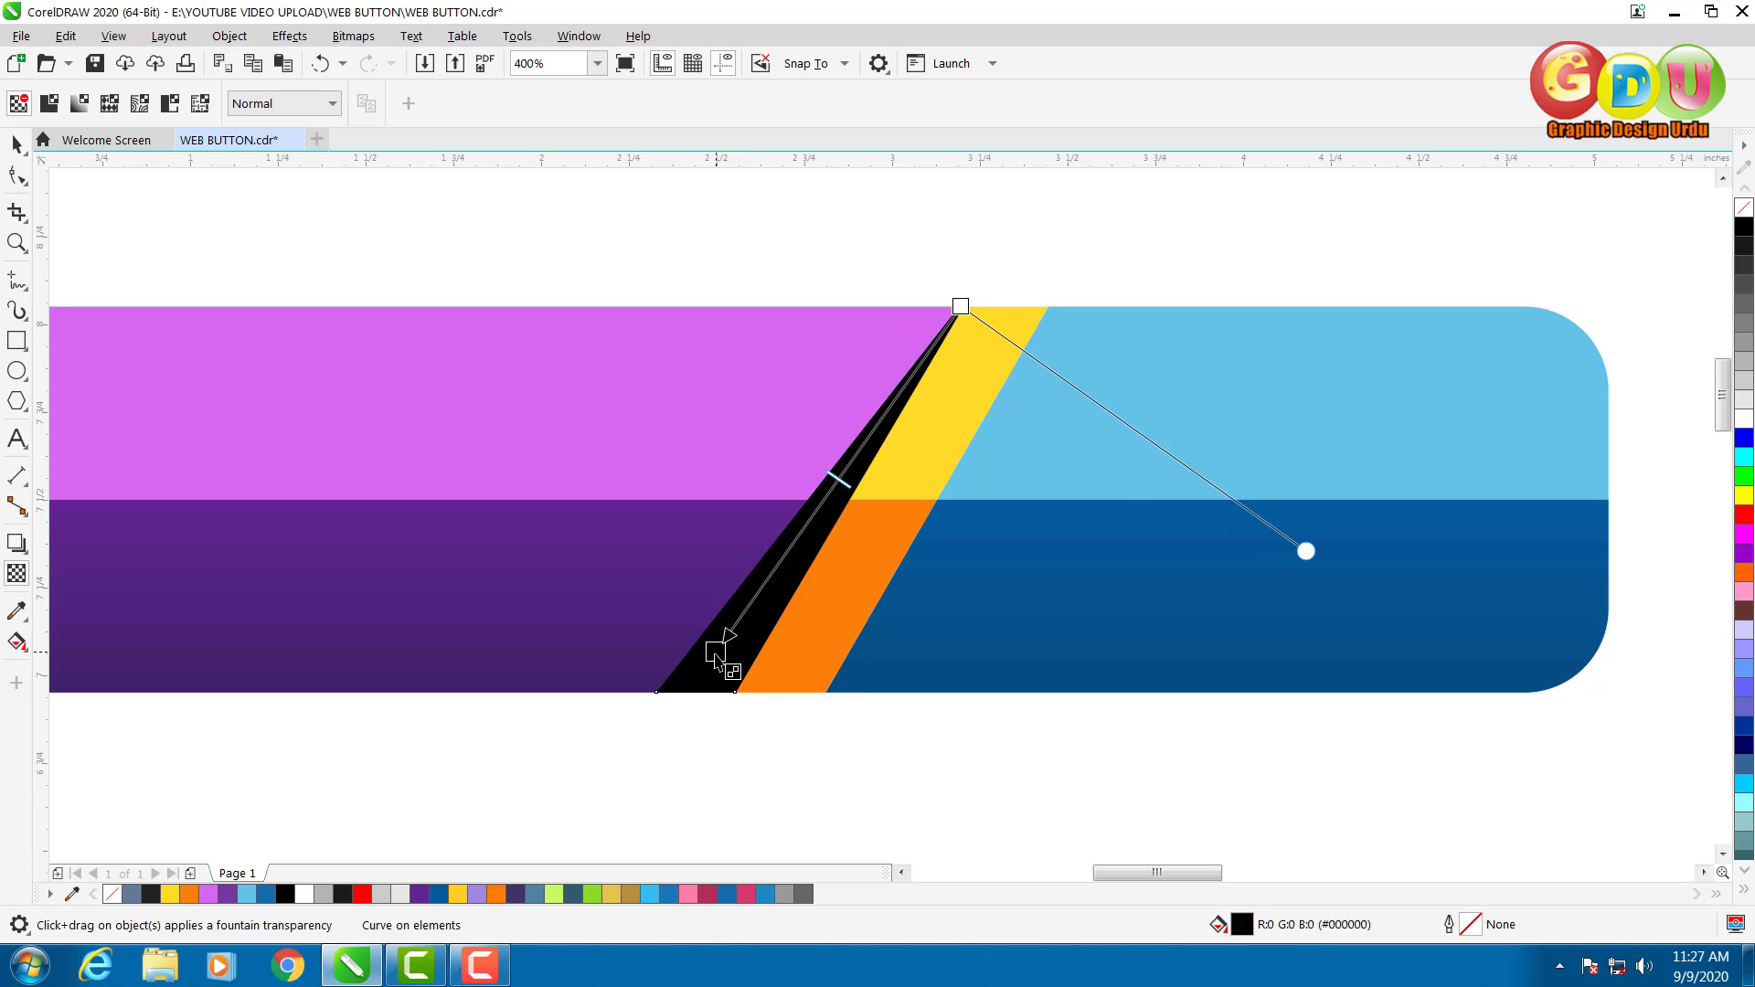
pyautogui.click(960, 306)
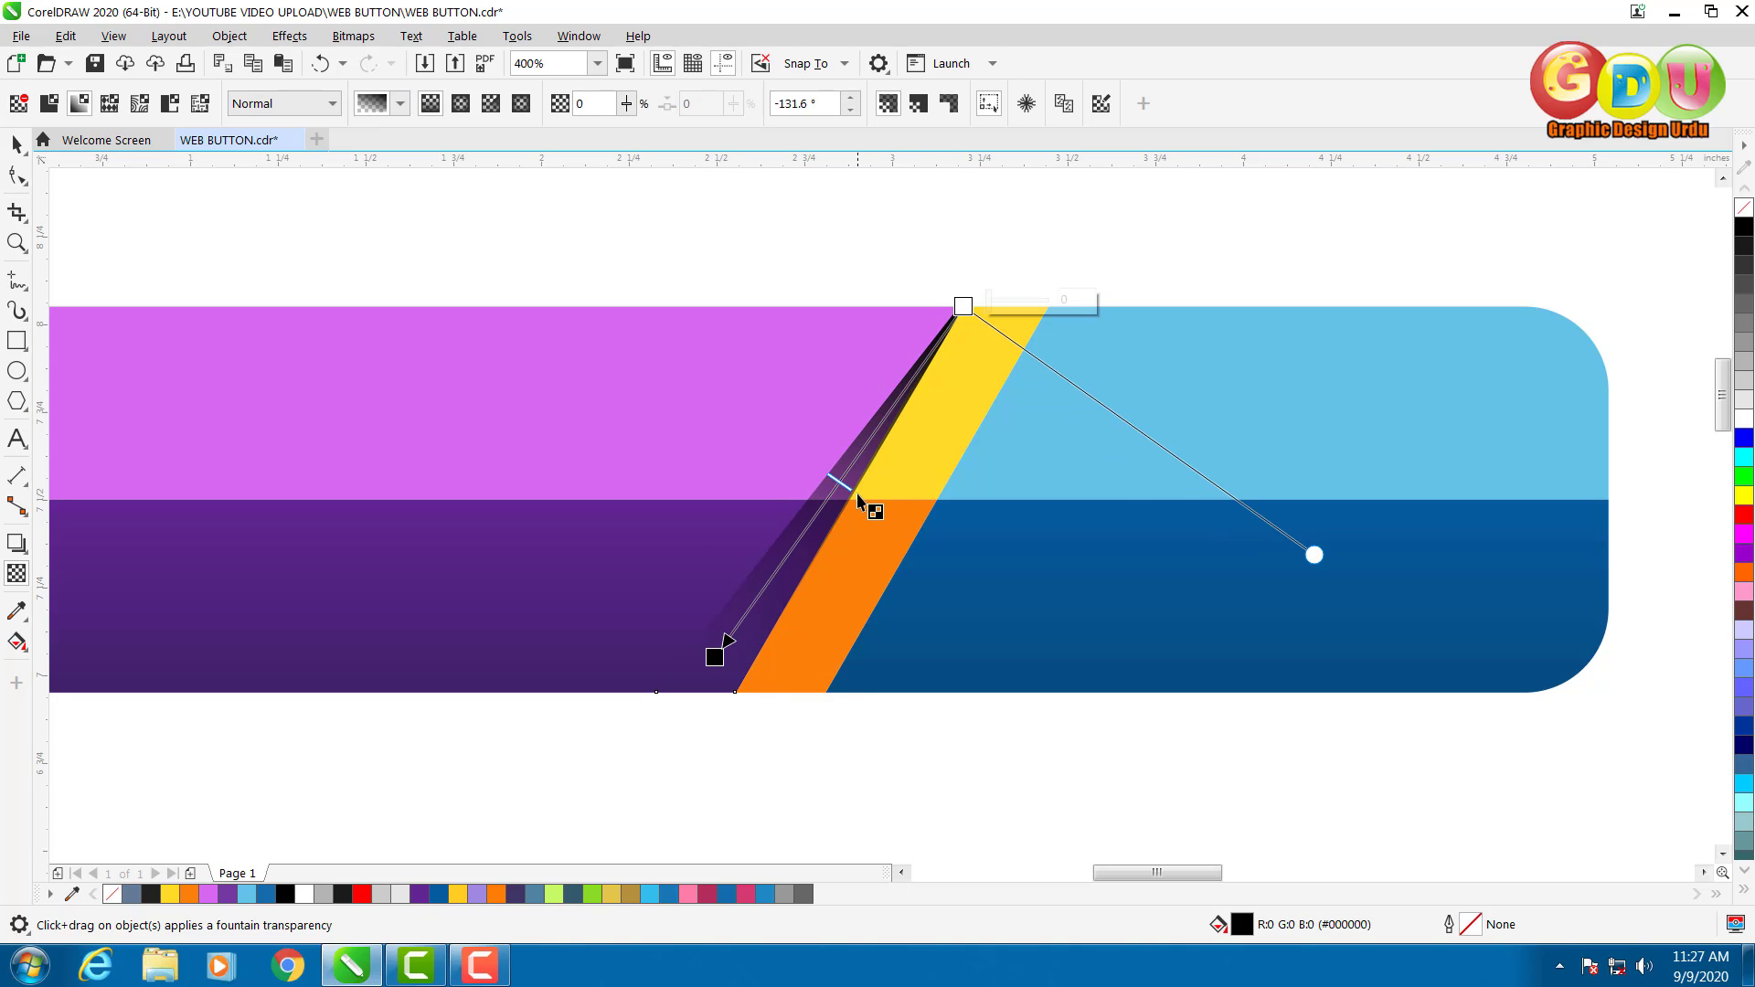
pyautogui.moveTo(838, 478); pyautogui.dragTo(862, 467)
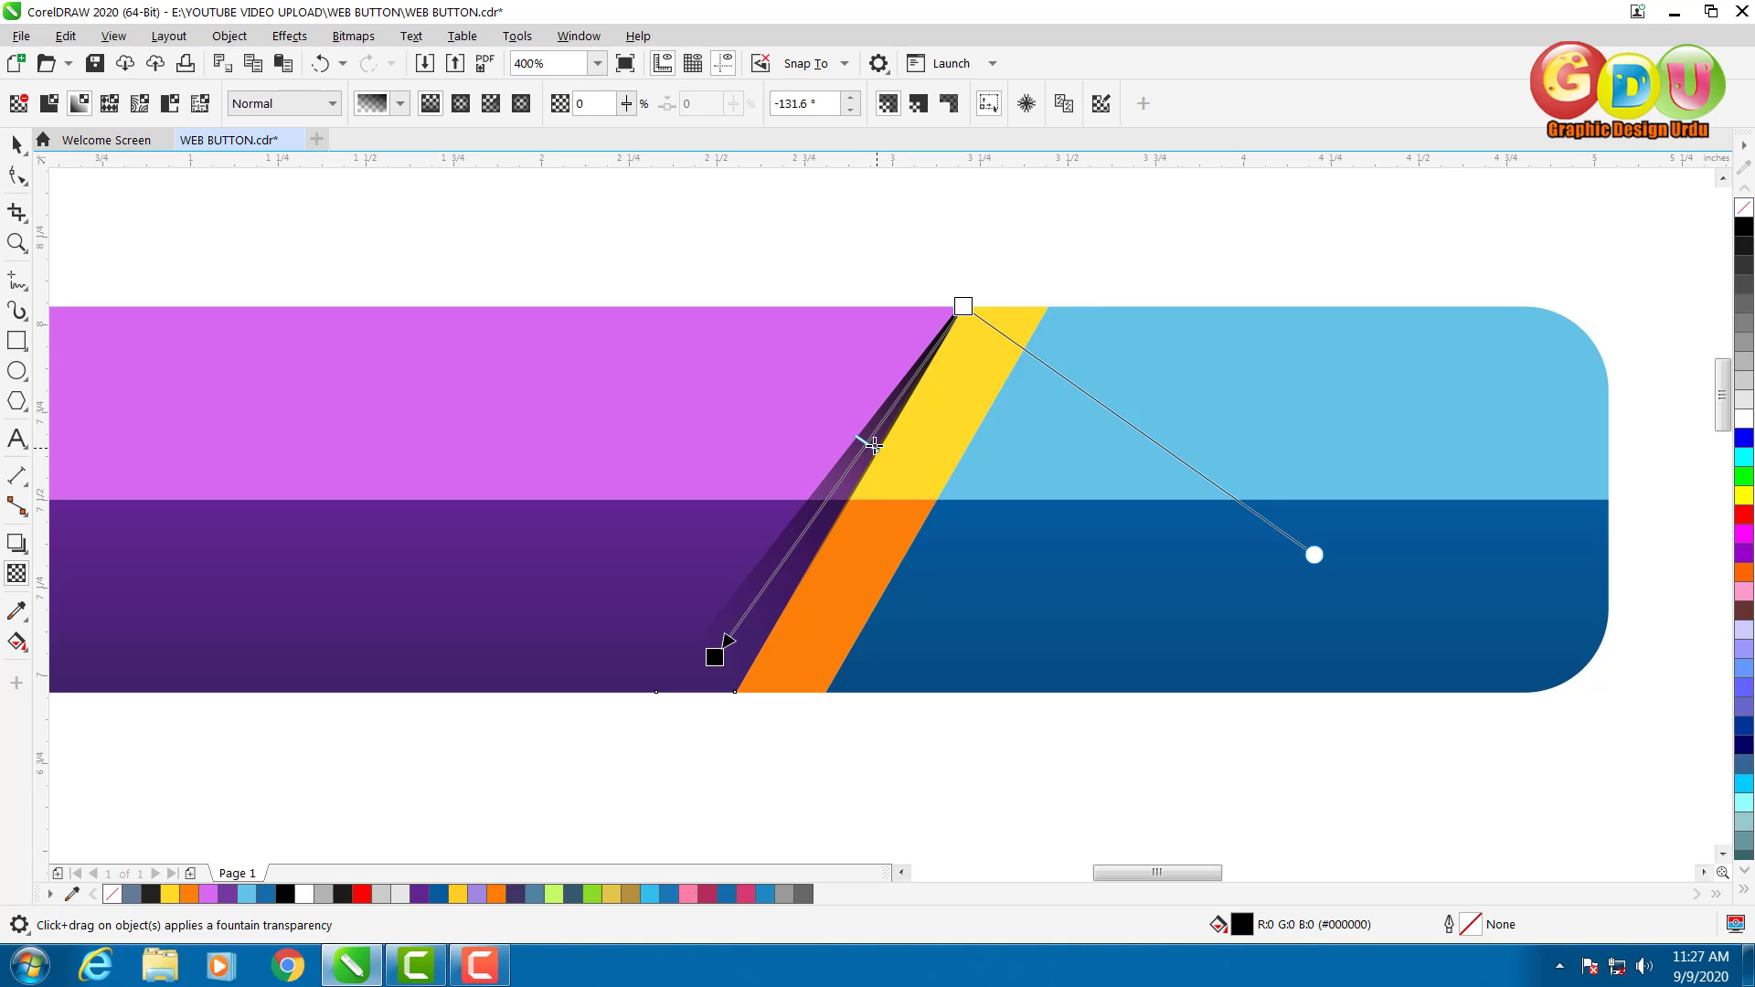
pyautogui.click(16, 144)
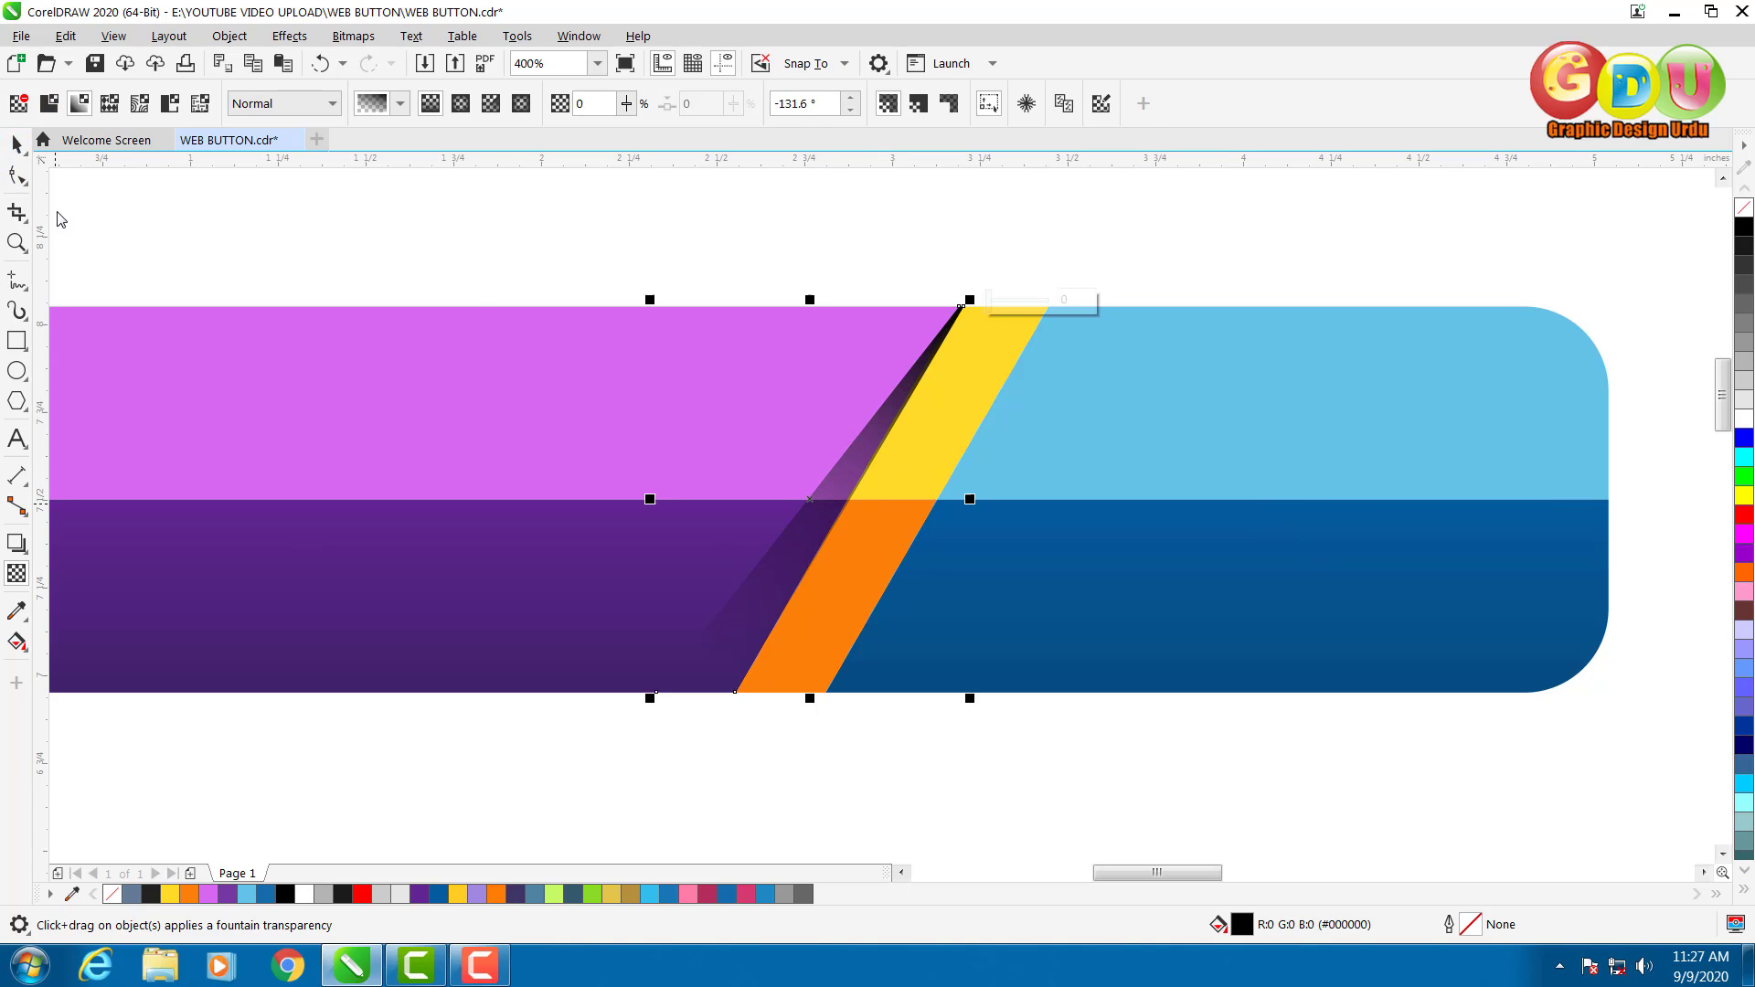
pyautogui.click(56, 217)
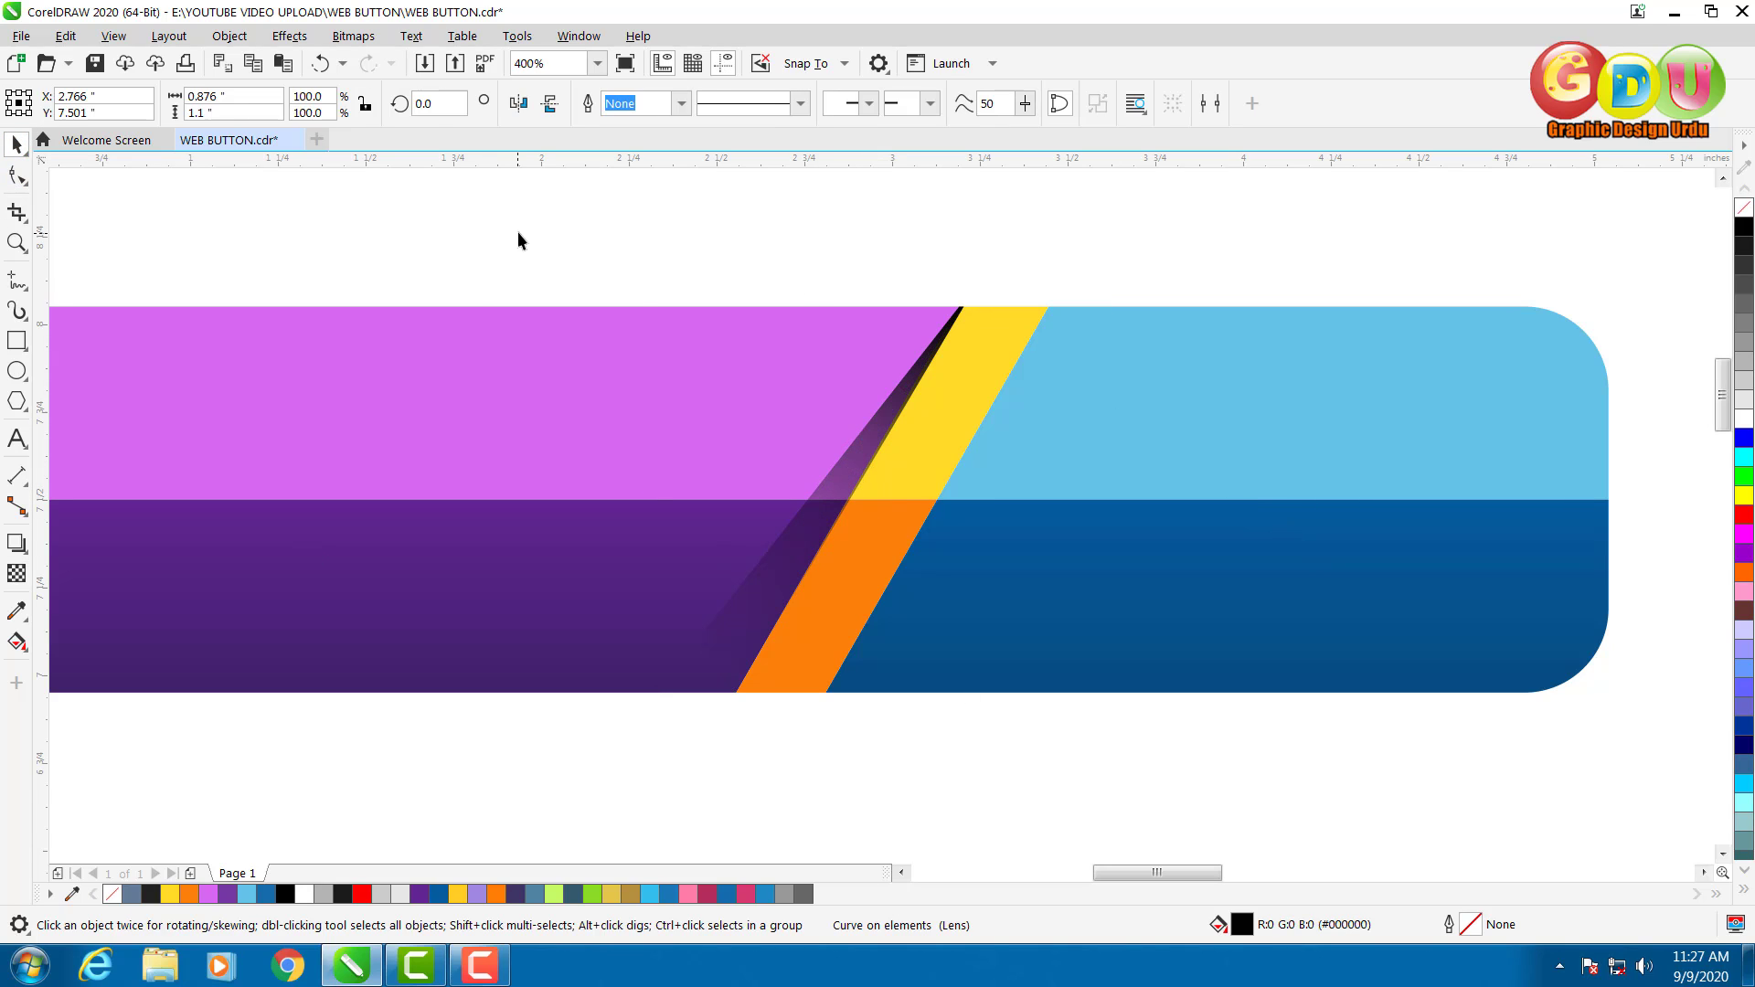
# Duplicate the transparent shadow wedge and align the copy with the right edge of the yellow and orange stripe.
pyautogui.click(874, 447)
pyautogui.moveTo(849, 476); pyautogui.dragTo(938, 526)
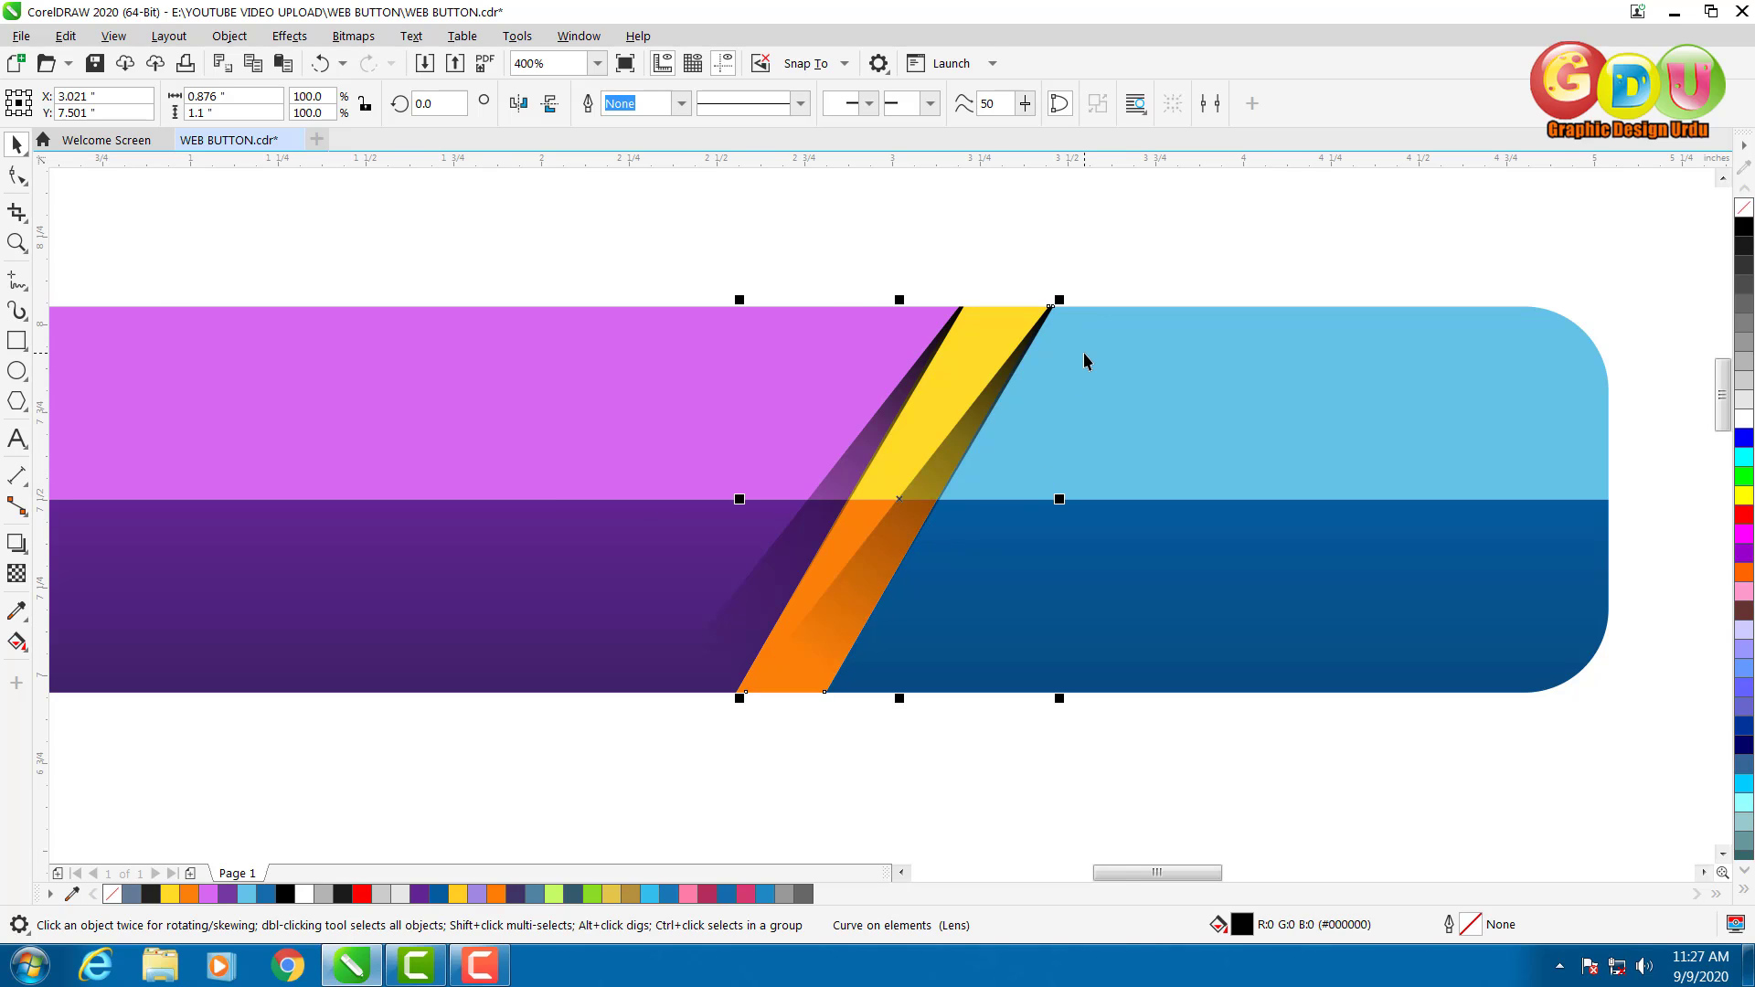
pyautogui.scroll(2, 1085, 361)
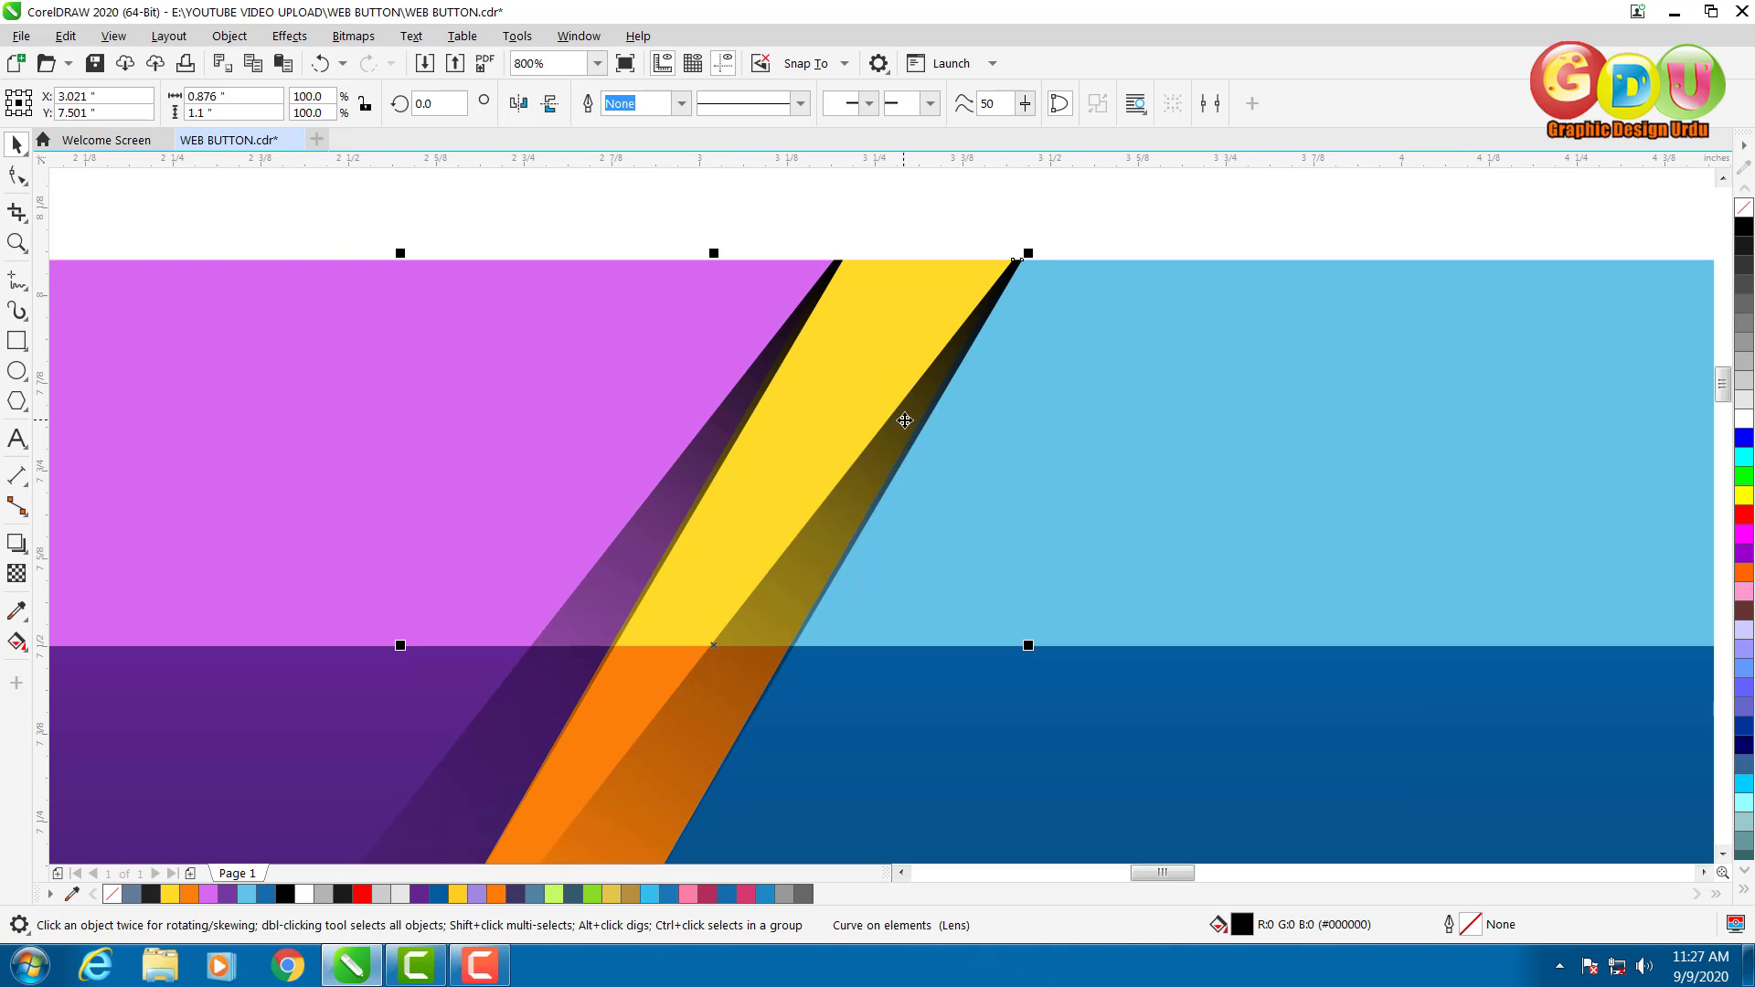
pyautogui.moveTo(905, 418); pyautogui.dragTo(921, 418)
pyautogui.scroll(2, 962, 287)
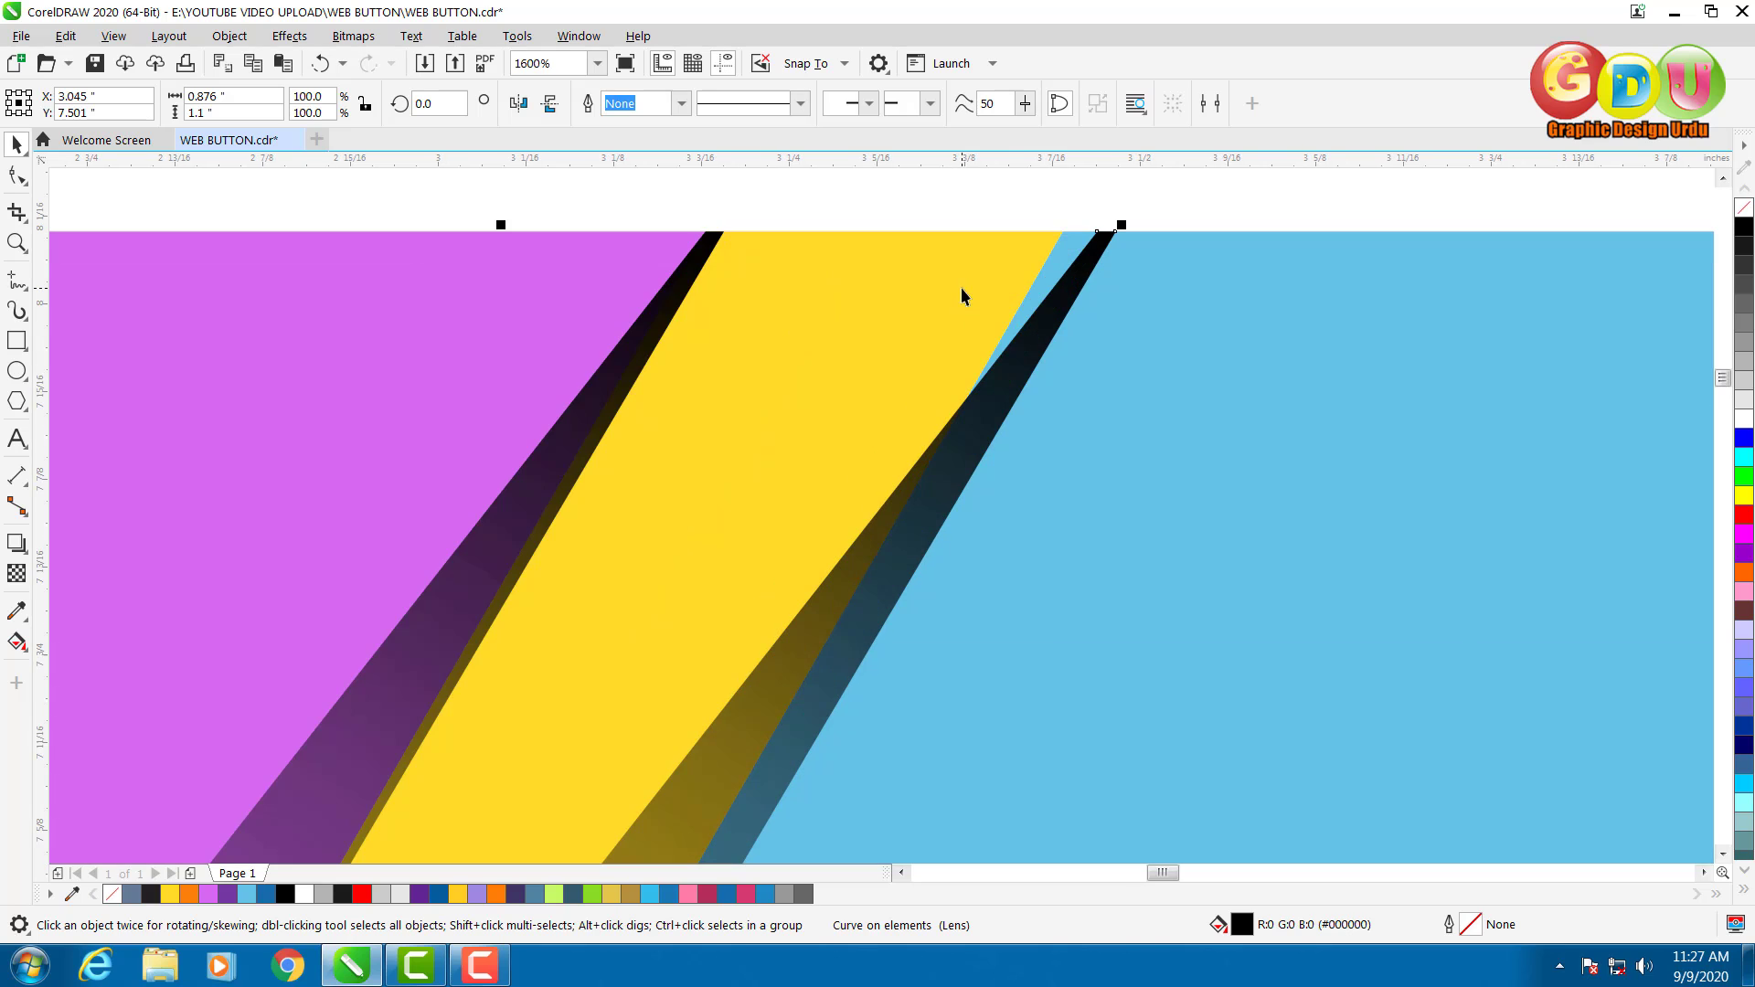
pyautogui.moveTo(1064, 287); pyautogui.dragTo(1033, 282)
pyautogui.scroll(-6, 1031, 256)
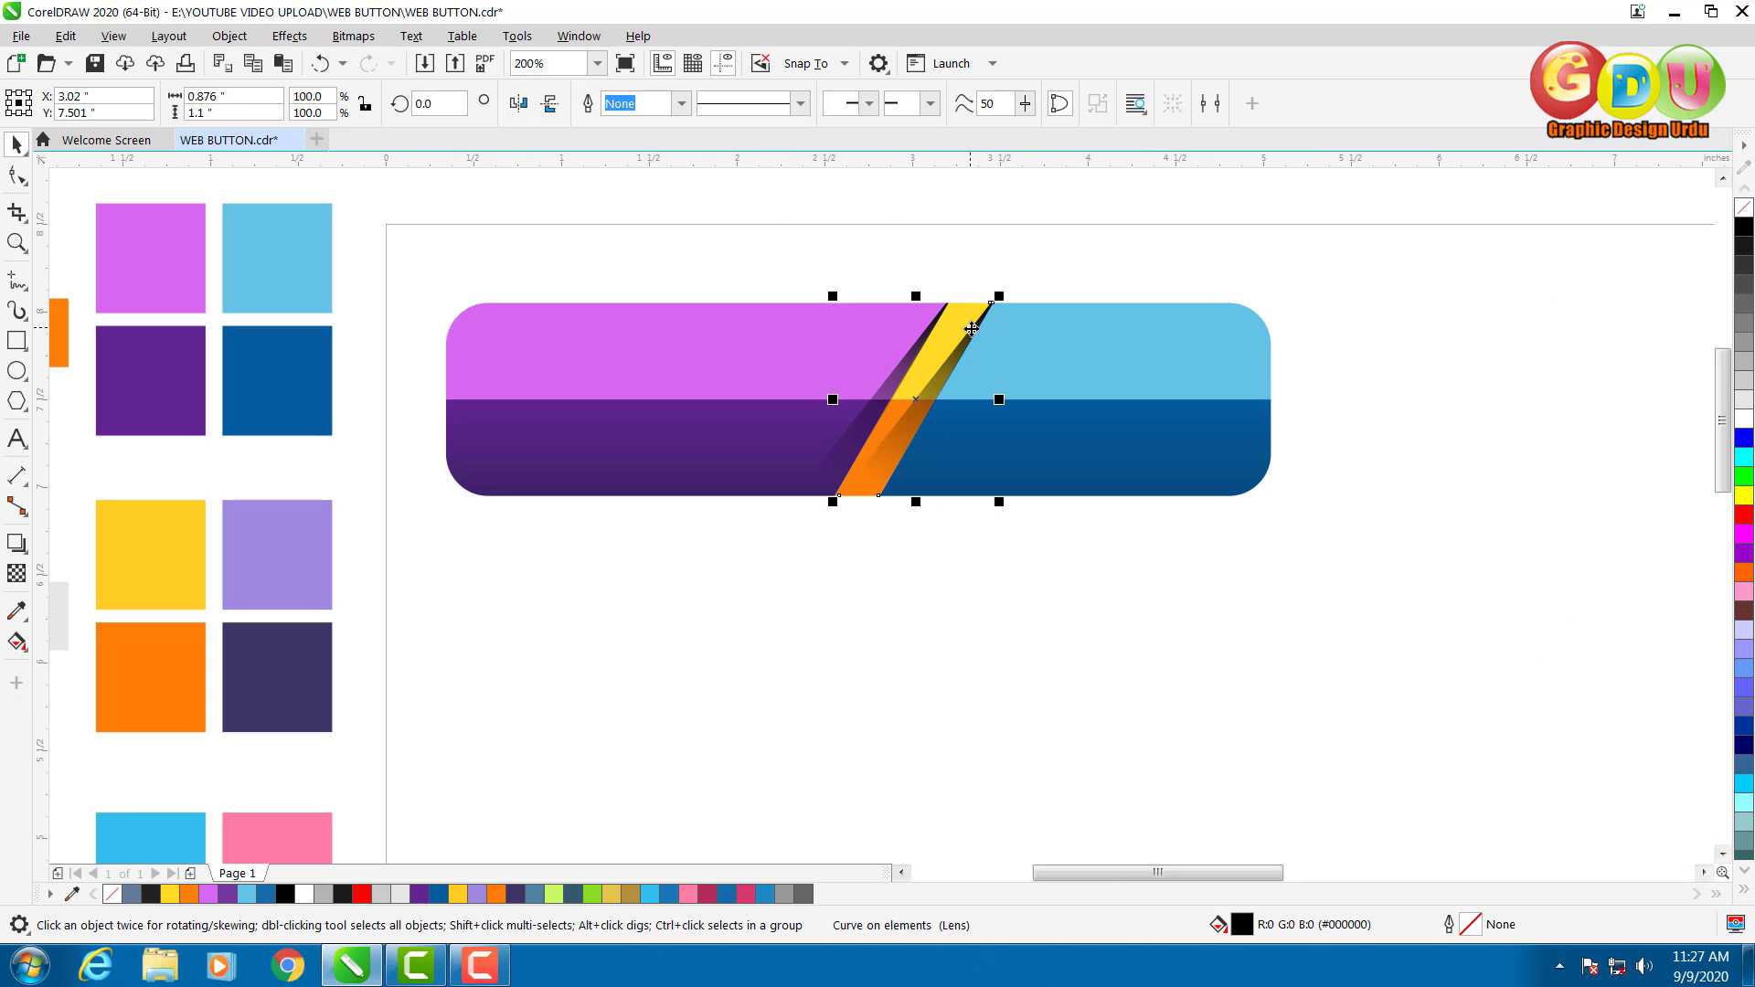
pyautogui.click(975, 249)
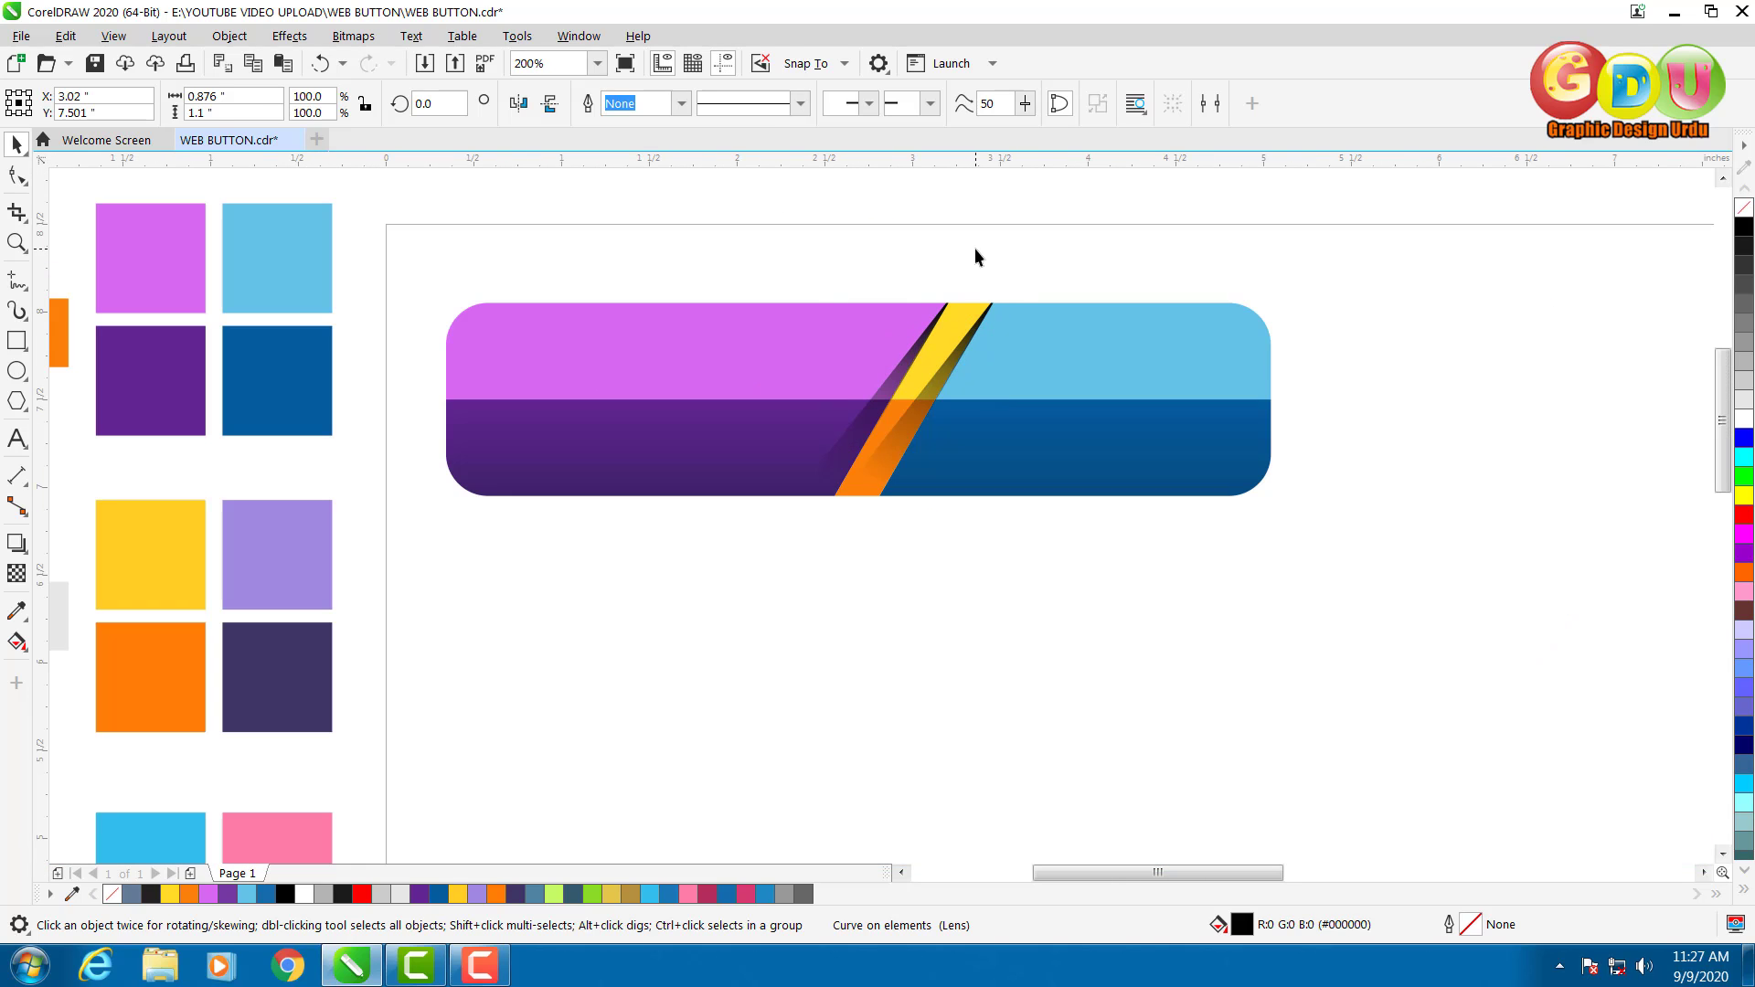
# Bring the light blue and dark blue sections of the button to the front of the page.
pyautogui.click(1061, 349)
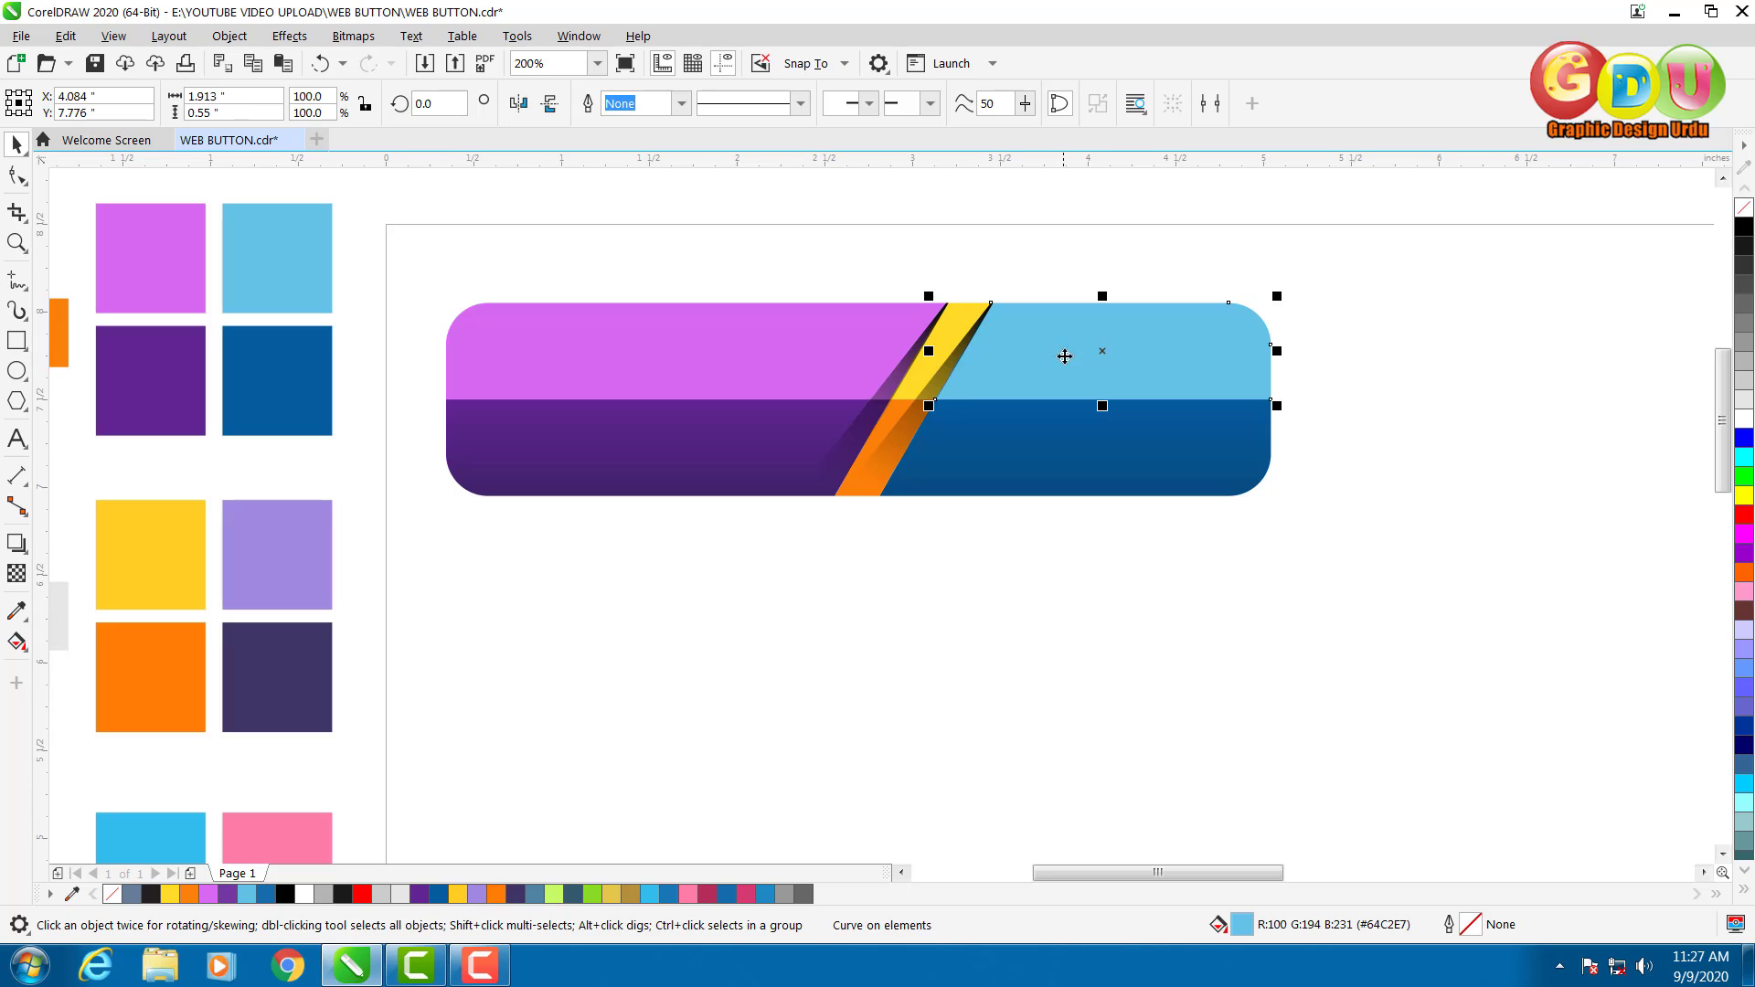
pyautogui.scroll(2, 1096, 344)
pyautogui.keyDown('shift'); pyautogui.click(1020, 558); pyautogui.keyUp('shift')
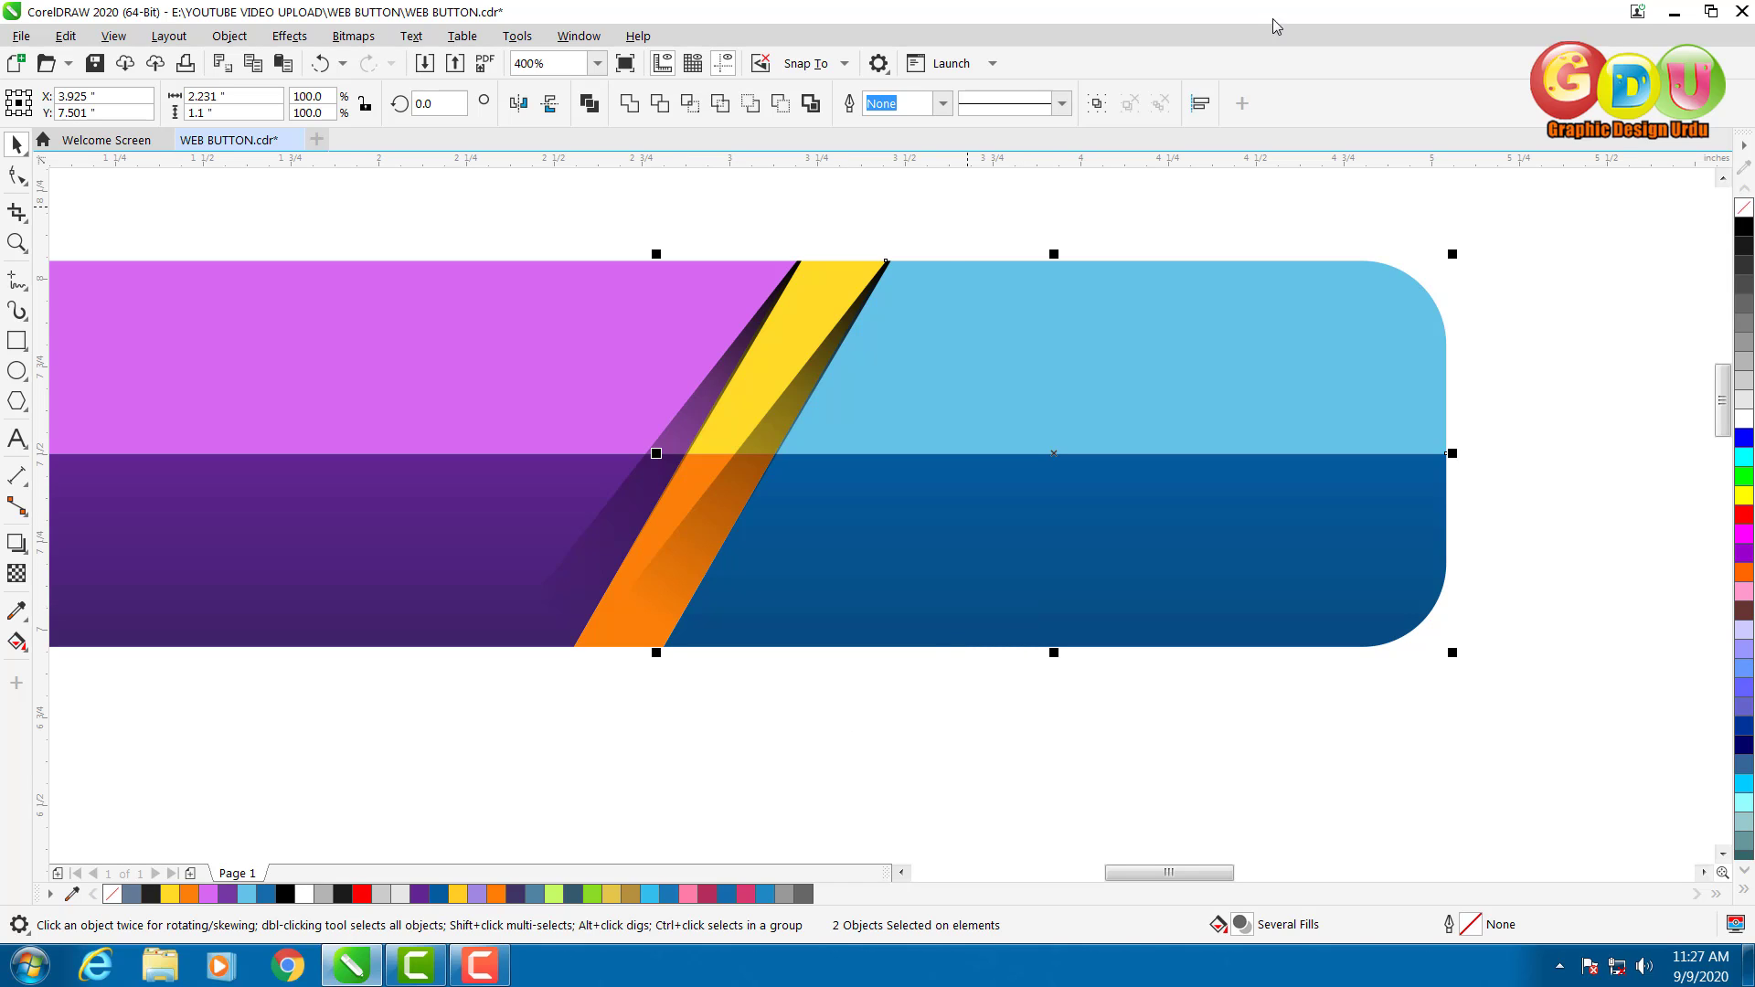
pyautogui.rightClick(895, 359)
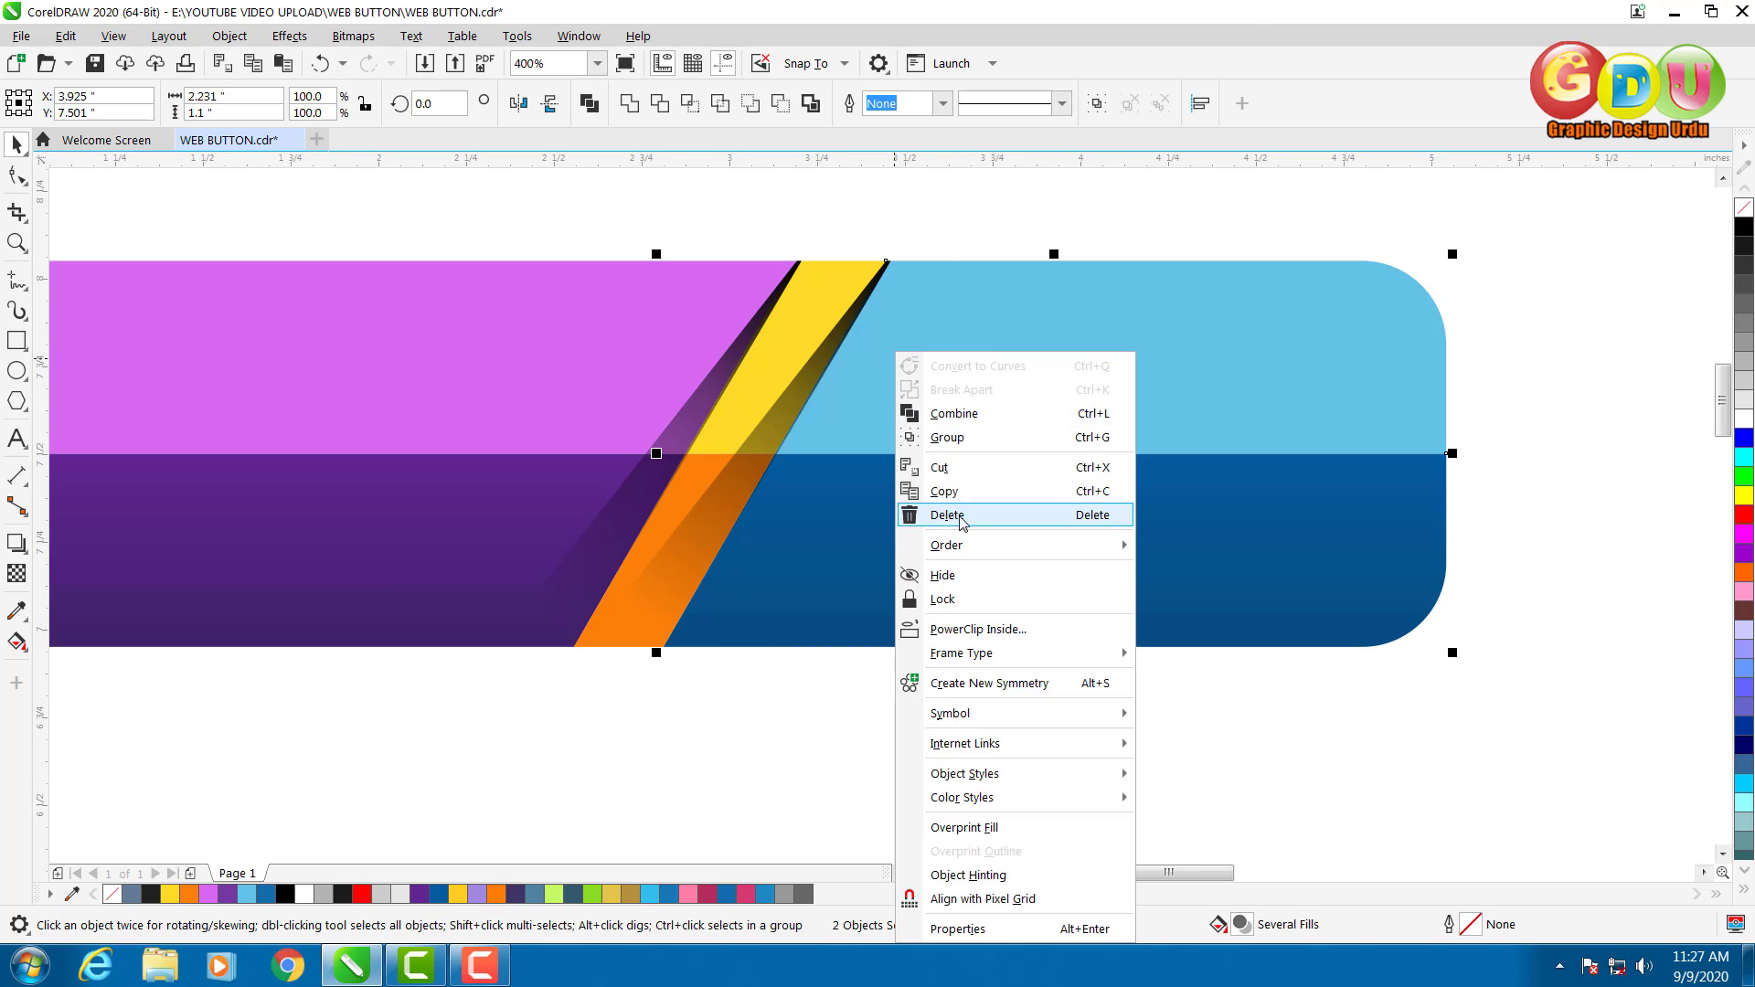
pyautogui.moveTo(966, 548)
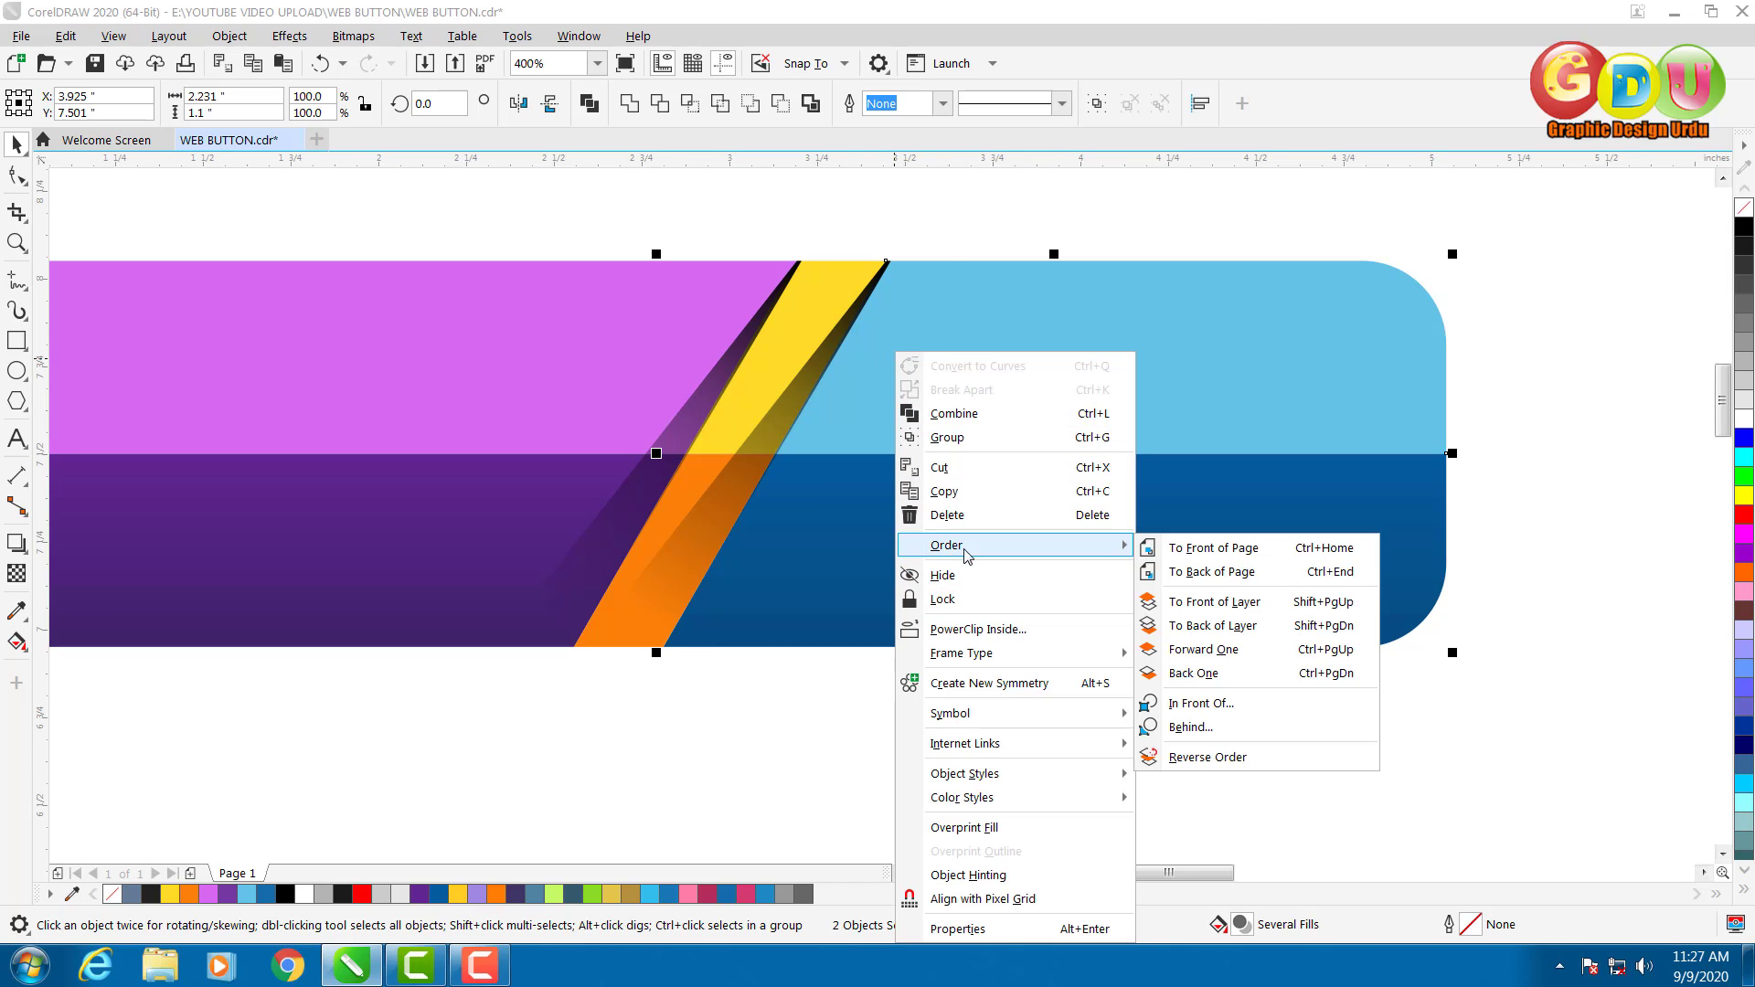
pyautogui.click(1220, 549)
pyautogui.click(967, 746)
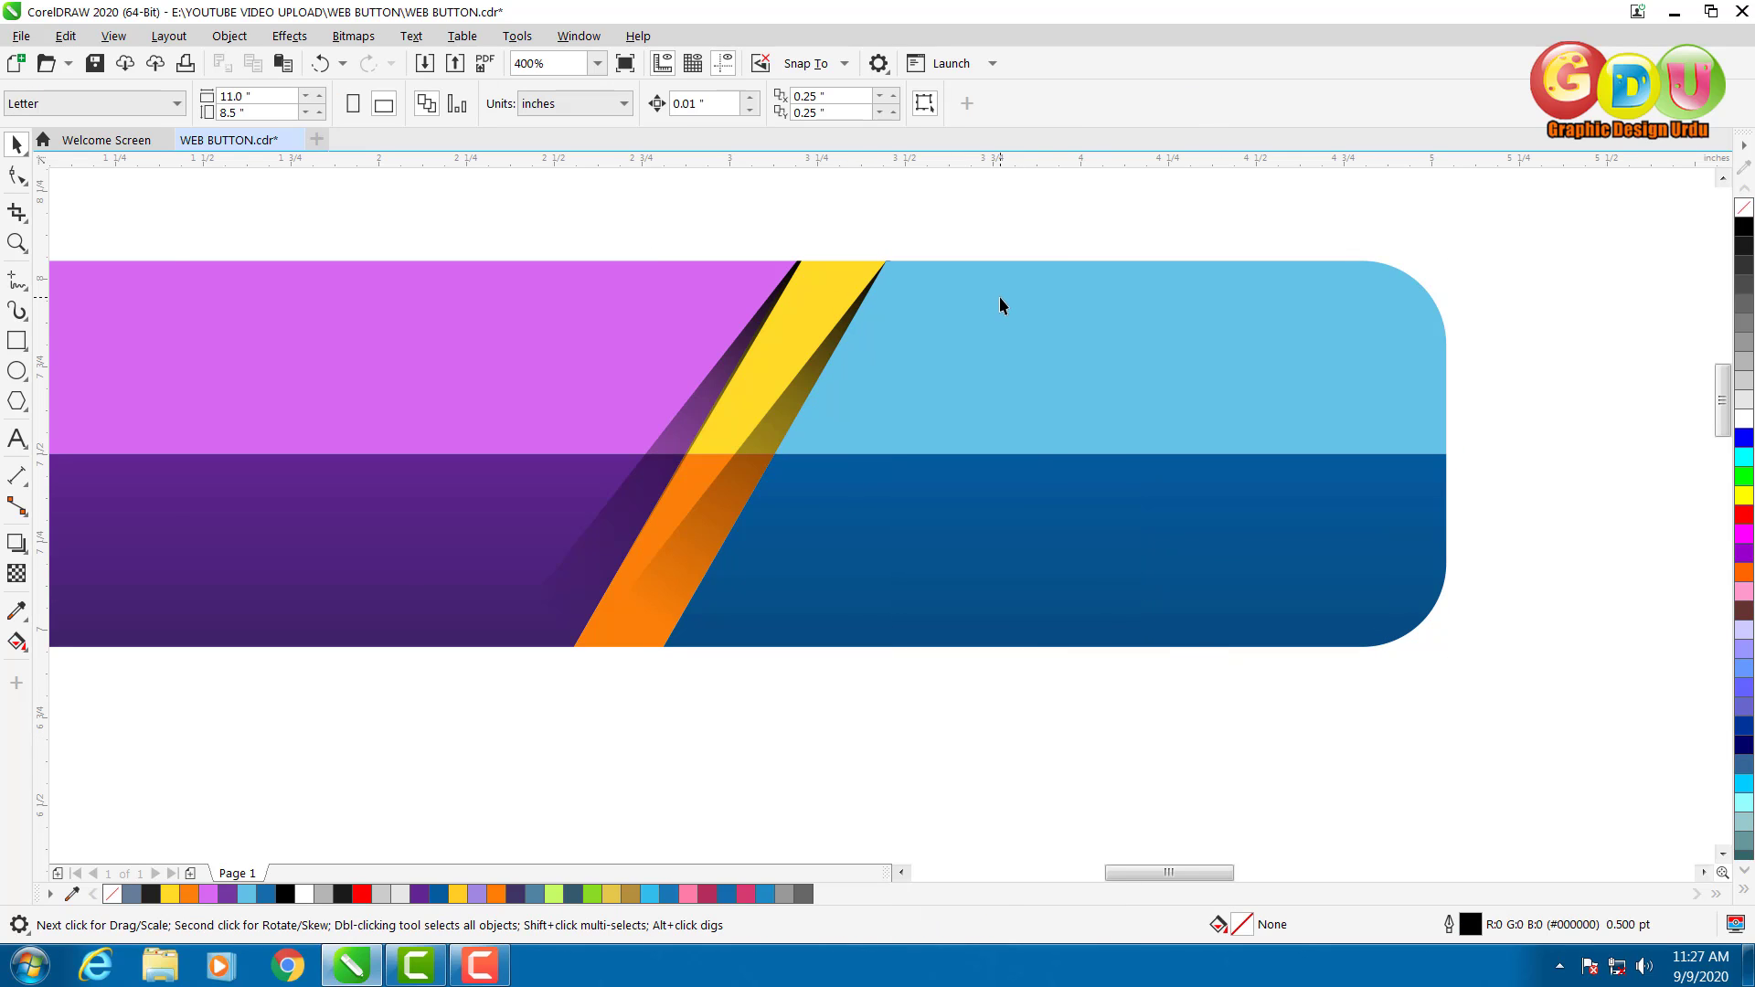
# Draw an upright ellipse about 0.38 by 1.33 inches over the button's left end and place an overlapping duplicate to its right.
pyautogui.scroll(-2, 1001, 296)
pyautogui.scroll(-2, 924, 439)
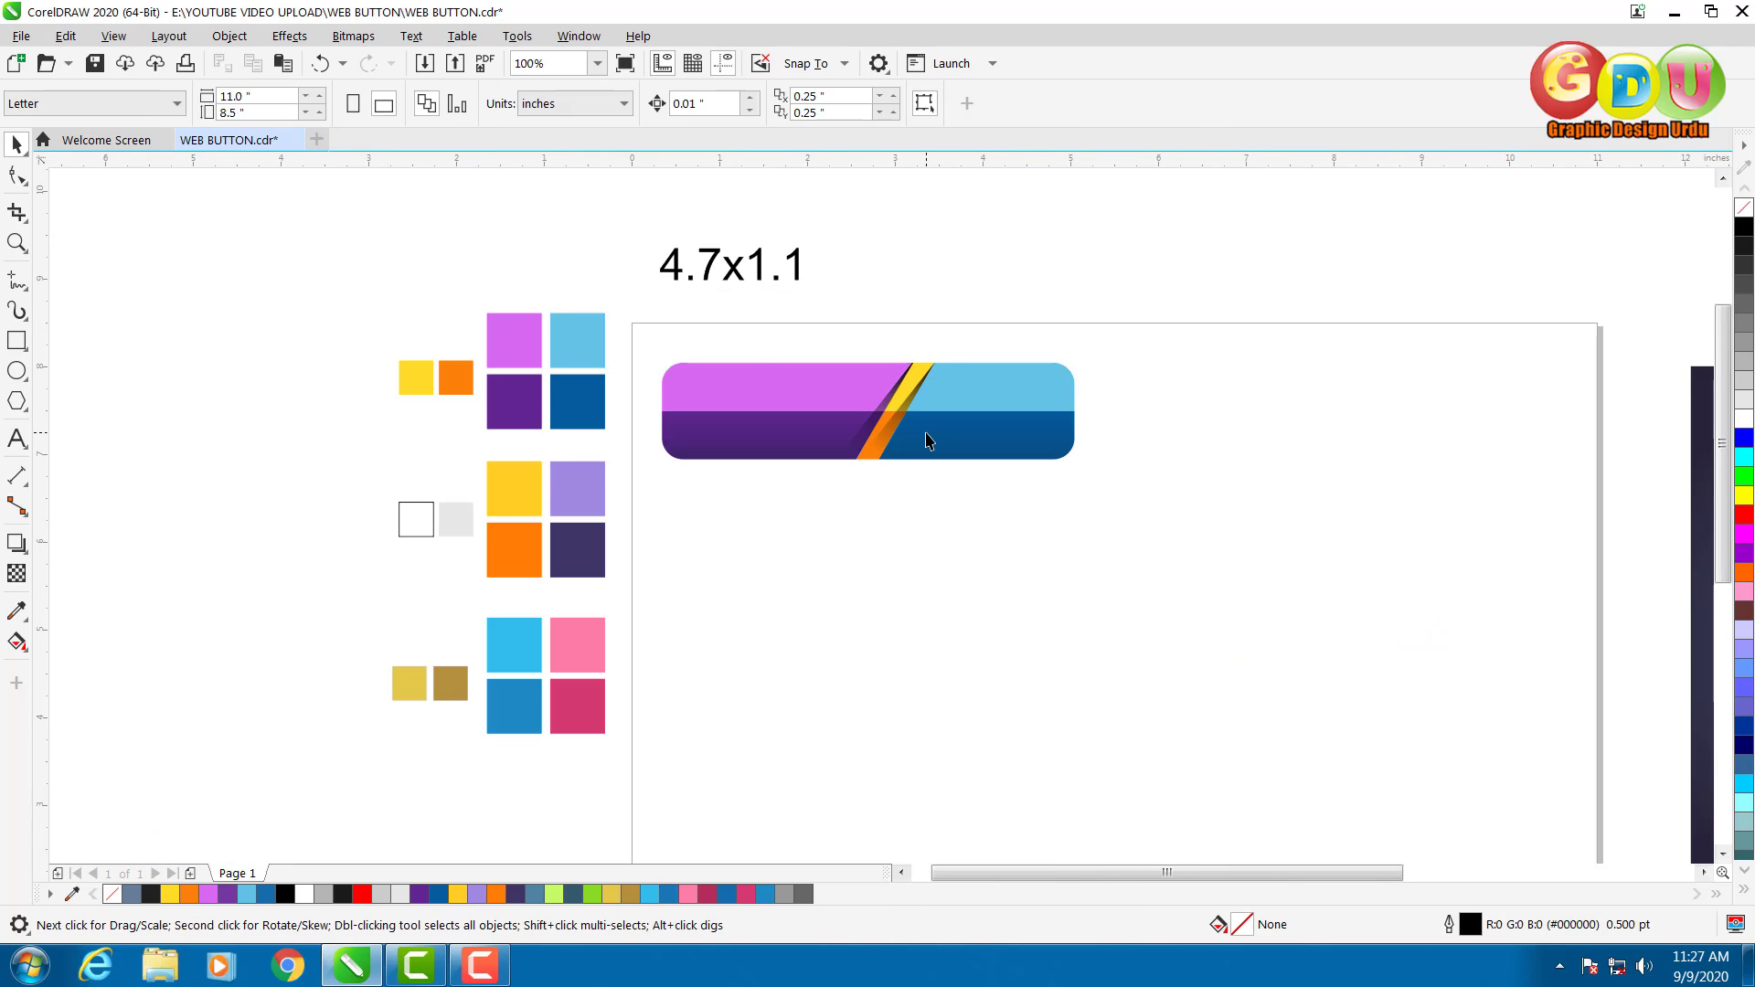
pyautogui.scroll(2, 748, 366)
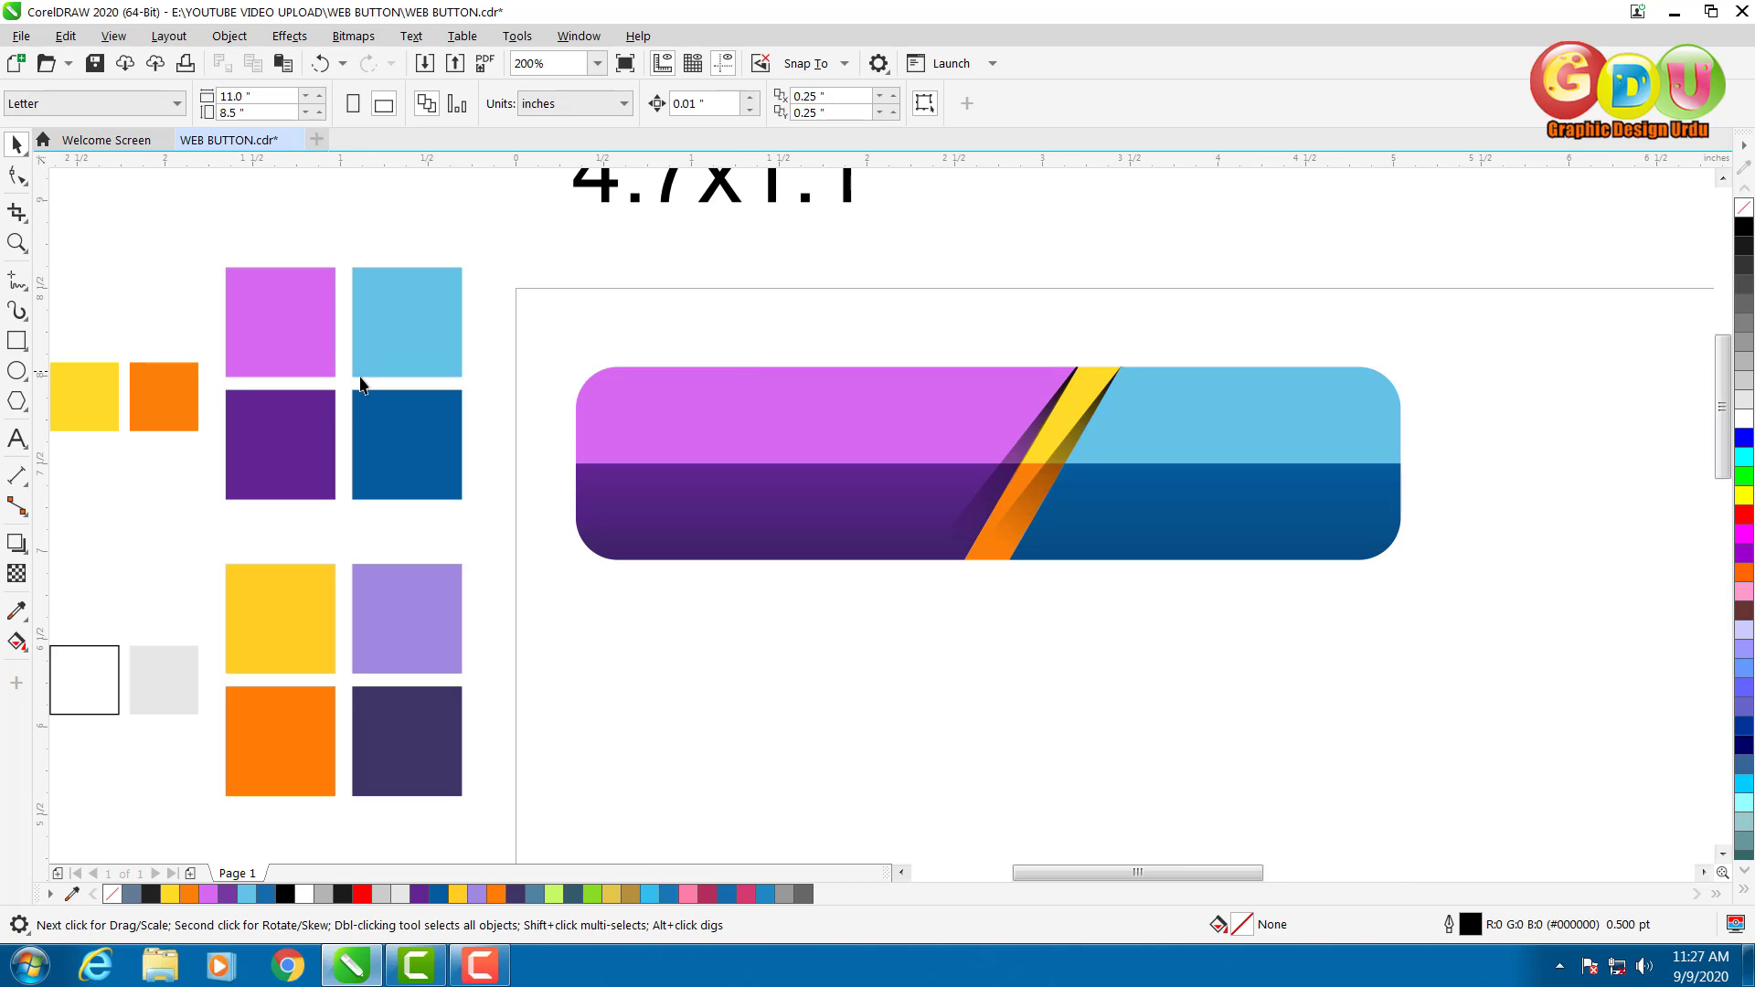
pyautogui.click(17, 370)
pyautogui.moveTo(540, 329); pyautogui.dragTo(611, 569)
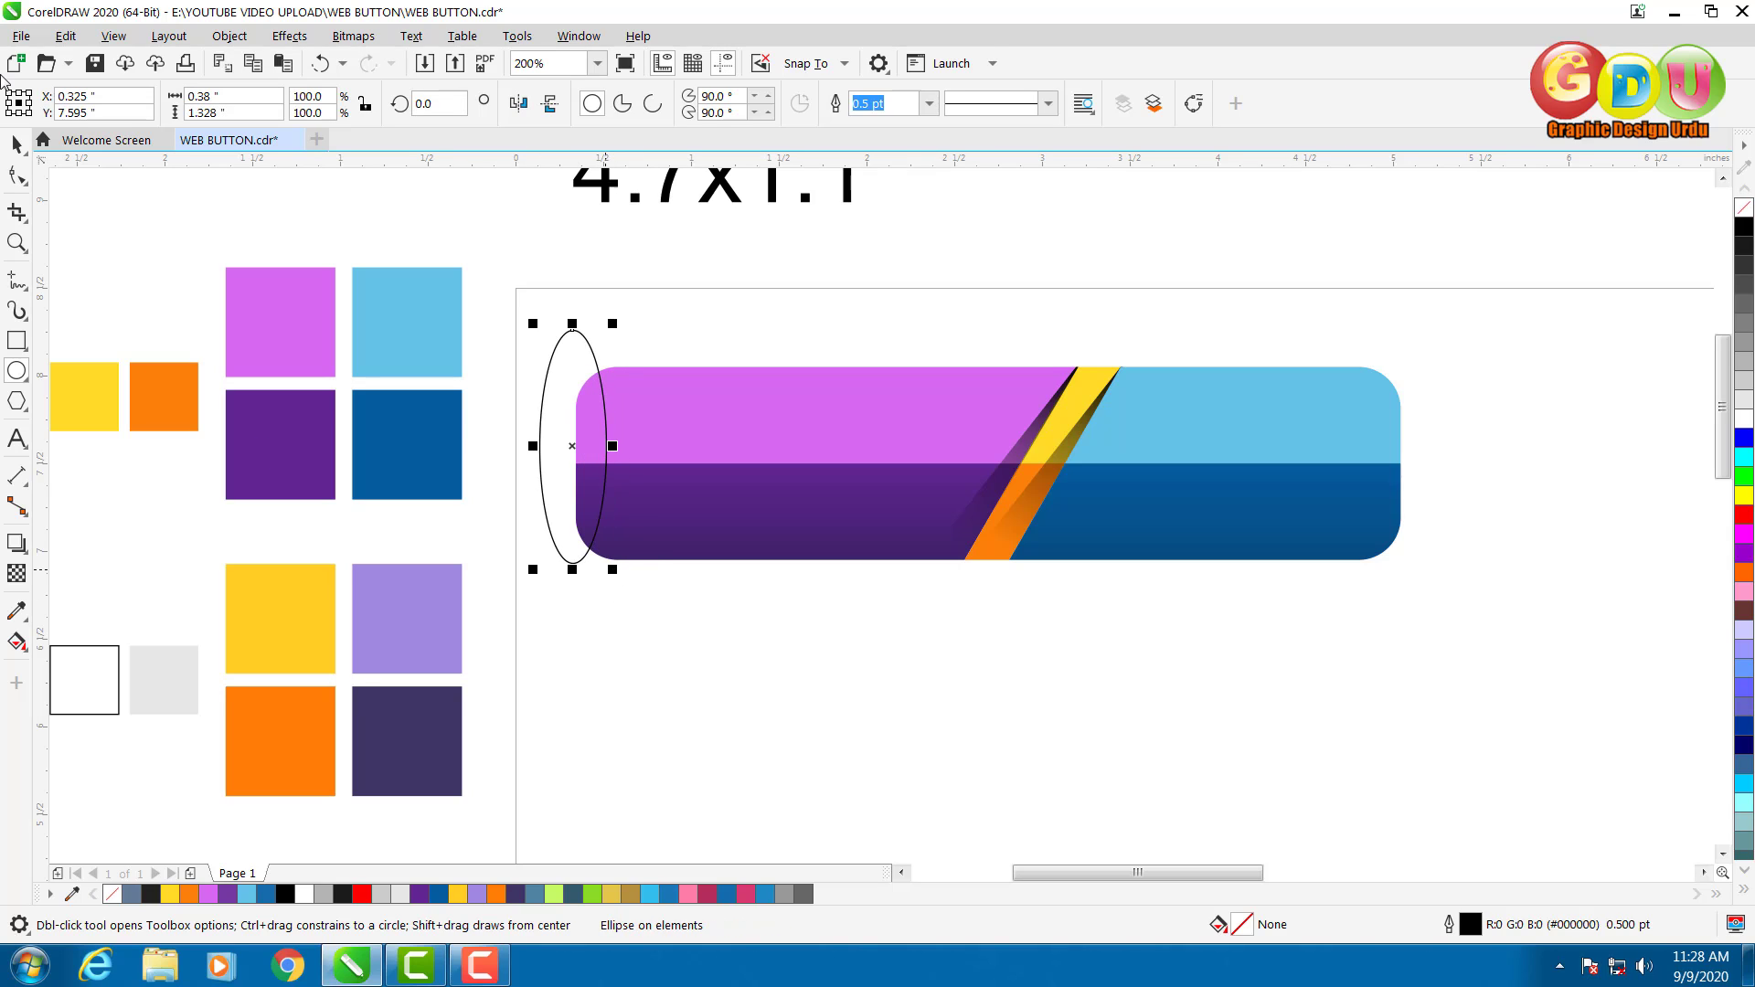
pyautogui.click(13, 143)
pyautogui.scroll(2, 525, 355)
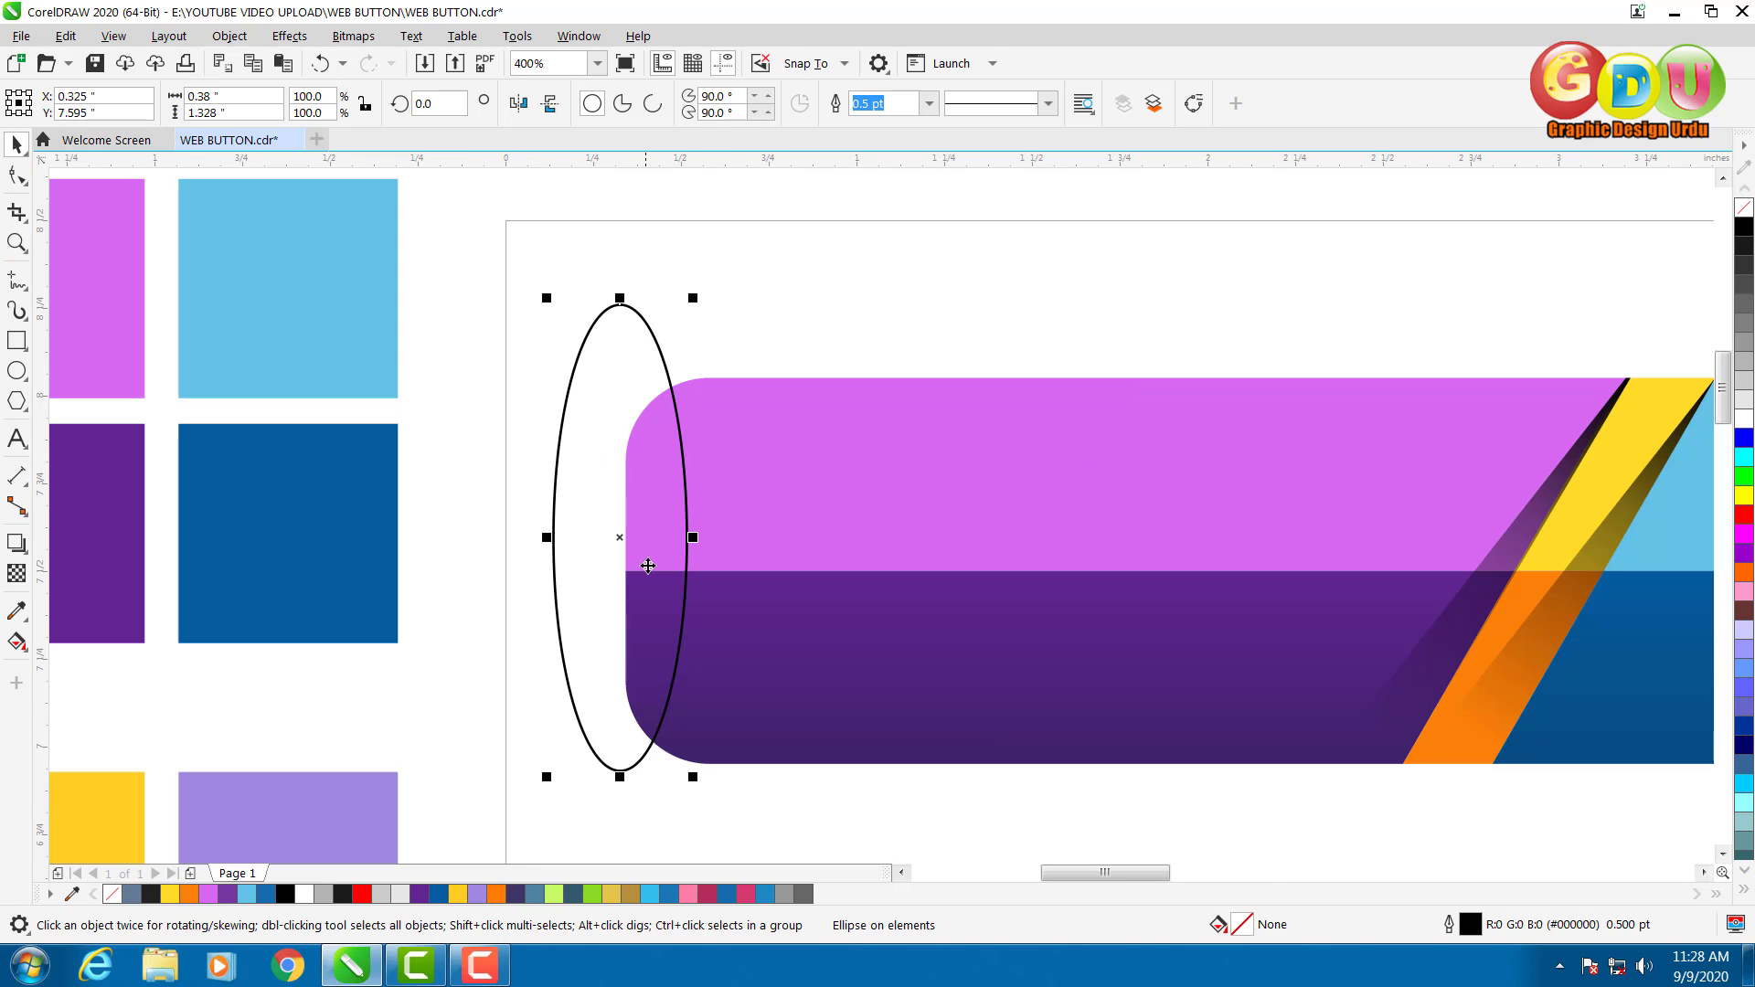
pyautogui.moveTo(609, 538); pyautogui.dragTo(717, 562)
pyautogui.rightClick(716, 563)
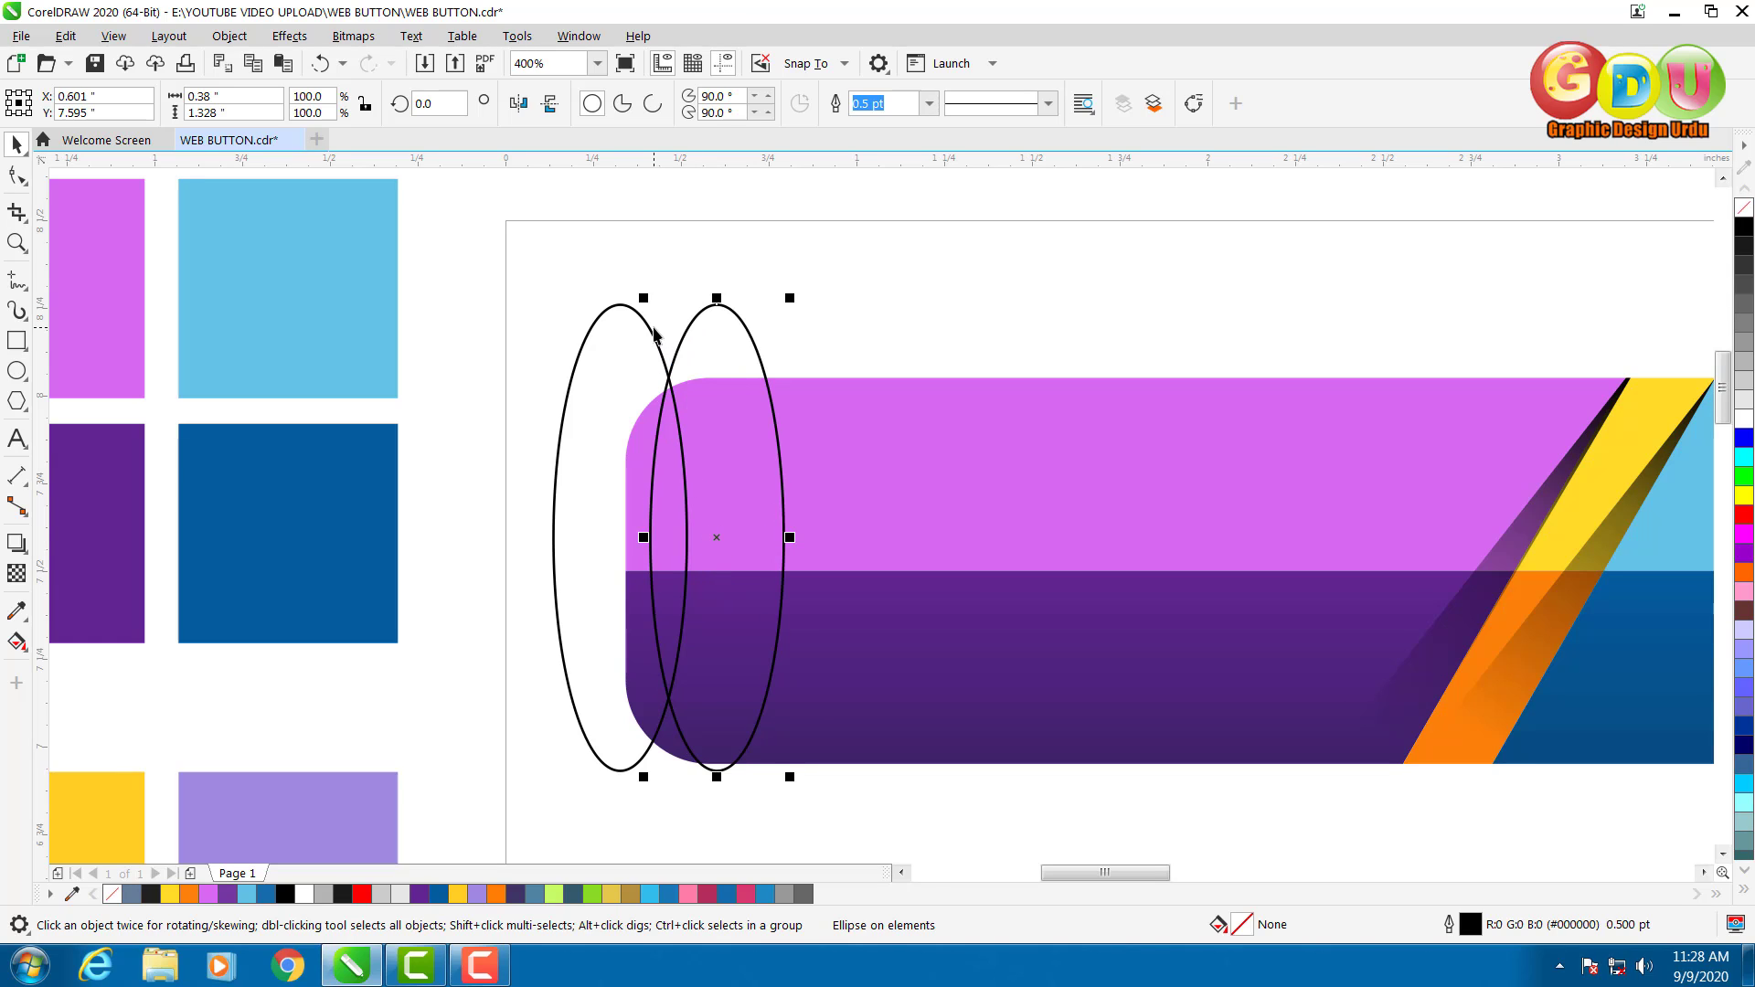
# Move both overlapping ellipses together to the empty page area below the button.
pyautogui.keyDown('shift'); pyautogui.click(655, 335); pyautogui.keyUp('shift')
pyautogui.scroll(-3, 654, 335)
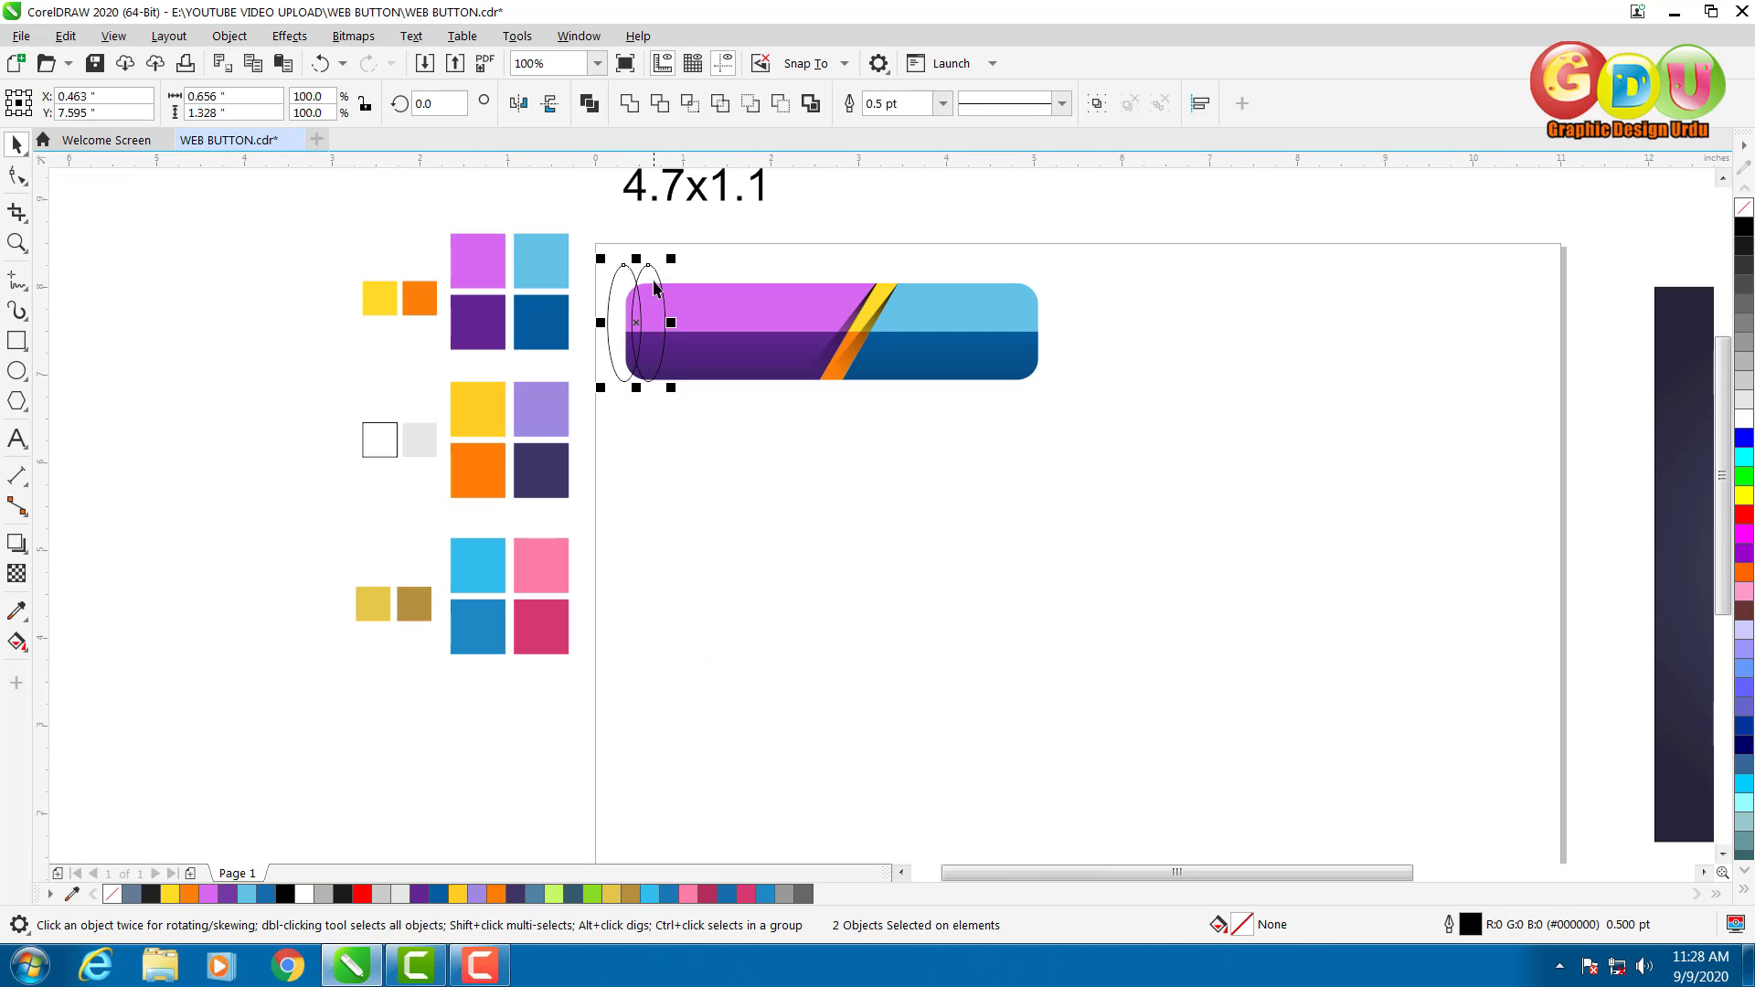
pyautogui.moveTo(653, 329); pyautogui.dragTo(736, 529)
pyautogui.scroll(3, 736, 529)
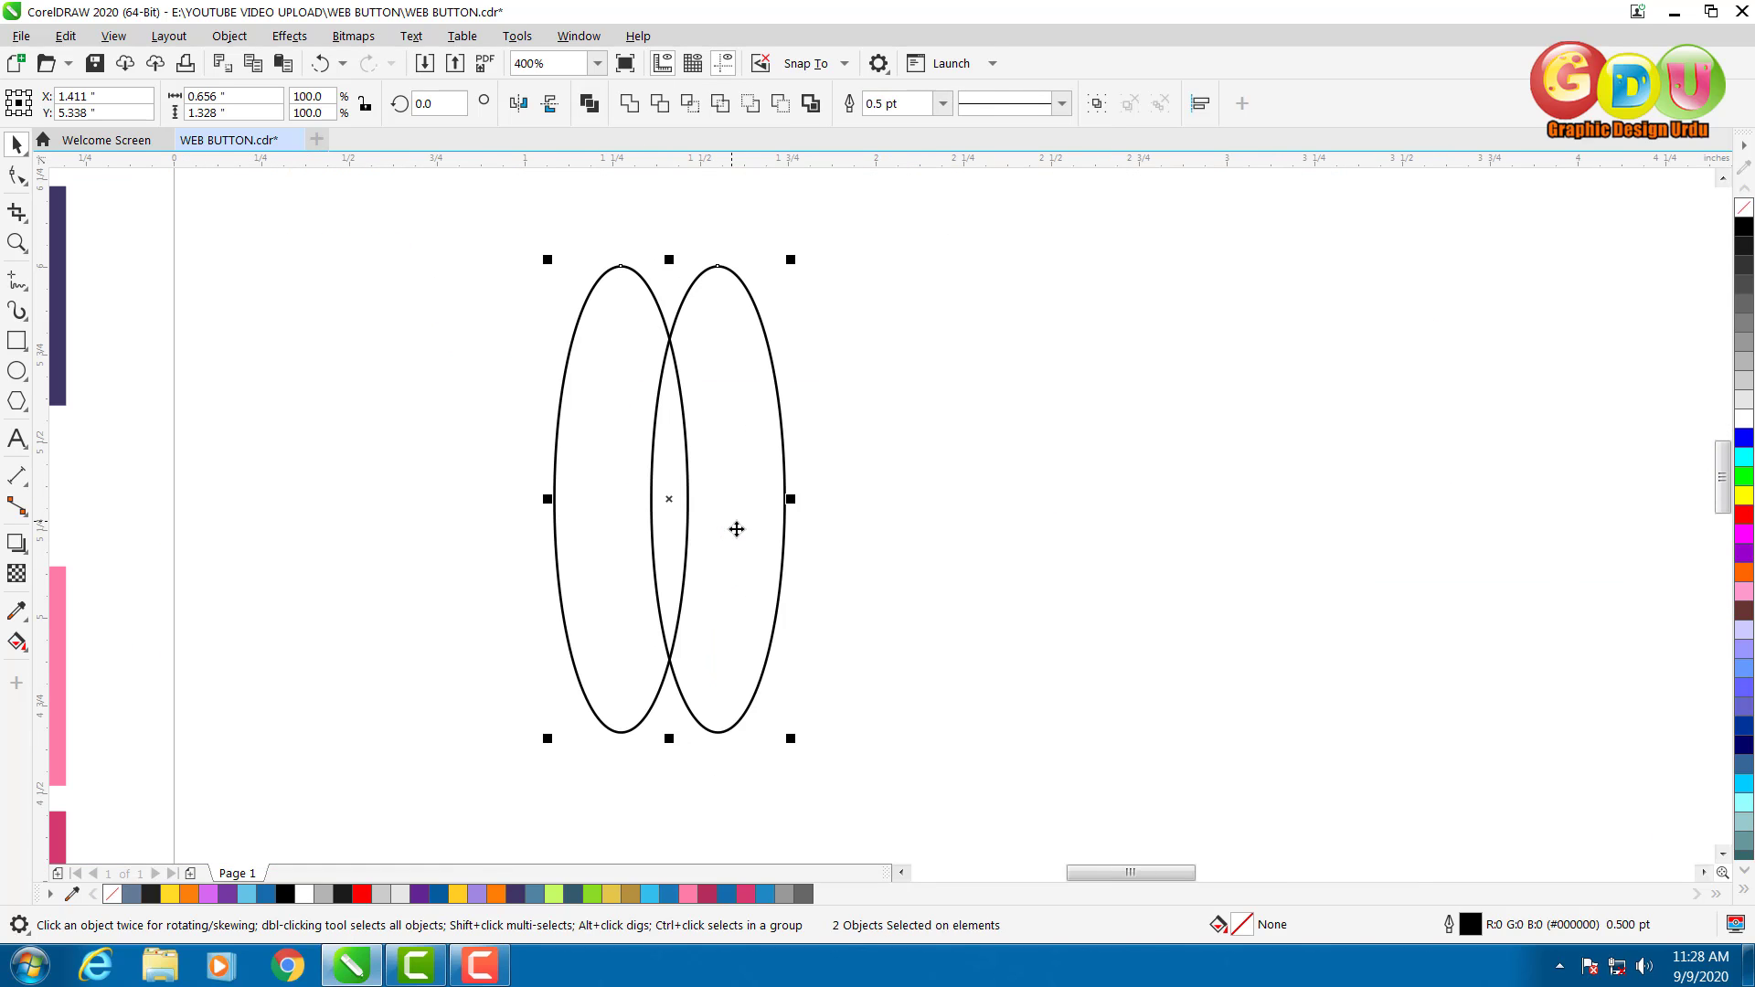
pyautogui.click(978, 401)
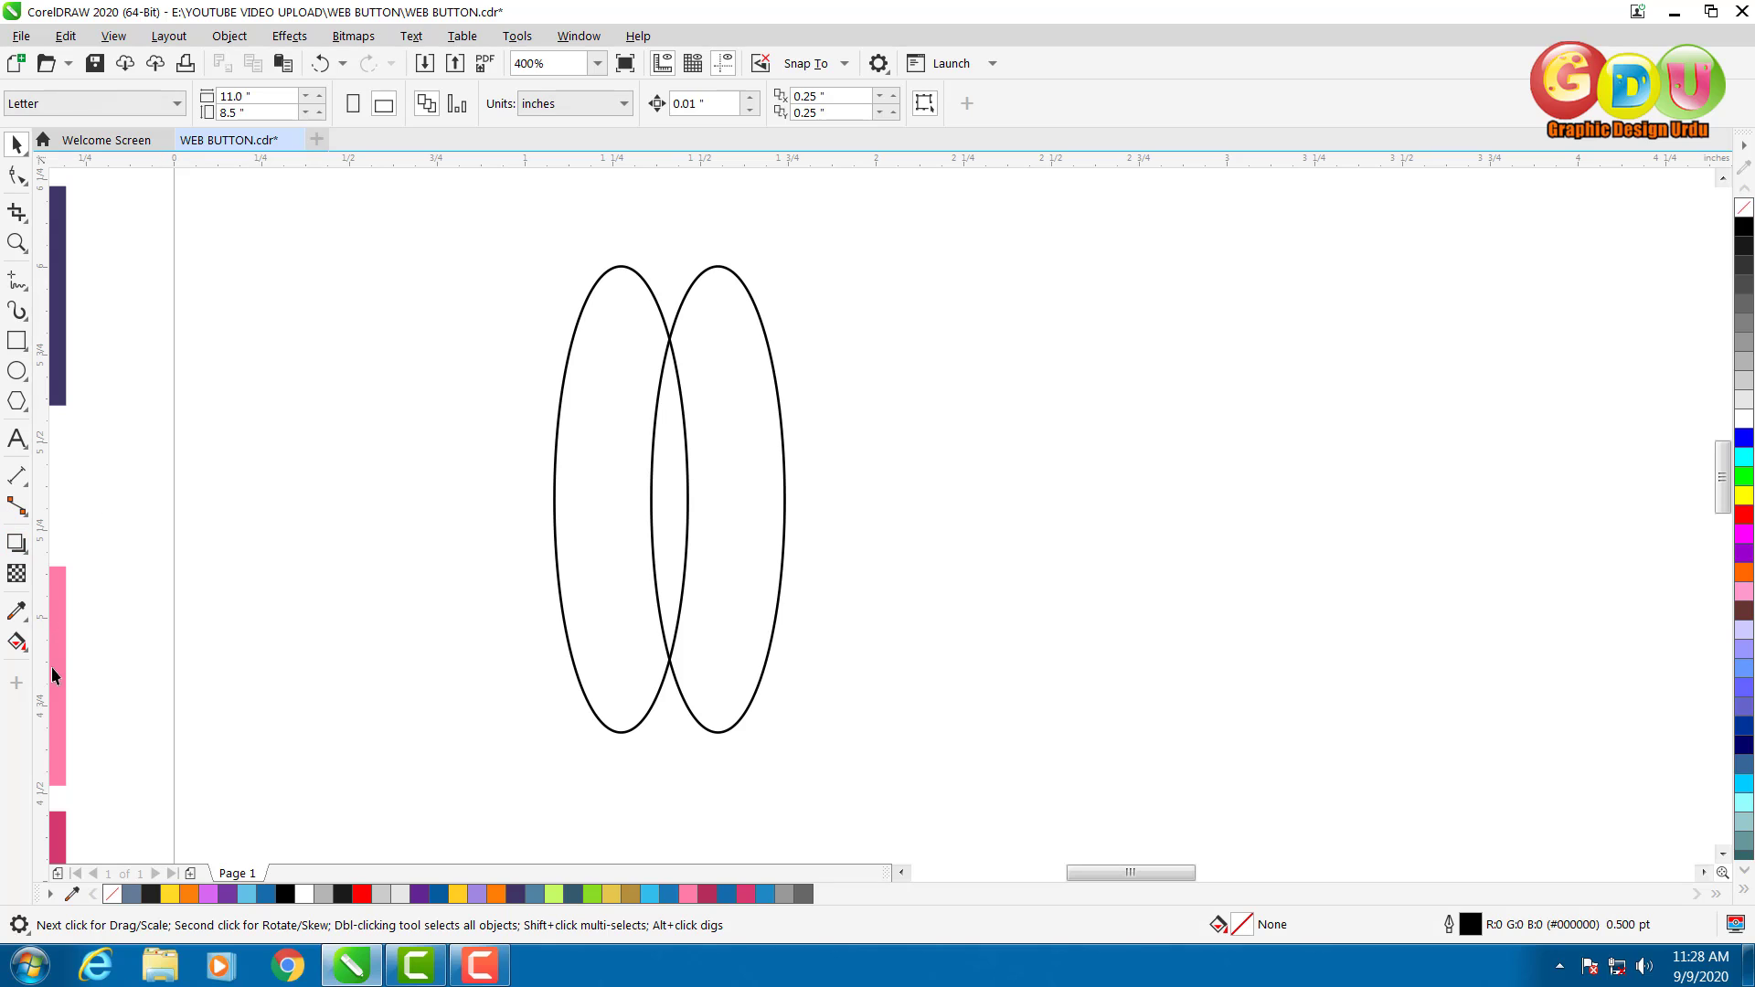
# Create a filled lens shape from the overlap of the two ellipses with Smart Fill.
pyautogui.click(18, 645)
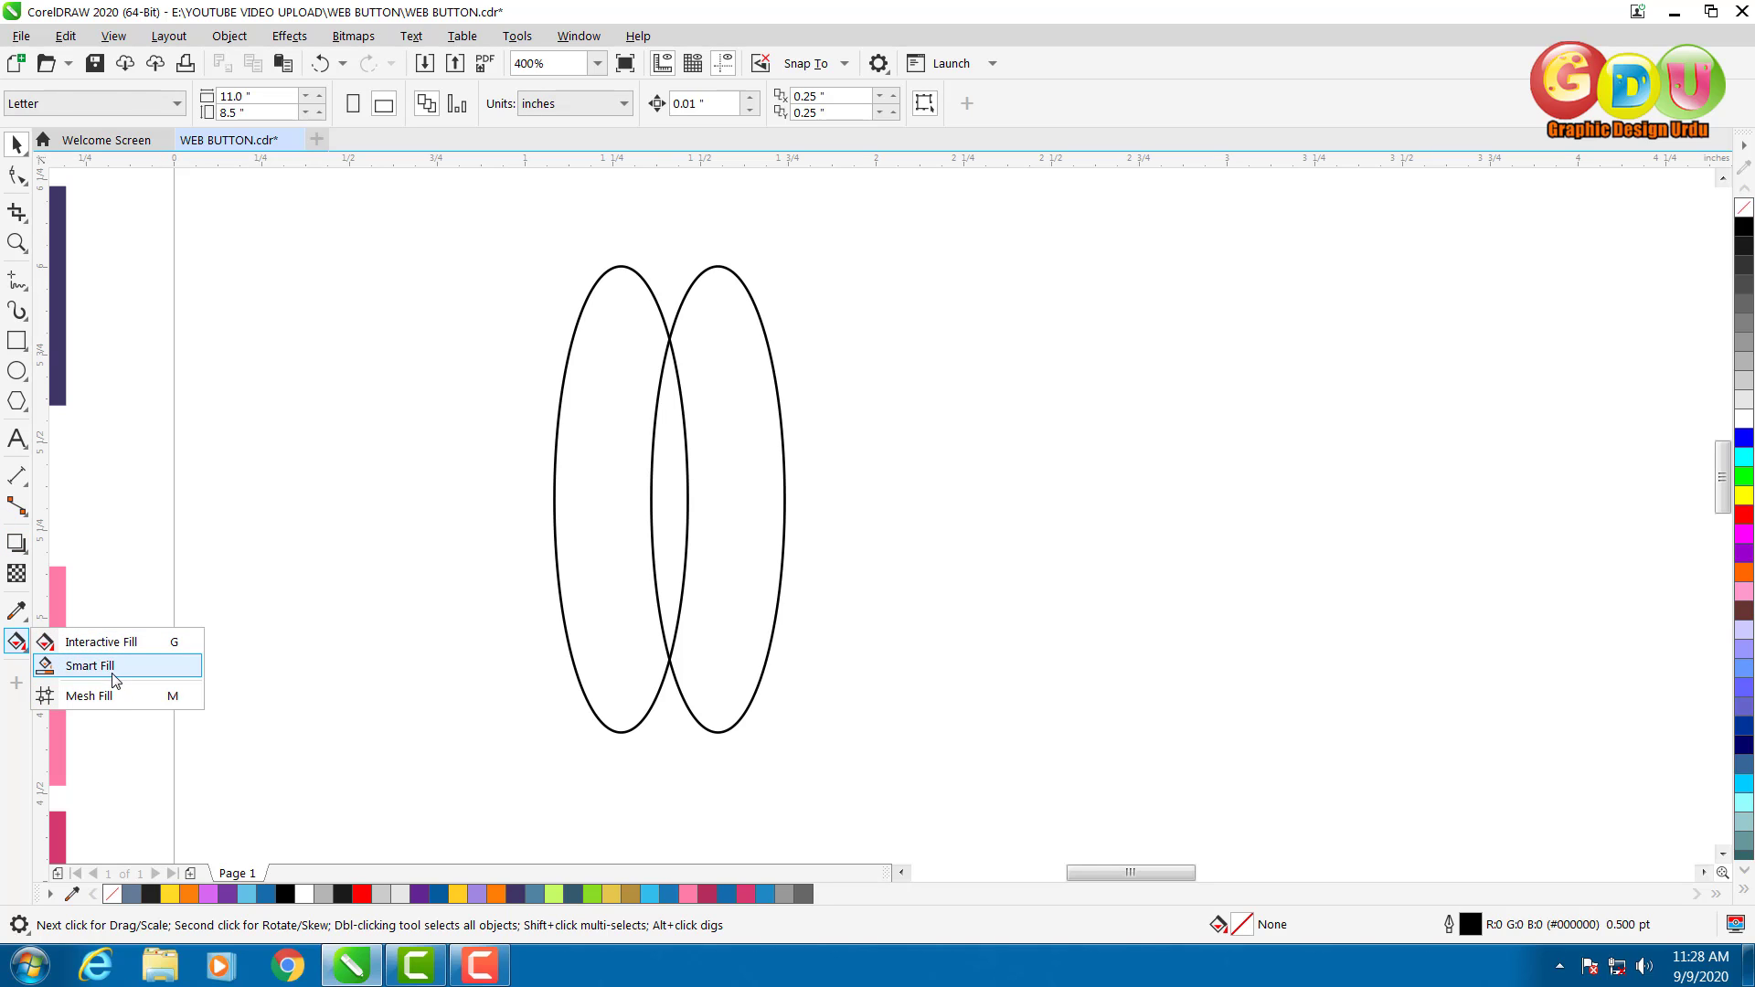
pyautogui.click(90, 667)
pyautogui.click(677, 440)
pyautogui.click(16, 144)
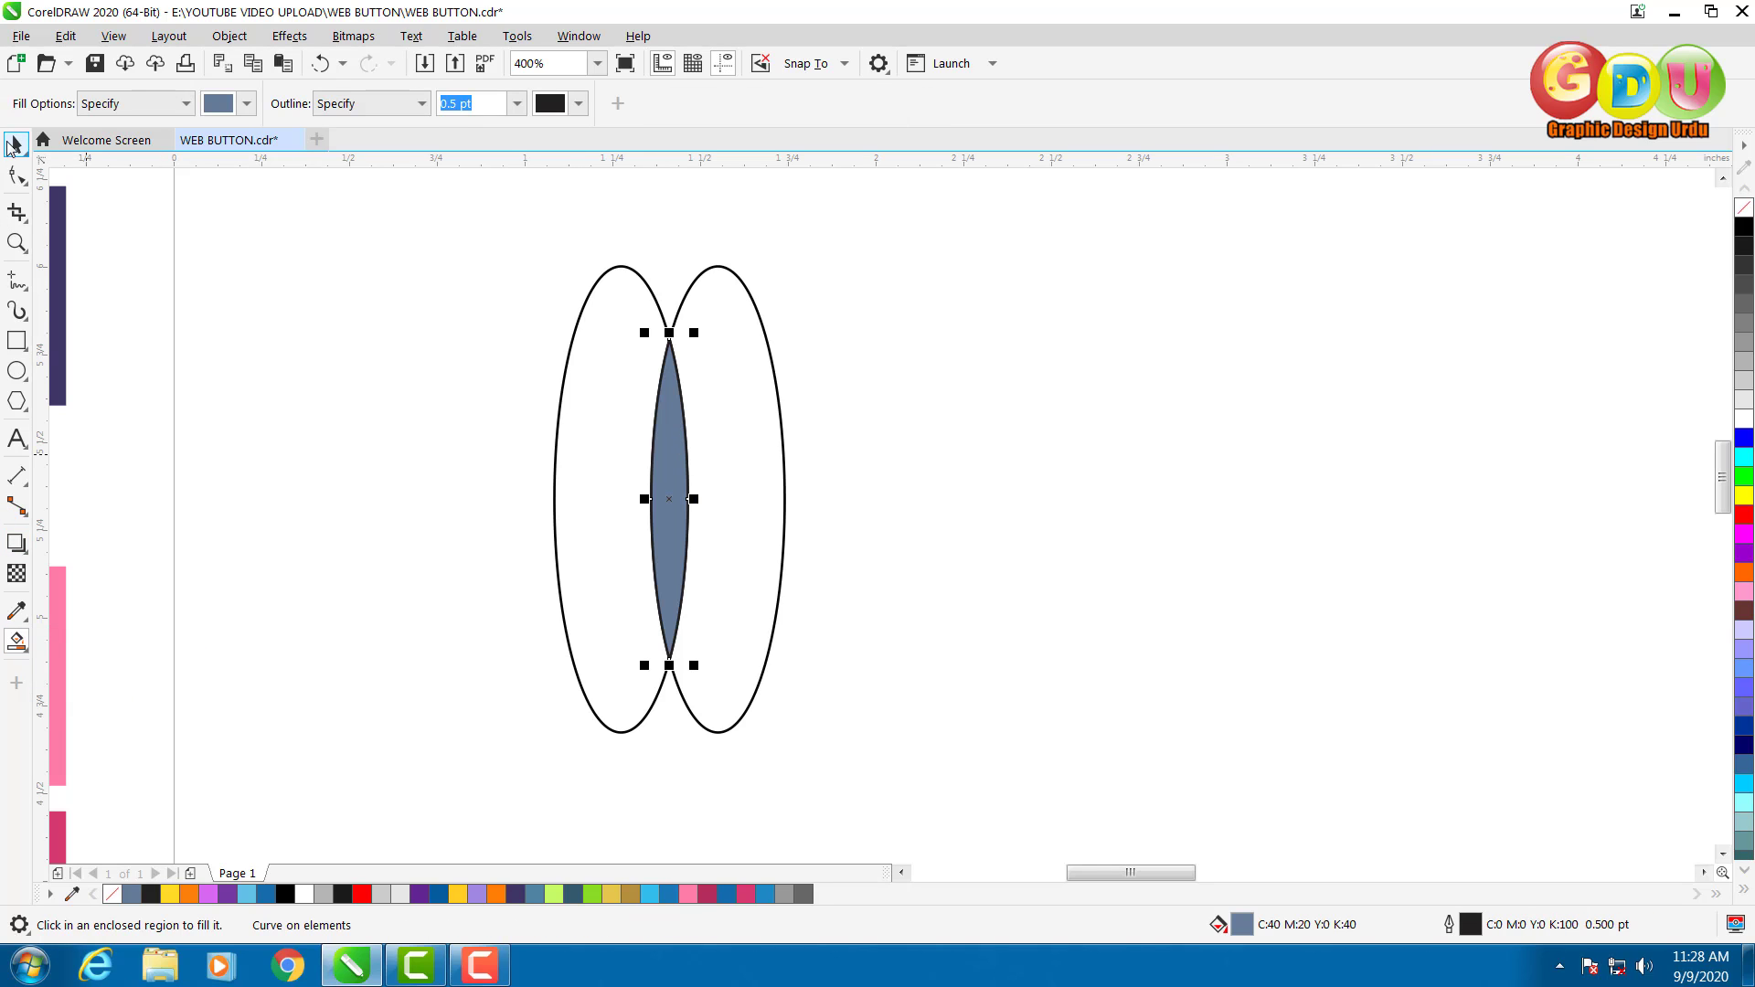
# Delete both construction ellipses and select the remaining lens shape.
pyautogui.click(781, 457)
pyautogui.click(782, 456)
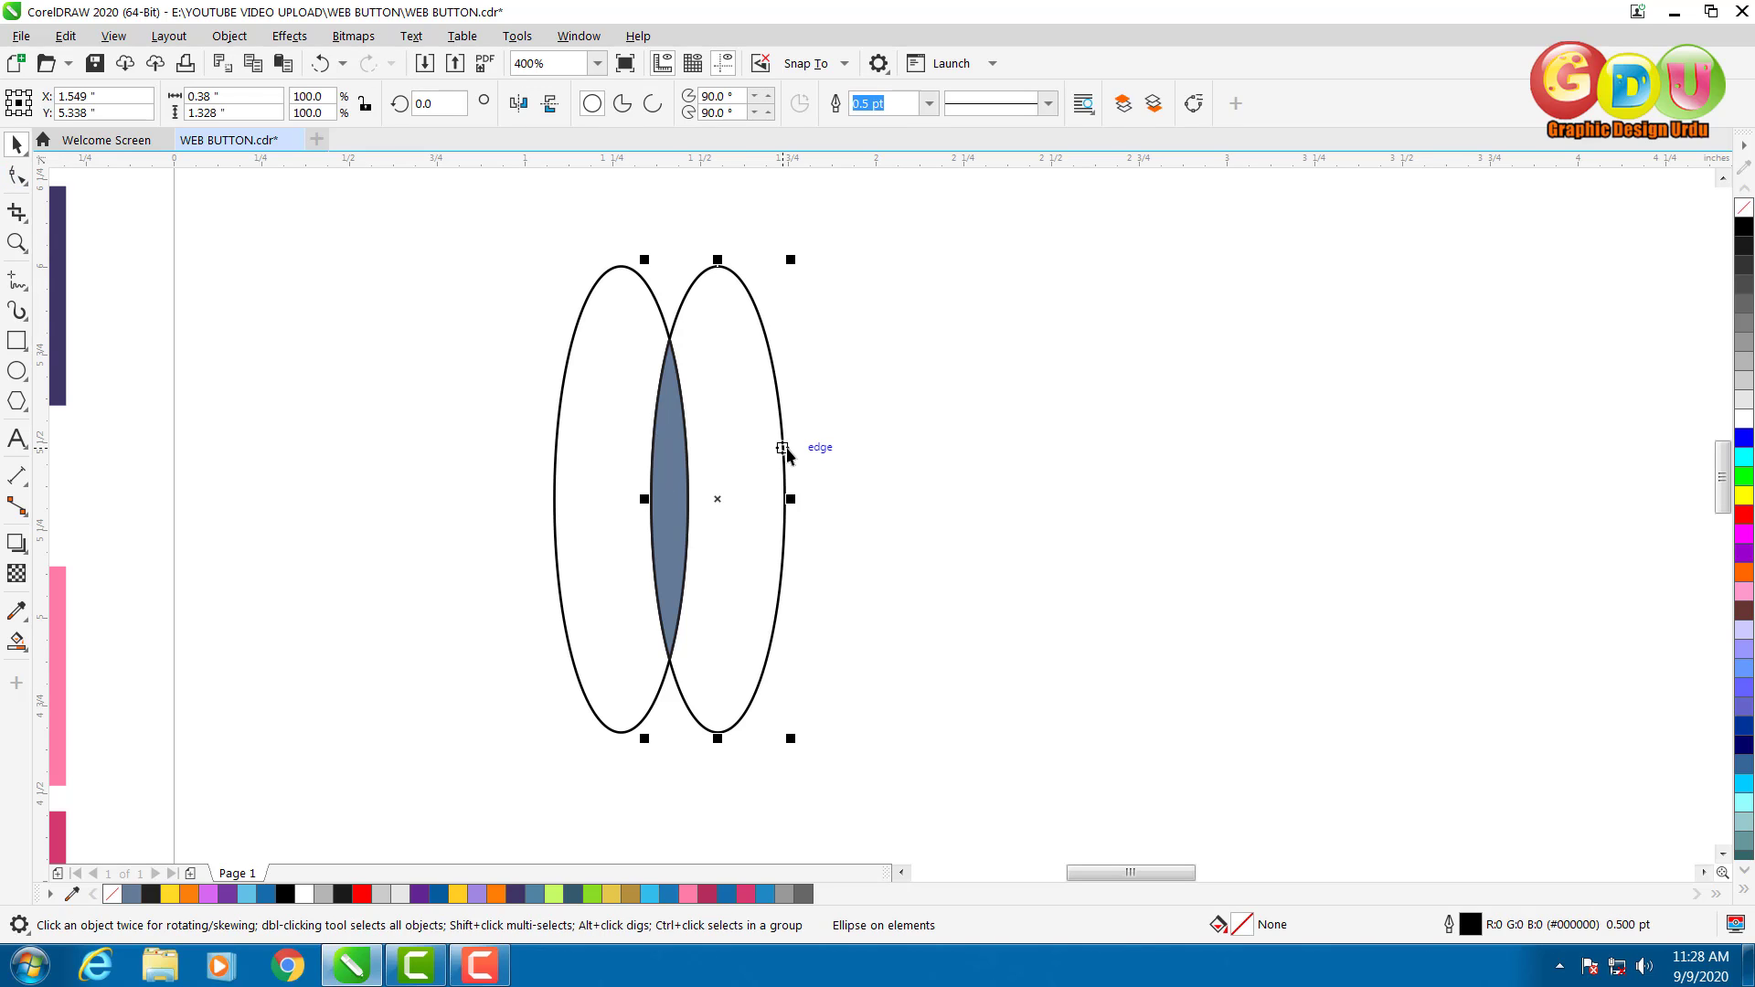
pyautogui.press('Delete')
pyautogui.click(596, 388)
pyautogui.press('Delete')
pyautogui.click(688, 457)
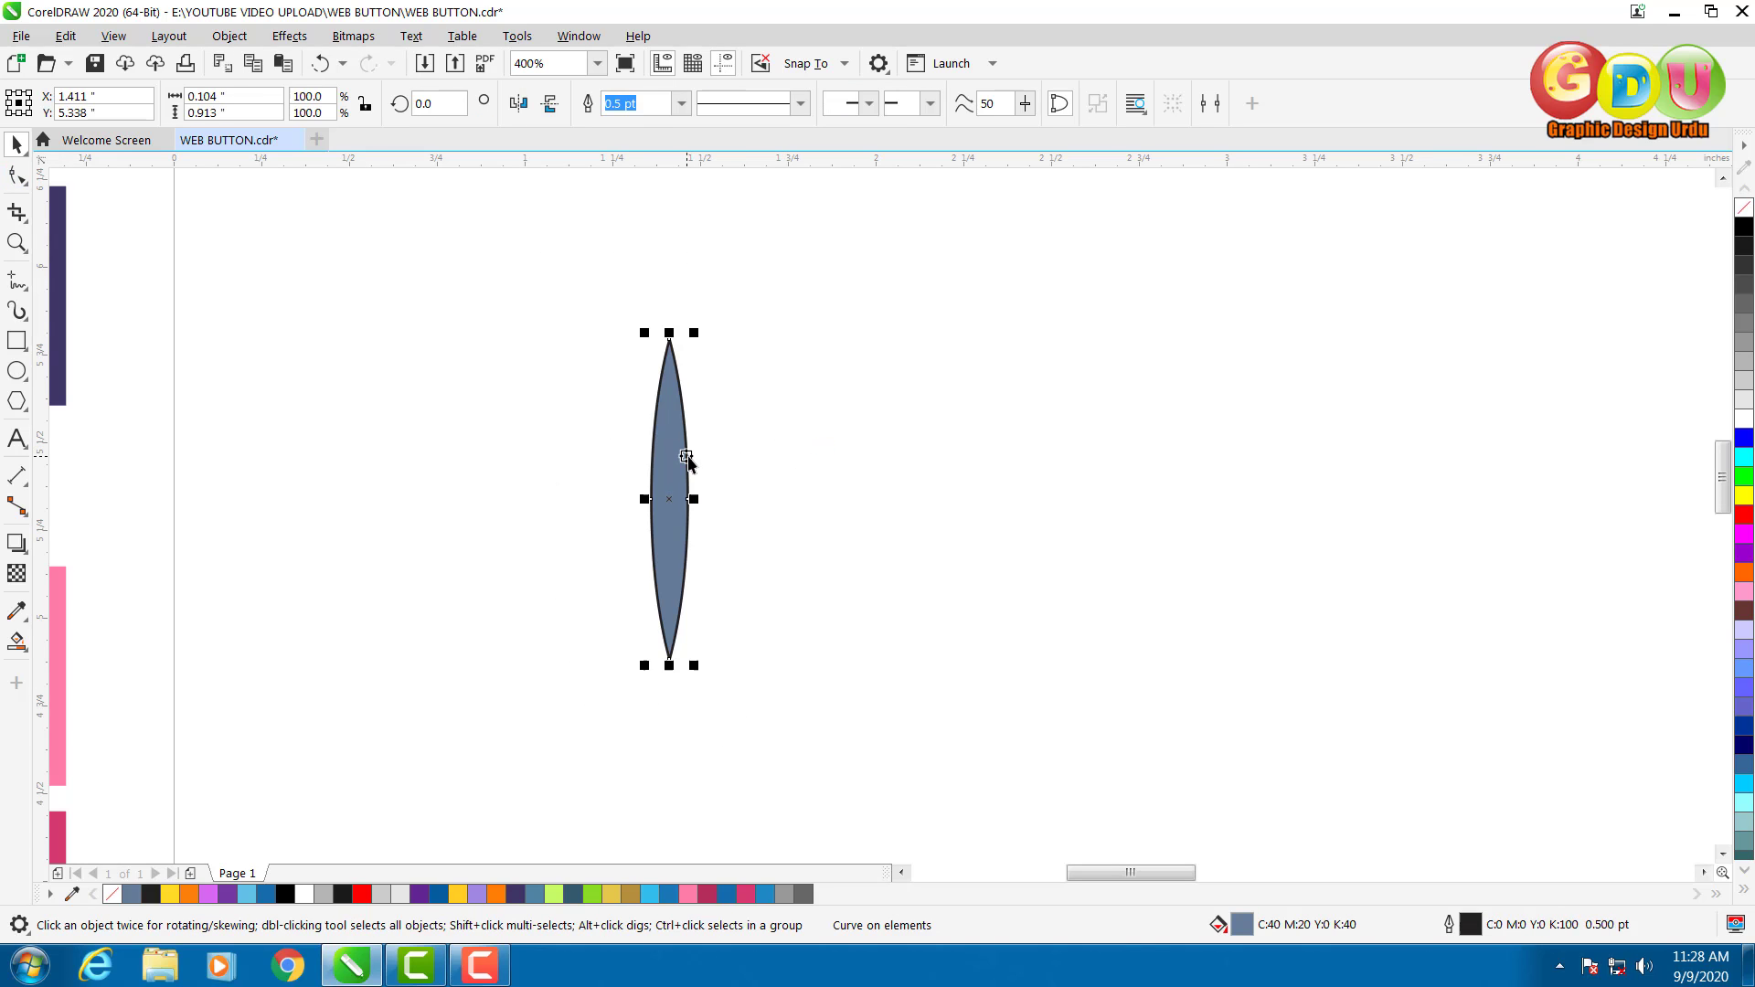
# Remove the lens shape's outline and place the lens over the button's left end.
pyautogui.rightClick(1742, 209)
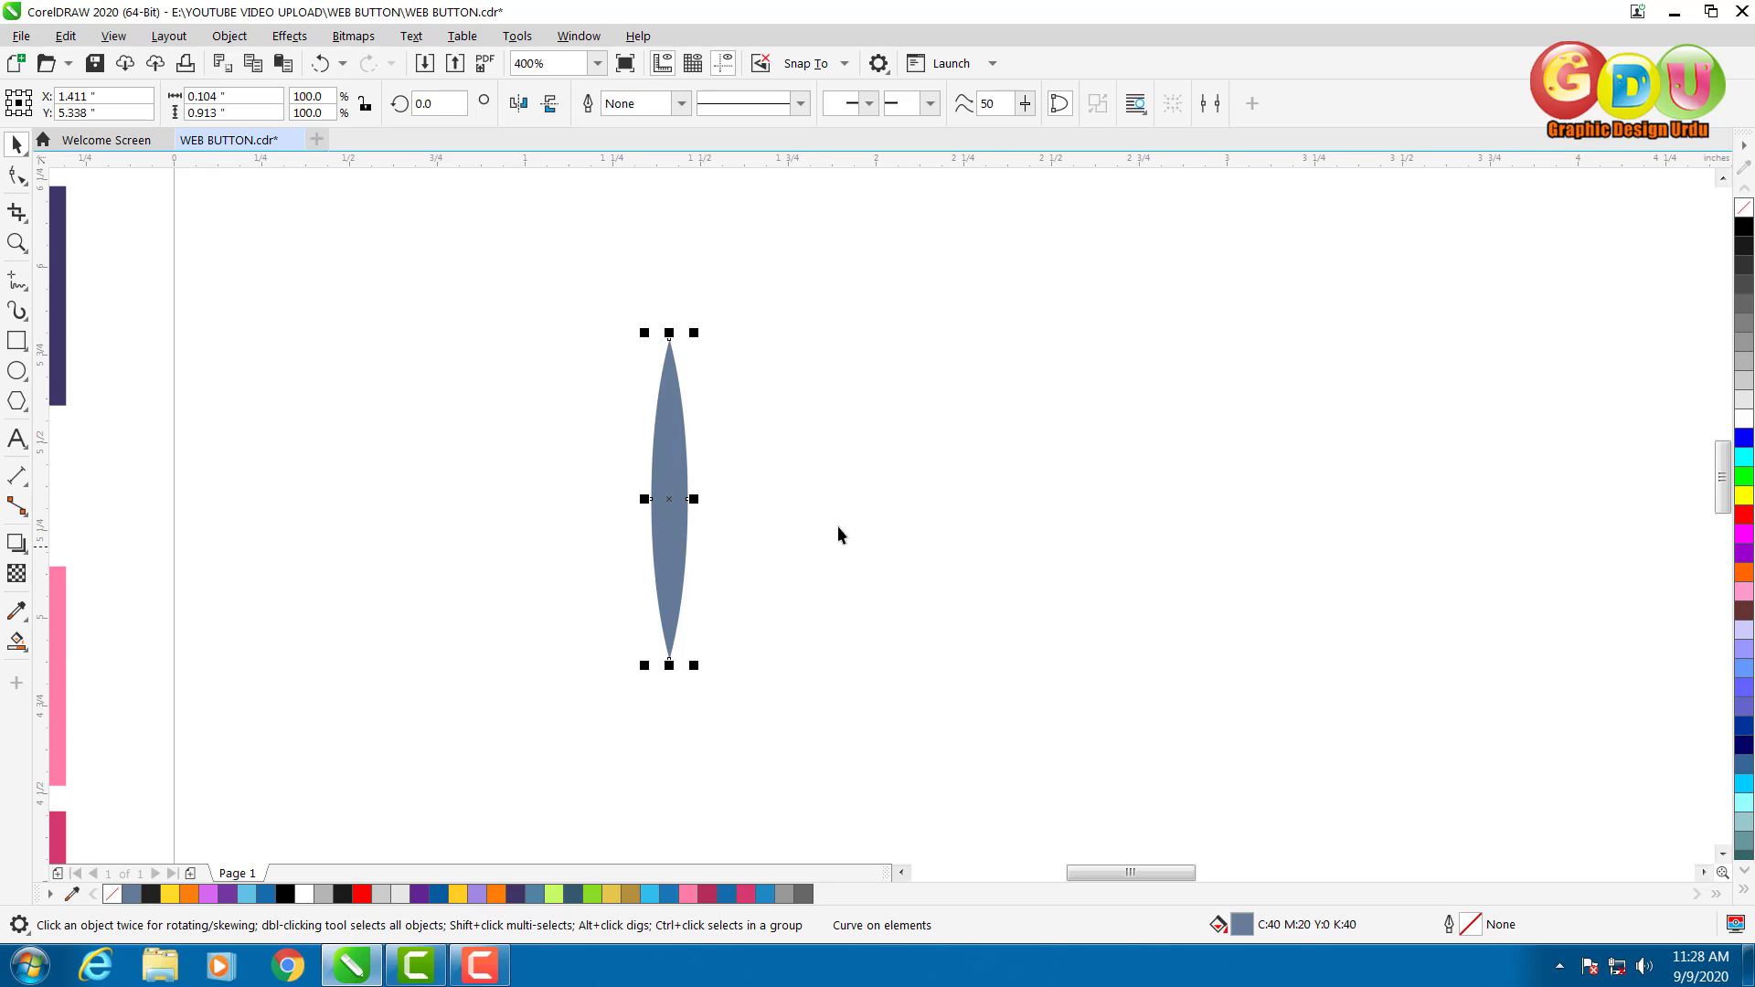
pyautogui.scroll(-3, 380, 442)
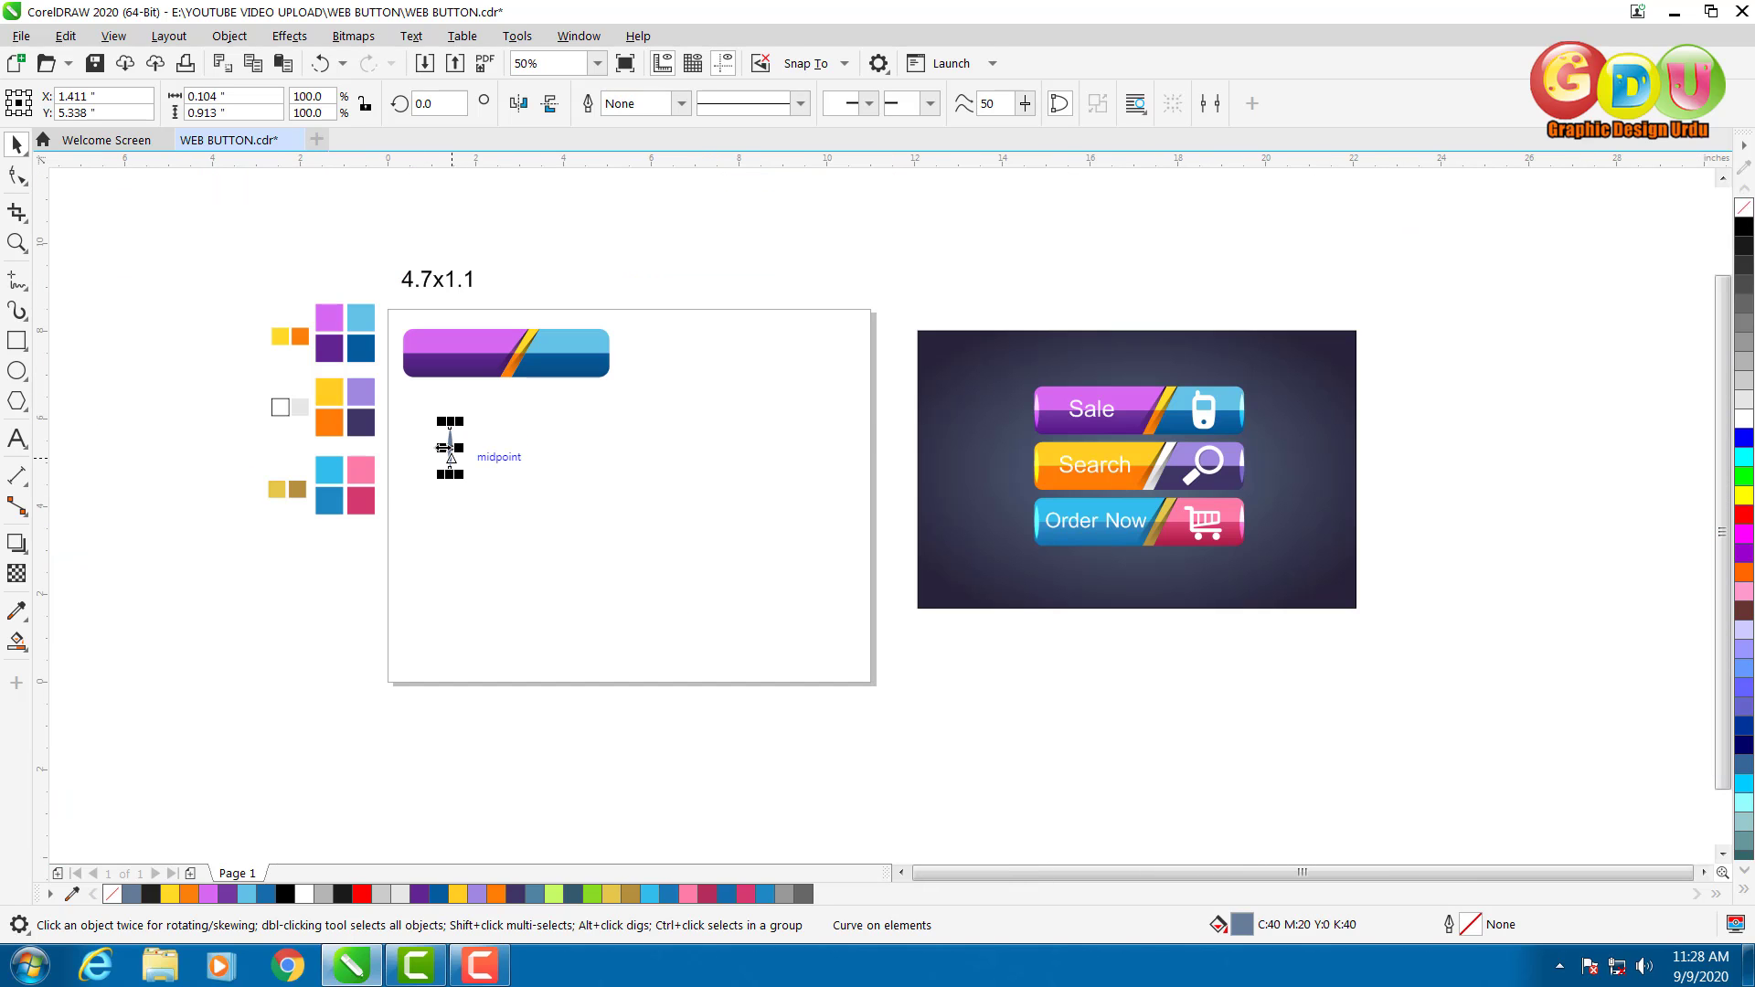
pyautogui.moveTo(454, 450); pyautogui.dragTo(413, 355)
pyautogui.click(431, 471)
pyautogui.scroll(6, 395, 336)
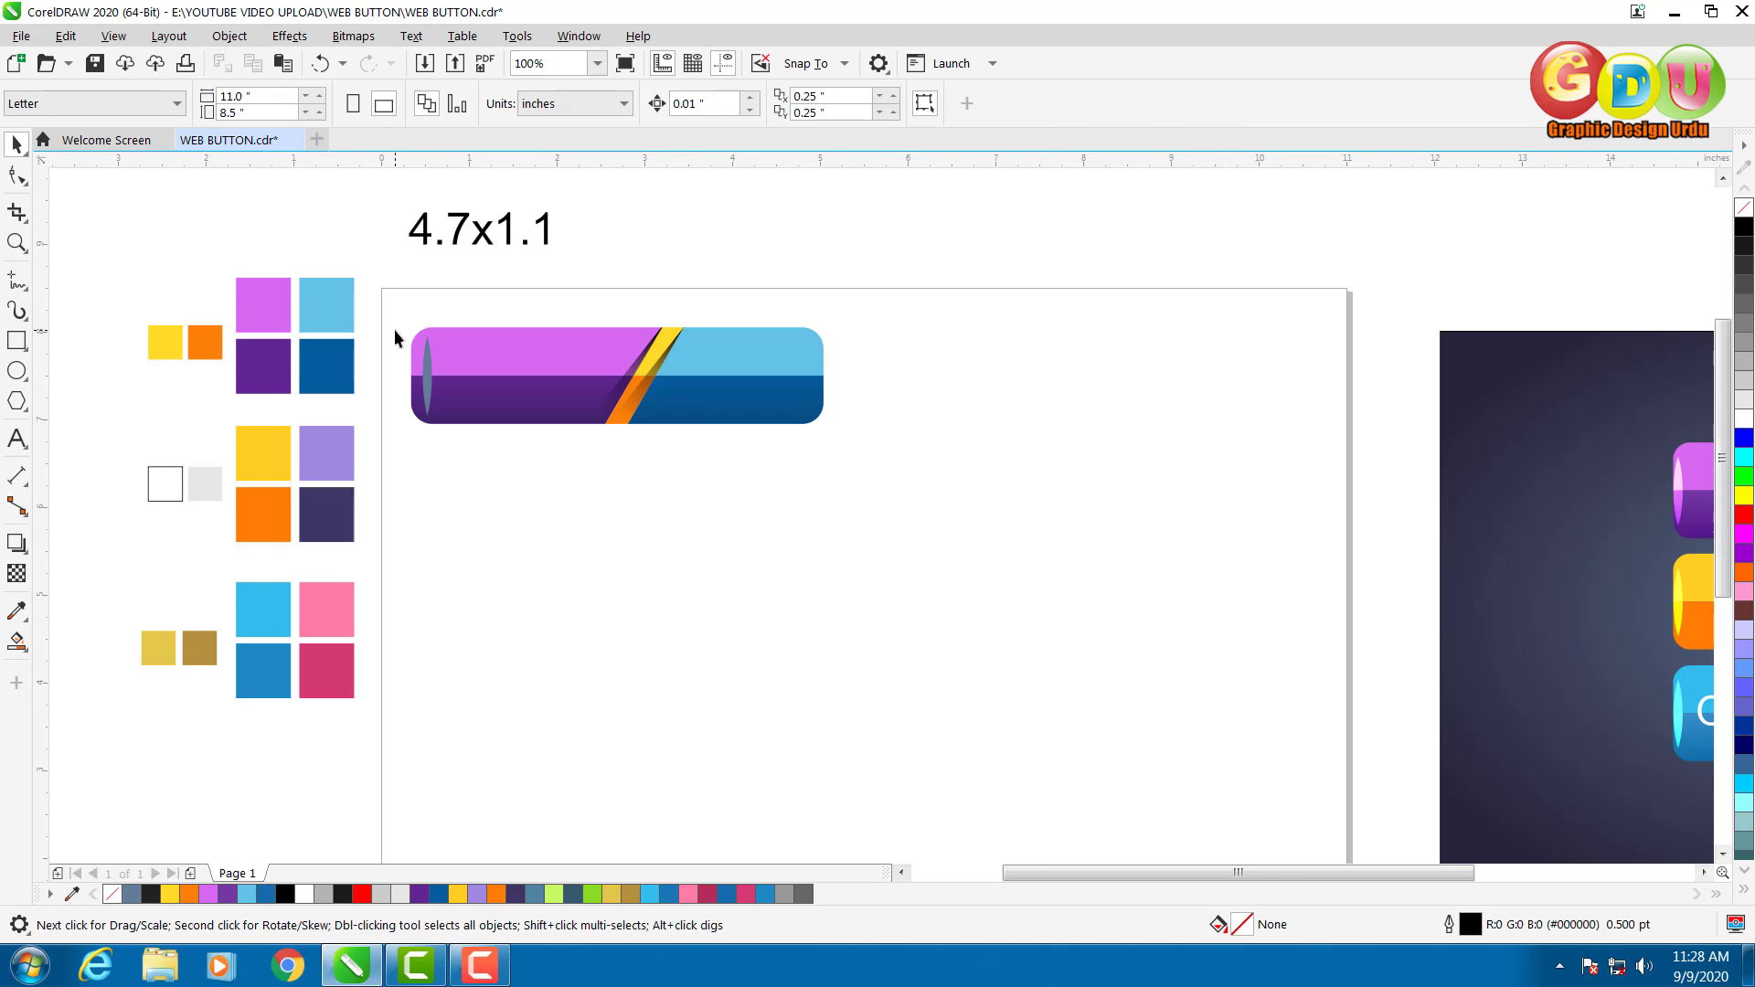
pyautogui.scroll(1, 414, 328)
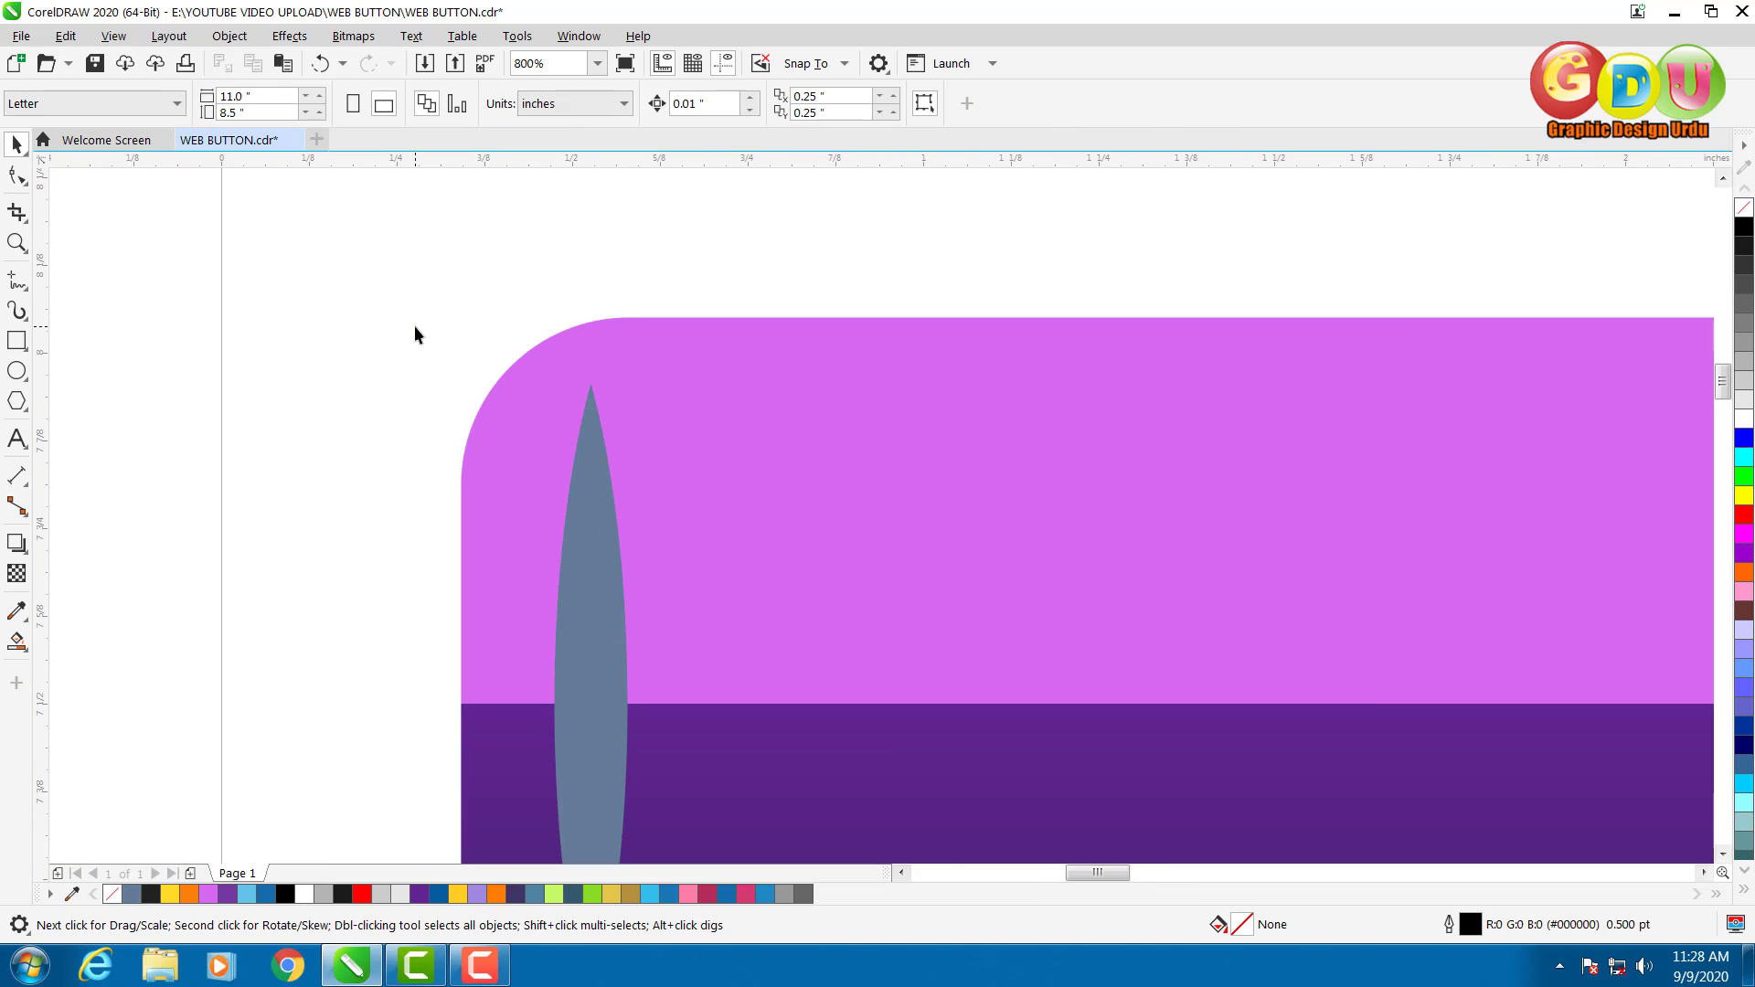
pyautogui.scroll(-1, 415, 331)
pyautogui.moveTo(503, 522); pyautogui.dragTo(459, 524)
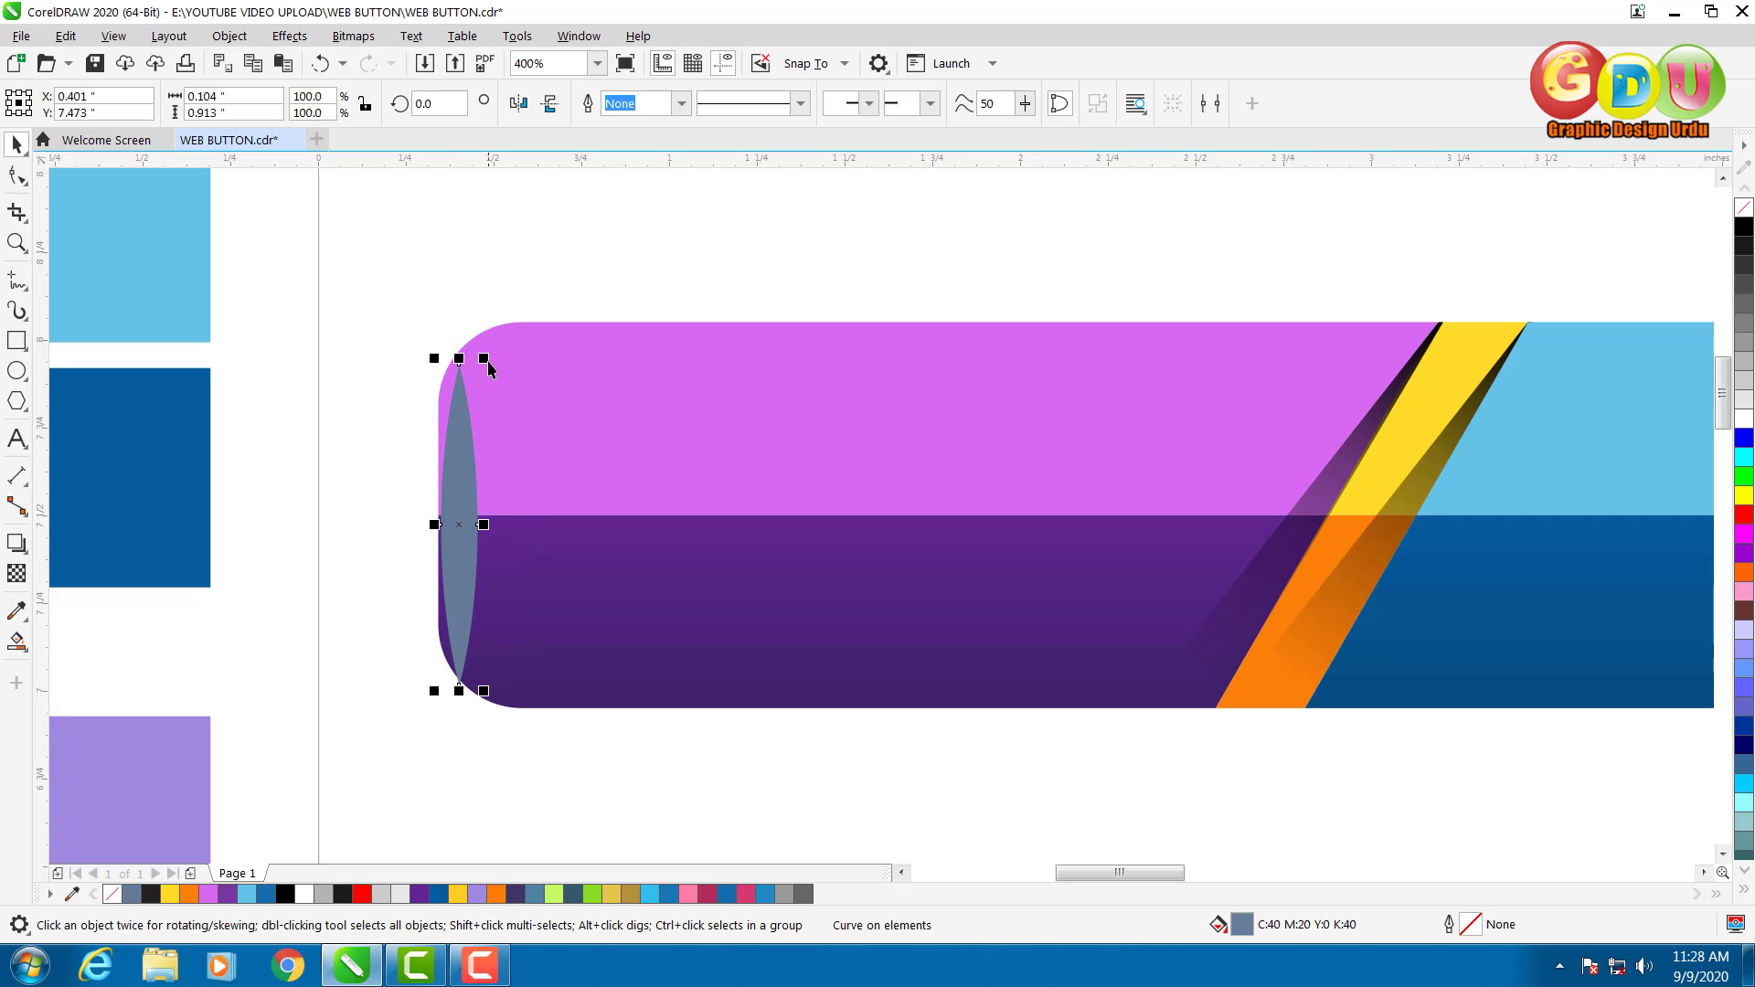
# Shrink the lens to about 0.077 by 0.797 inches and align it flush with the button's left edge.
pyautogui.moveTo(483, 357); pyautogui.dragTo(480, 378)
pyautogui.scroll(2, 525, 393)
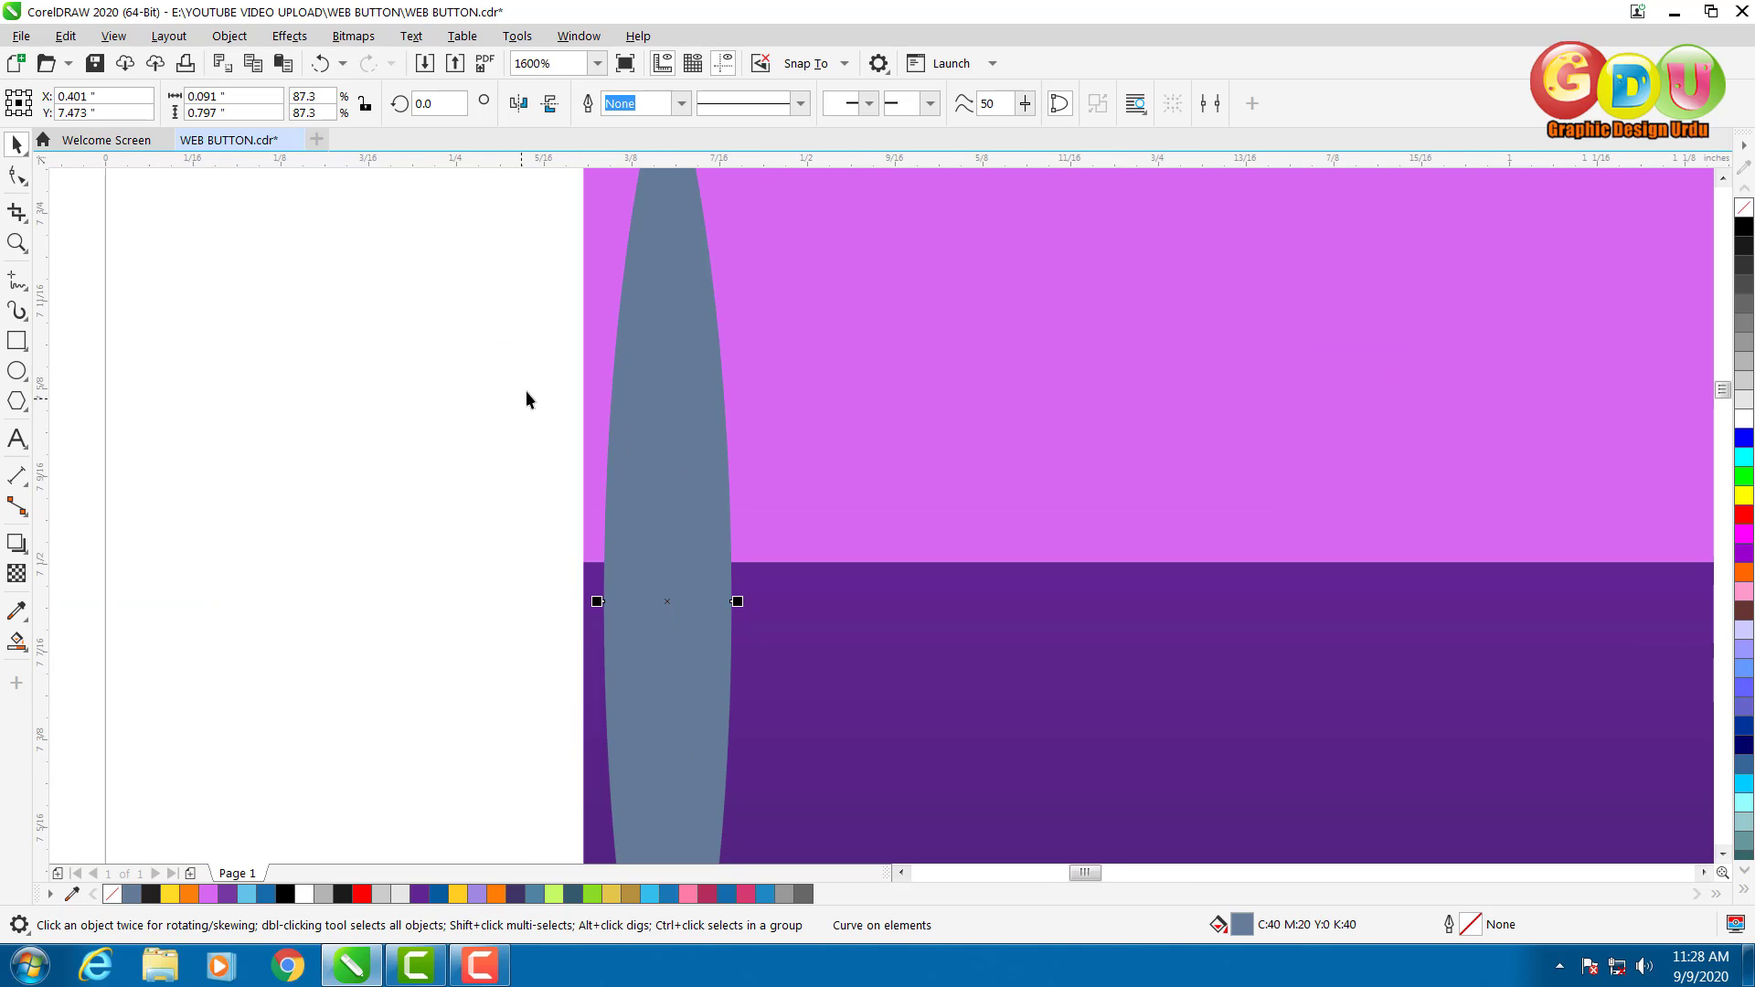
pyautogui.scroll(-1, 530, 386)
pyautogui.moveTo(591, 483); pyautogui.dragTo(617, 480)
pyautogui.click(442, 508)
pyautogui.click(616, 448)
pyautogui.click(325, 437)
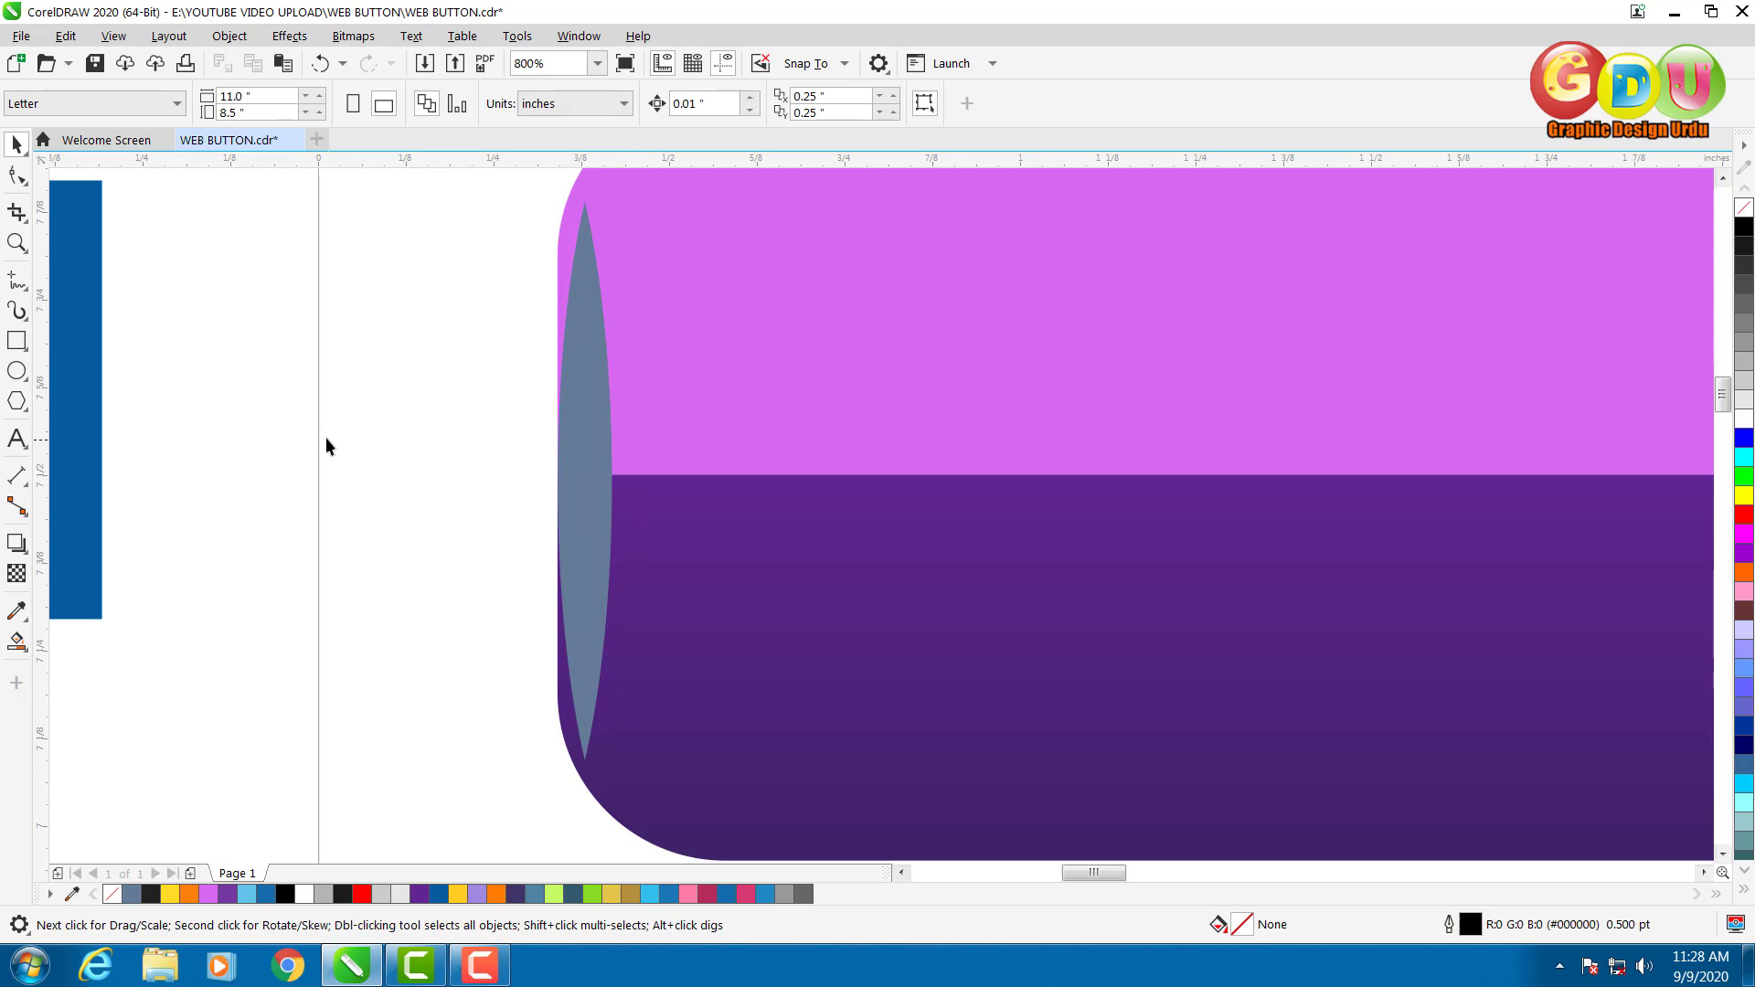
pyautogui.scroll(-1, 326, 437)
# Fill the lens at the button's left end with white.
pyautogui.click(451, 445)
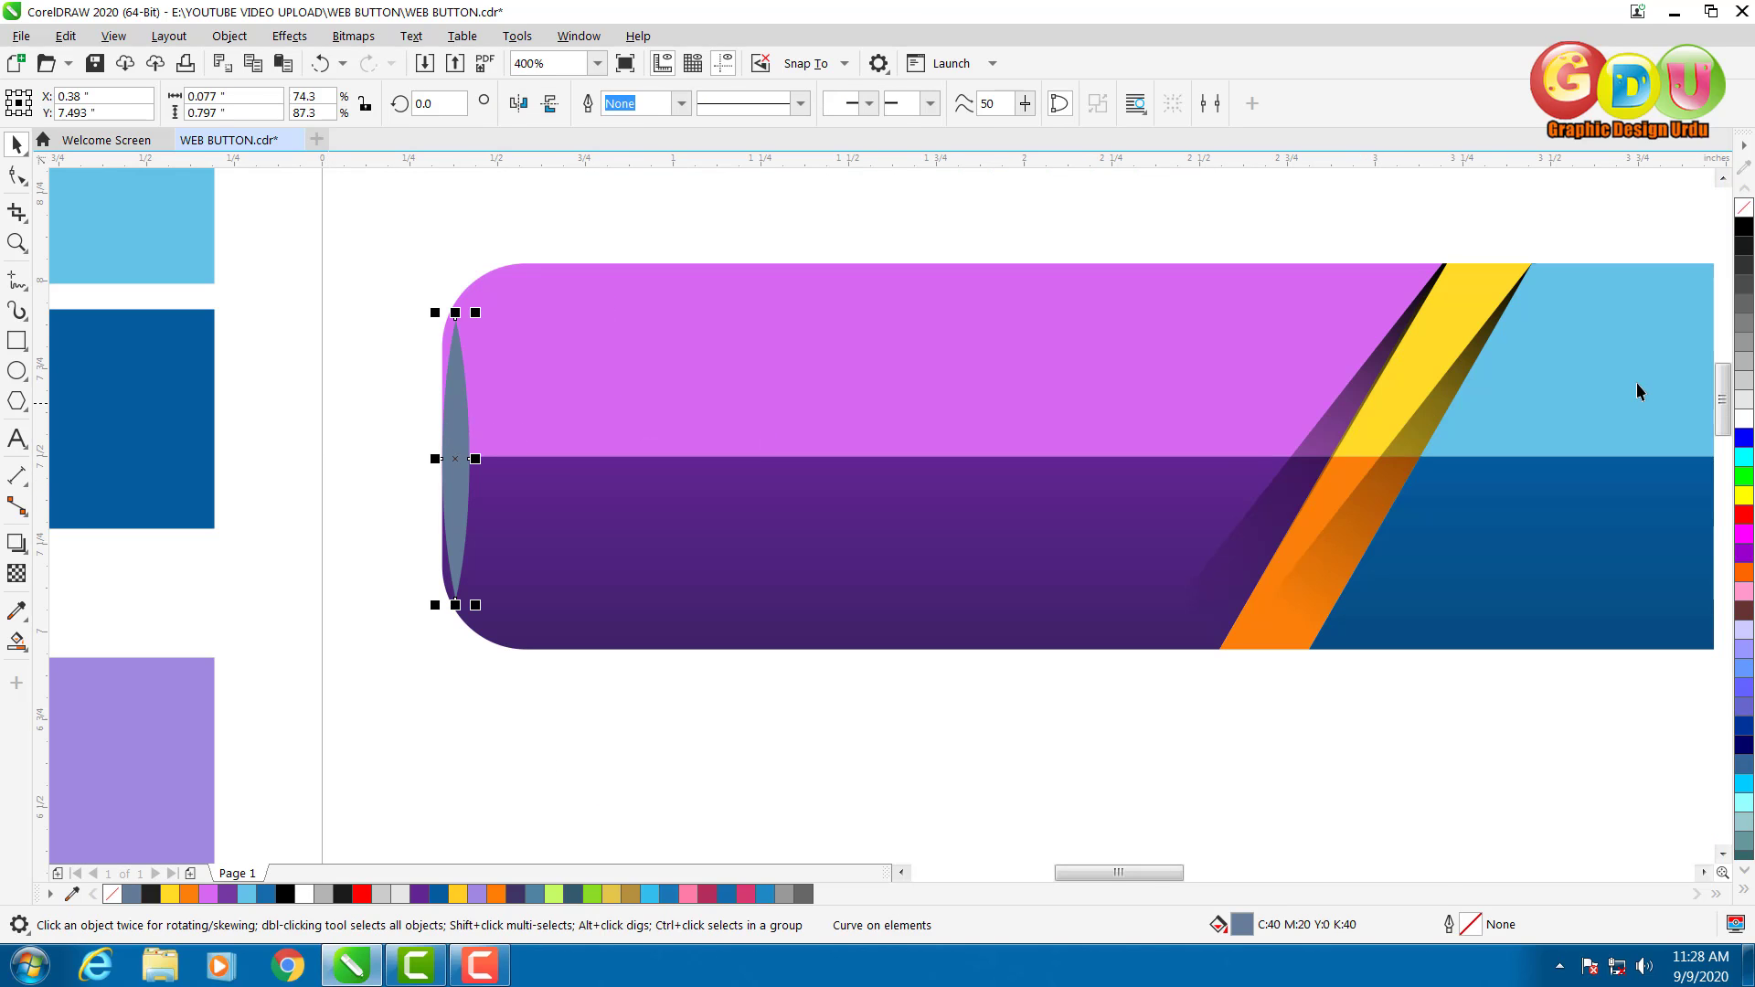
pyautogui.click(1744, 419)
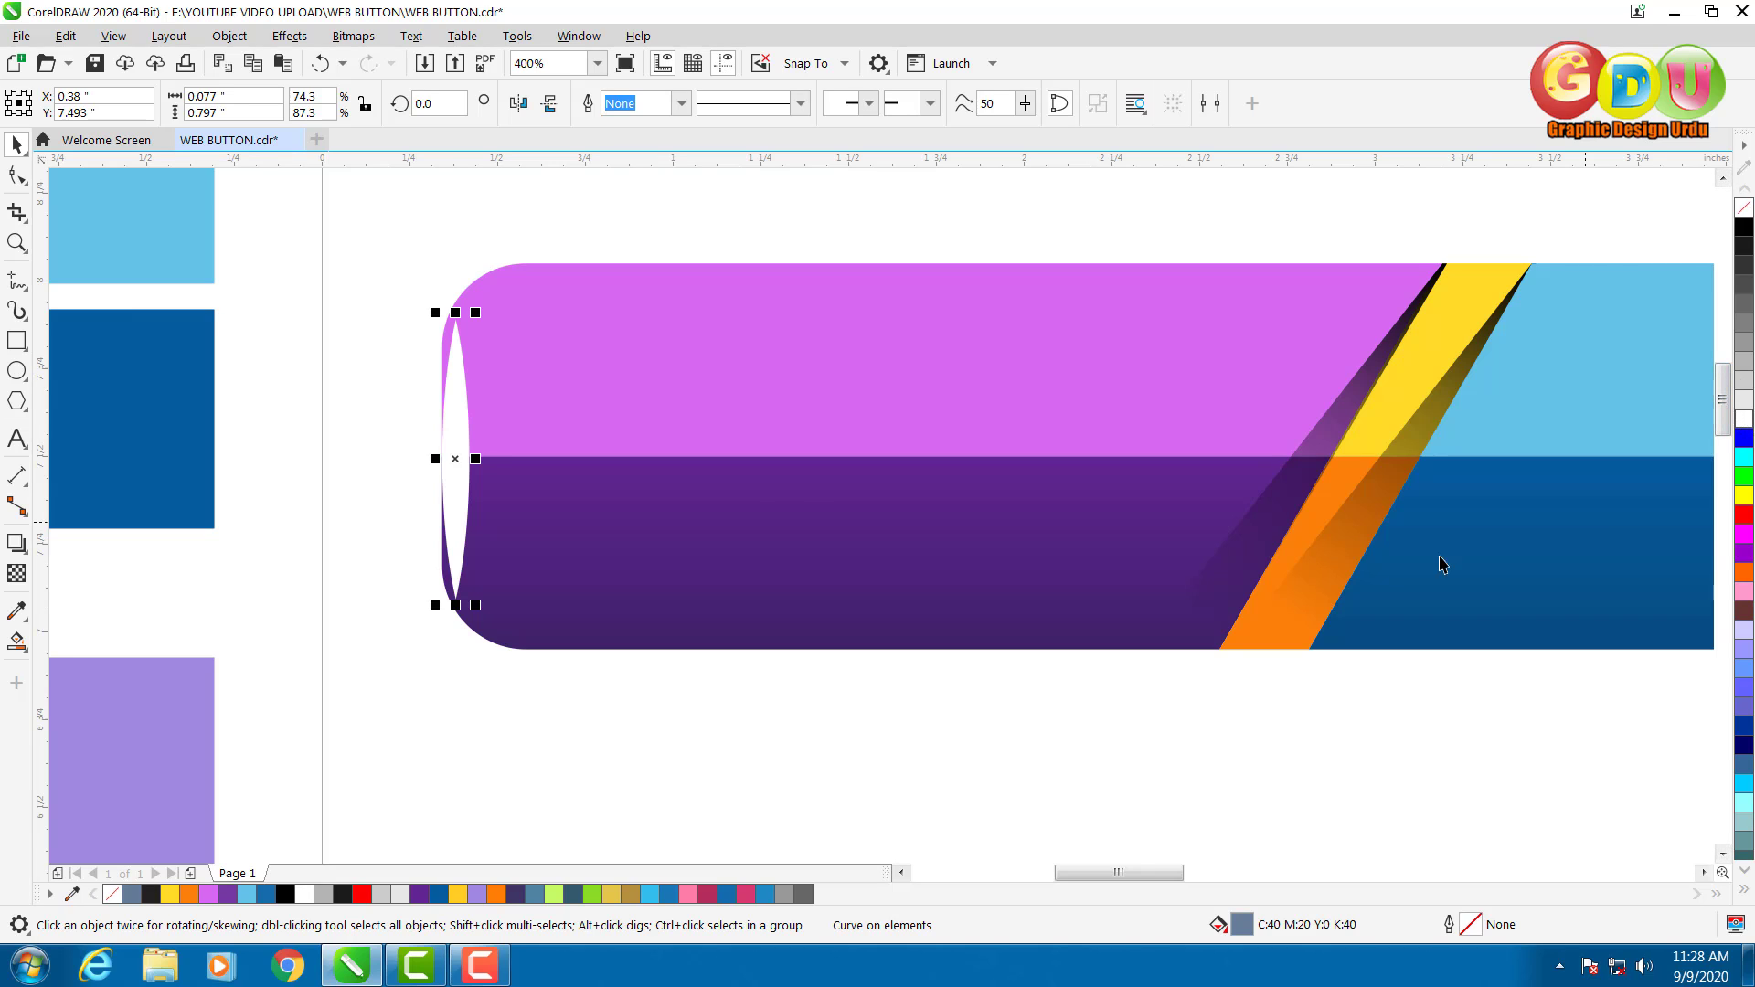
pyautogui.click(345, 408)
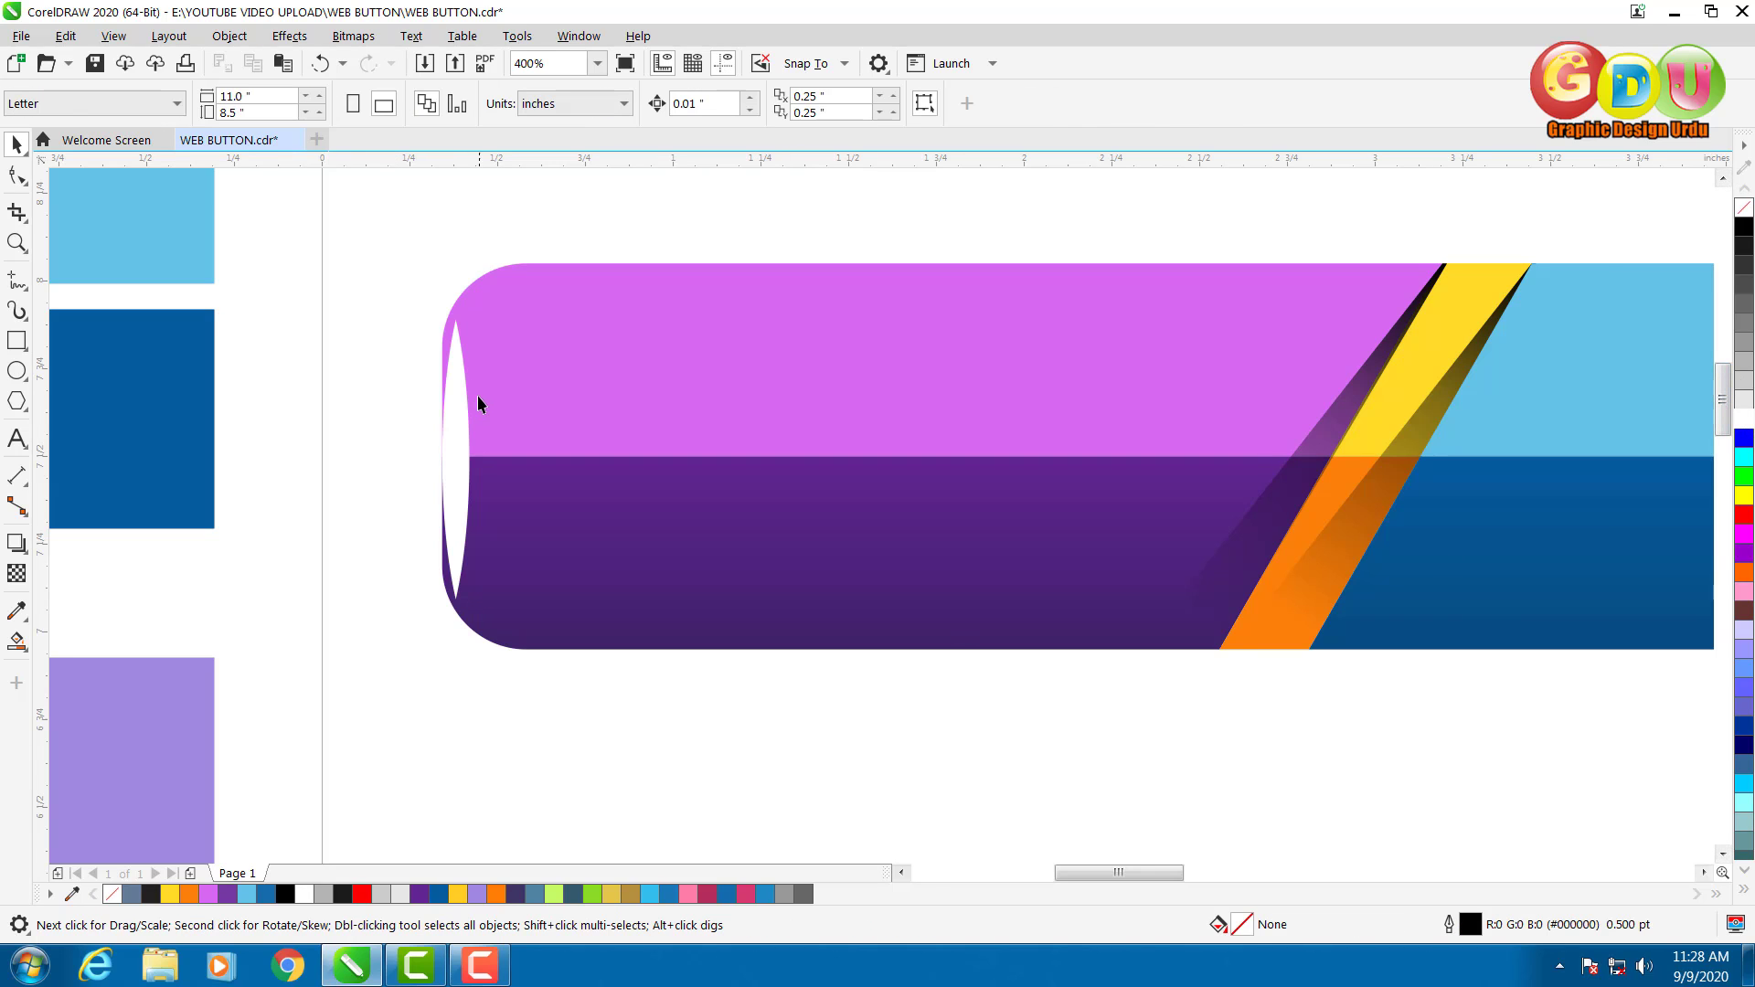
# Apply the Overlay transparency merge mode to the white lens.
pyautogui.click(466, 420)
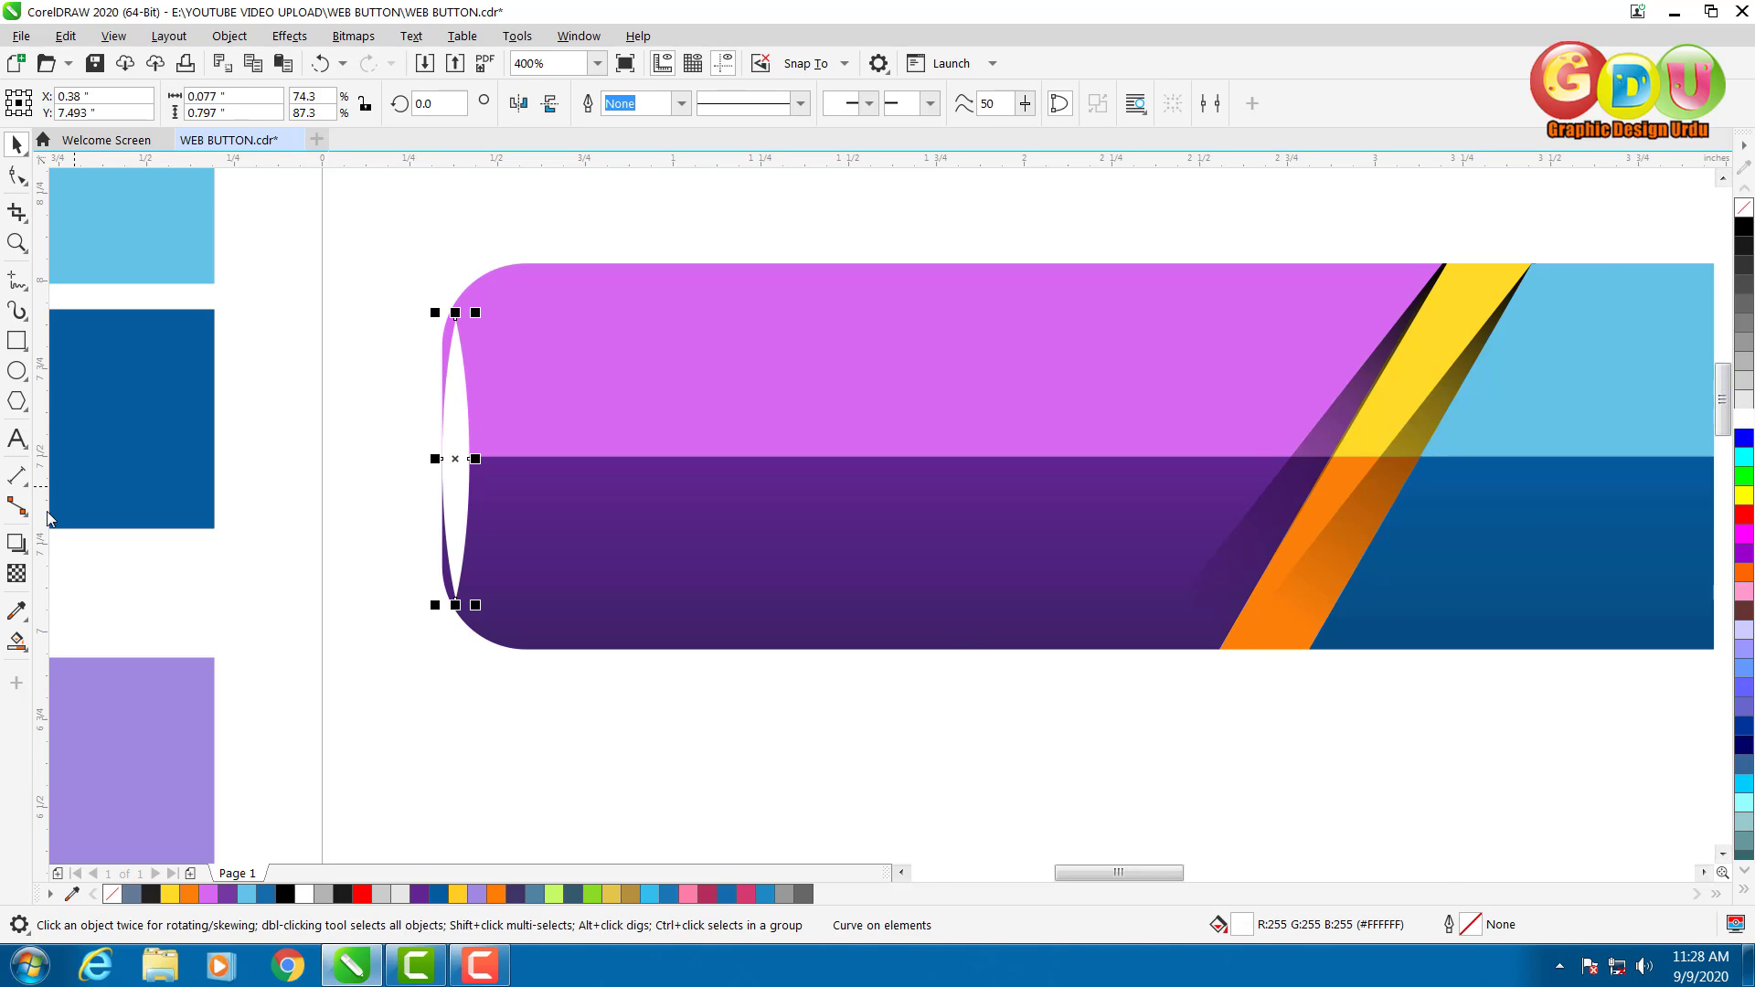
pyautogui.click(20, 580)
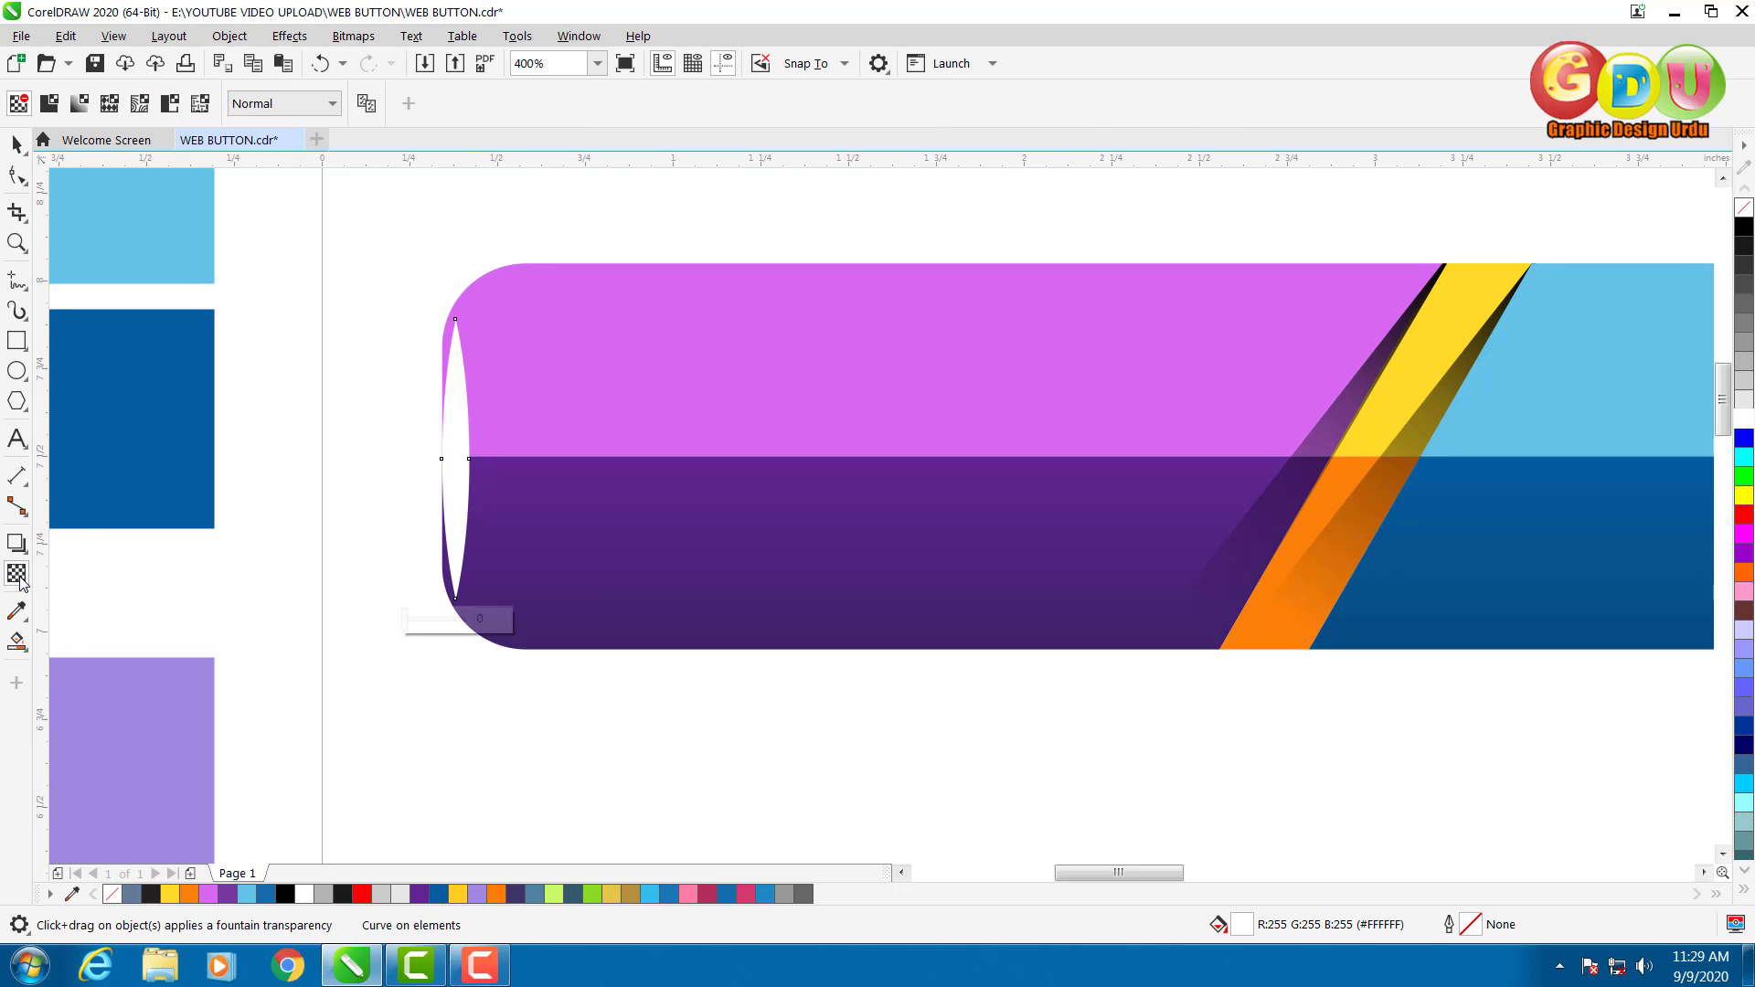
pyautogui.click(314, 102)
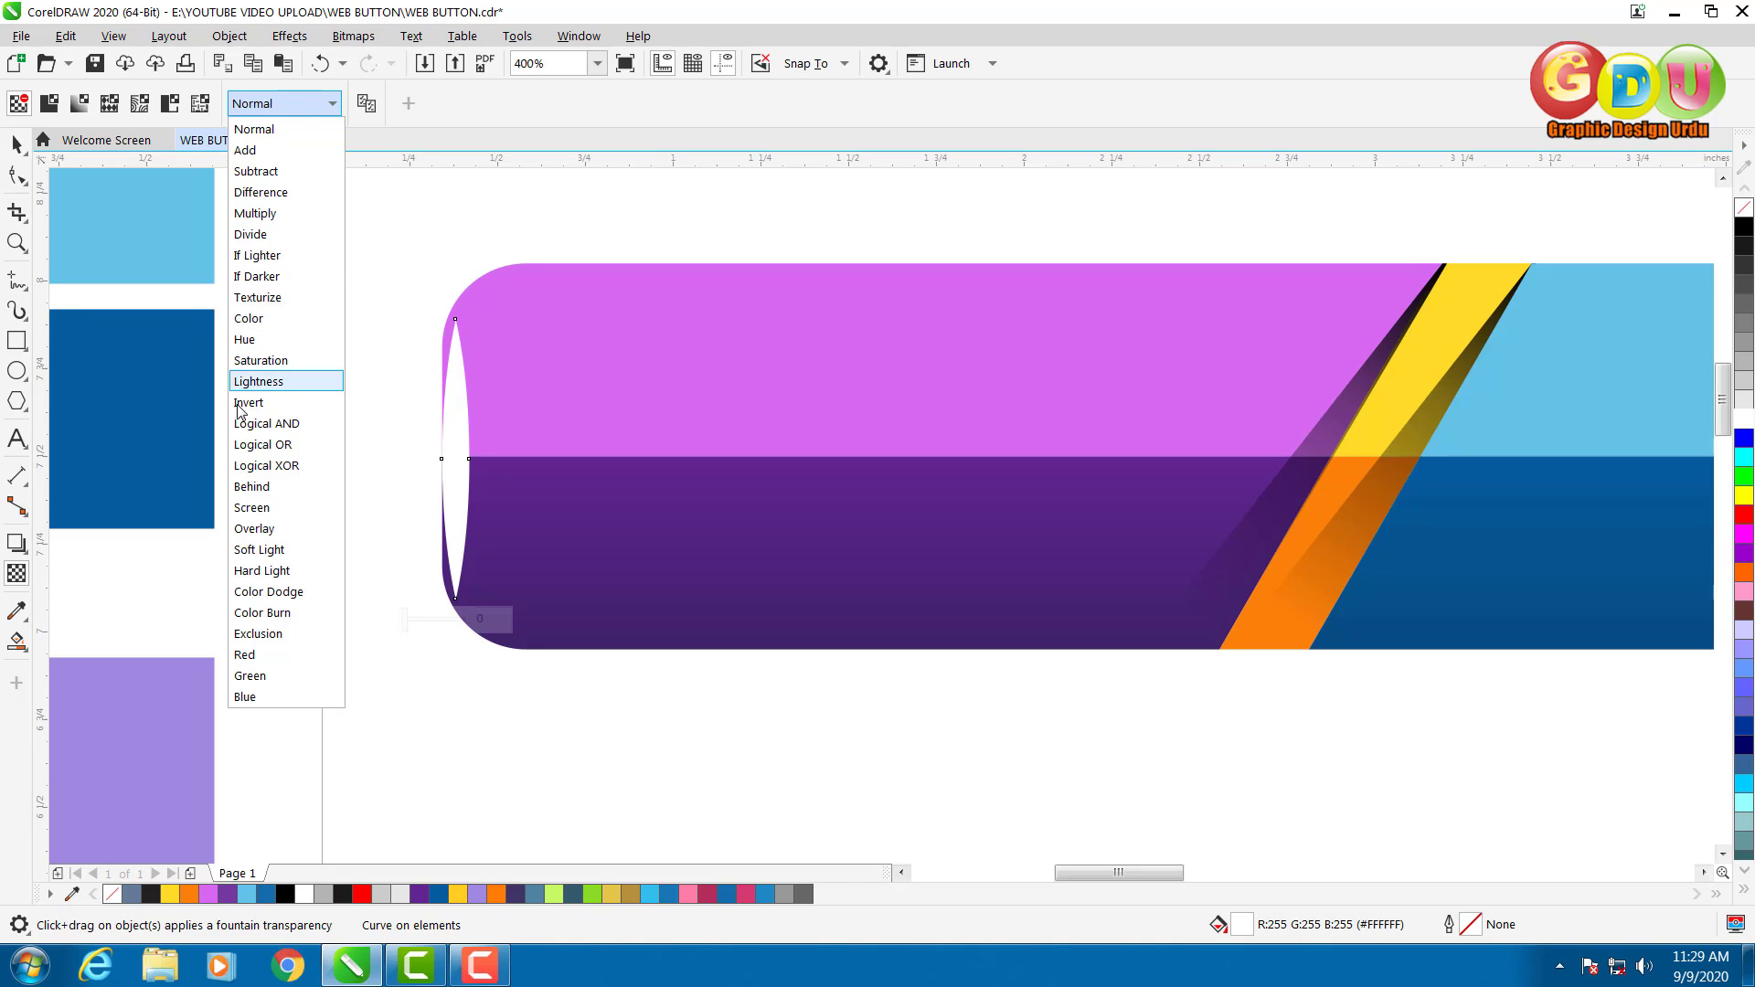
pyautogui.click(265, 531)
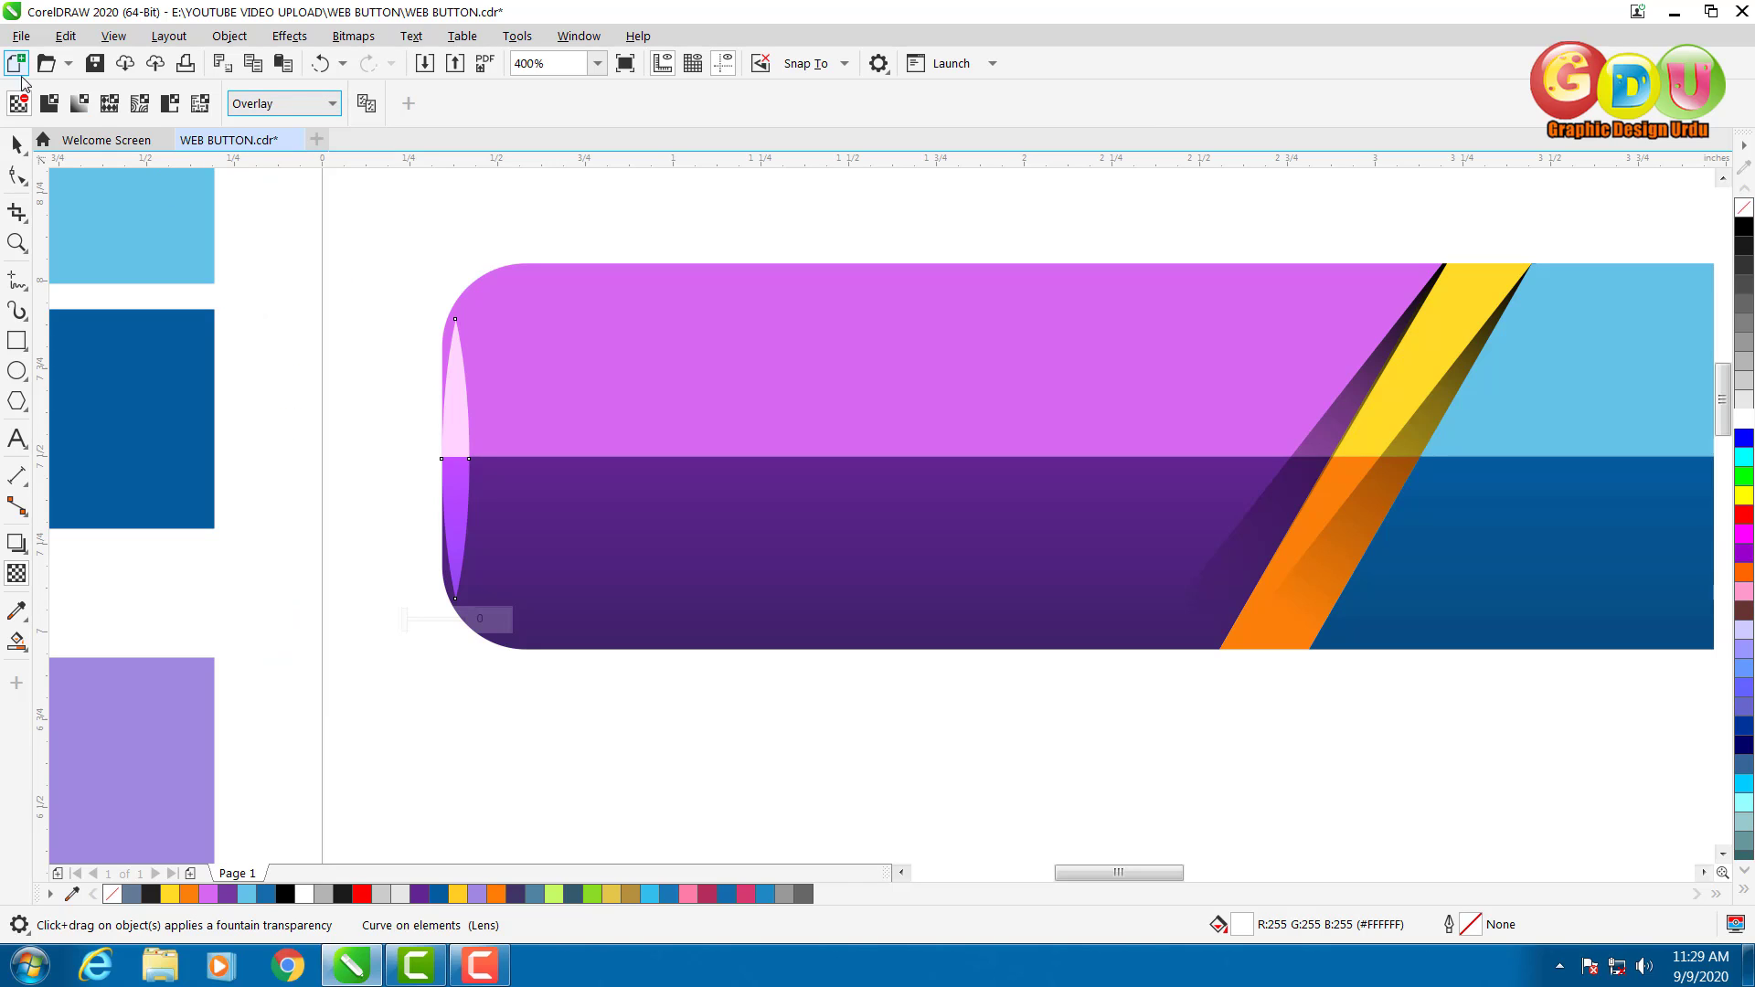
pyautogui.click(18, 148)
pyautogui.press('Escape')
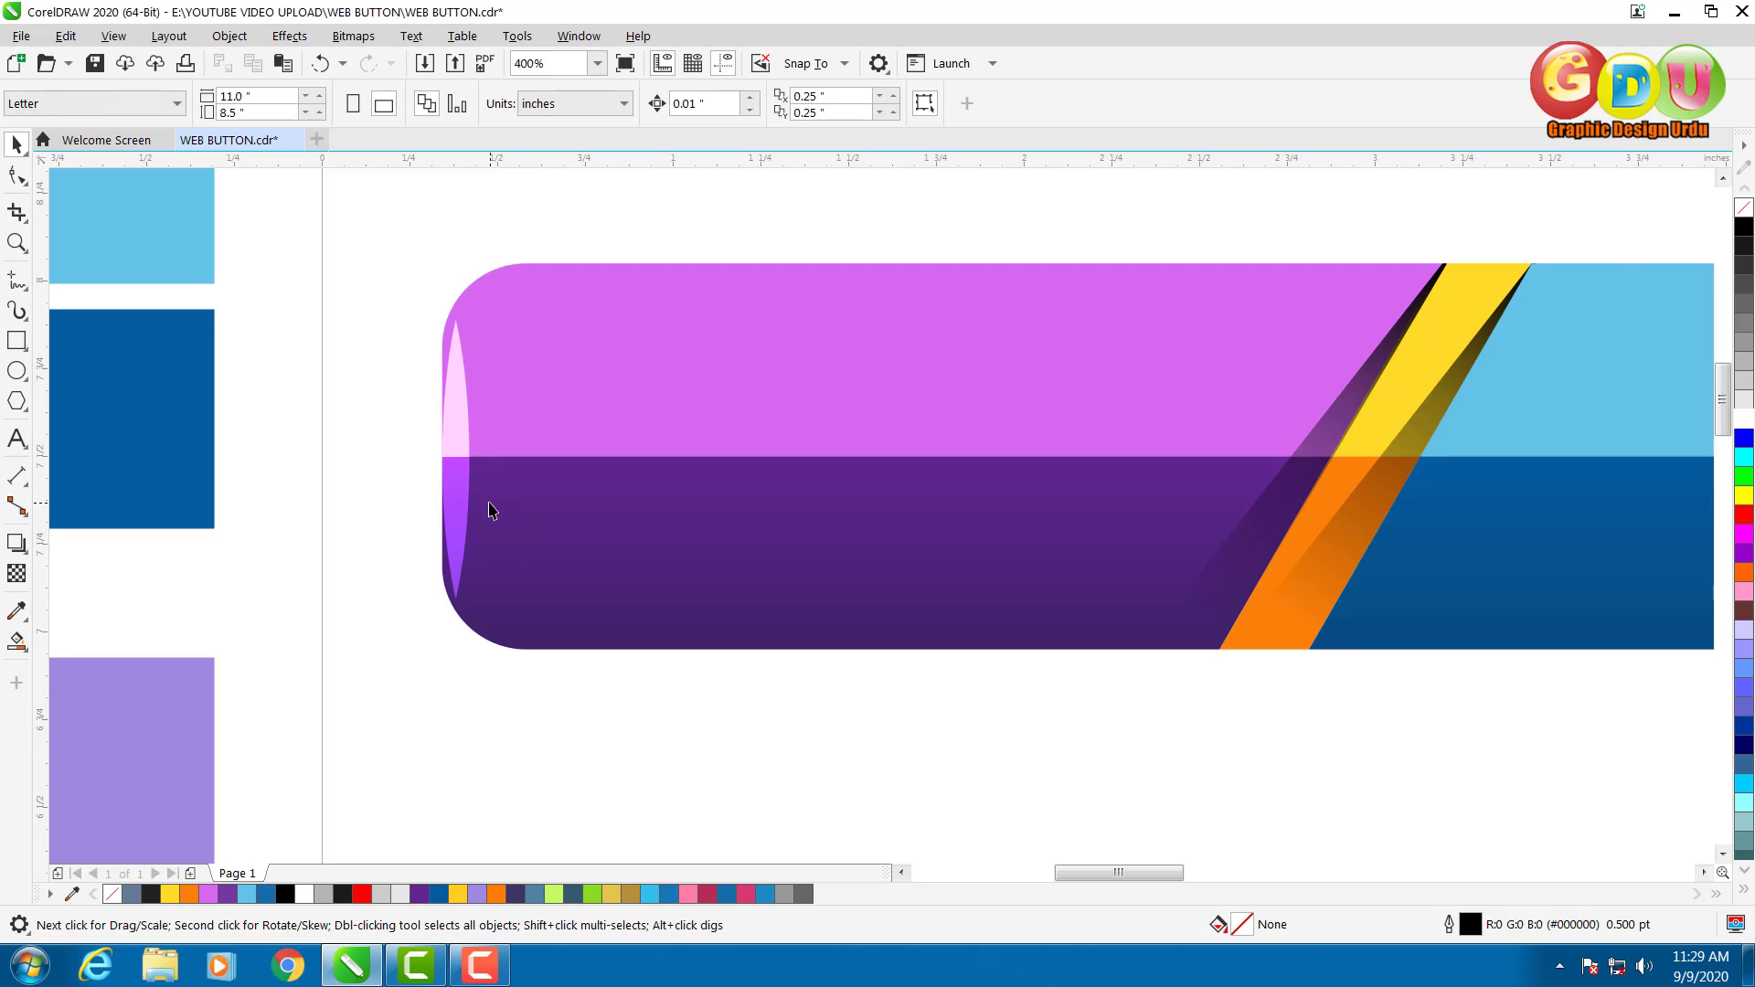
# Duplicate the lens highlight to the button's right end and align it flush with the right edge.
pyautogui.scroll(-1, 491, 502)
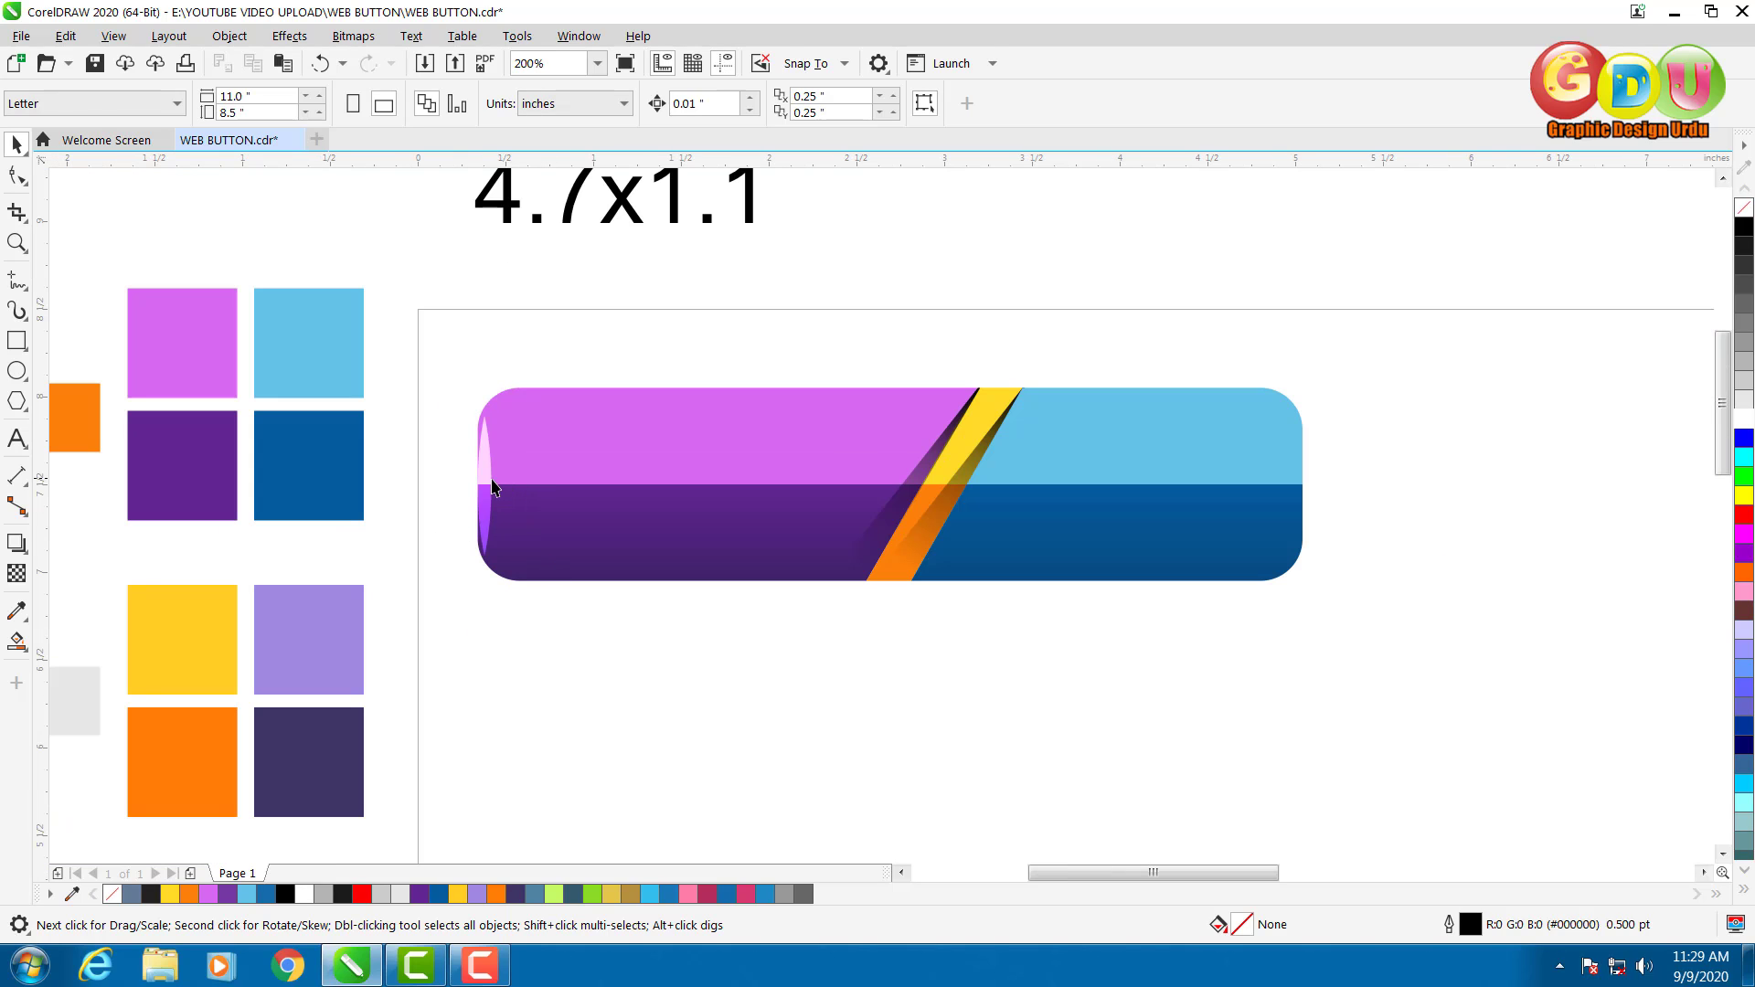
pyautogui.click(486, 482)
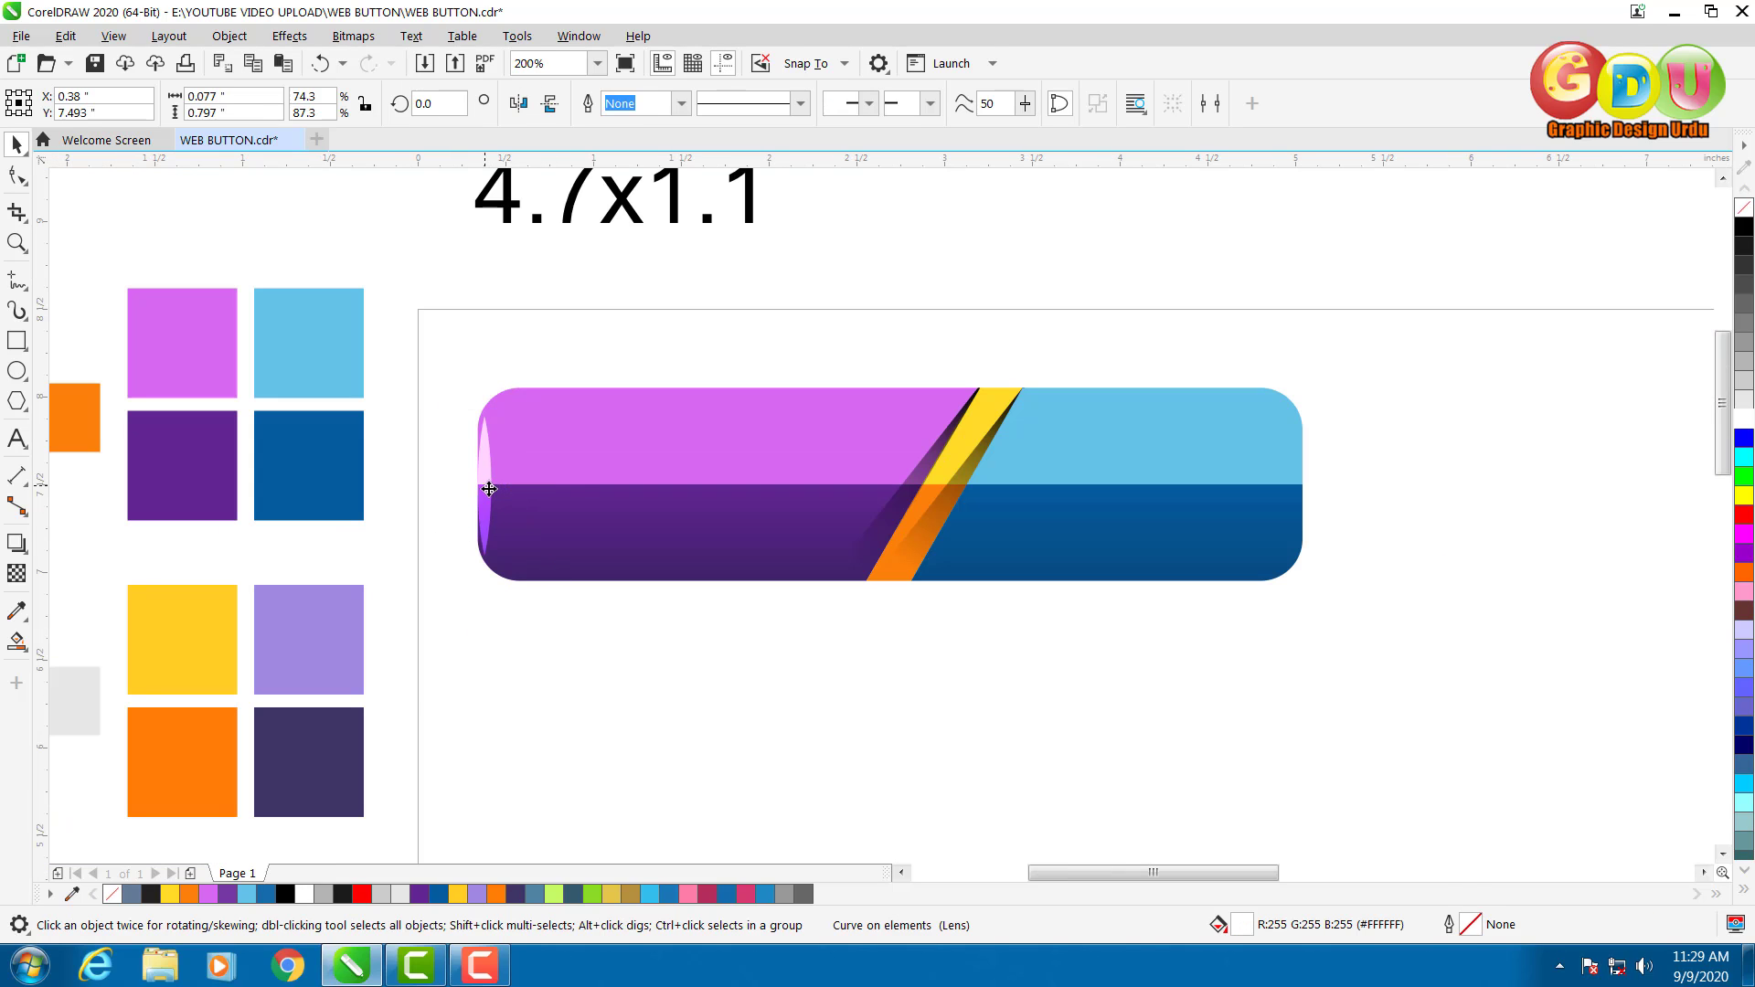
pyautogui.moveTo(485, 481); pyautogui.dragTo(1299, 574)
pyautogui.scroll(2, 1337, 464)
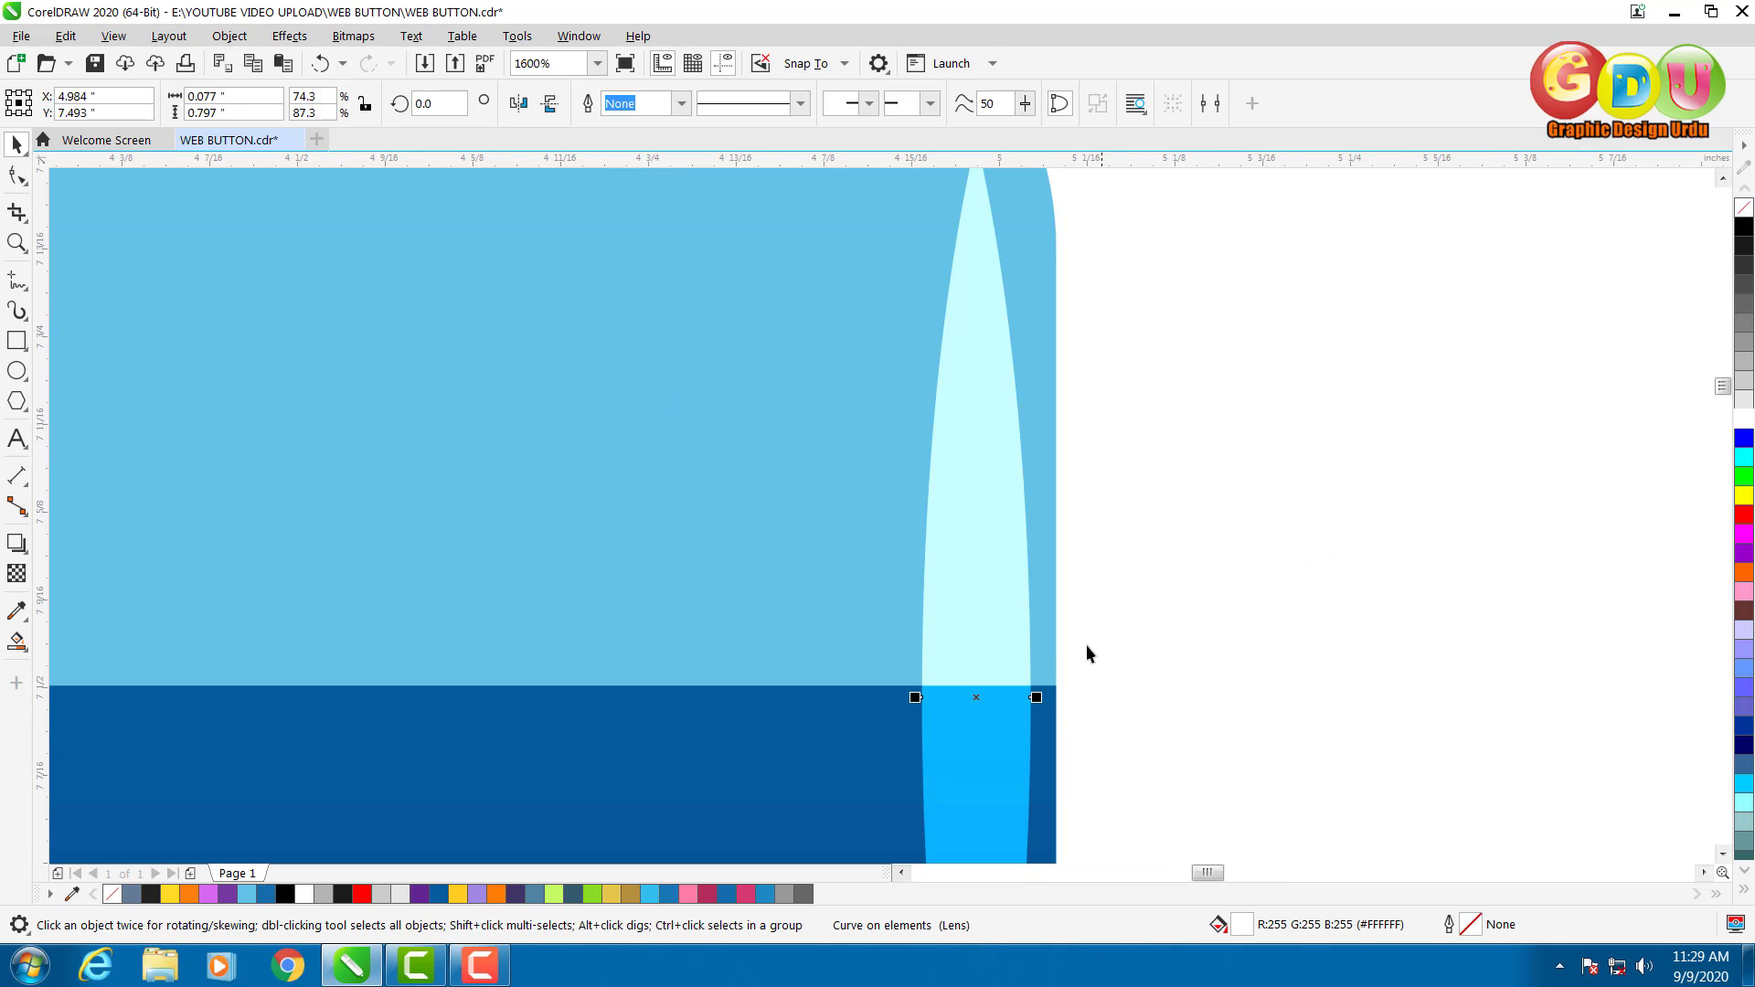
pyautogui.moveTo(965, 610); pyautogui.dragTo(1006, 618)
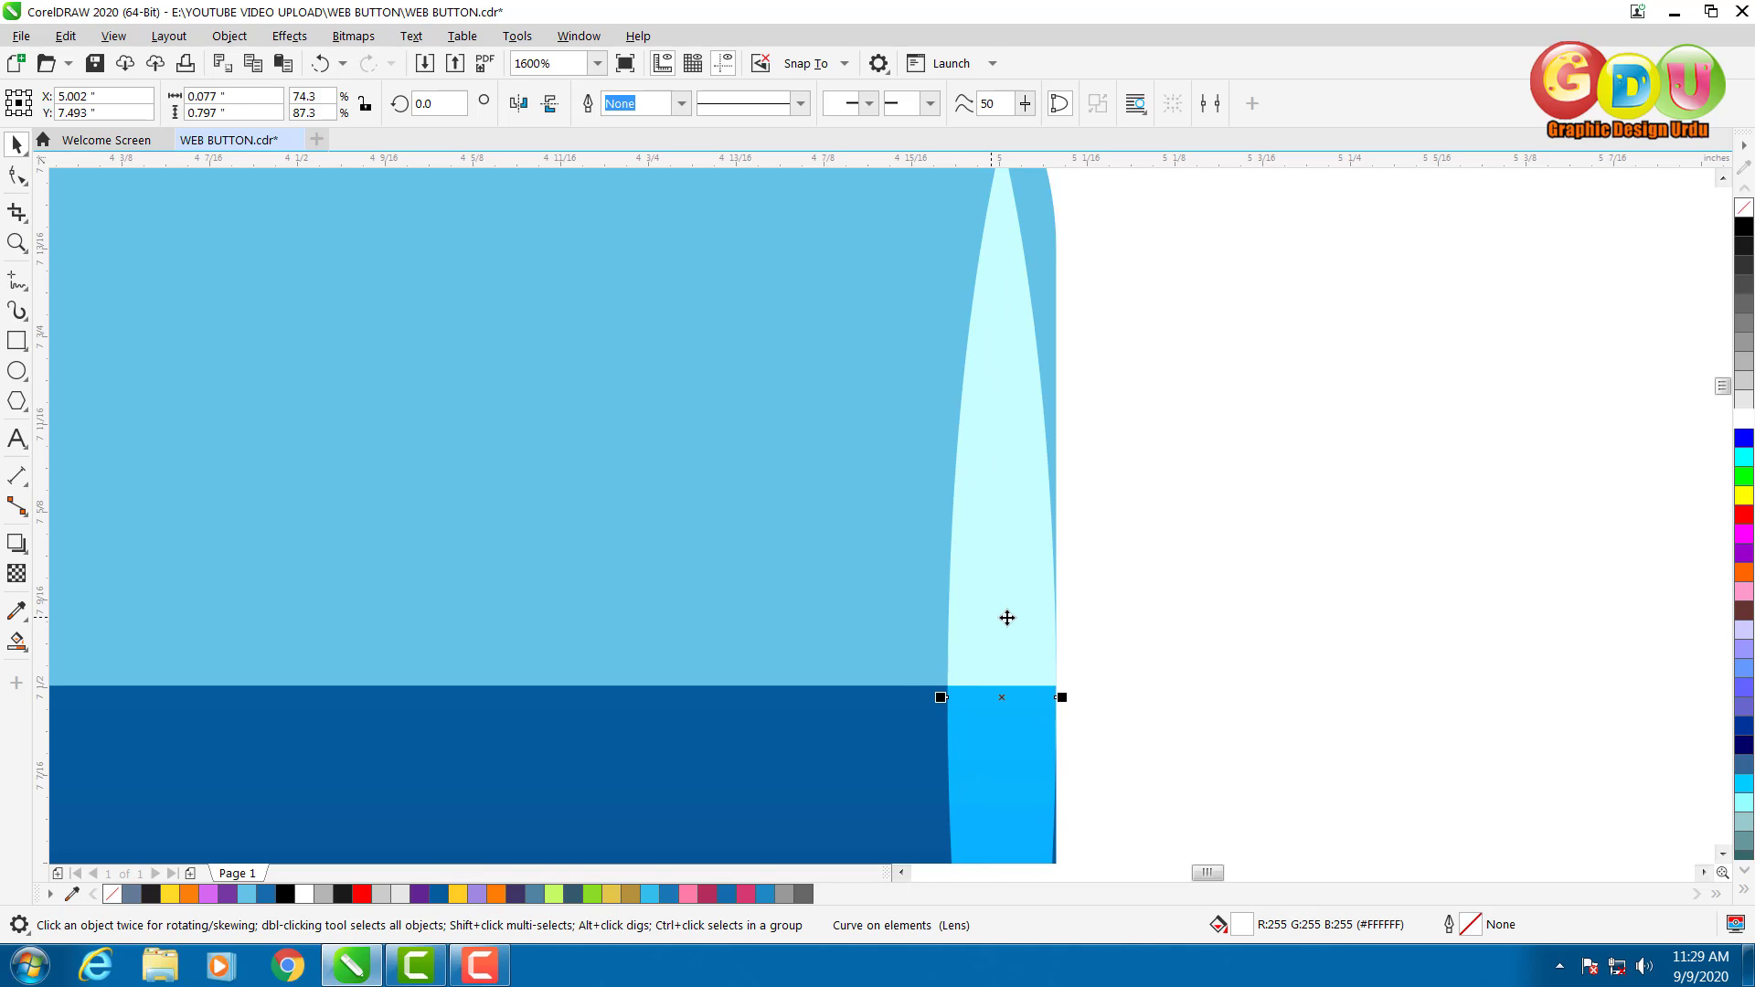
pyautogui.click(1423, 567)
# Copy the Sale text and phone icon together from the reference design onto the new button.
pyautogui.scroll(-2, 1265, 519)
pyautogui.scroll(-1, 1264, 514)
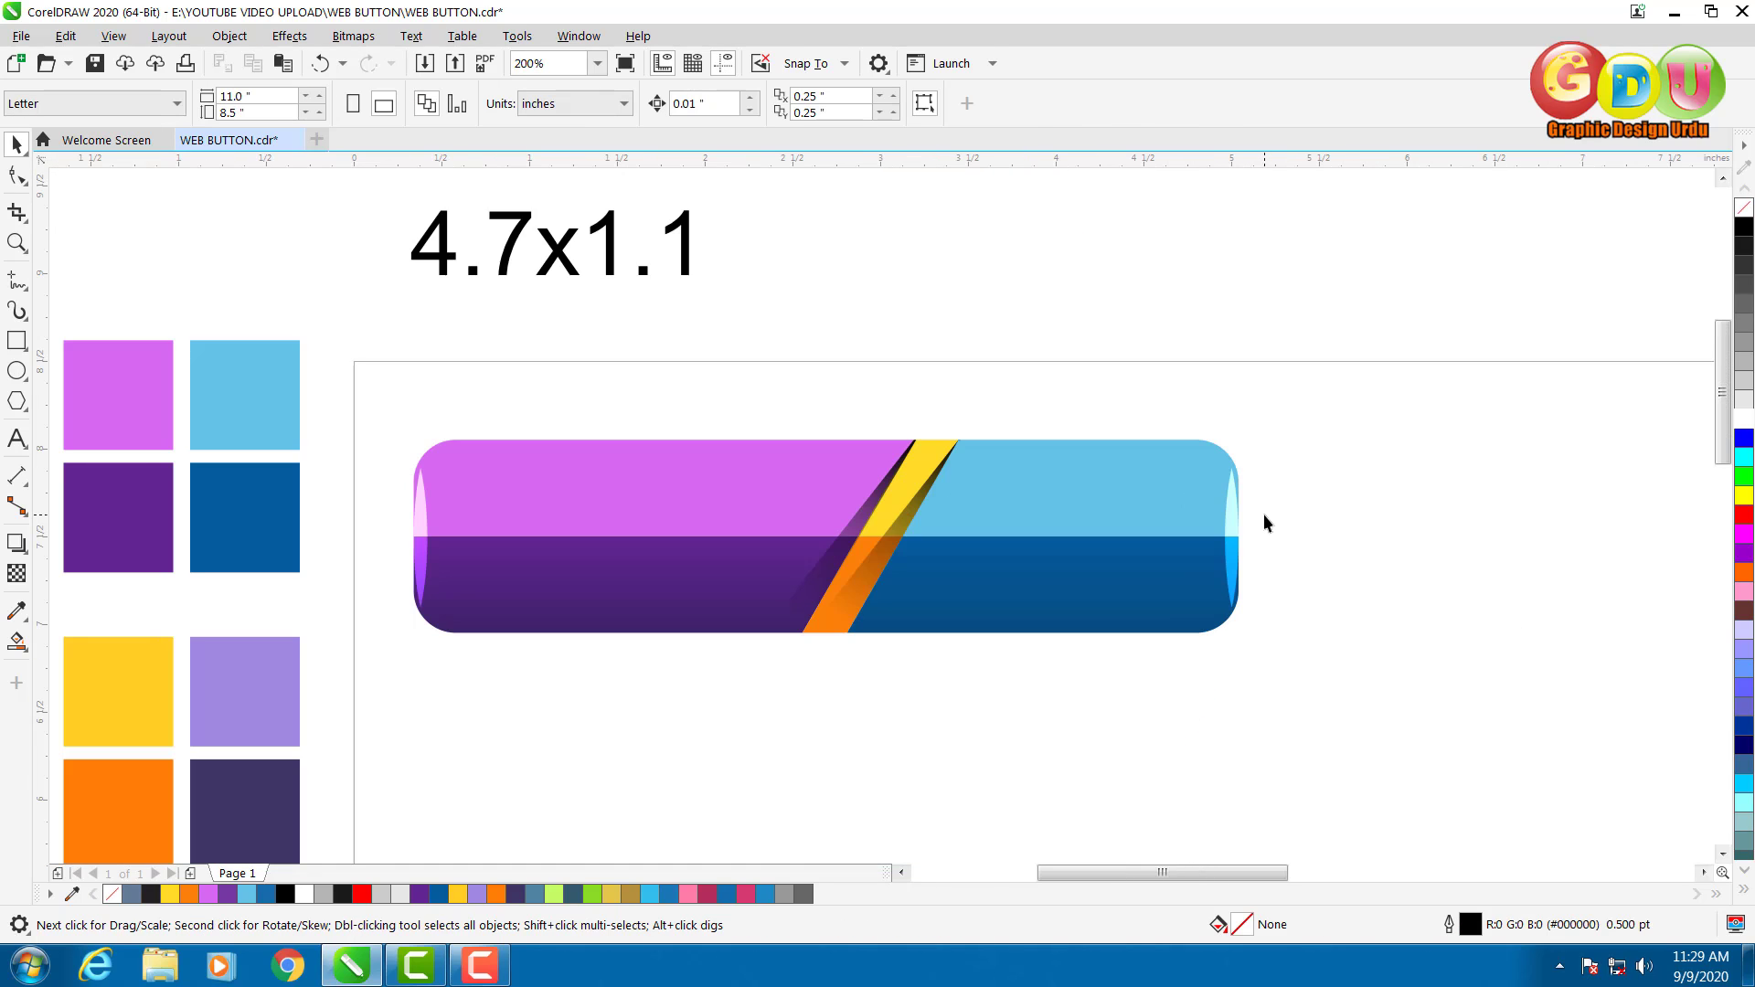
pyautogui.scroll(-1, 876, 477)
pyautogui.scroll(-2, 864, 478)
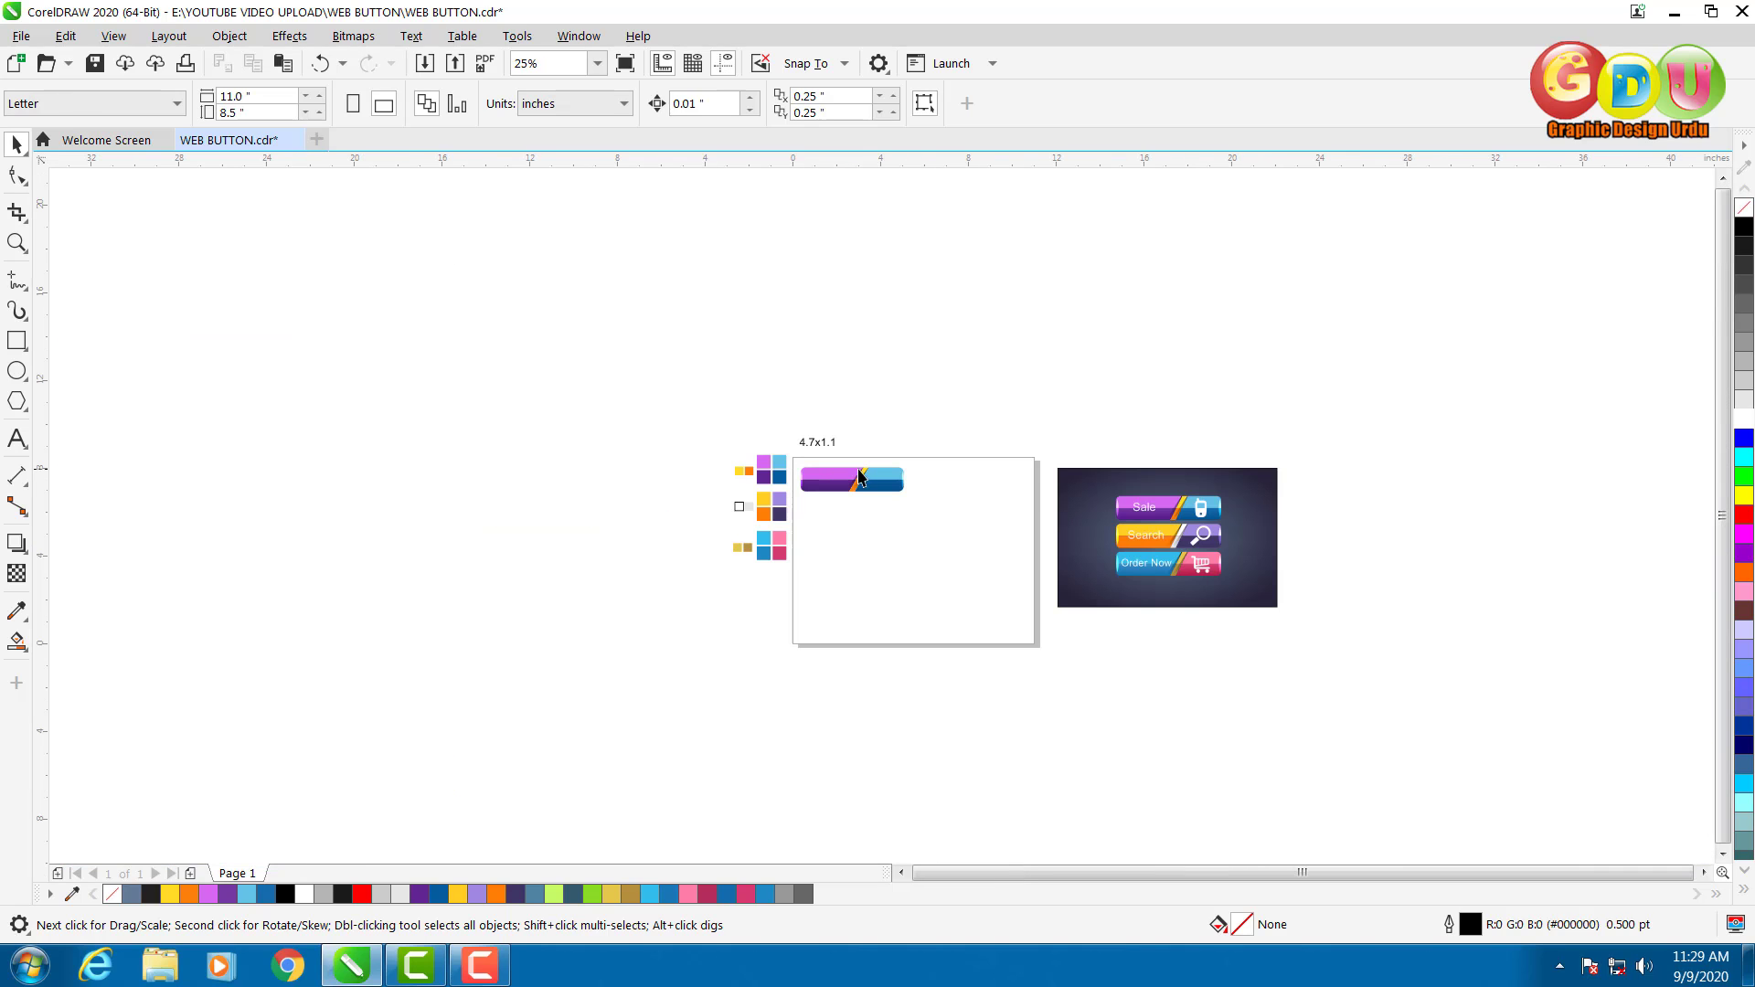
pyautogui.scroll(1, 931, 466)
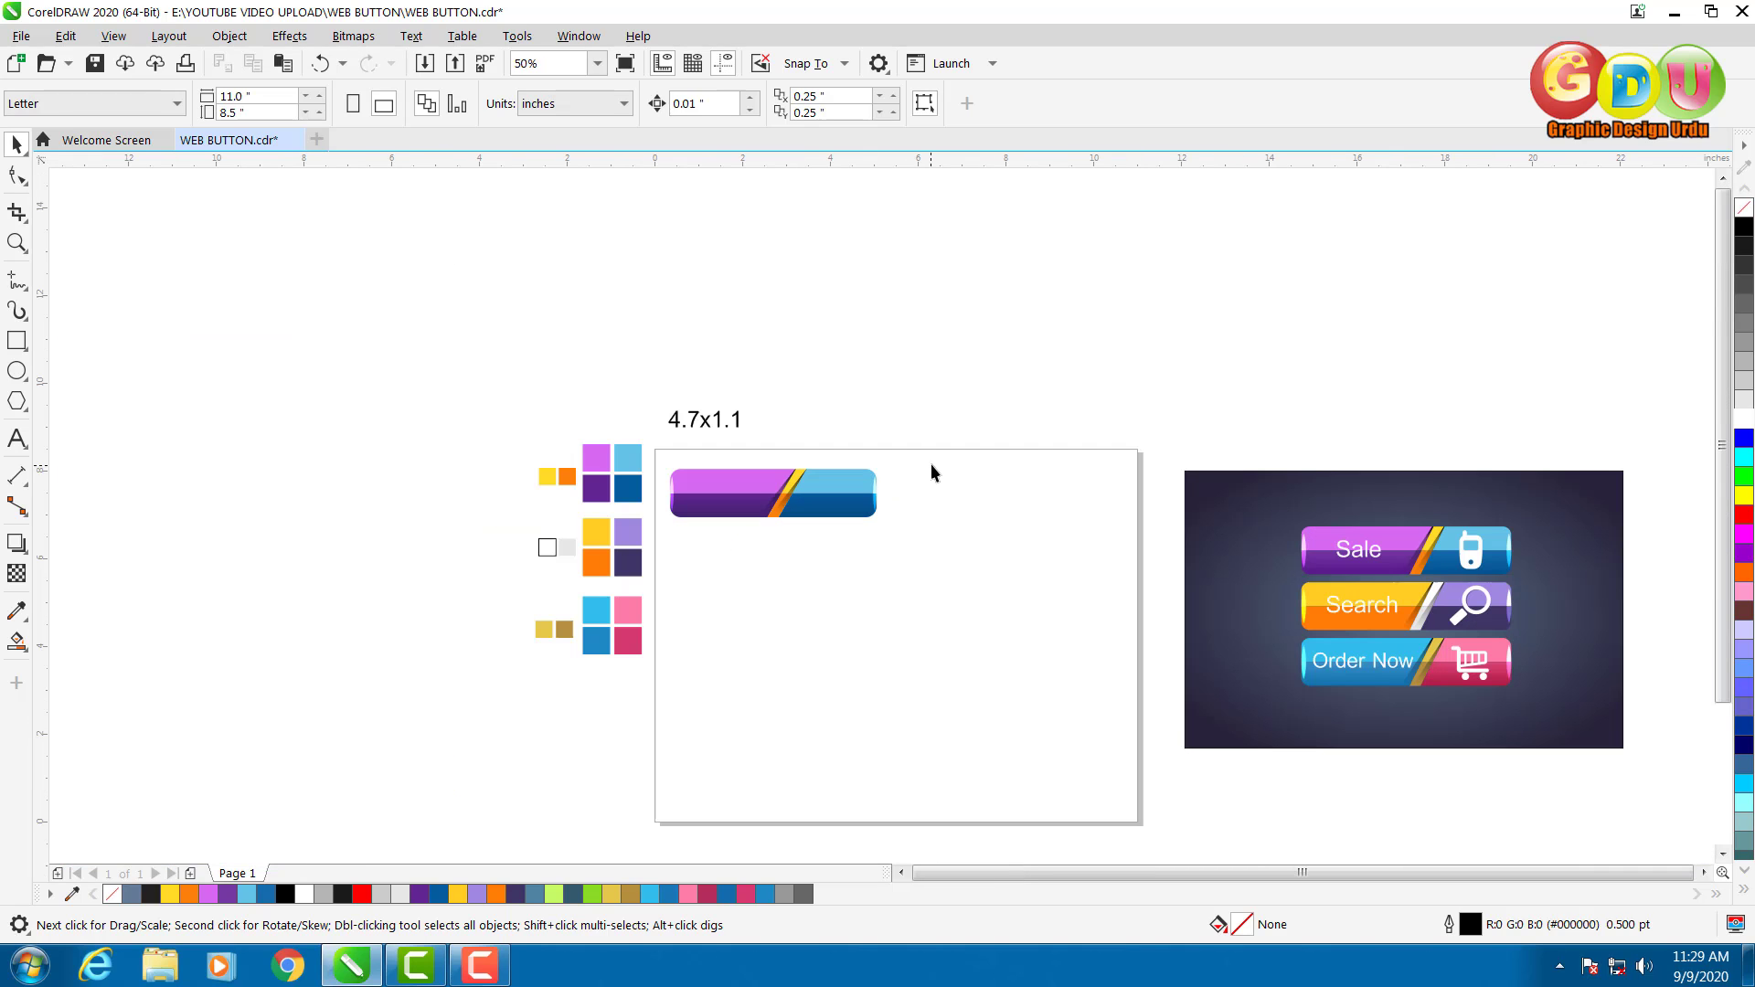
pyautogui.click(1356, 558)
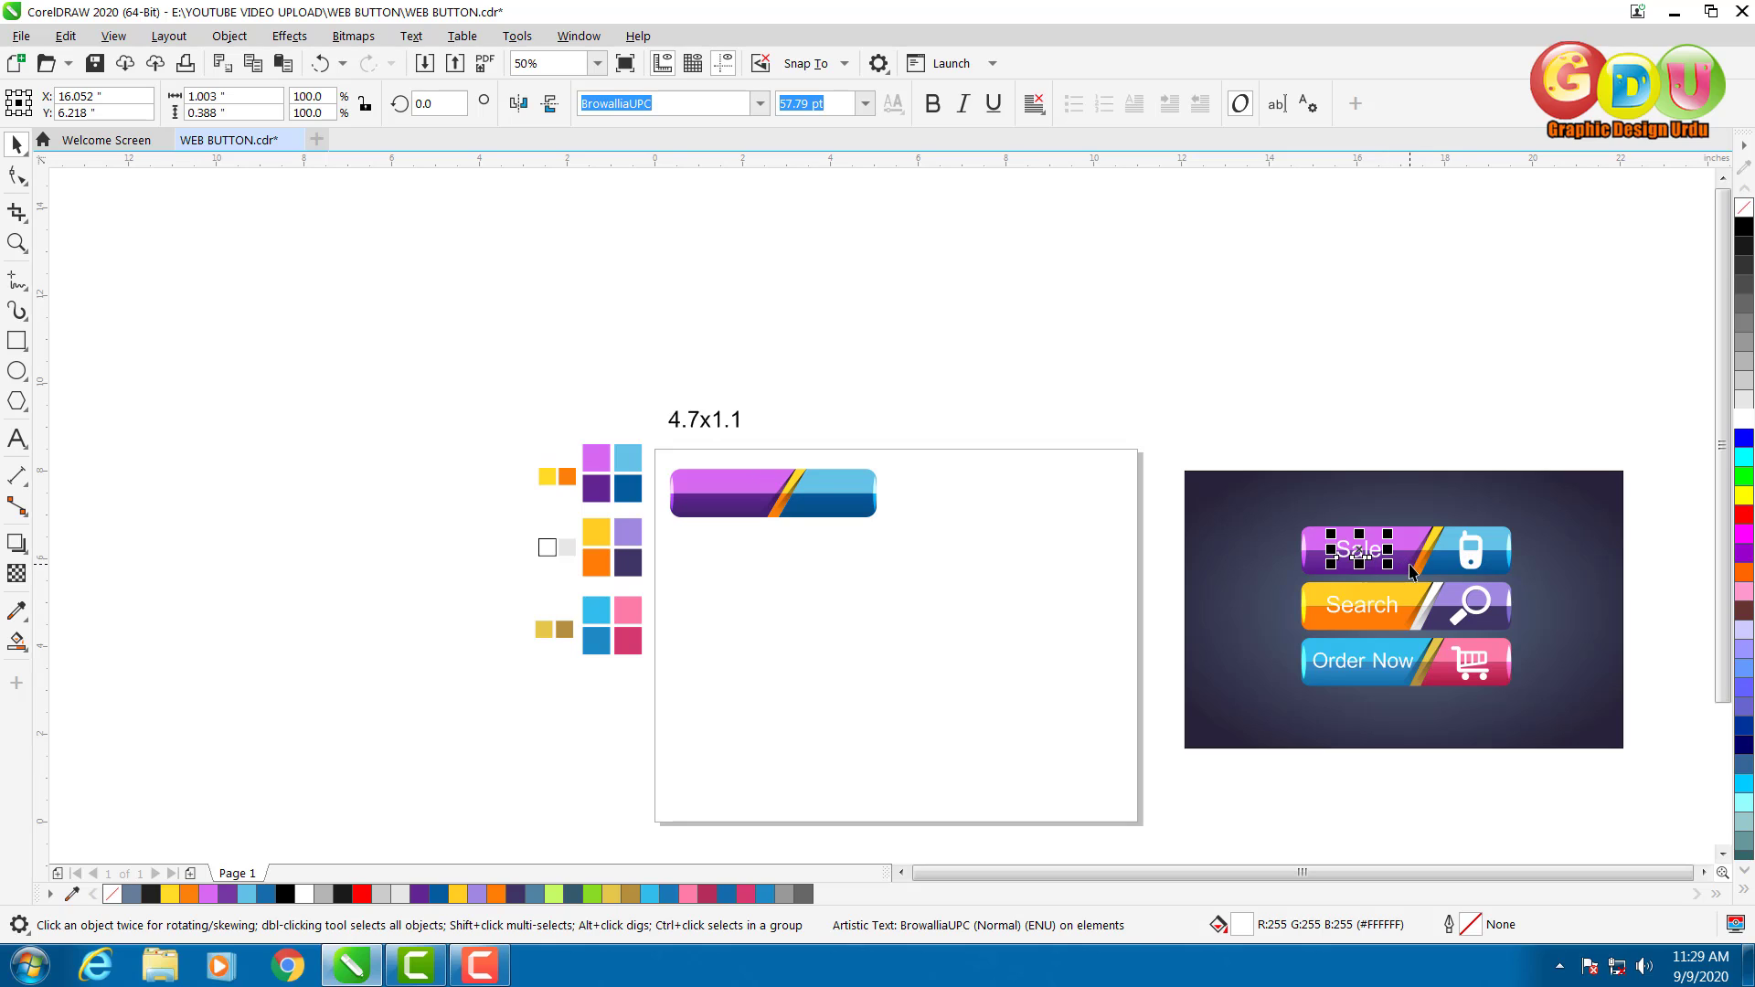
pyautogui.click(1483, 559)
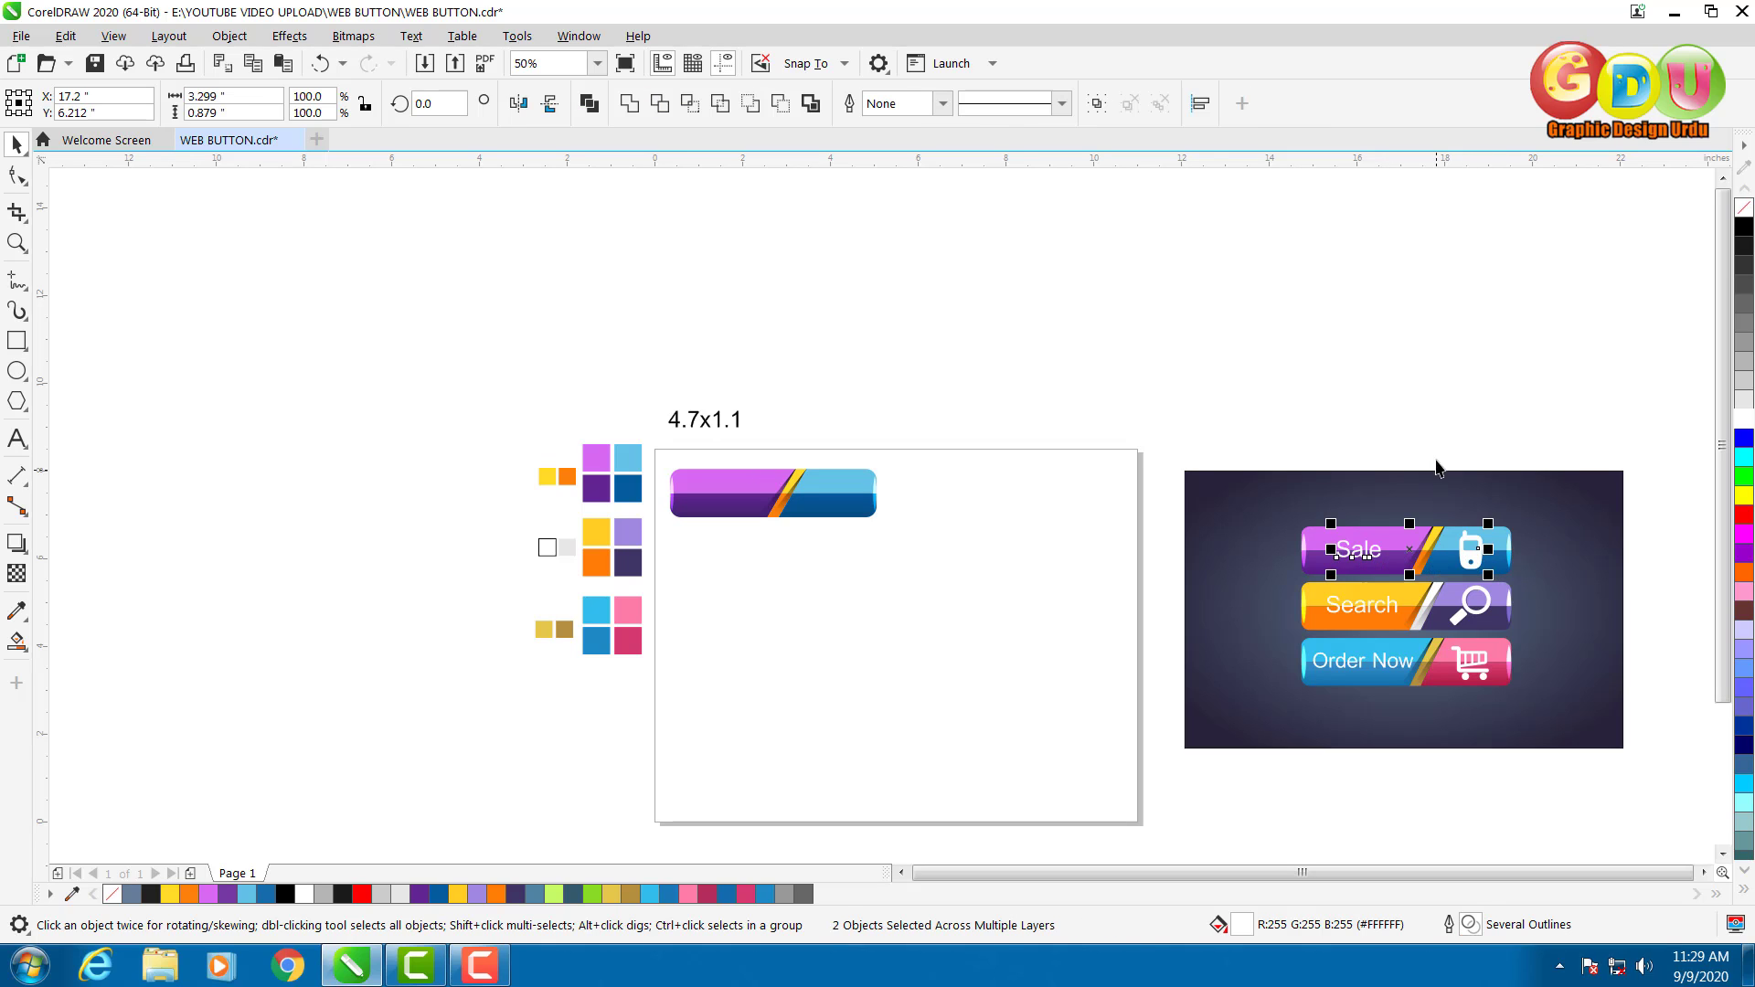
pyautogui.click(1552, 594)
pyautogui.click(1475, 555)
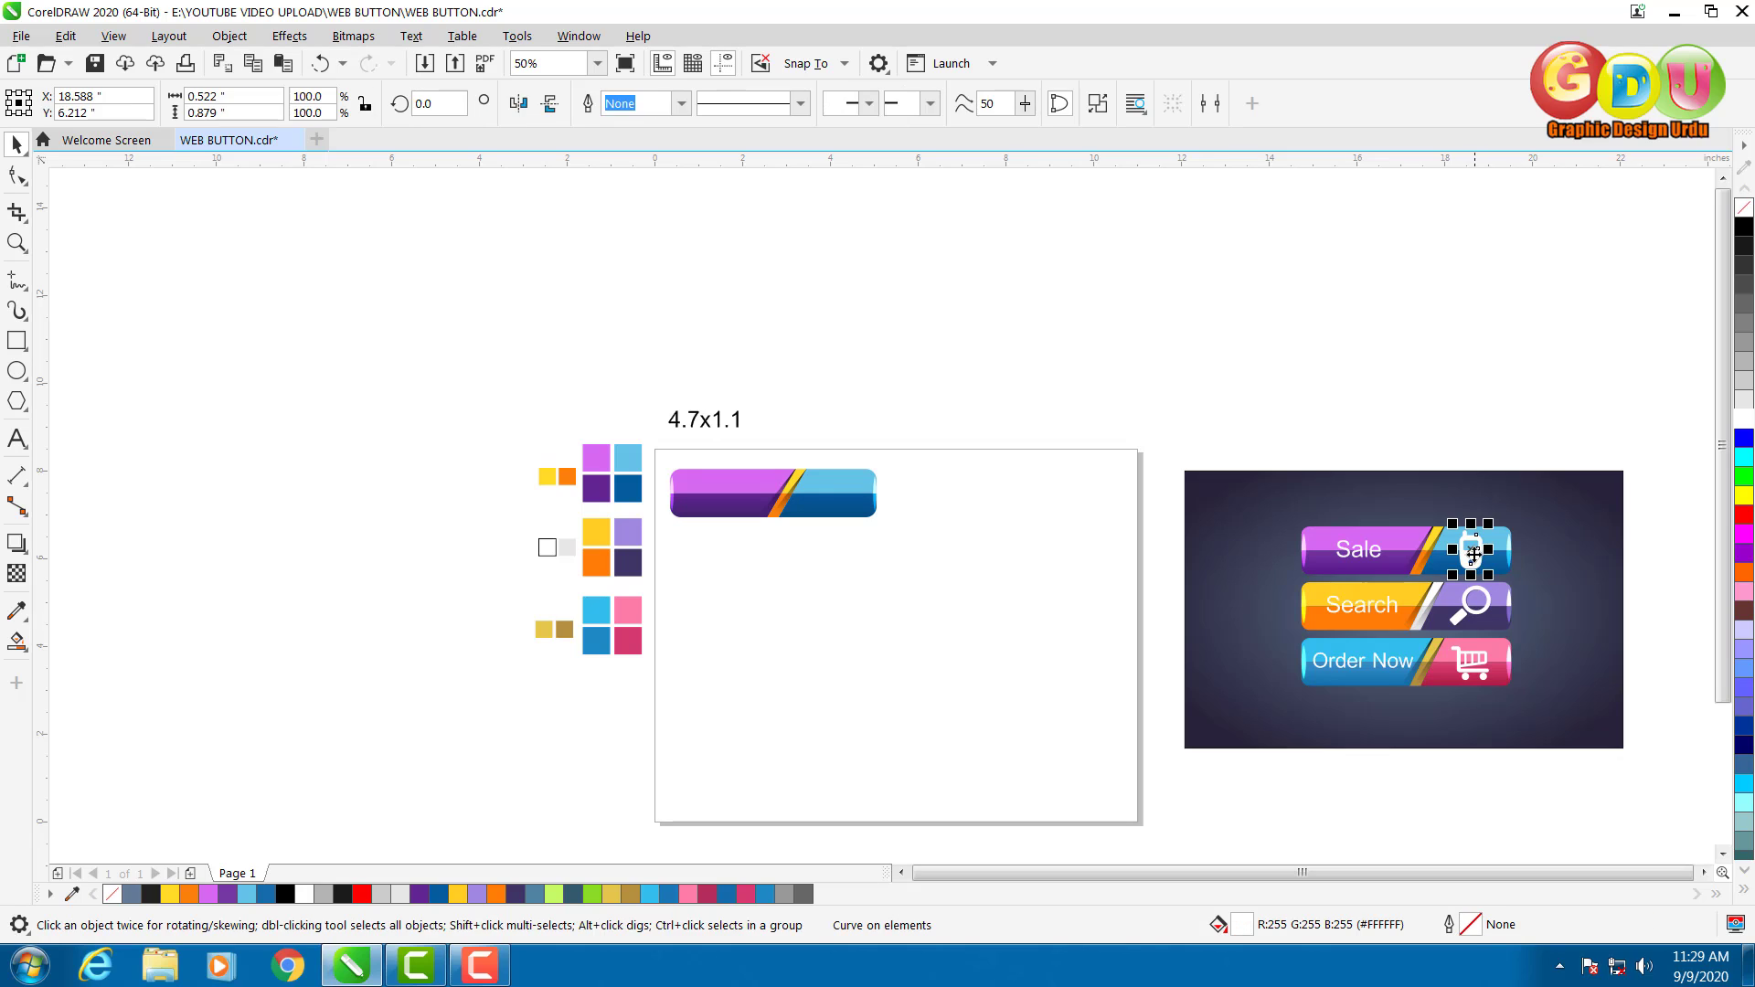
pyautogui.keyDown('shift'); pyautogui.click(1360, 559); pyautogui.keyUp('shift')
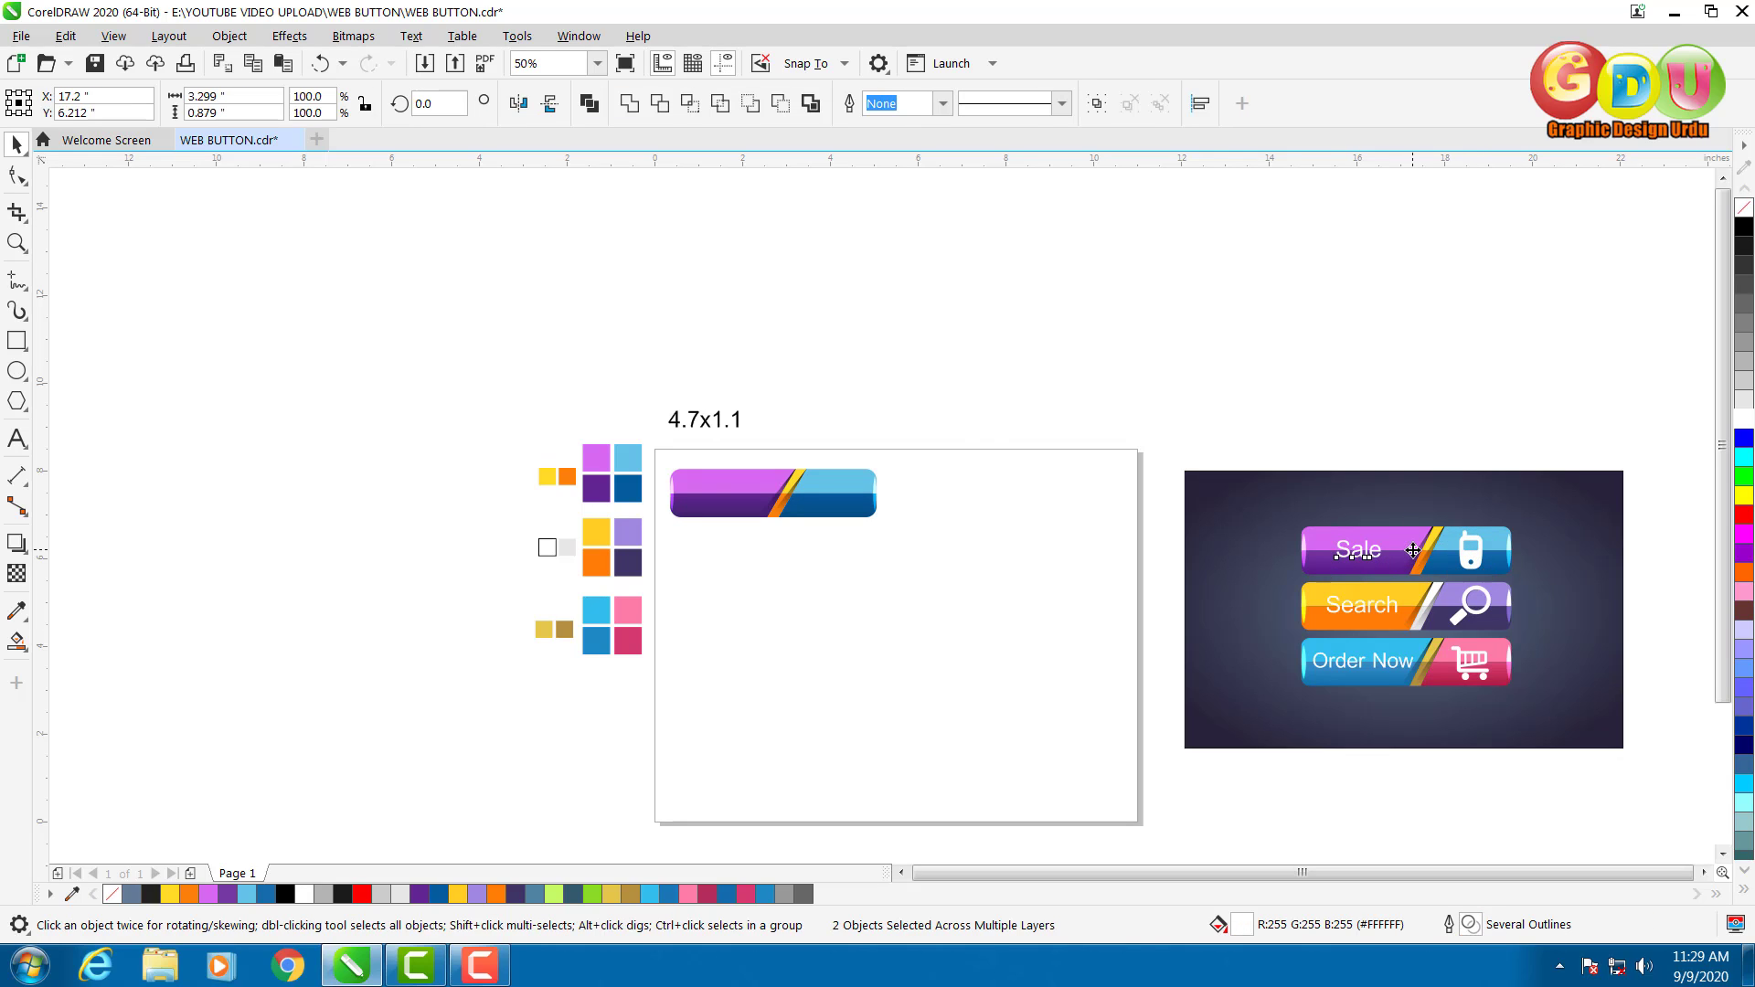
pyautogui.moveTo(1359, 558); pyautogui.dragTo(784, 503)
pyautogui.hotkey('ctrl', 'z')
pyautogui.click(788, 600)
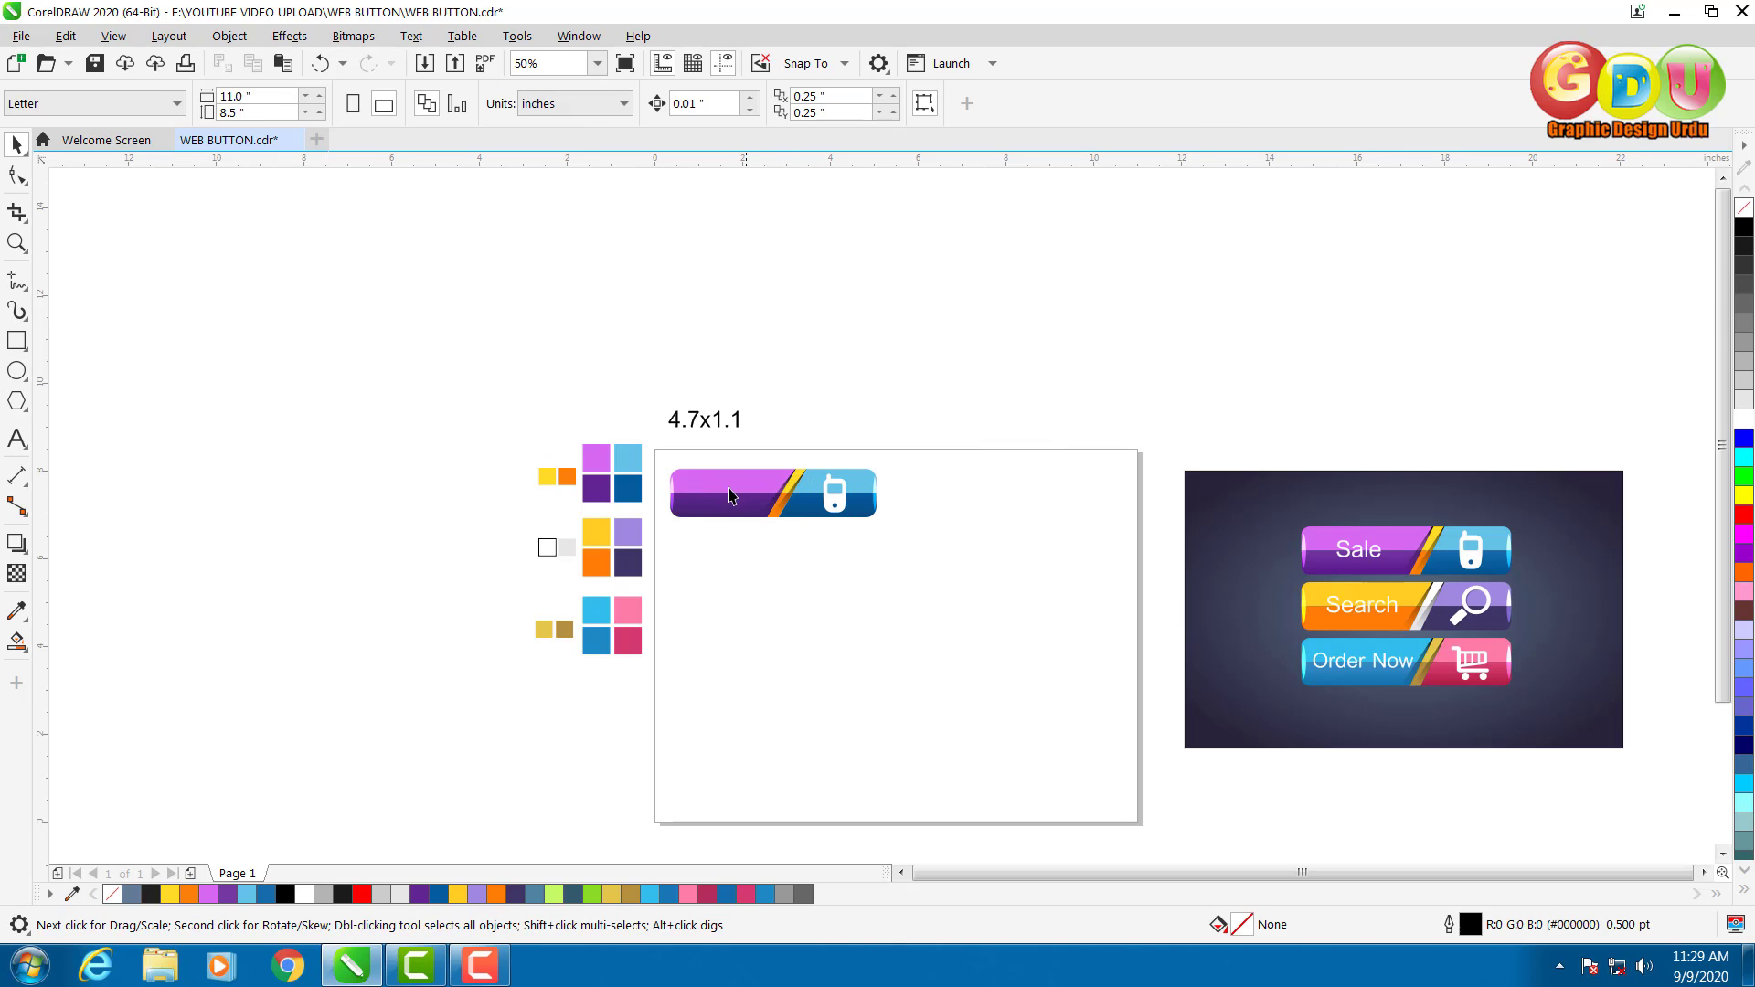
# Try to bring the hidden Sale text to the front and move it up to the button's upper edge.
pyautogui.scroll(3, 717, 468)
pyautogui.moveTo(618, 405); pyautogui.dragTo(951, 756)
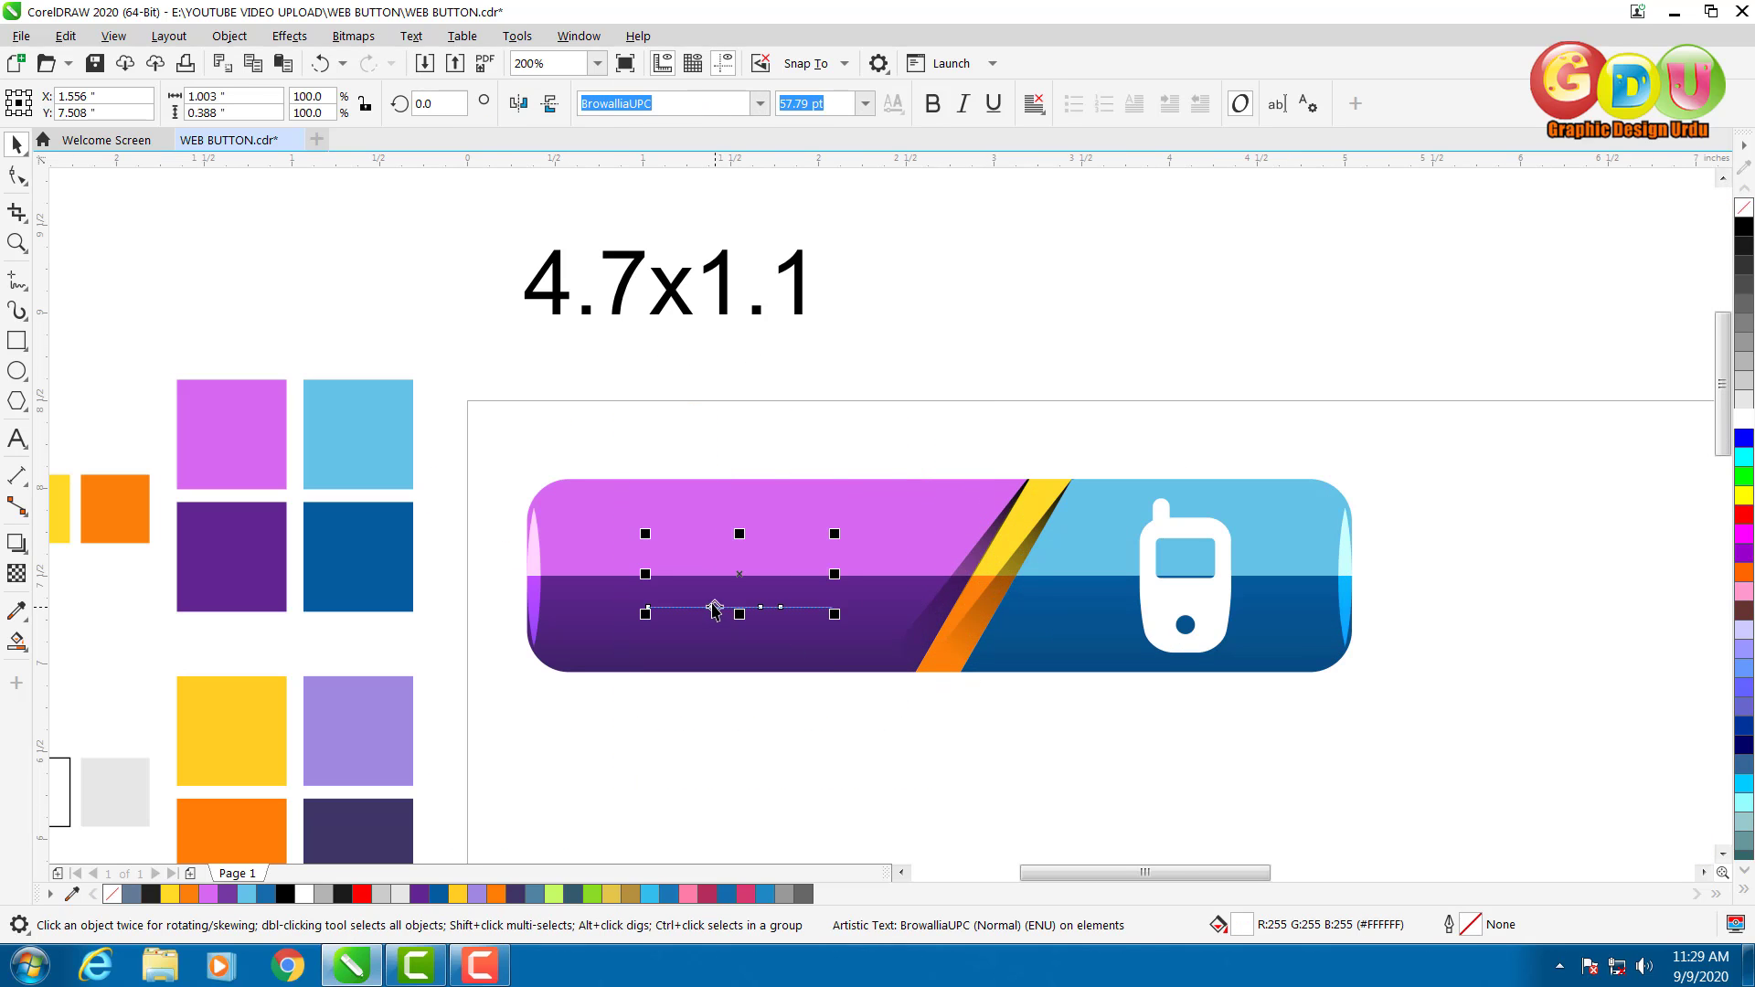
pyautogui.hotkey('shift', 'pageup')
pyautogui.moveTo(773, 466); pyautogui.dragTo(773, 448)
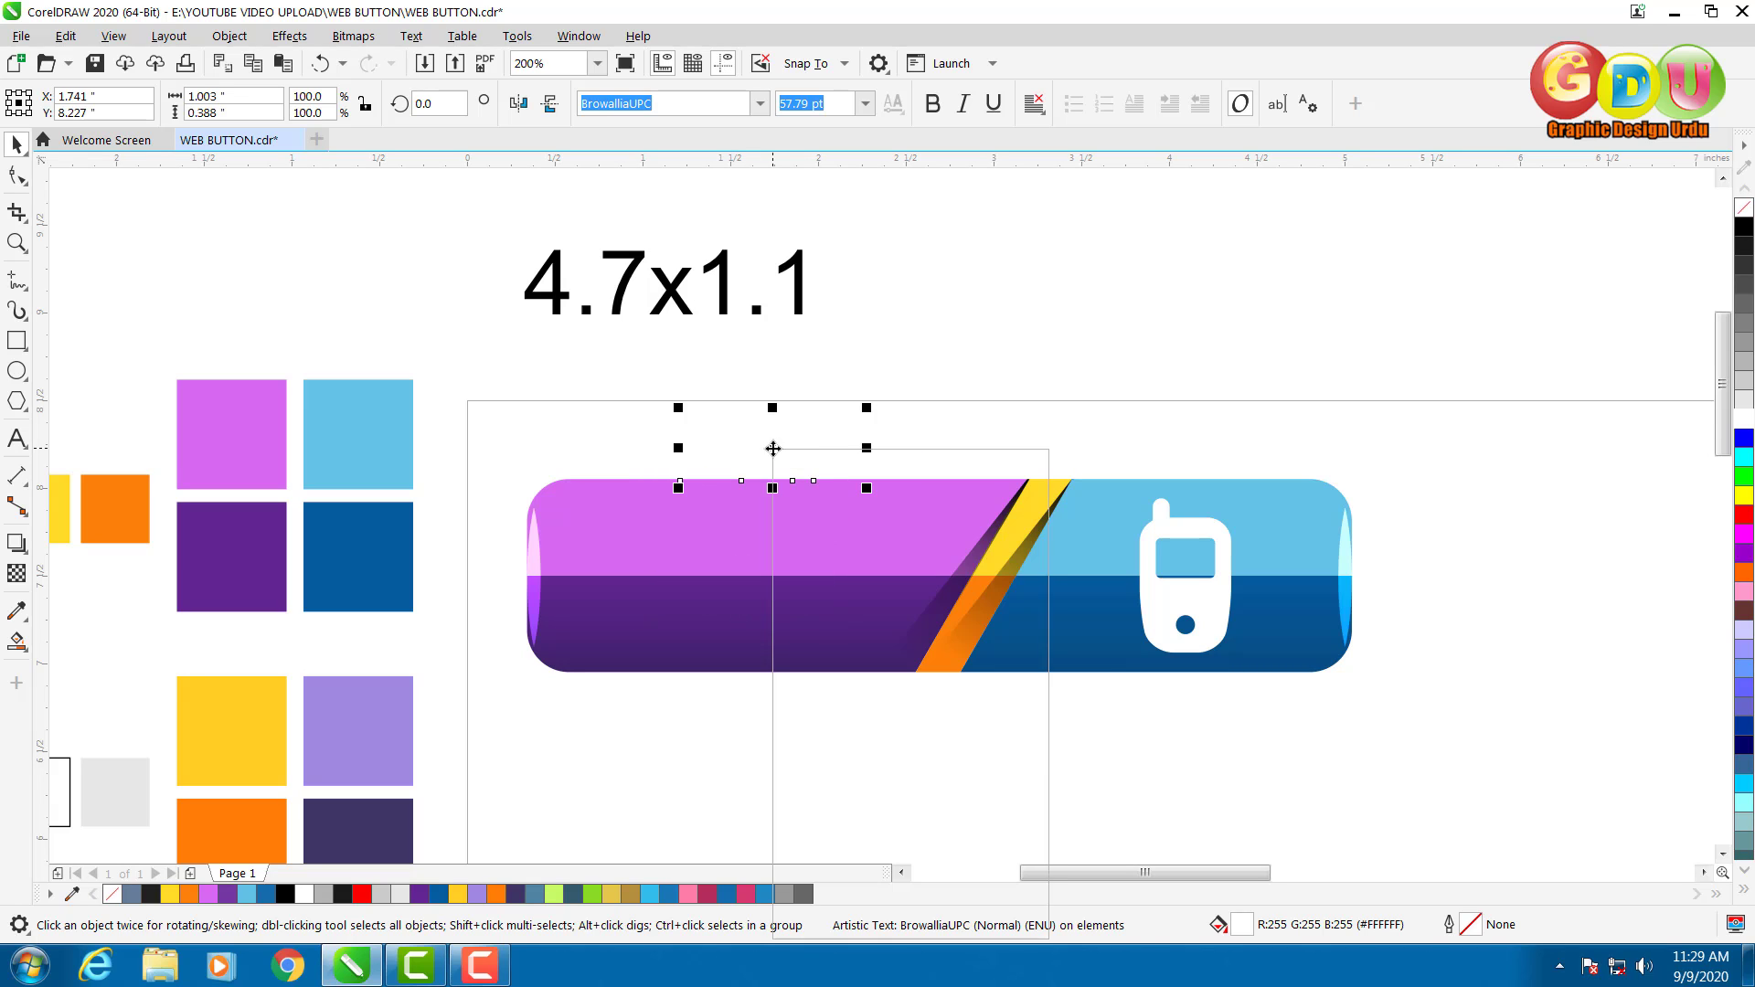
# Cut the hidden Sale text and paste it back in front of the button.
pyautogui.rightClick(773, 448)
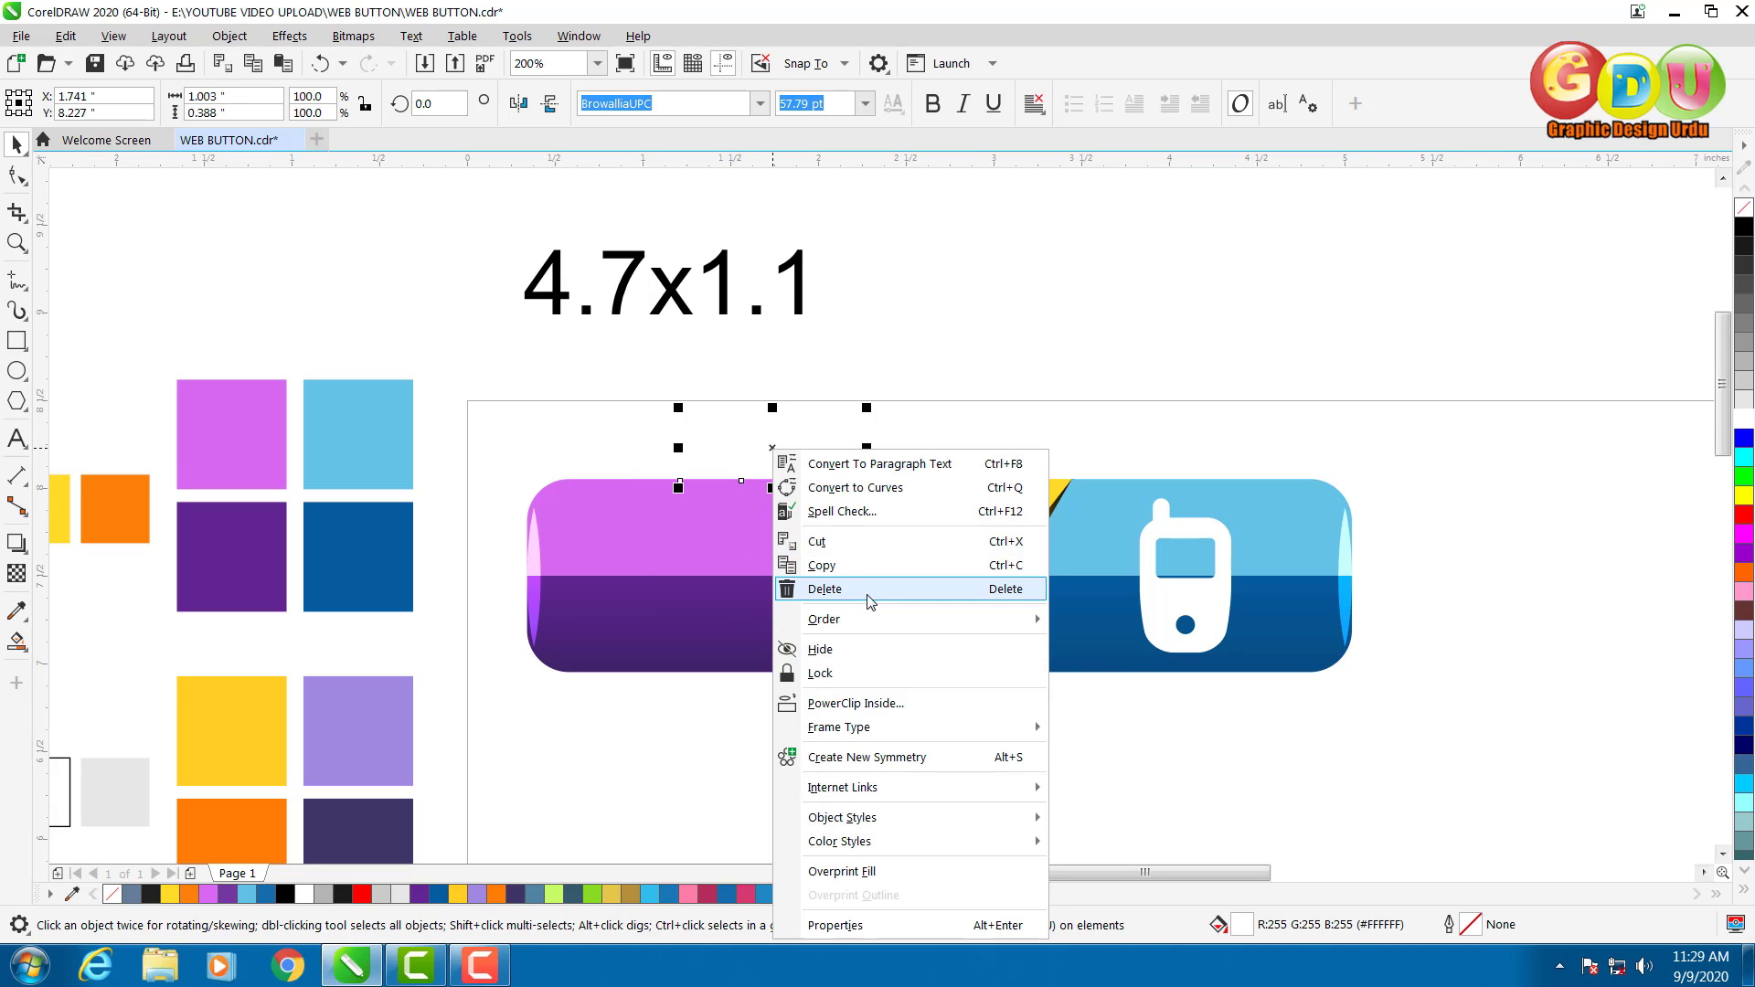
pyautogui.click(827, 549)
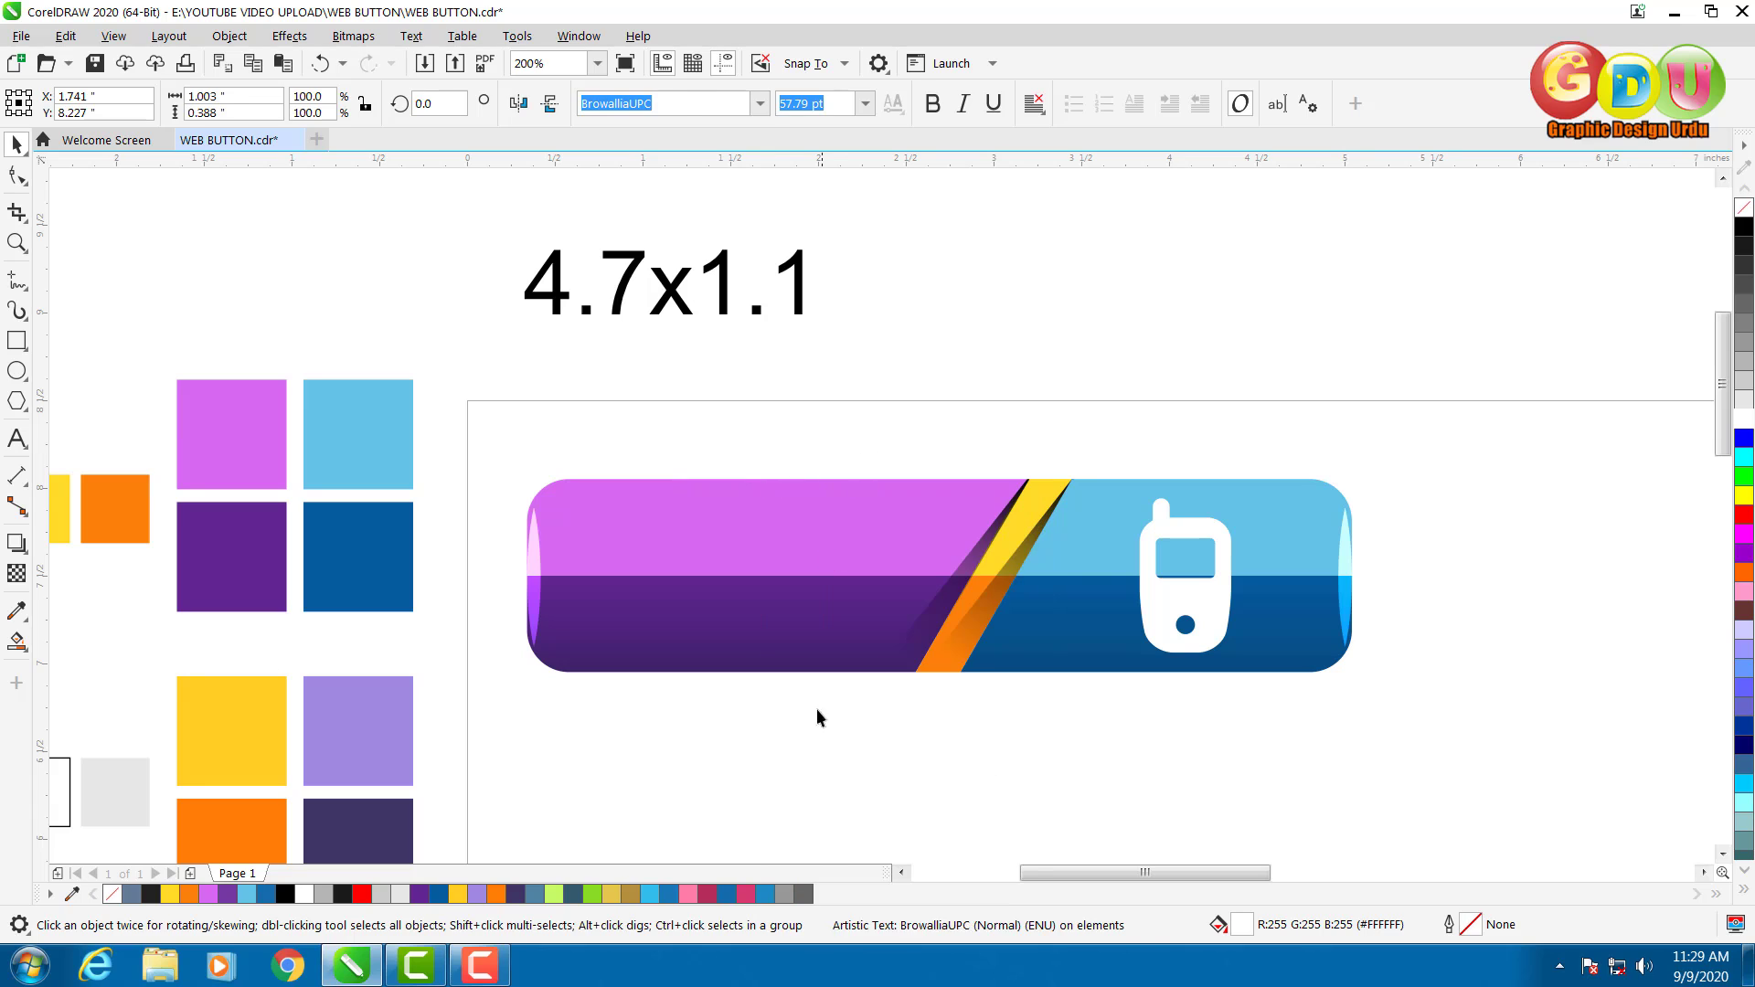
pyautogui.rightClick(805, 729)
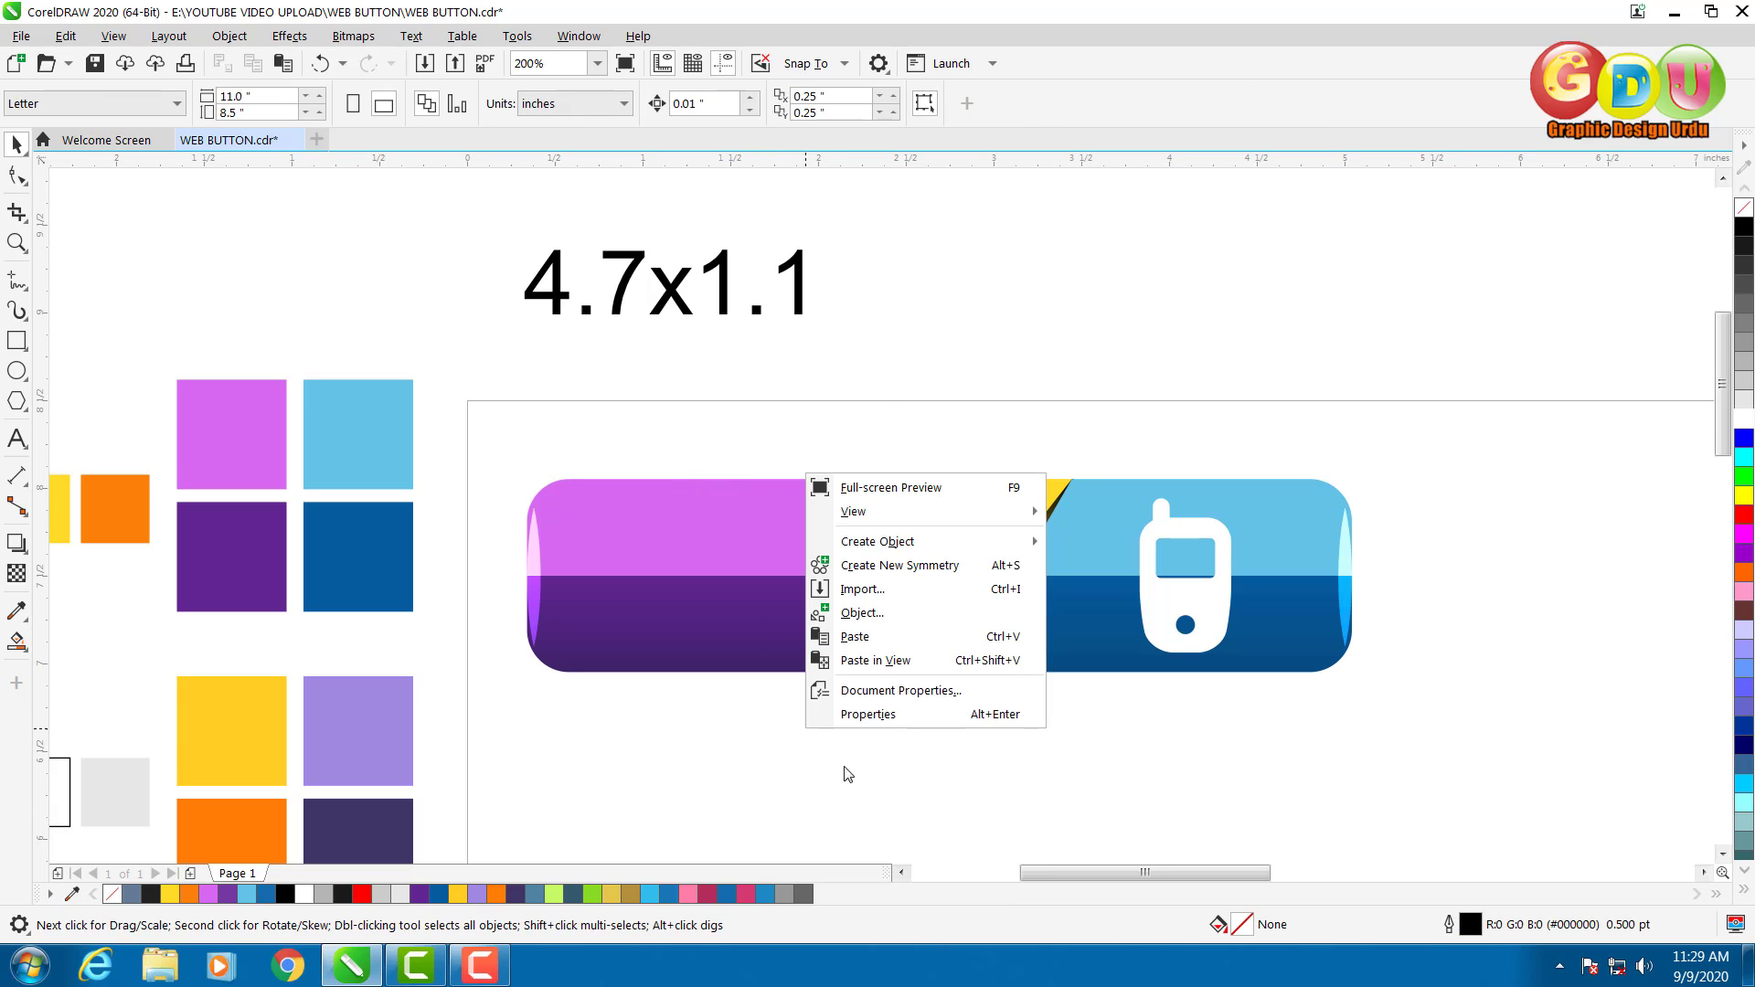
pyautogui.click(860, 636)
# Center the Sale text on the button's purple section and shift the phone icon slightly up and right.
pyautogui.moveTo(772, 451); pyautogui.dragTo(732, 575)
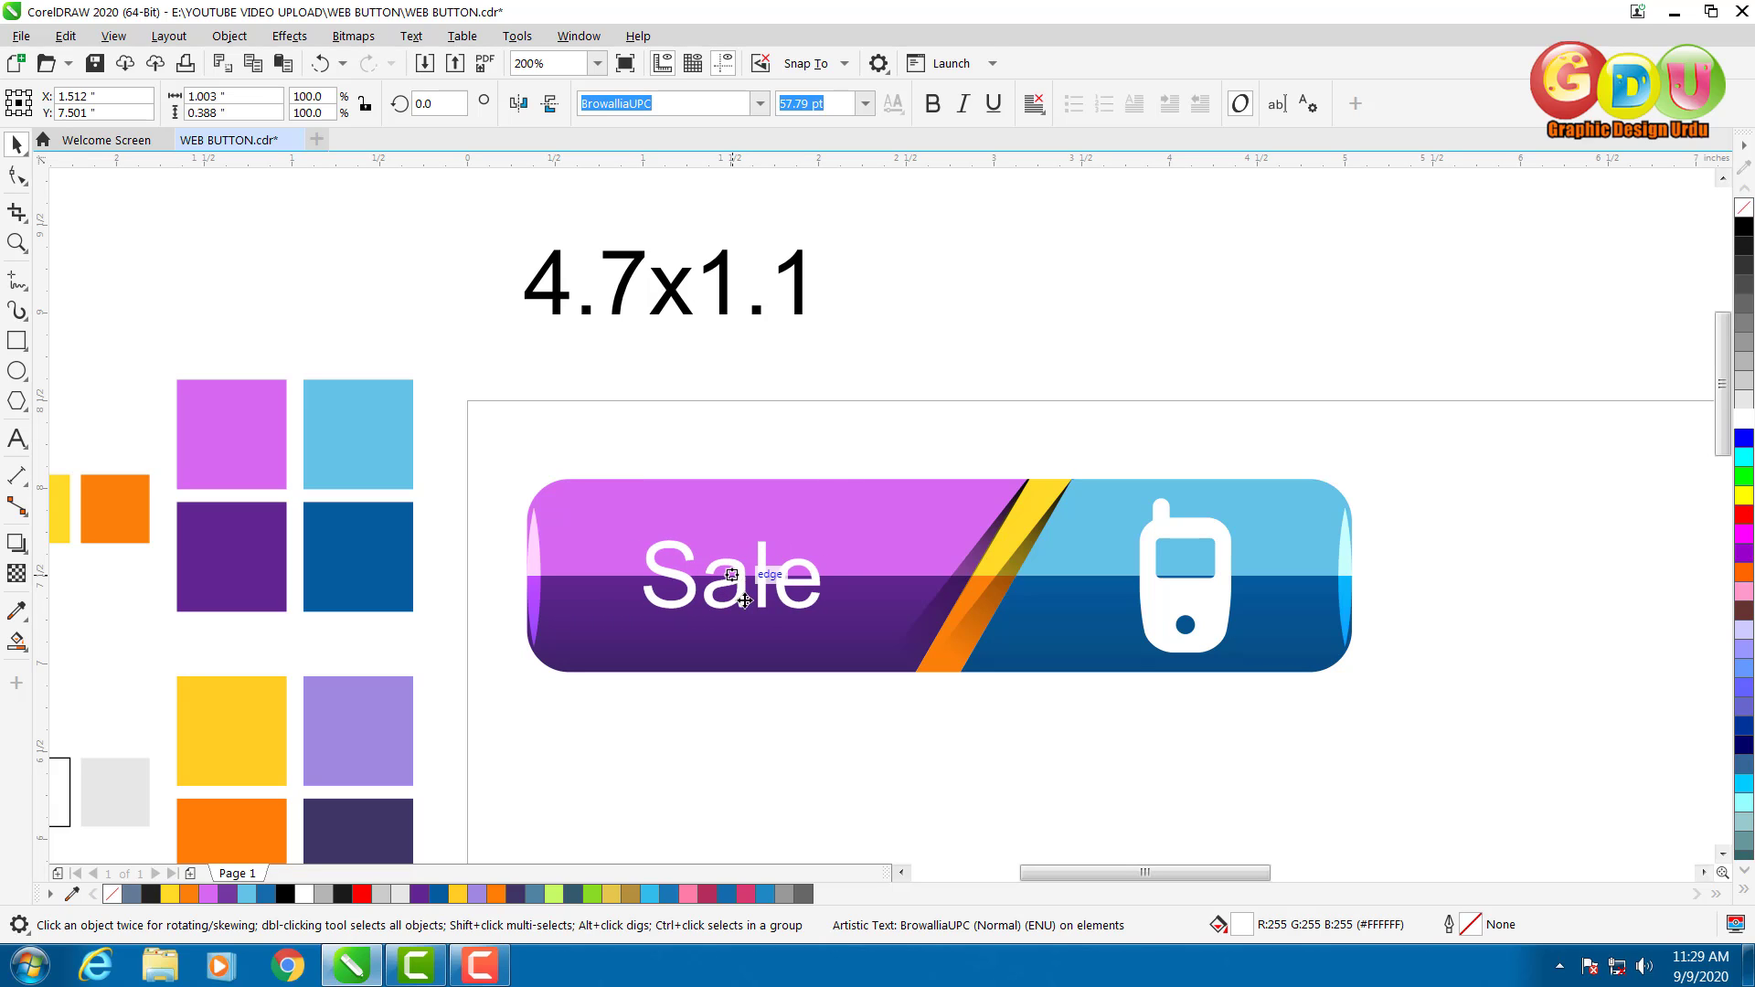
pyautogui.click(1191, 604)
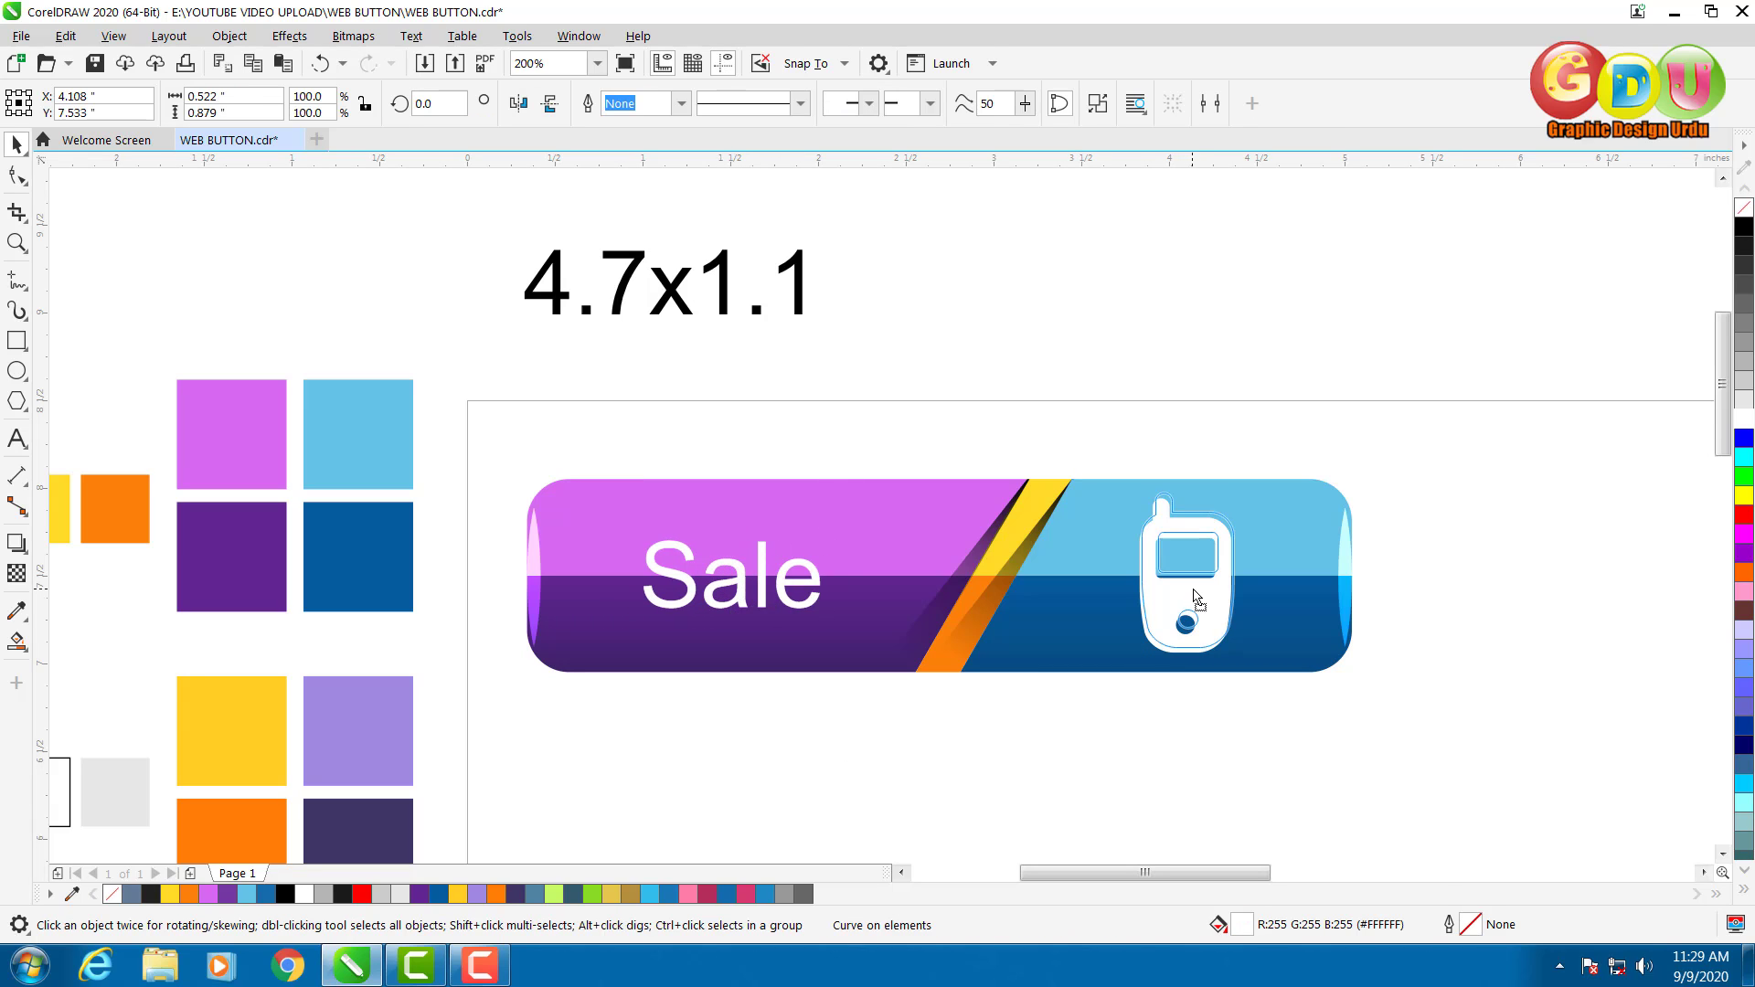
pyautogui.click(1062, 346)
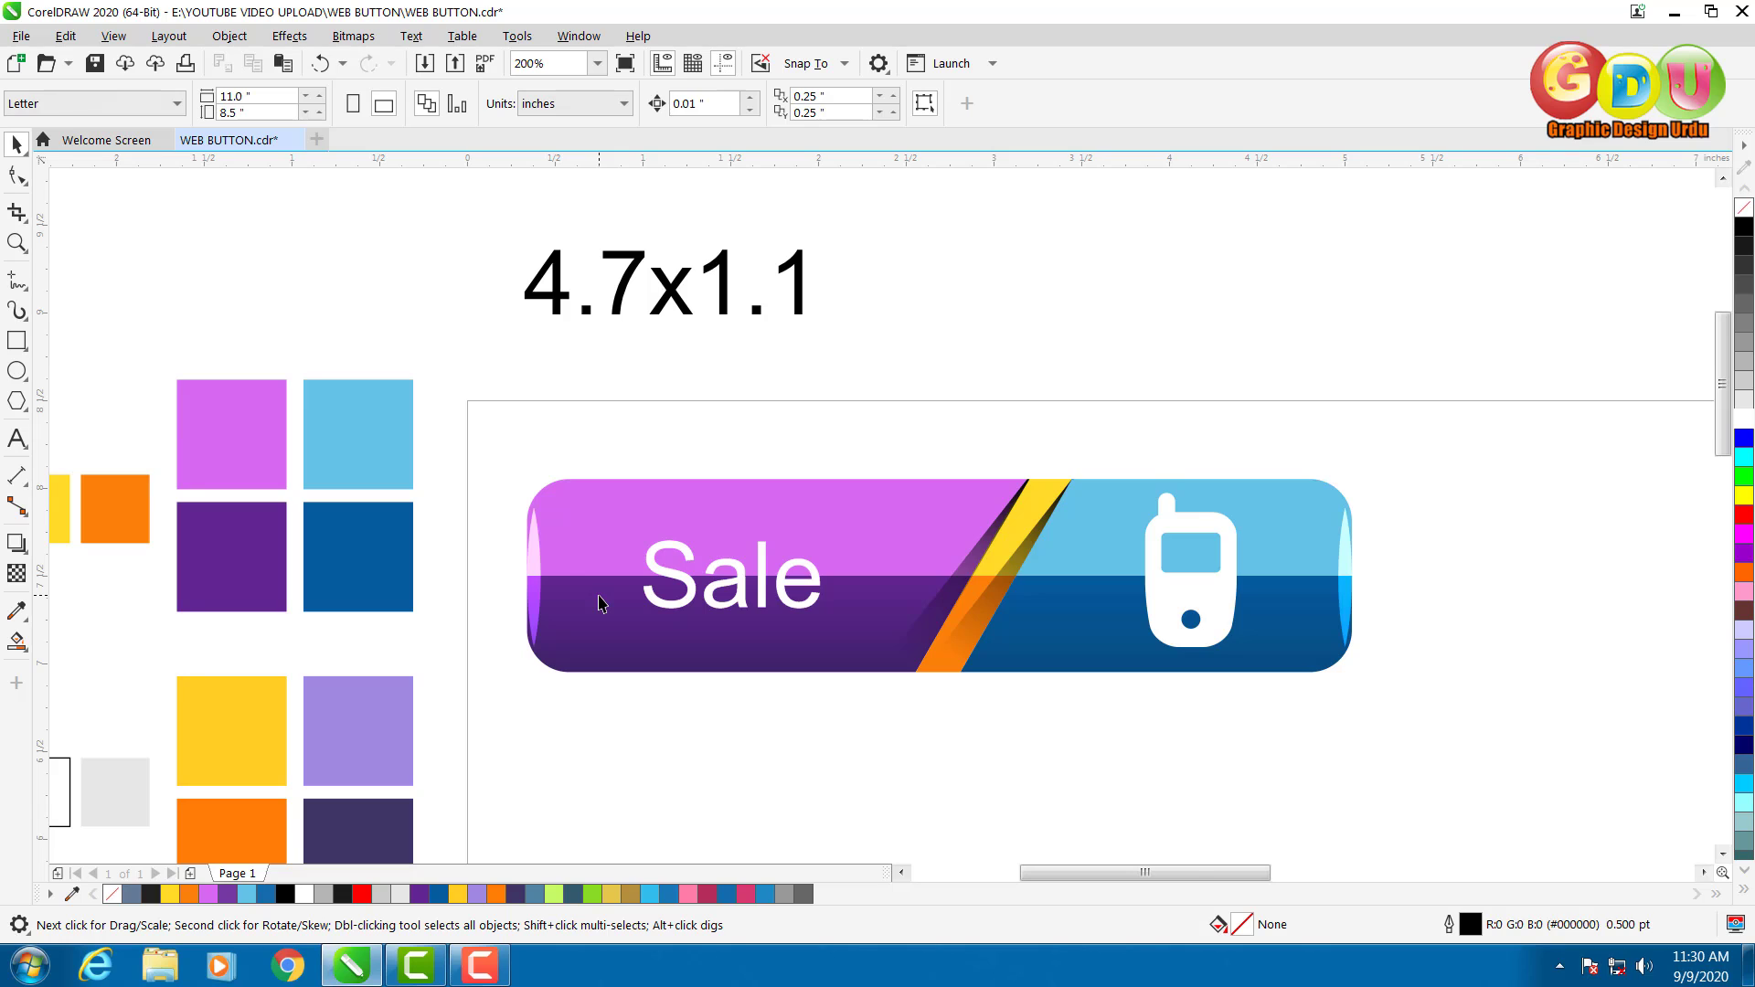
# Duplicate the complete Sale button, with its text and phone icon, directly below the original with a small gap.
pyautogui.scroll(-1, 598, 603)
pyautogui.scroll(2, 665, 645)
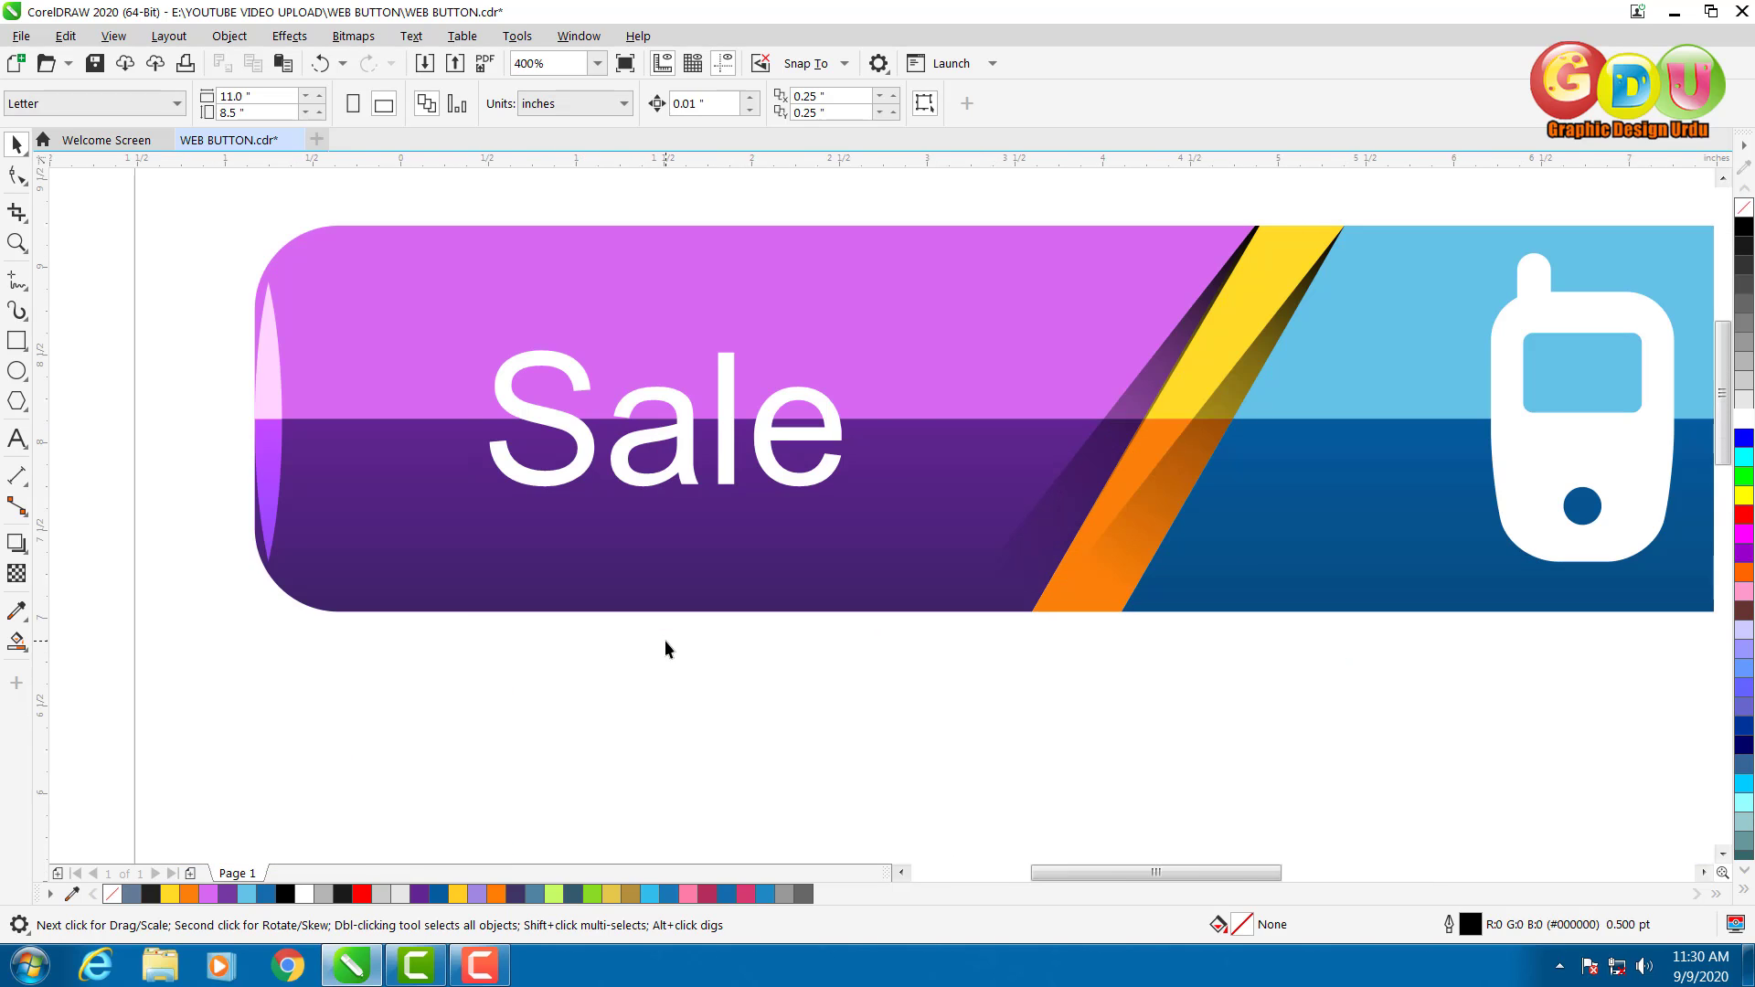
pyautogui.scroll(-3, 666, 644)
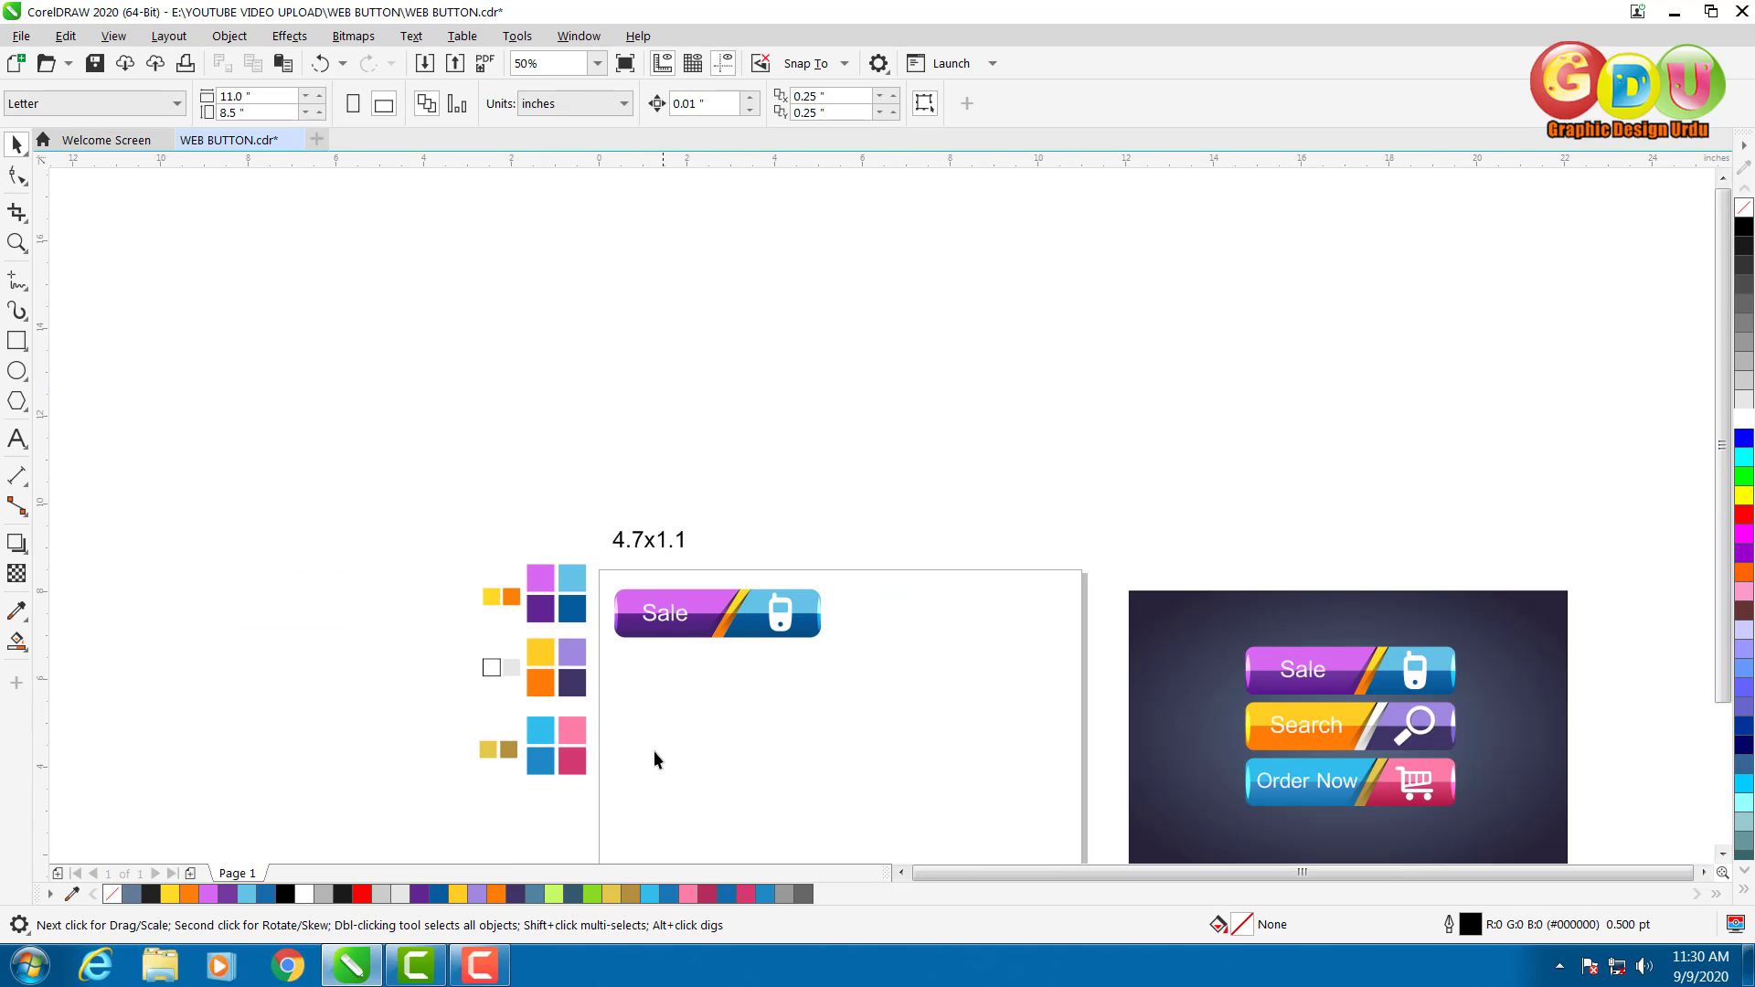
pyautogui.scroll(1, 652, 760)
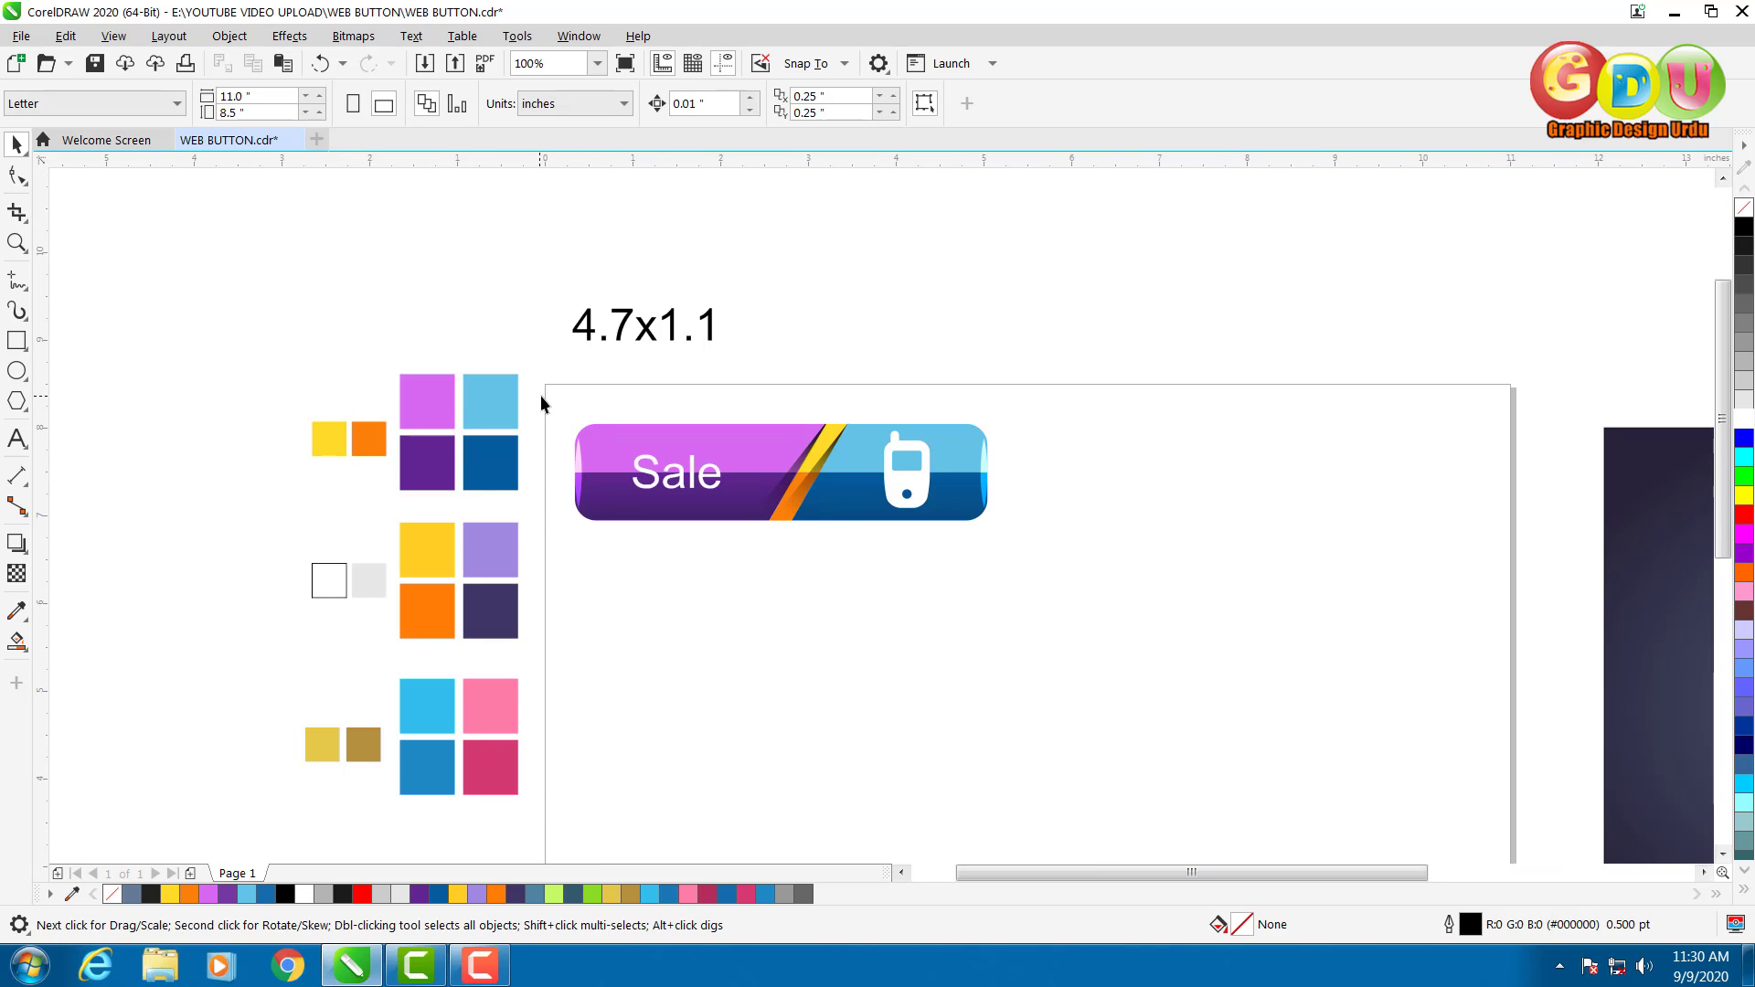
pyautogui.moveTo(540, 395); pyautogui.dragTo(1084, 589)
pyautogui.scroll(1, 445, 566)
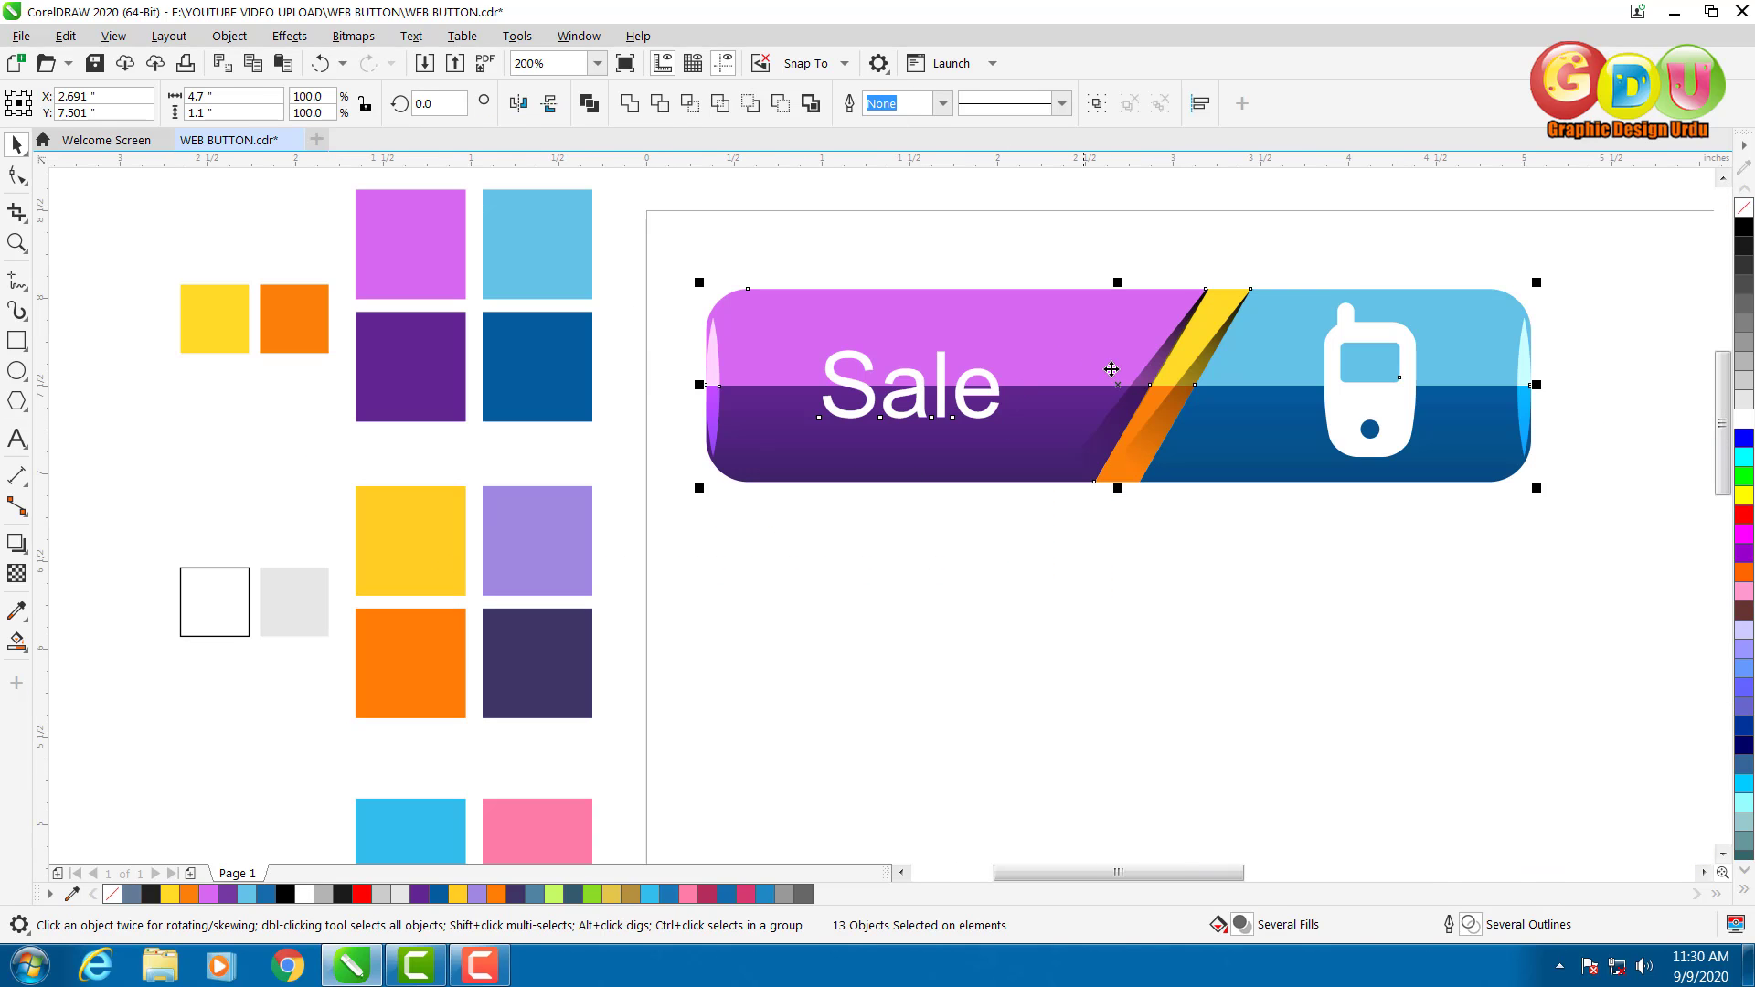
pyautogui.moveTo(1112, 370); pyautogui.dragTo(1134, 623)
pyautogui.click(591, 607)
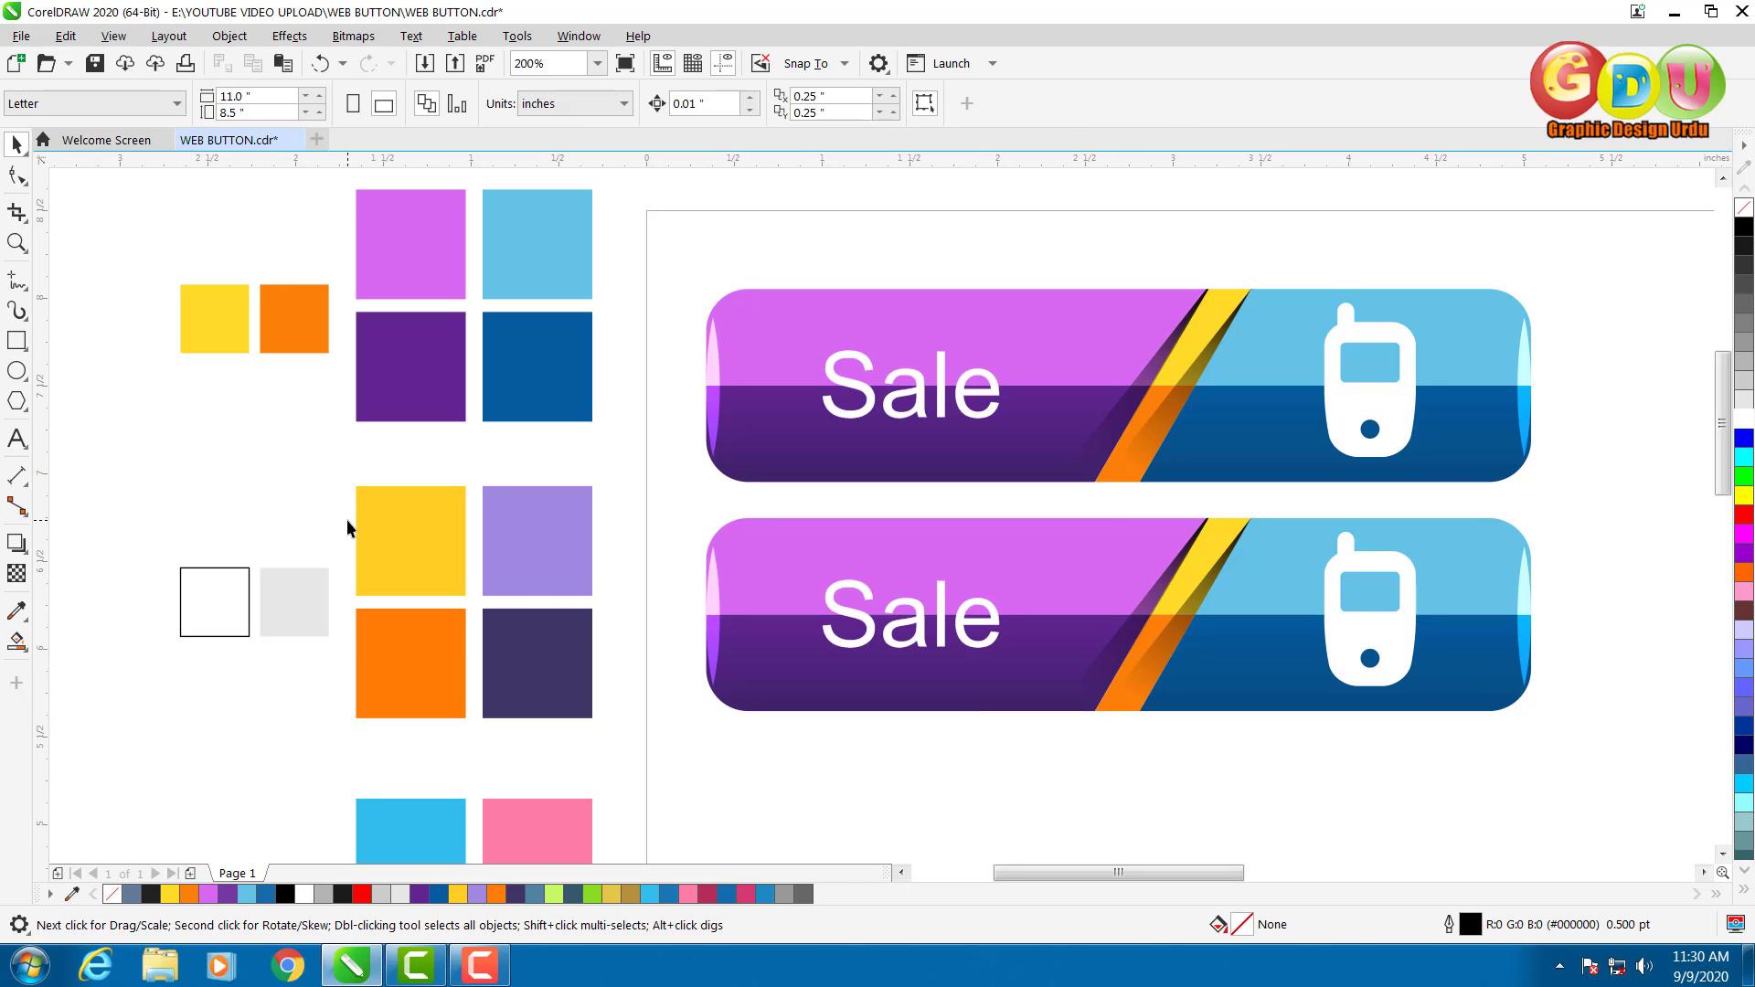
# Recolor the upper halves of the duplicate button with the sampled yellow swatch for the text section and light purple for the icon section.
pyautogui.click(18, 613)
pyautogui.click(412, 538)
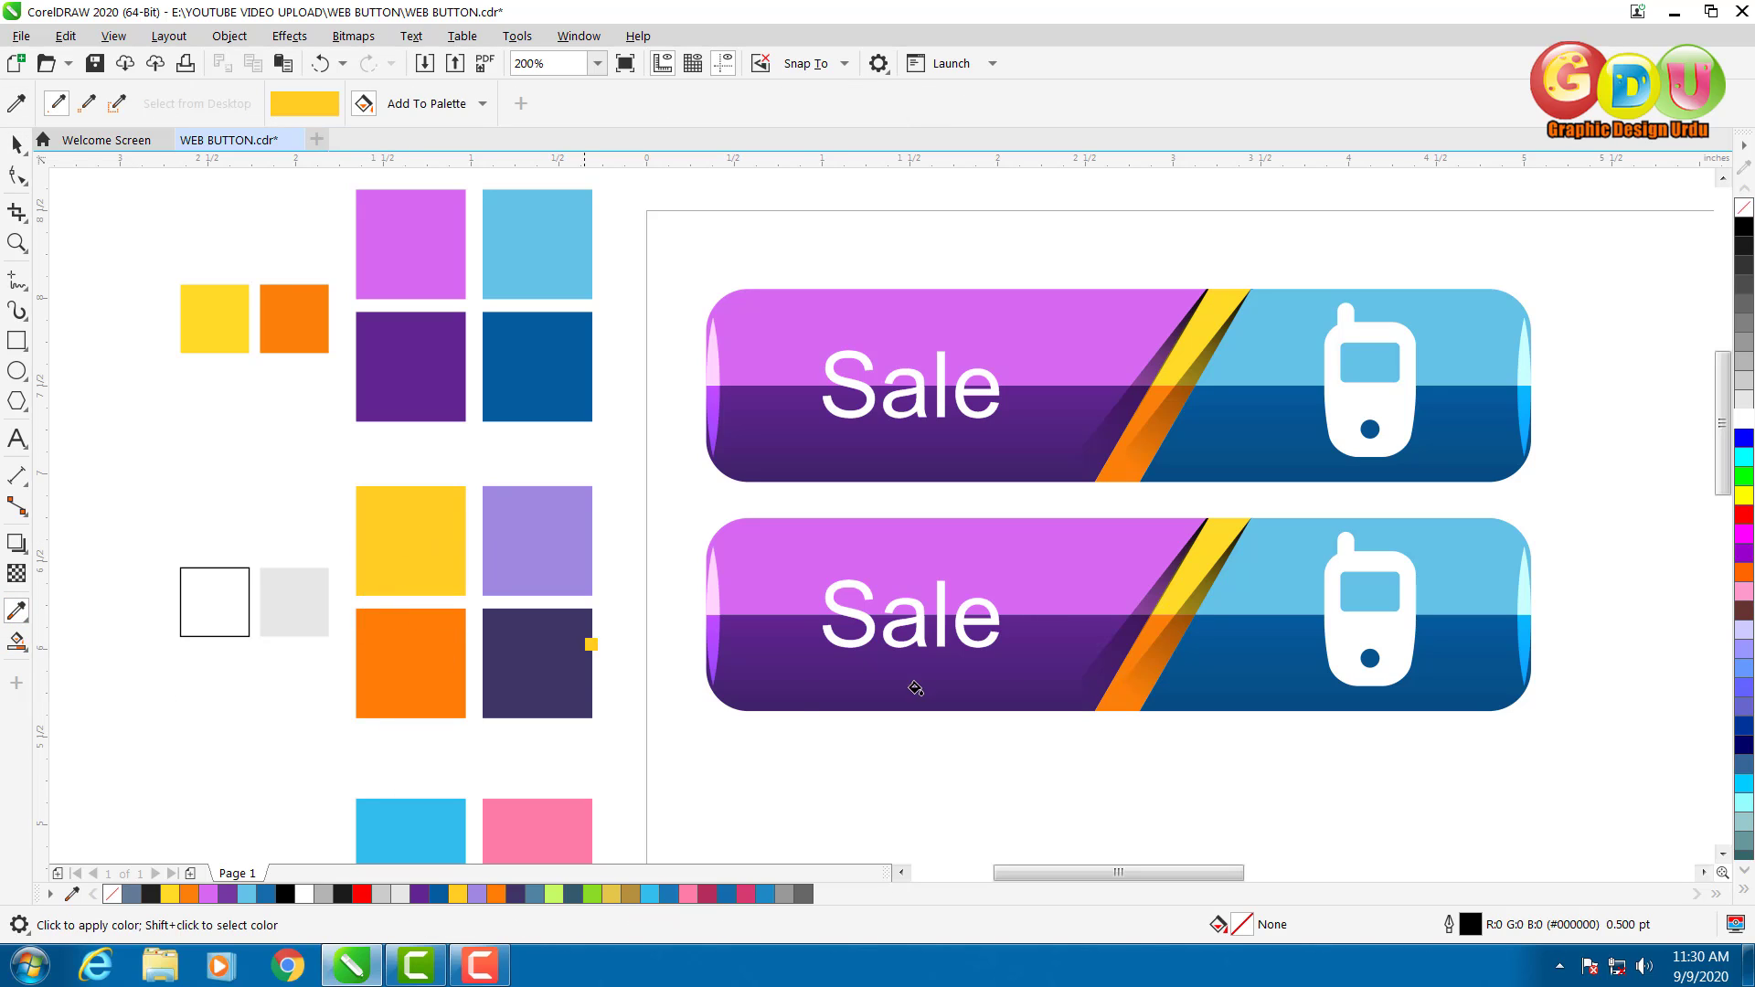
pyautogui.click(1025, 568)
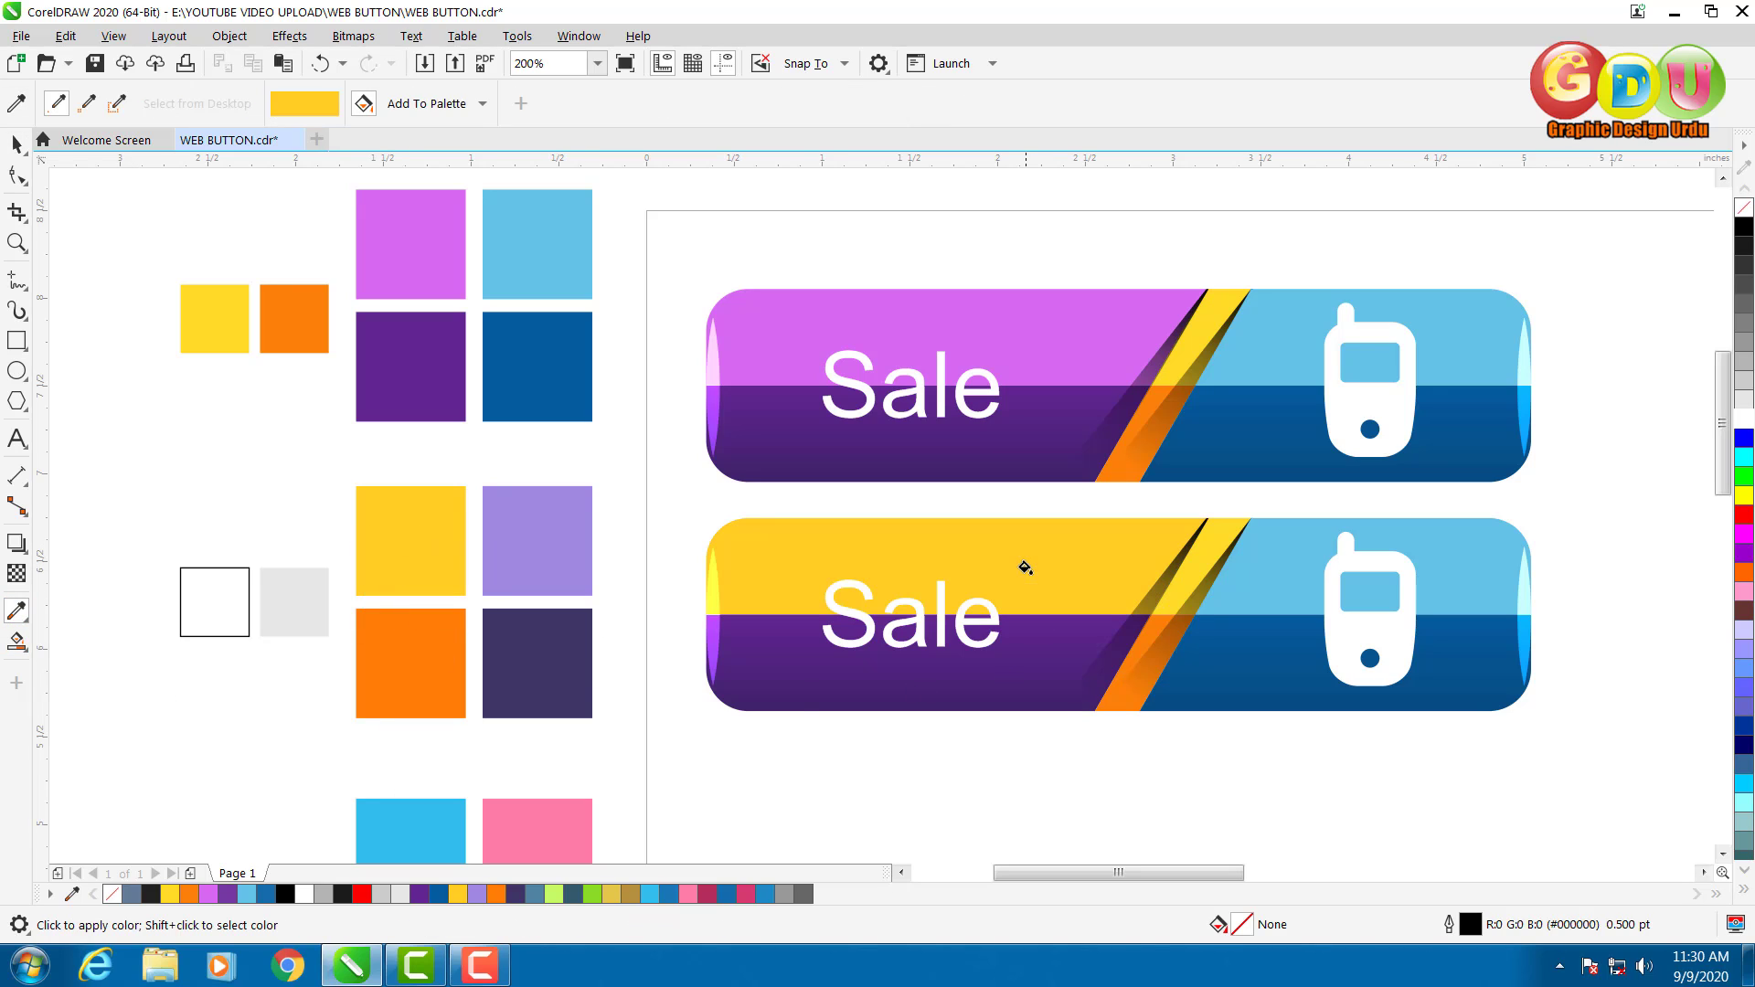
pyautogui.keyDown('shift'); pyautogui.click(530, 530); pyautogui.keyUp('shift')
pyautogui.click(1416, 545)
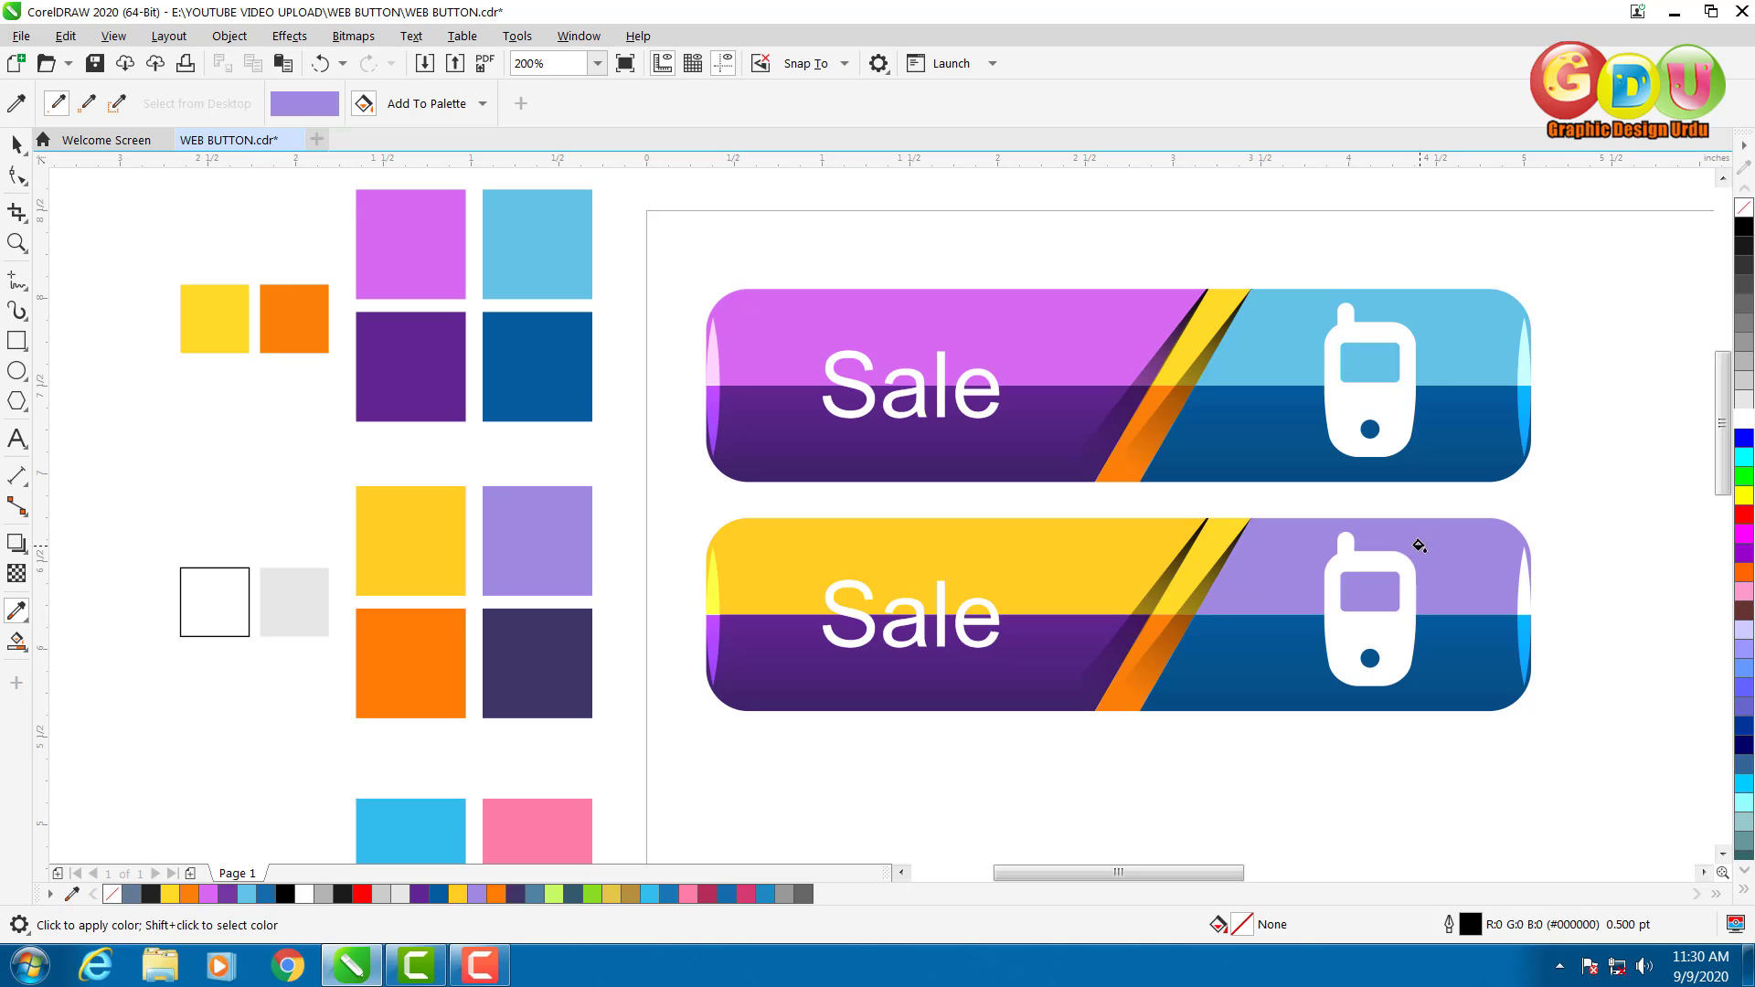
# Recolor the lower halves of the duplicate button with the sampled orange swatch for the text section and dark purple for the icon section.
pyautogui.click(412, 684)
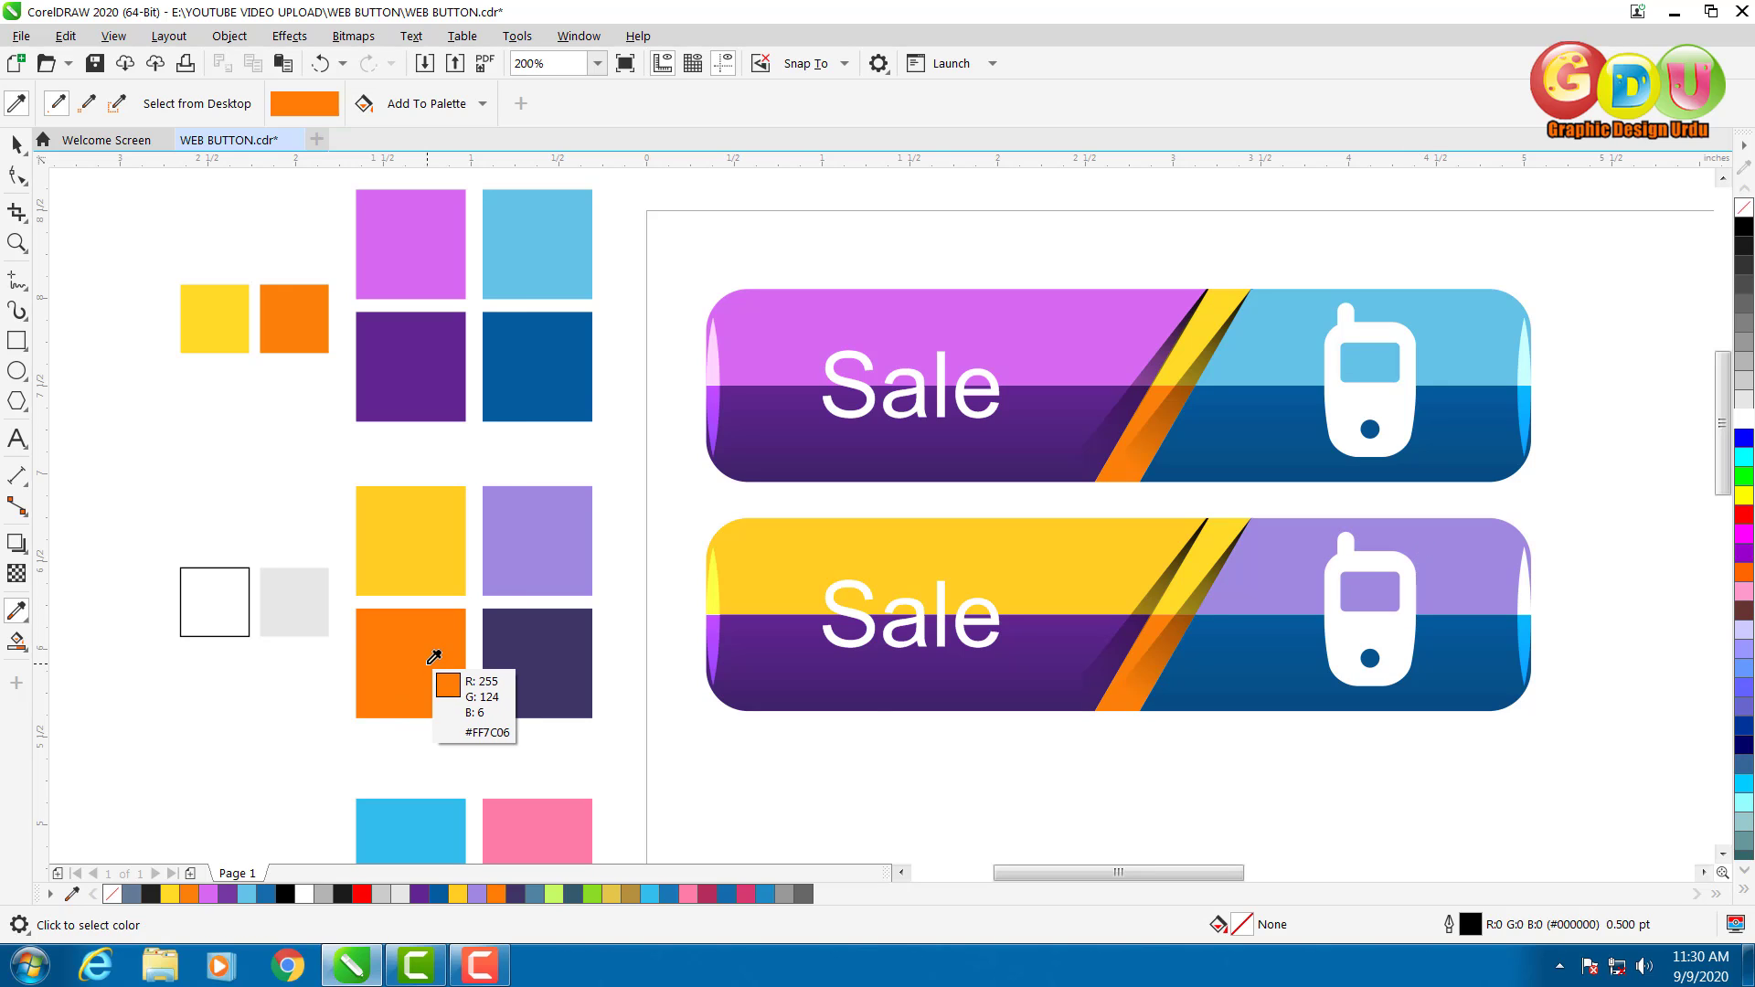
pyautogui.click(802, 668)
pyautogui.keyDown('shift'); pyautogui.click(586, 702); pyautogui.keyUp('shift')
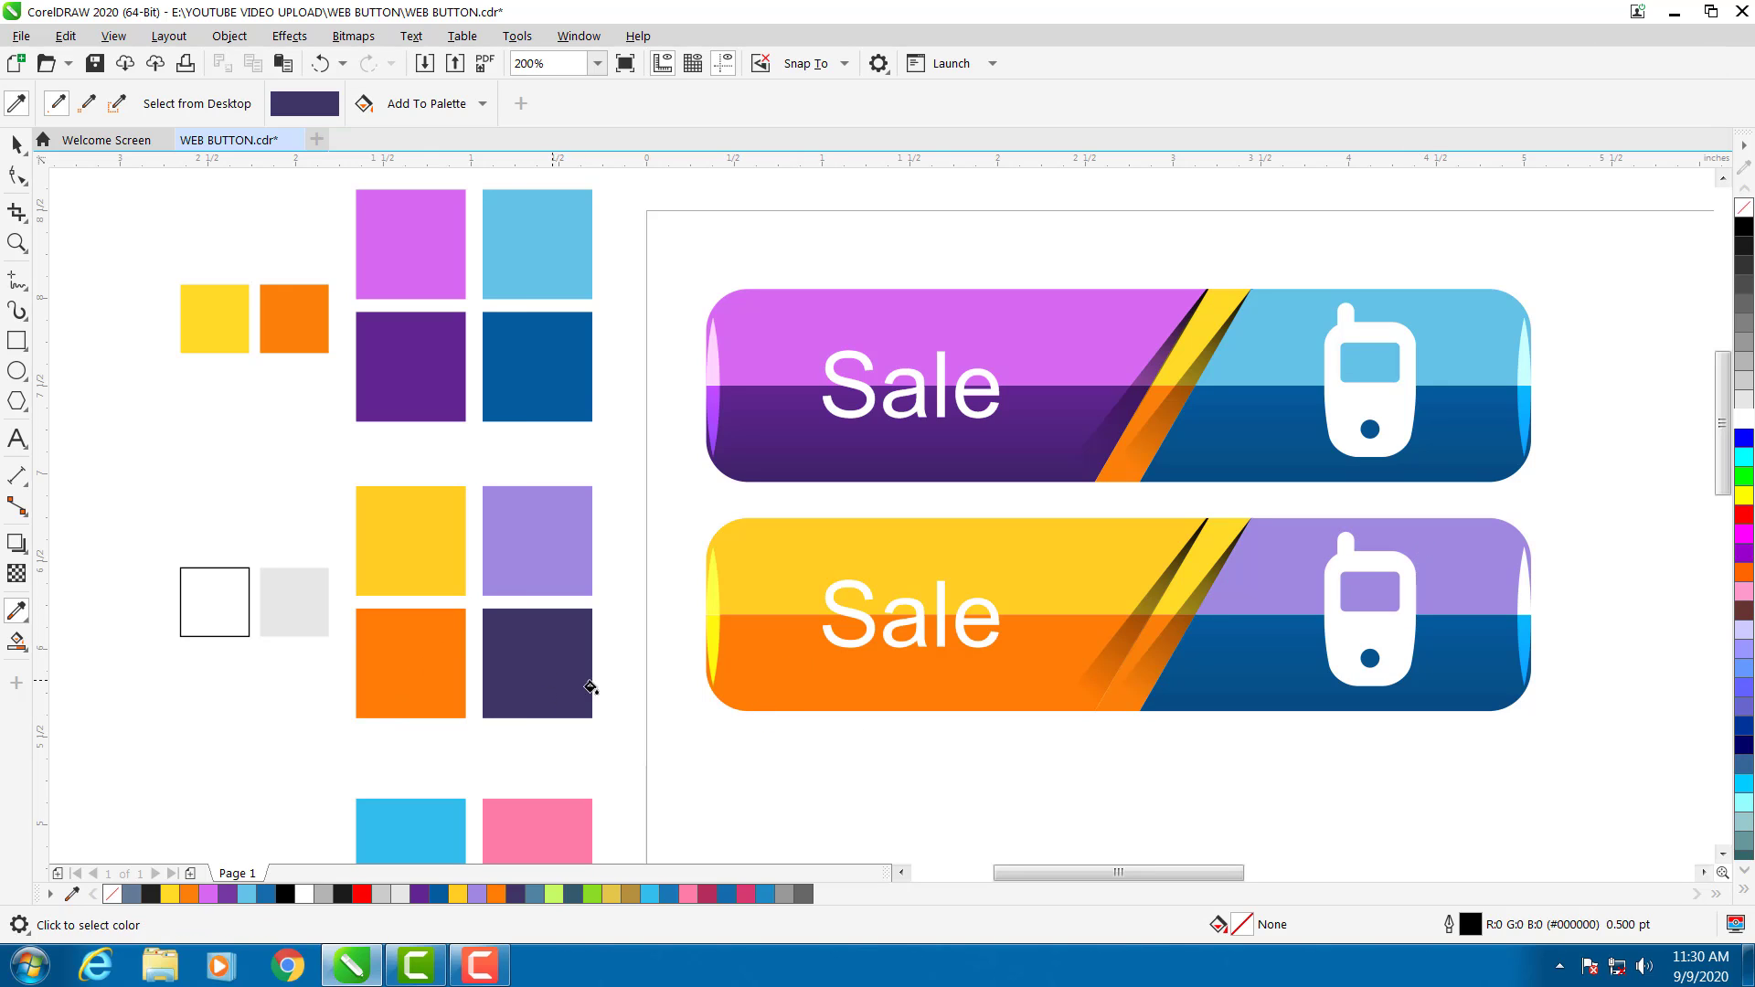
pyautogui.click(1458, 649)
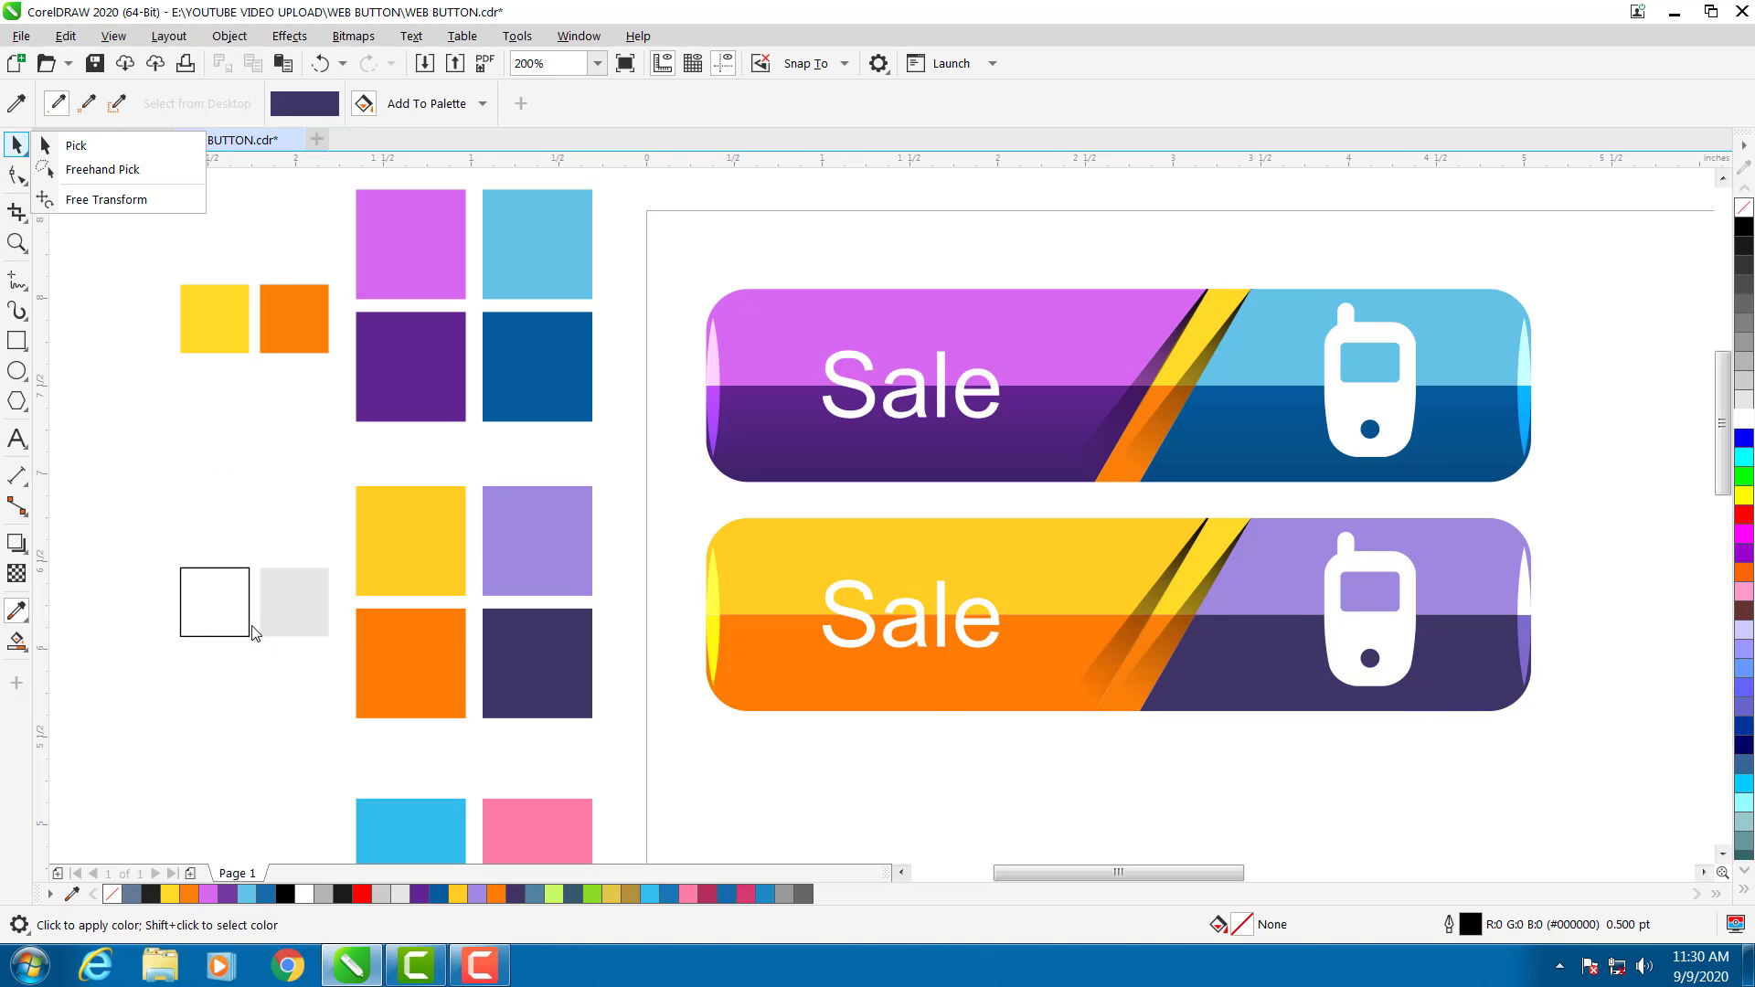
pyautogui.click(75, 143)
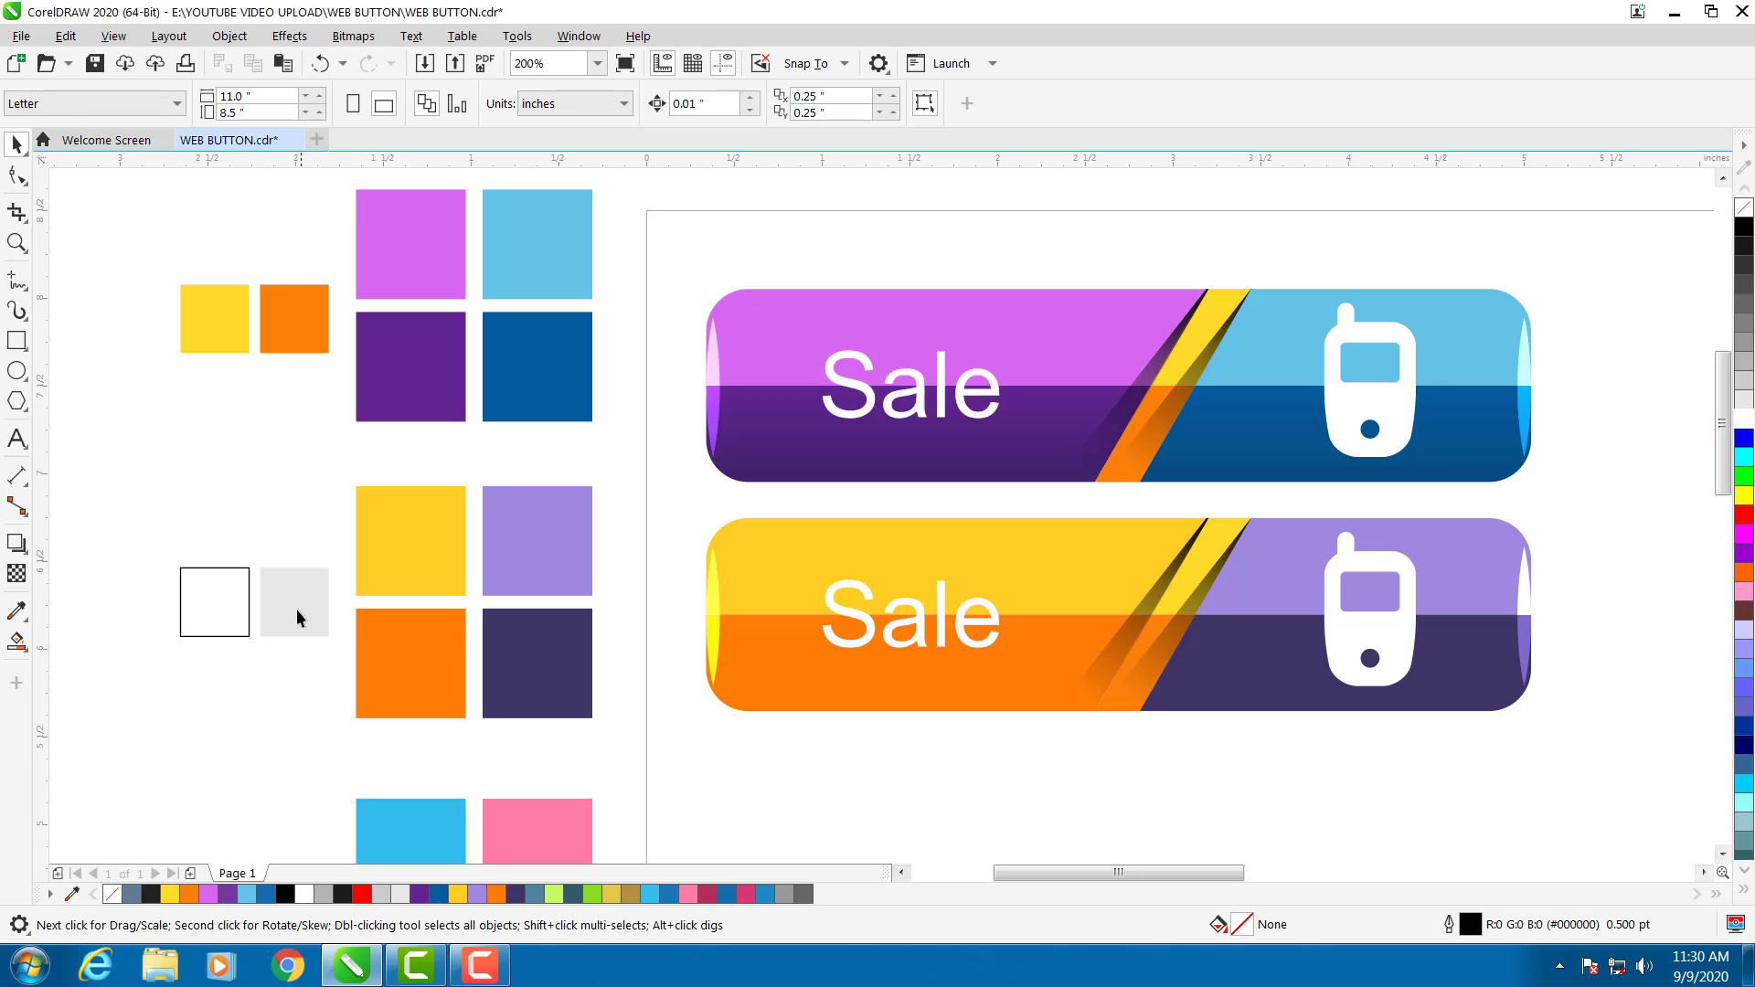
# Recolor the duplicate button's diagonal stripe with sampled white on its upper part and light gray on its lower part.
pyautogui.click(17, 610)
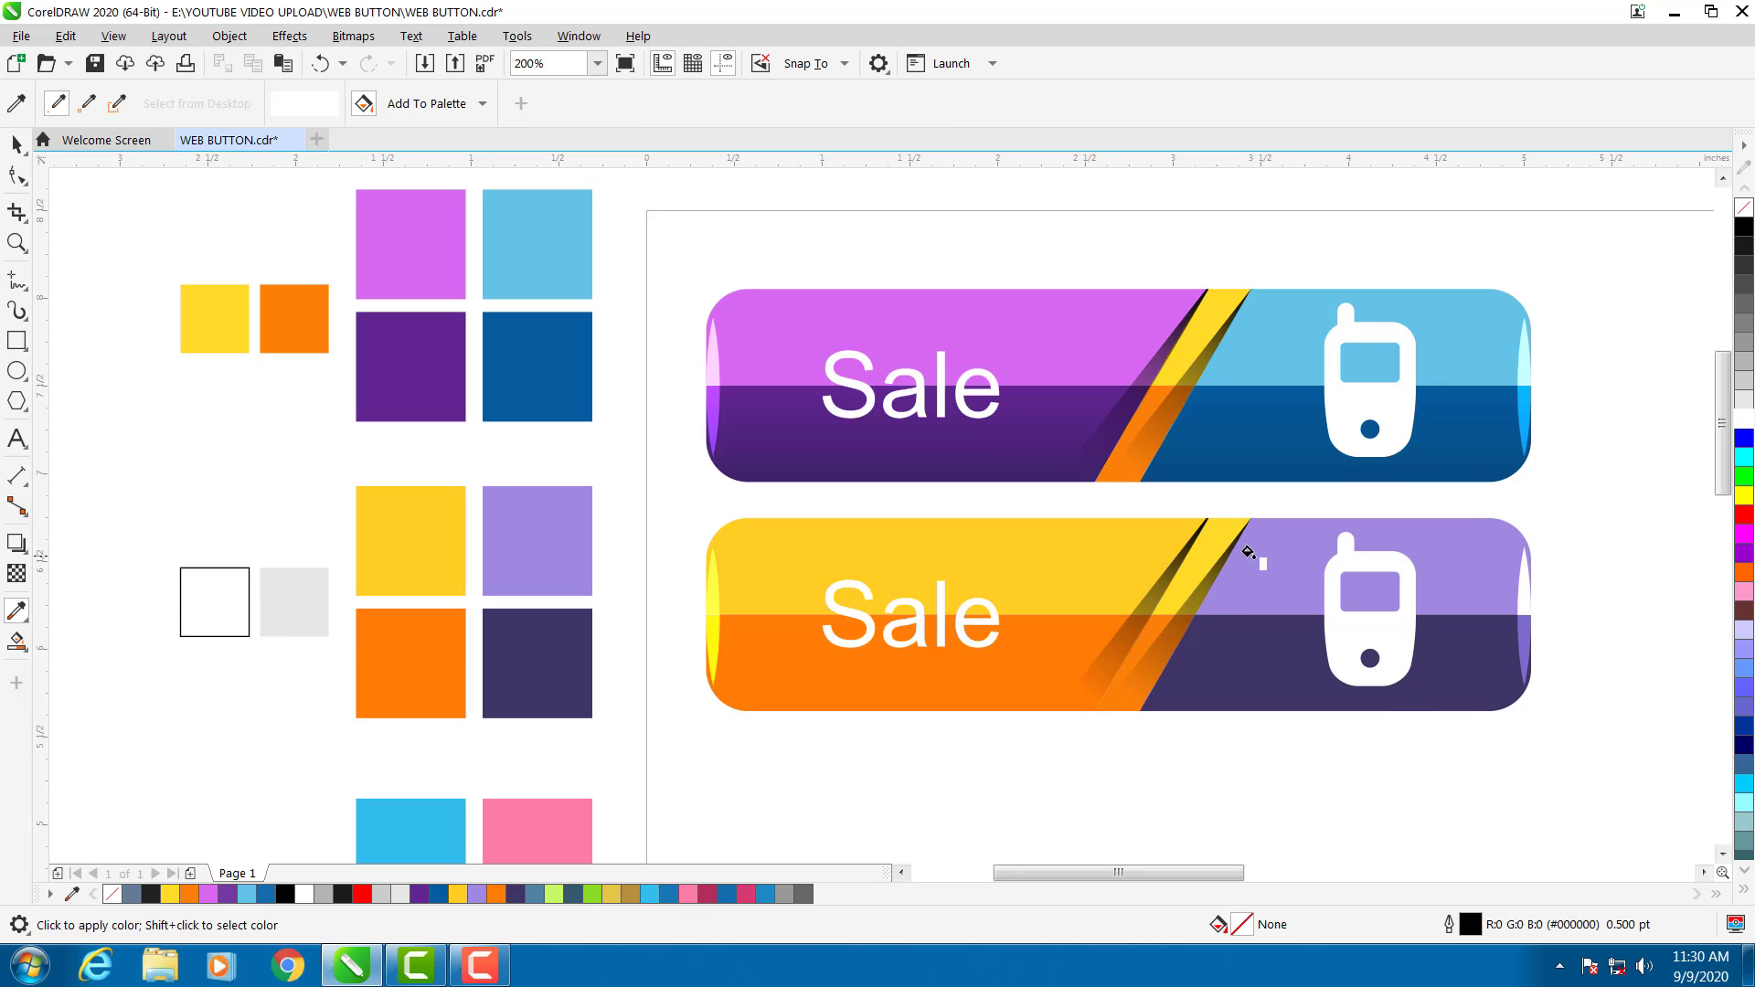
pyautogui.click(1220, 555)
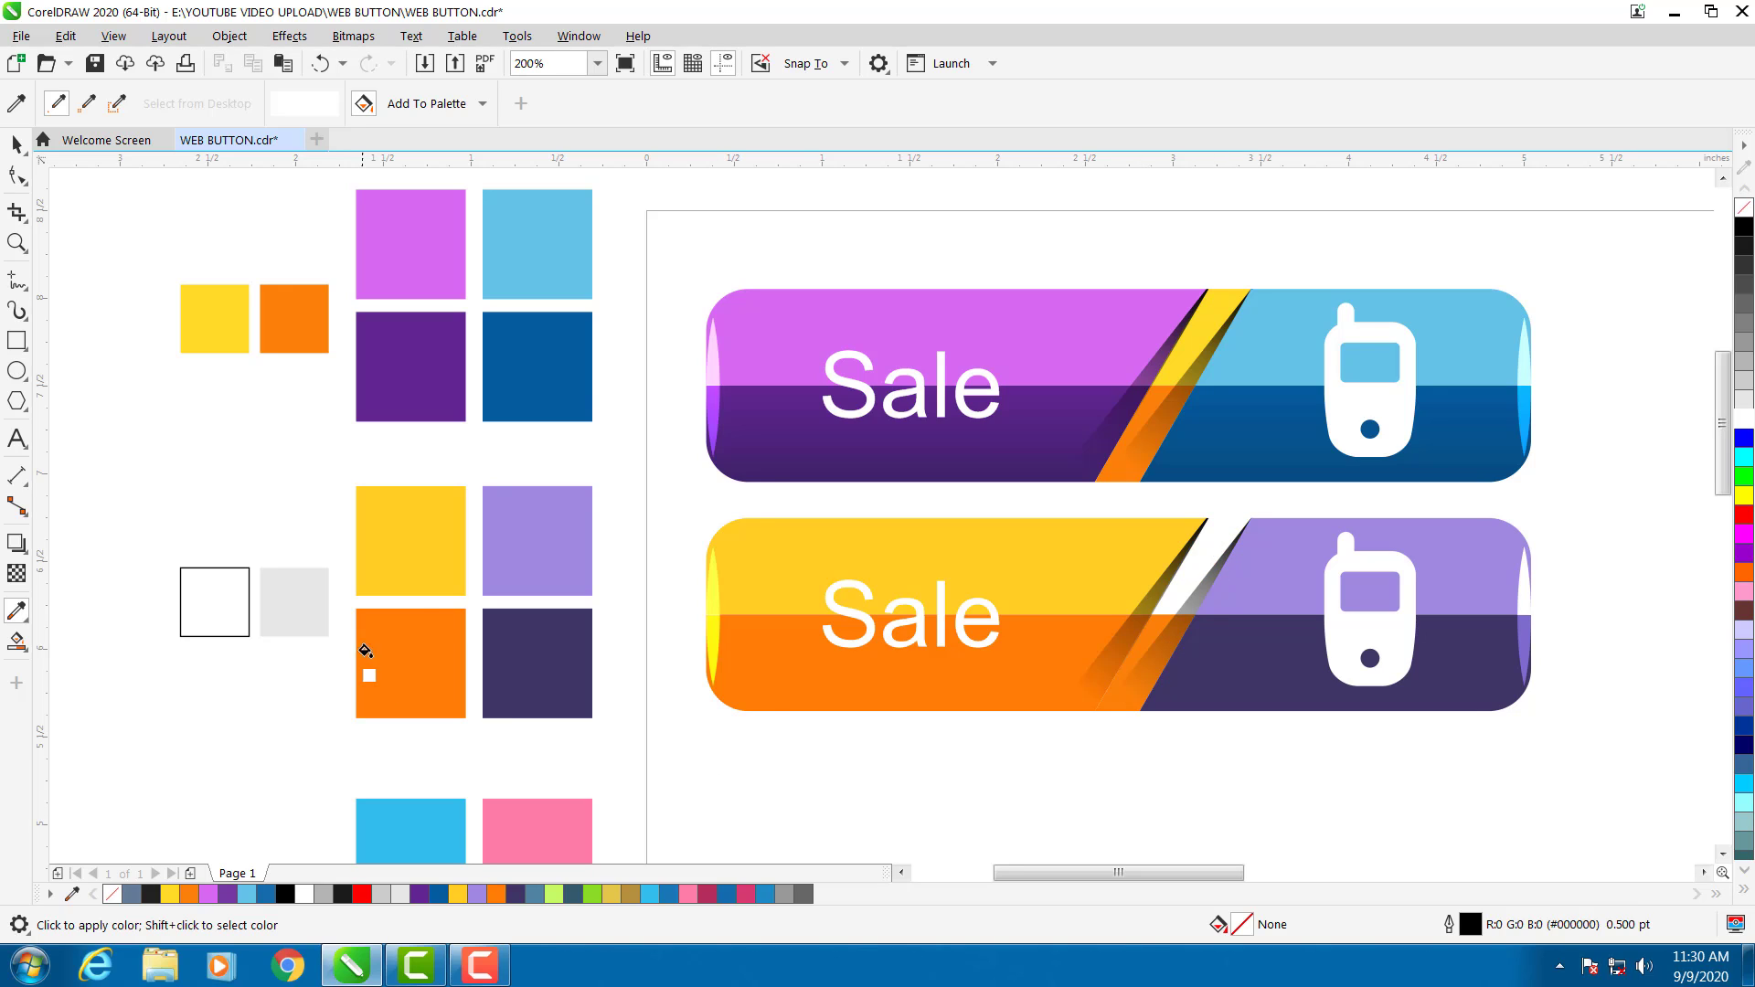
pyautogui.keyDown('shift'); pyautogui.click(318, 606); pyautogui.keyUp('shift')
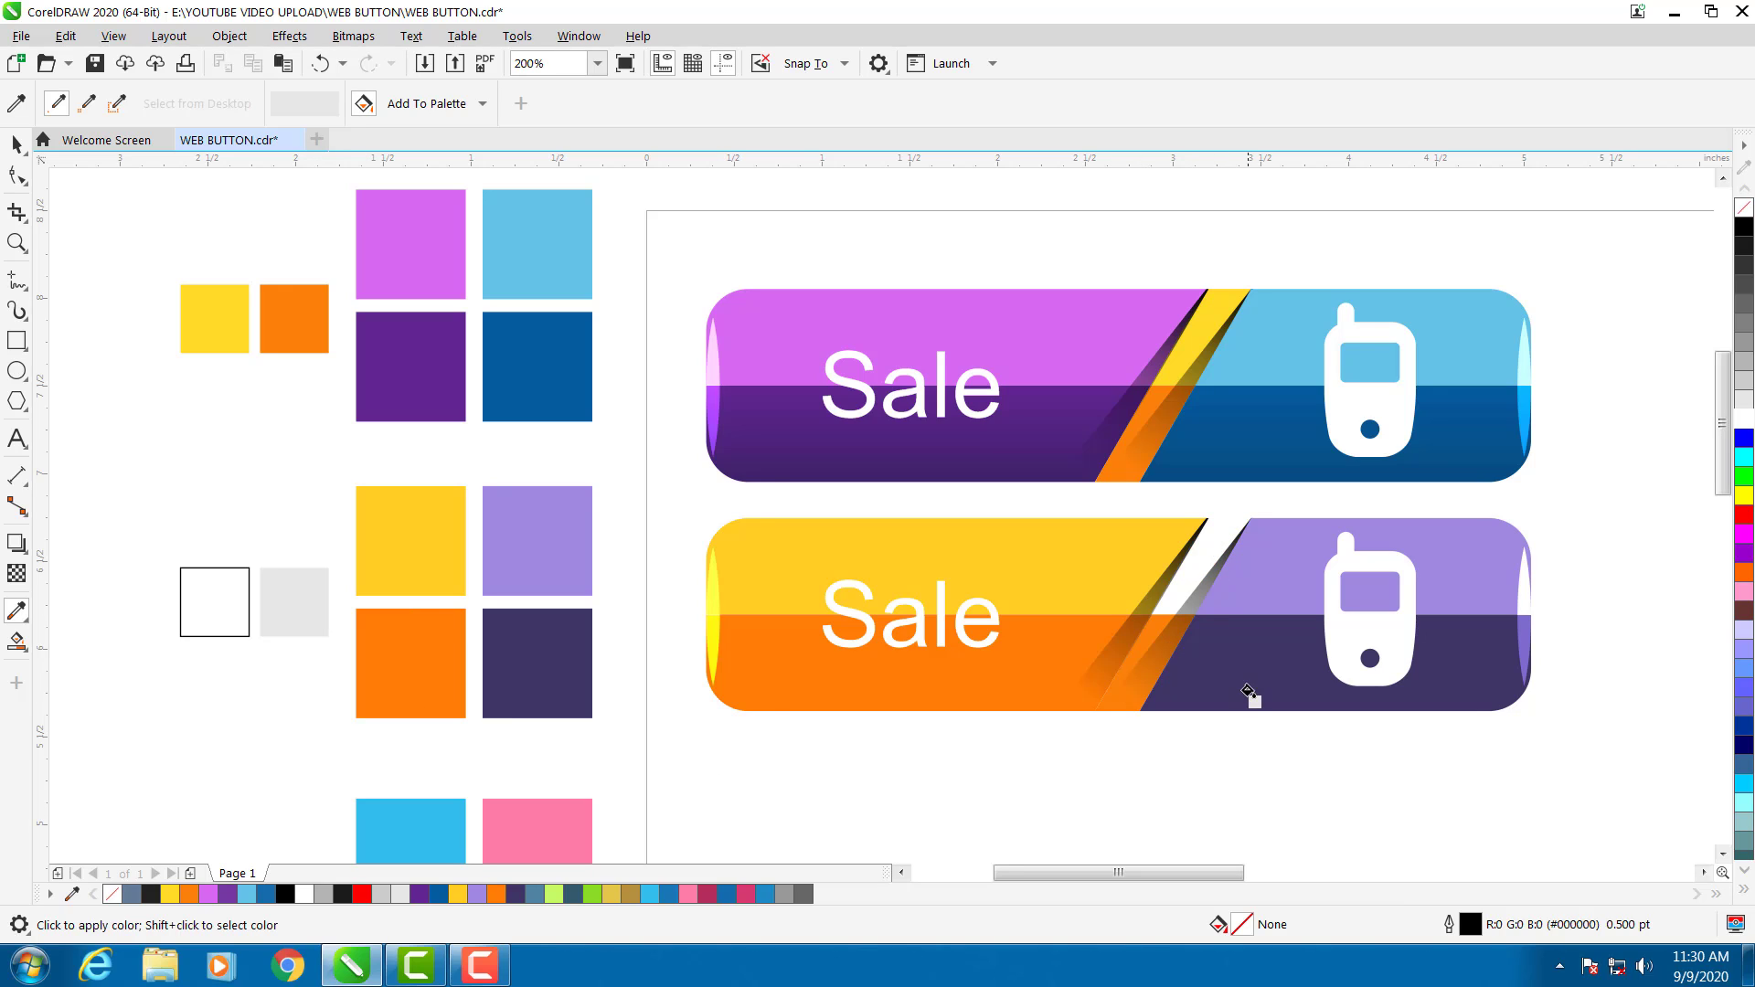
pyautogui.click(1149, 640)
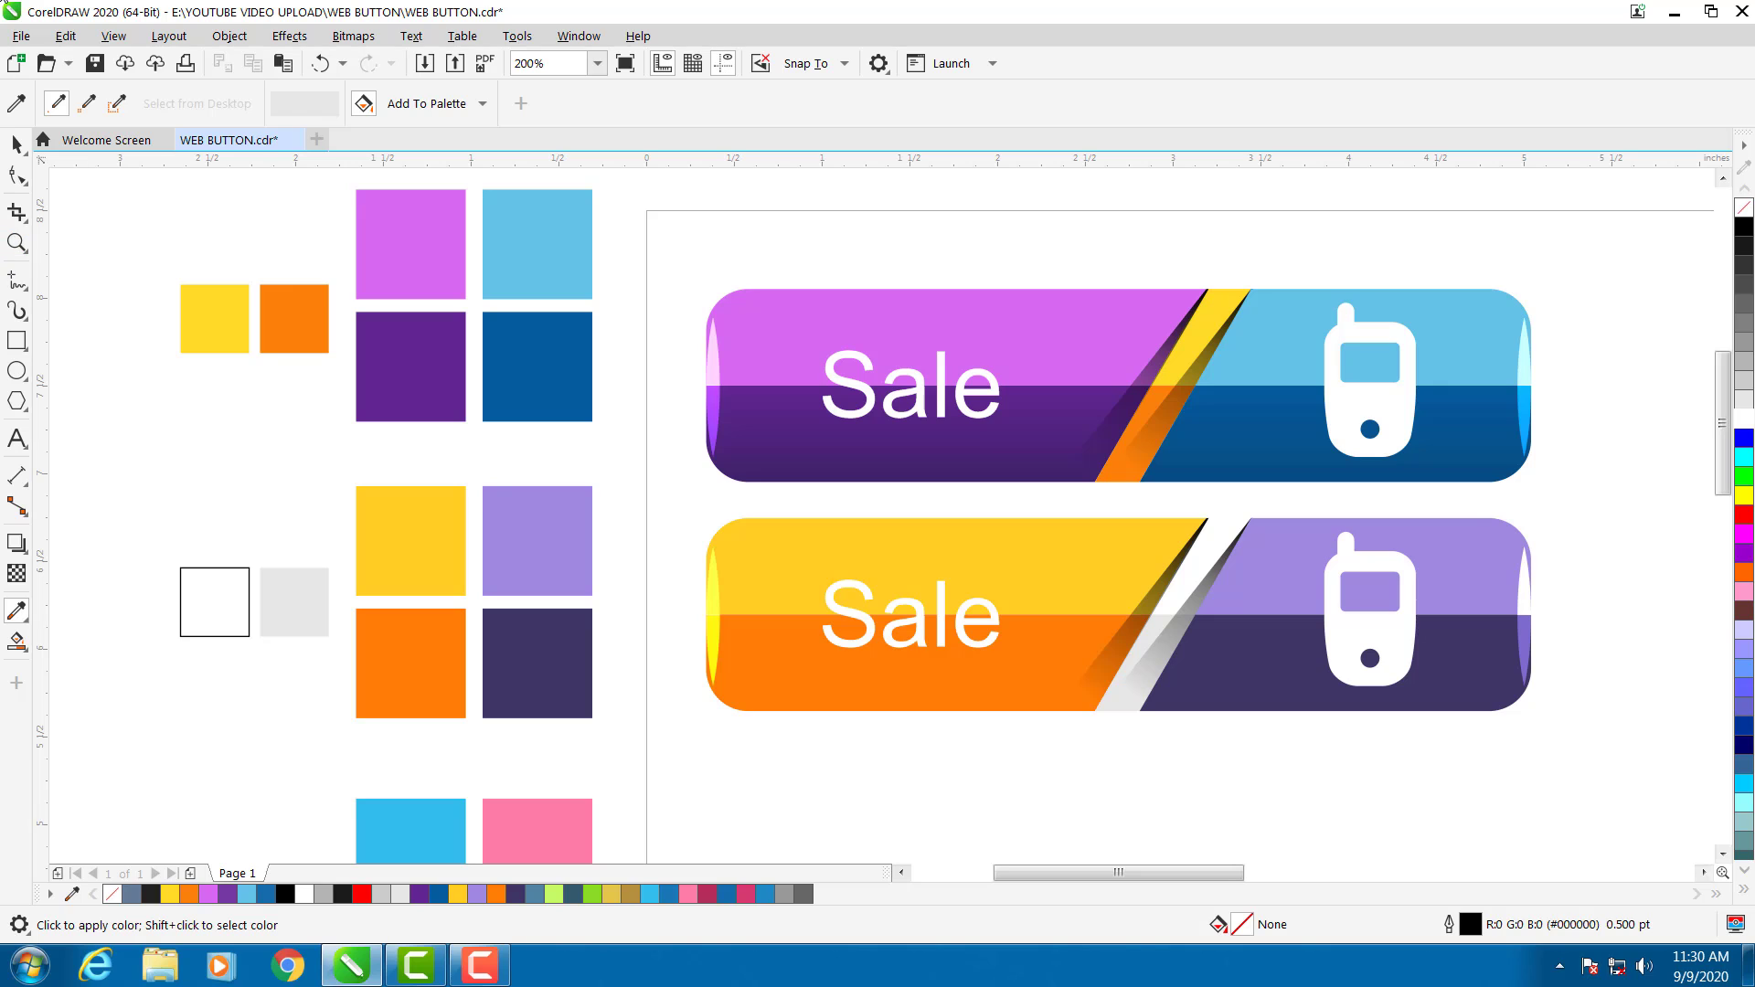
pyautogui.click(16, 144)
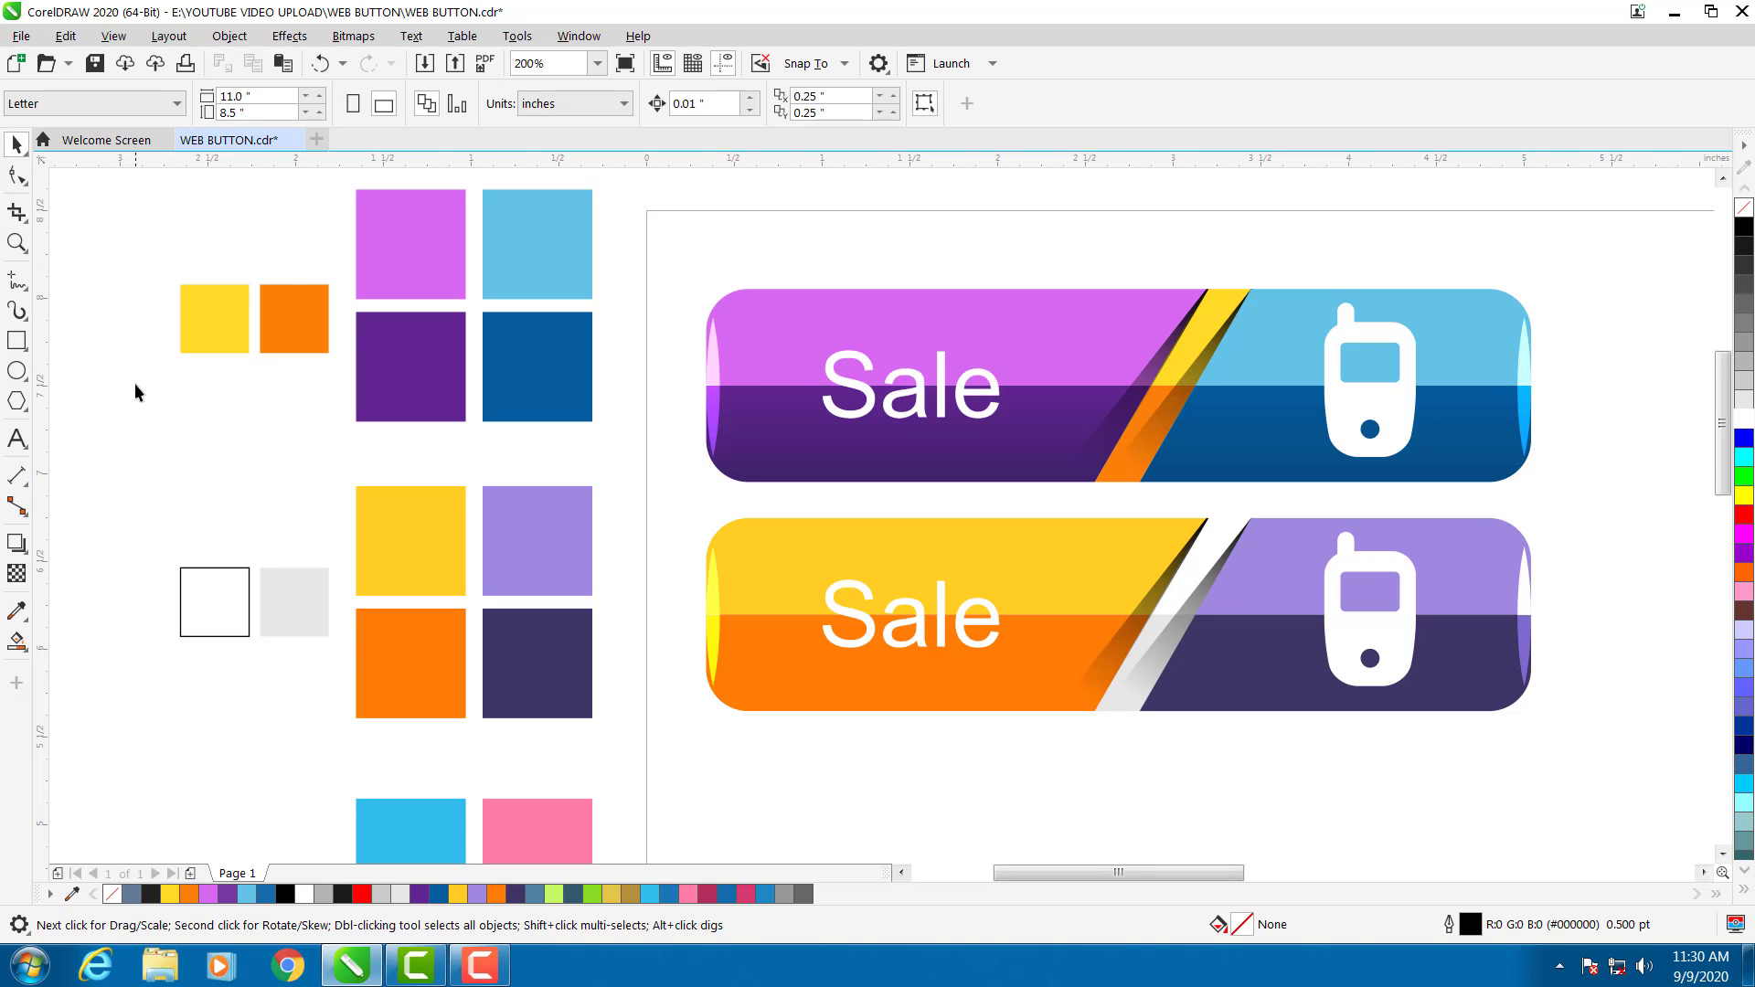
# Apply a vertical fountain fill running downward across the orange lower half of the second button.
pyautogui.scroll(-3, 137, 369)
pyautogui.scroll(3, 289, 431)
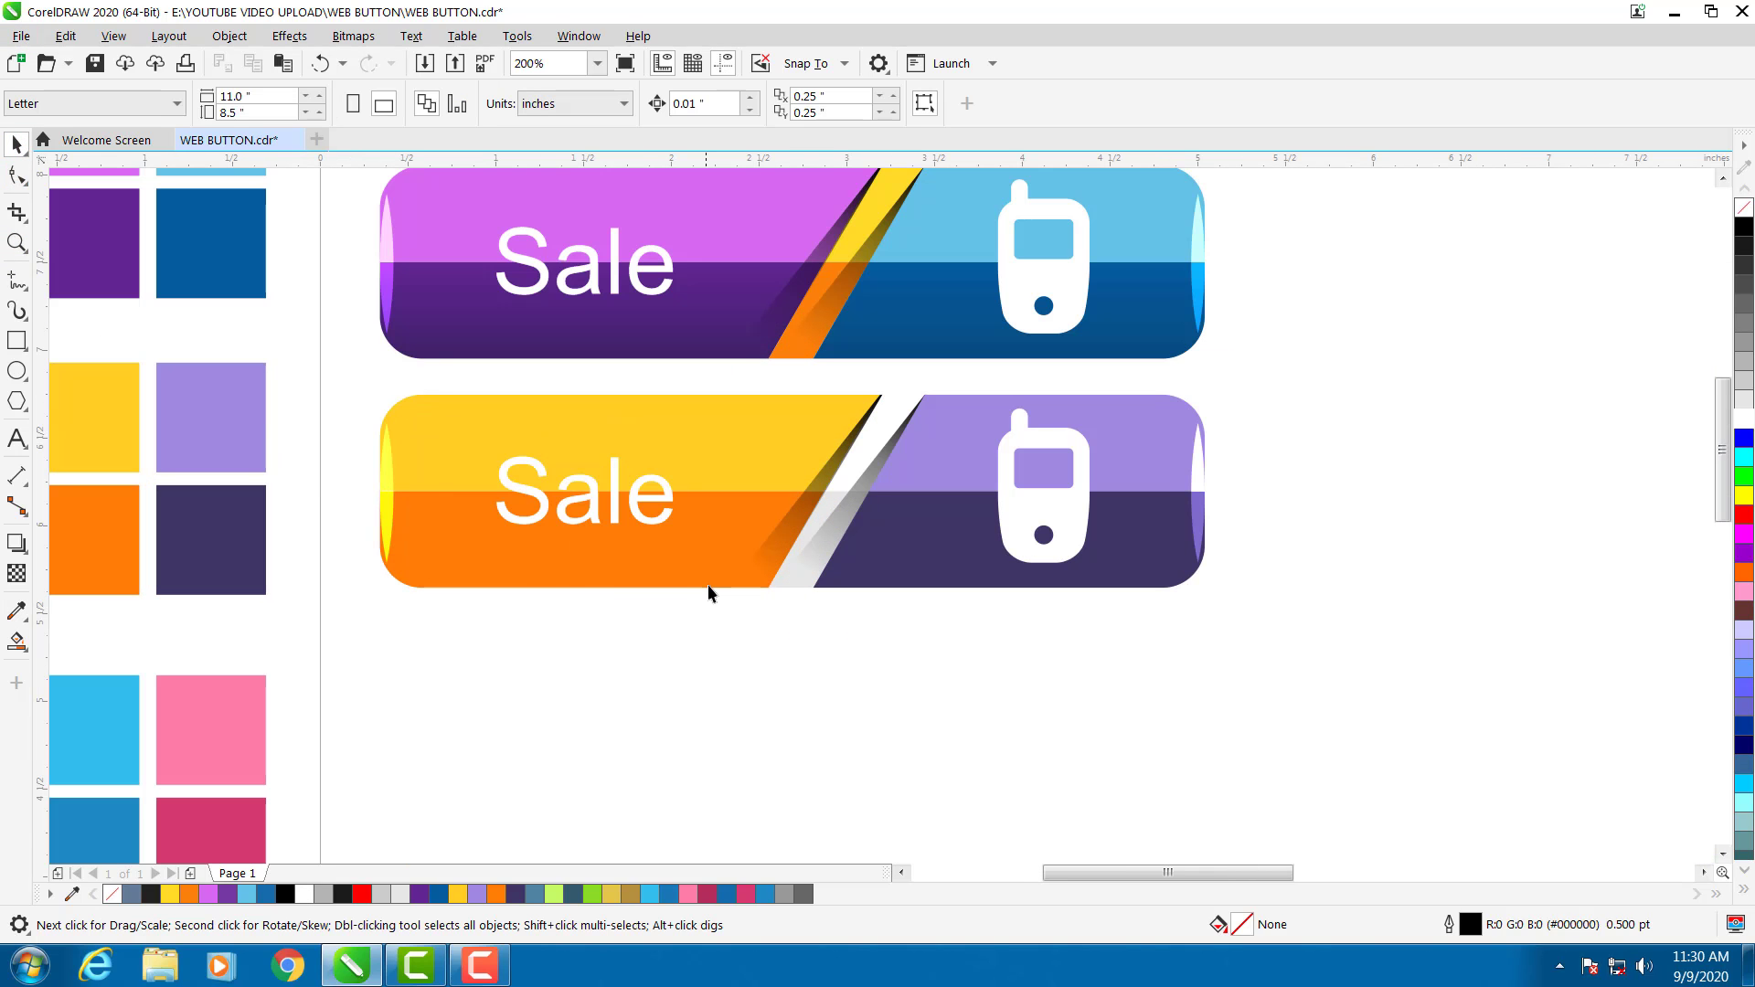
pyautogui.click(670, 579)
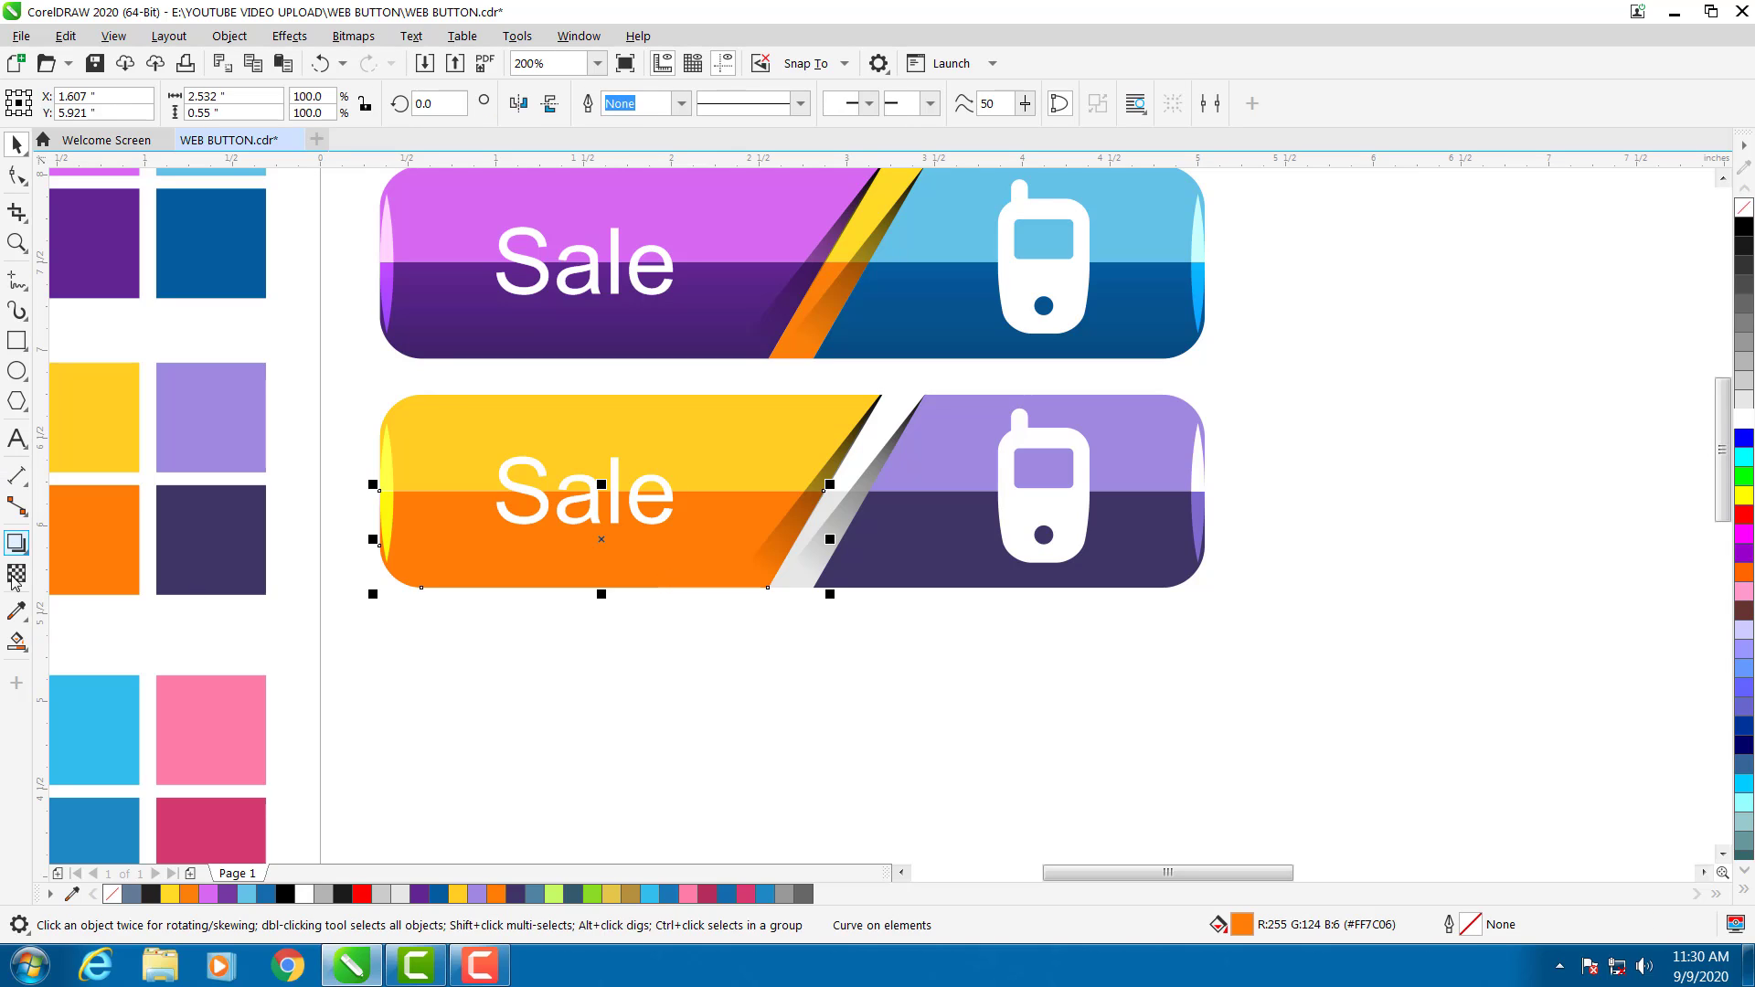
pyautogui.click(22, 647)
pyautogui.click(100, 645)
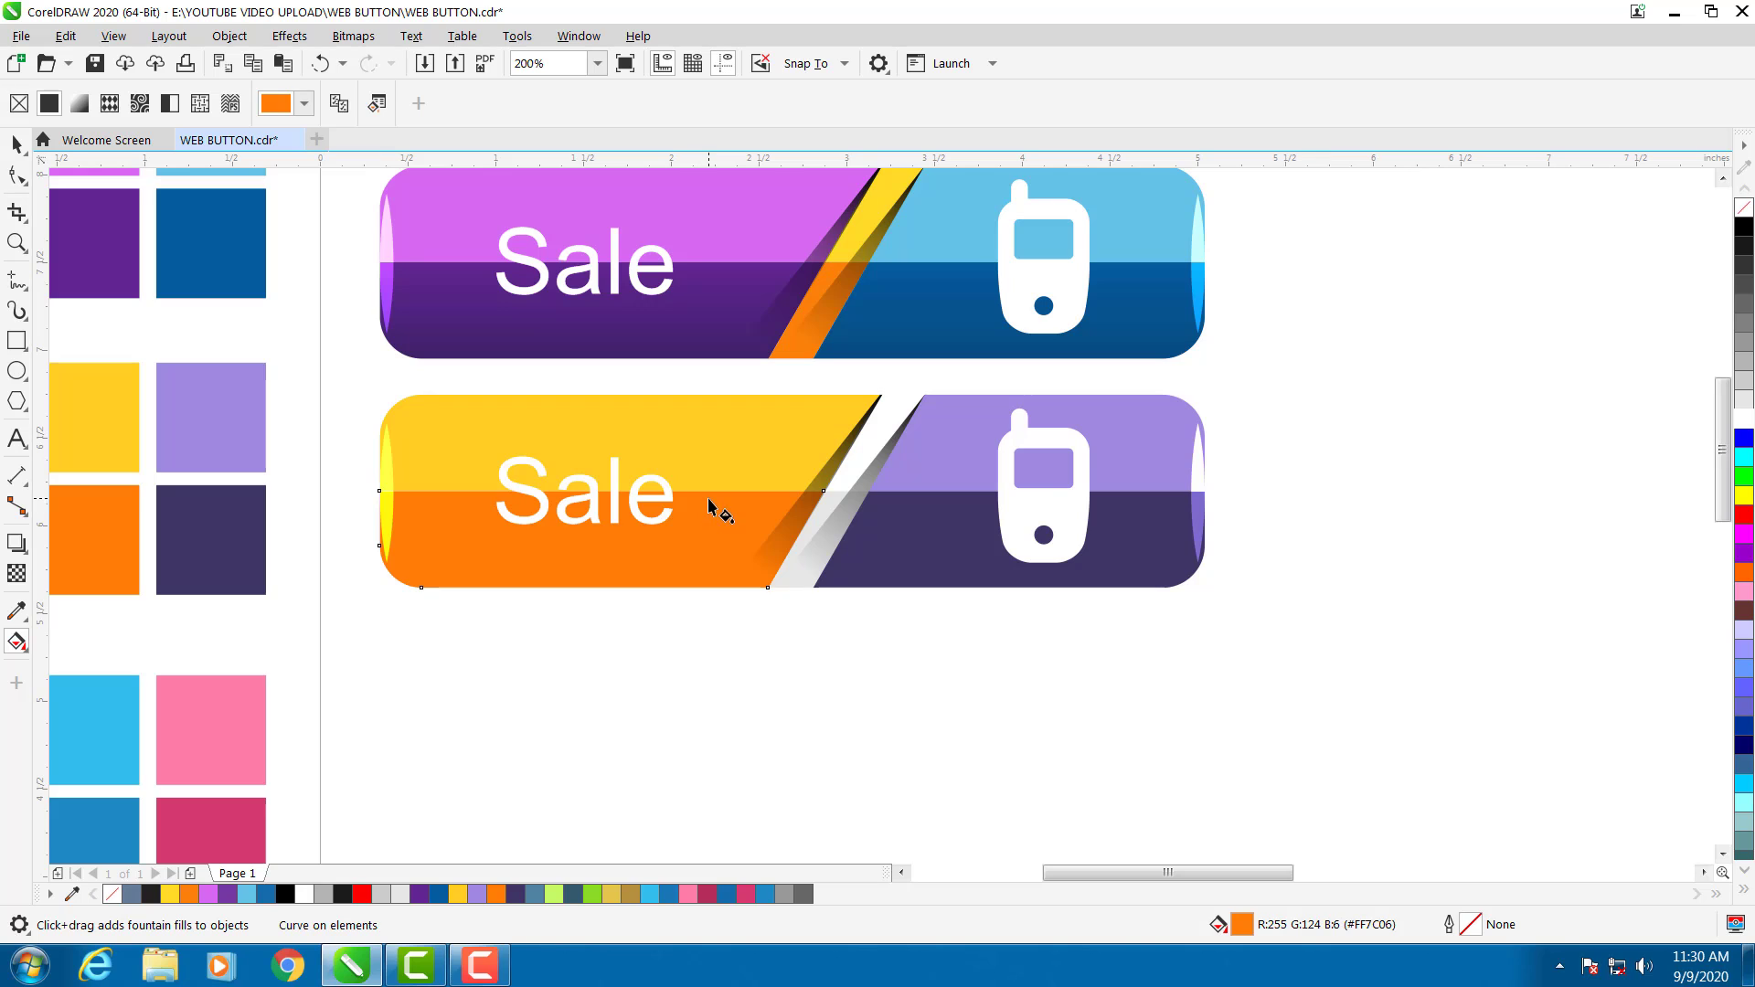
pyautogui.moveTo(708, 491); pyautogui.dragTo(709, 587)
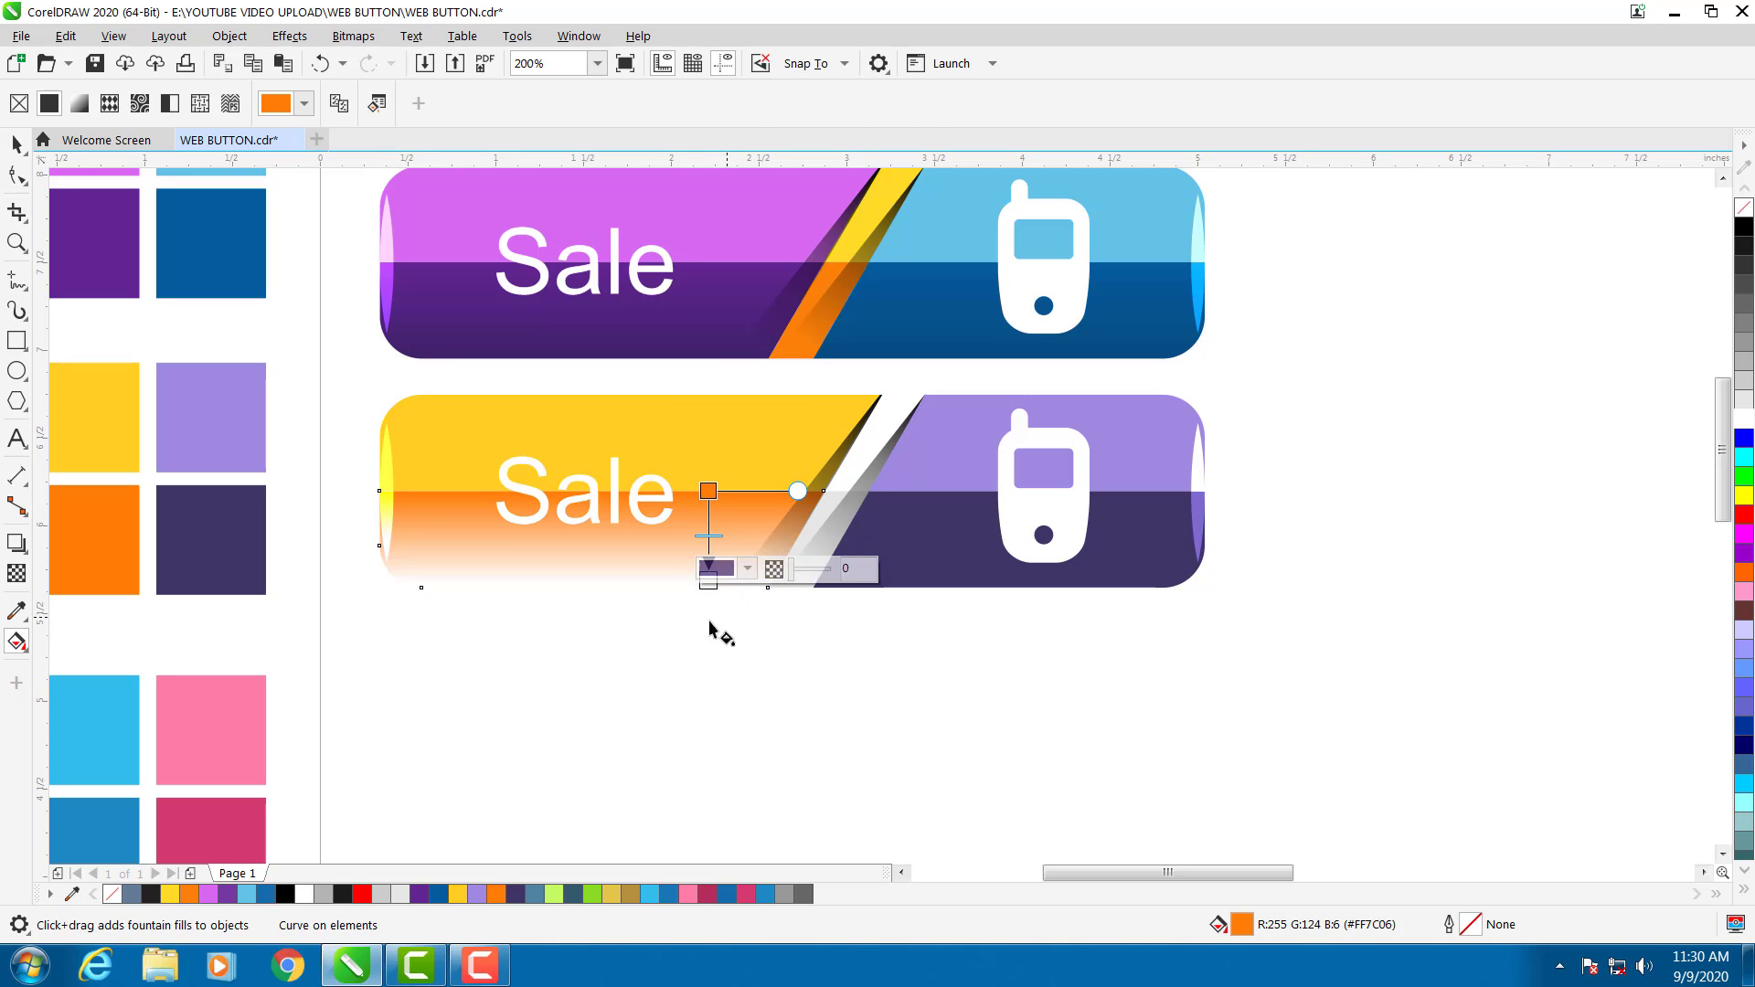
# Set the gradient's end color to a darker orange, C 18, M 73, Y 100, K 7.
pyautogui.click(717, 568)
pyautogui.click(917, 888)
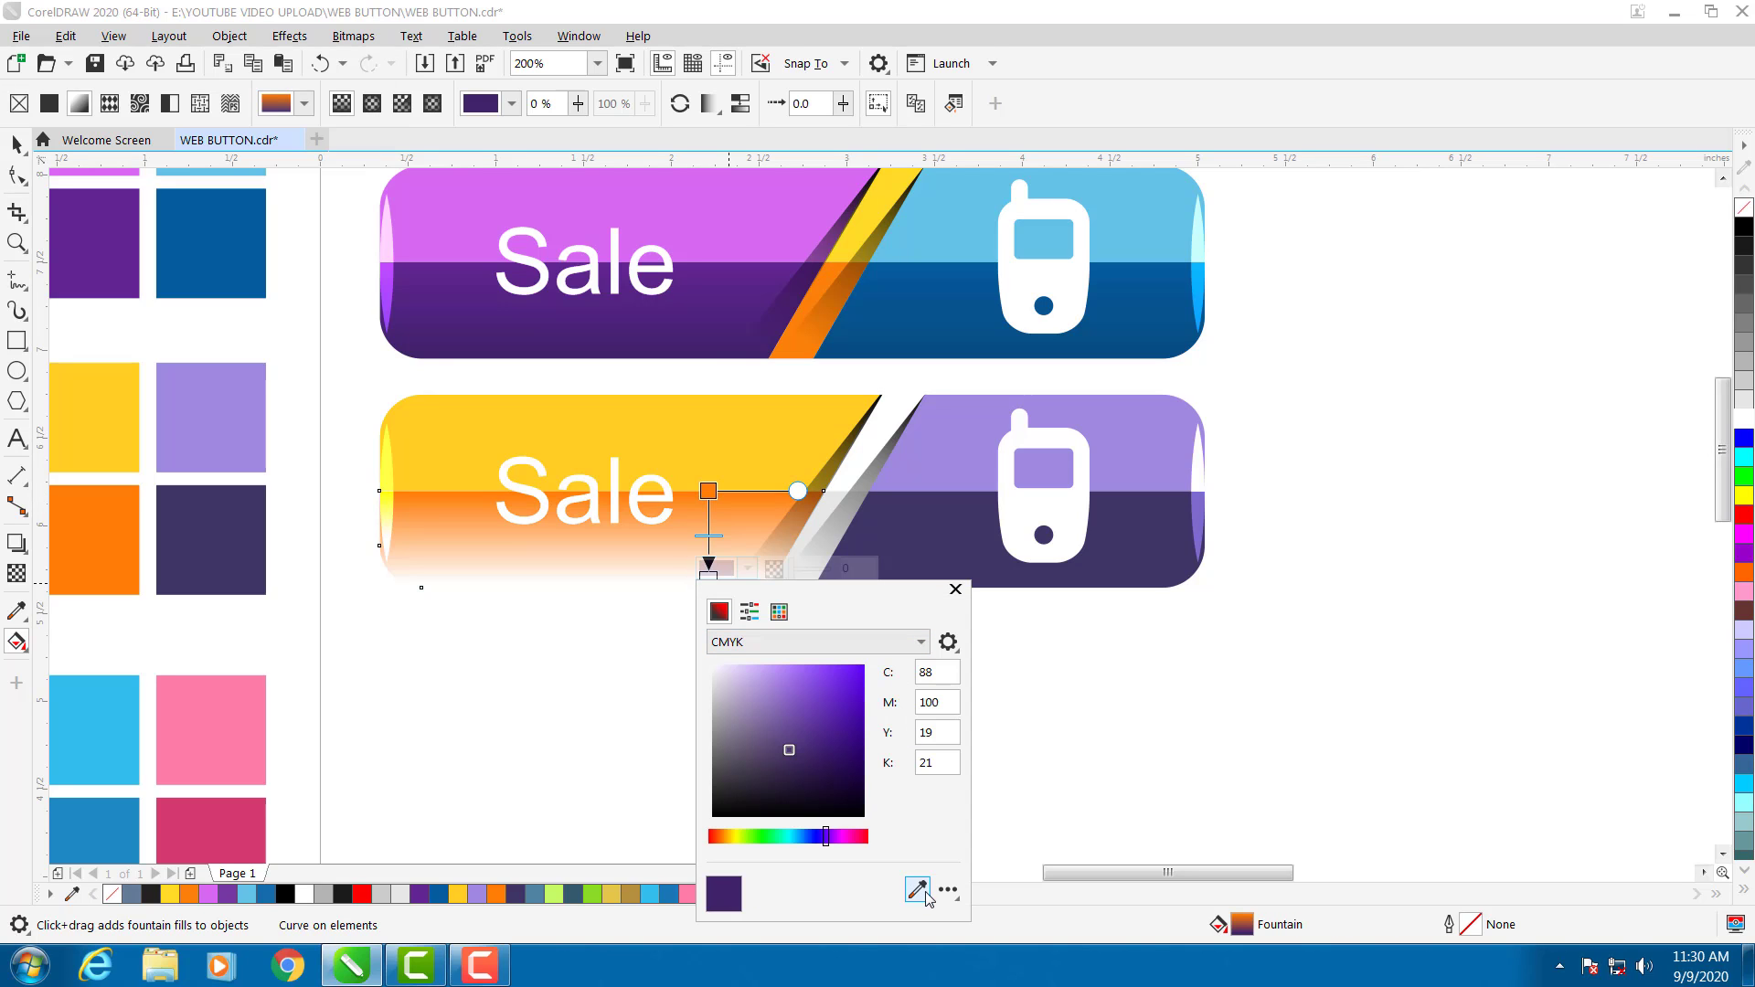
pyautogui.click(773, 502)
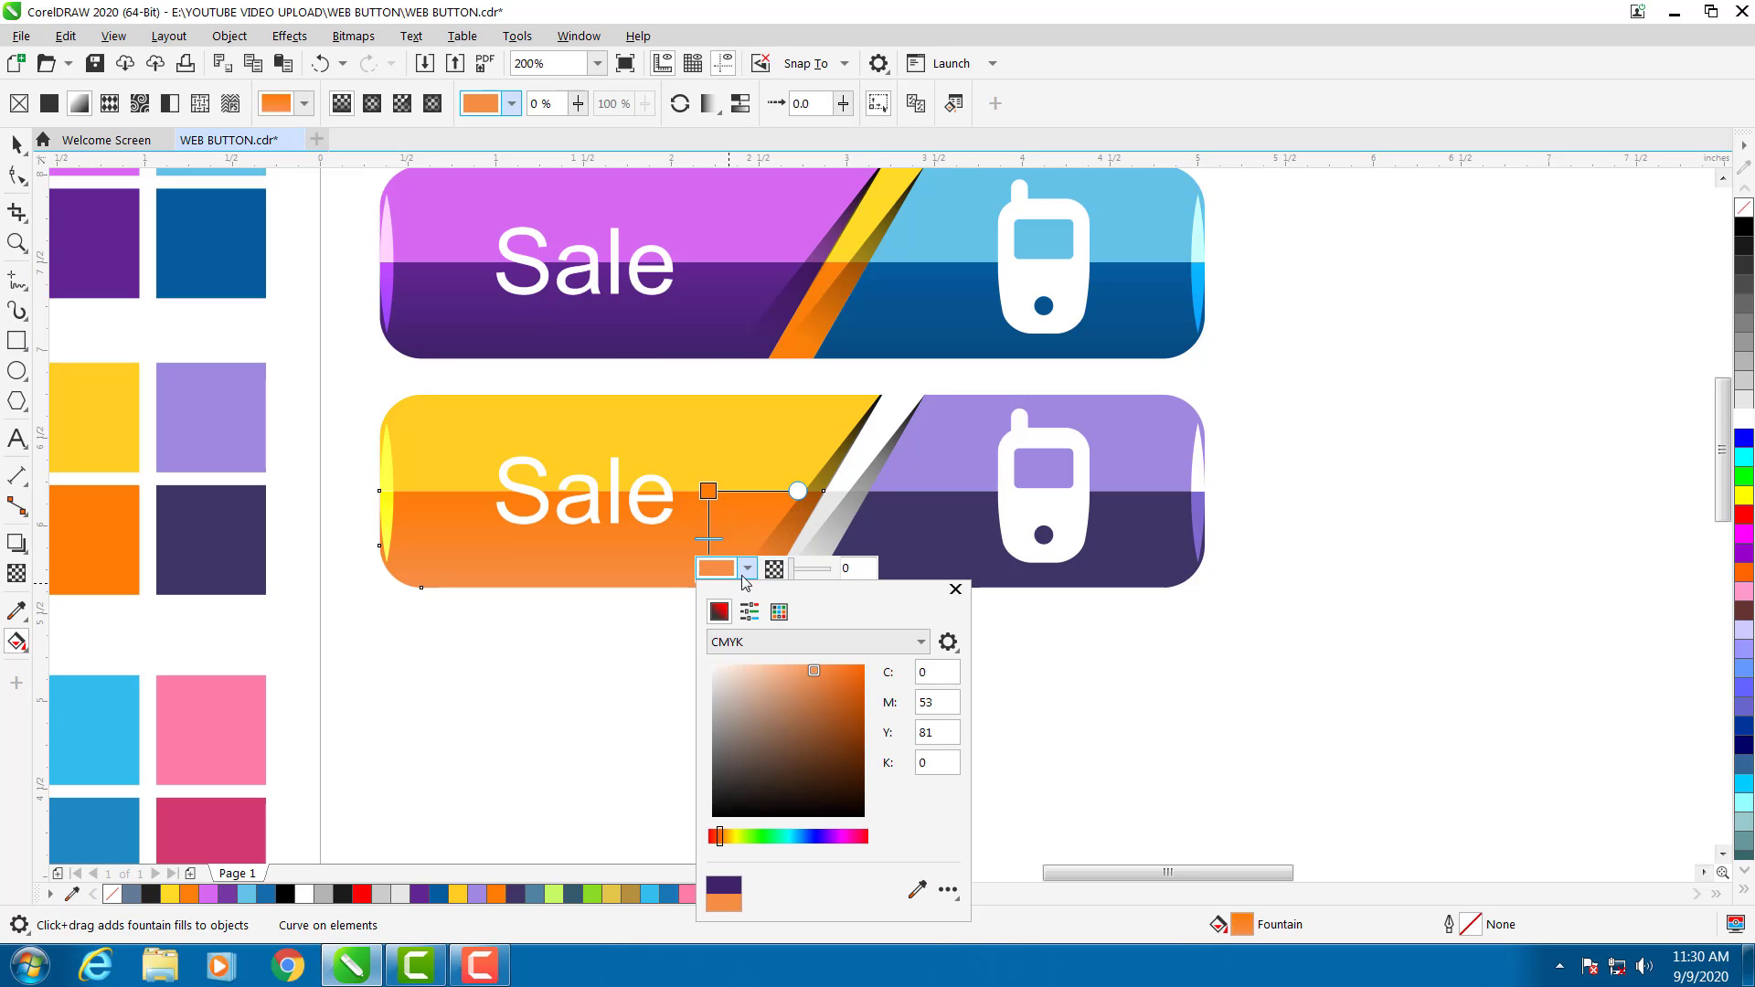
pyautogui.moveTo(815, 677); pyautogui.dragTo(836, 701)
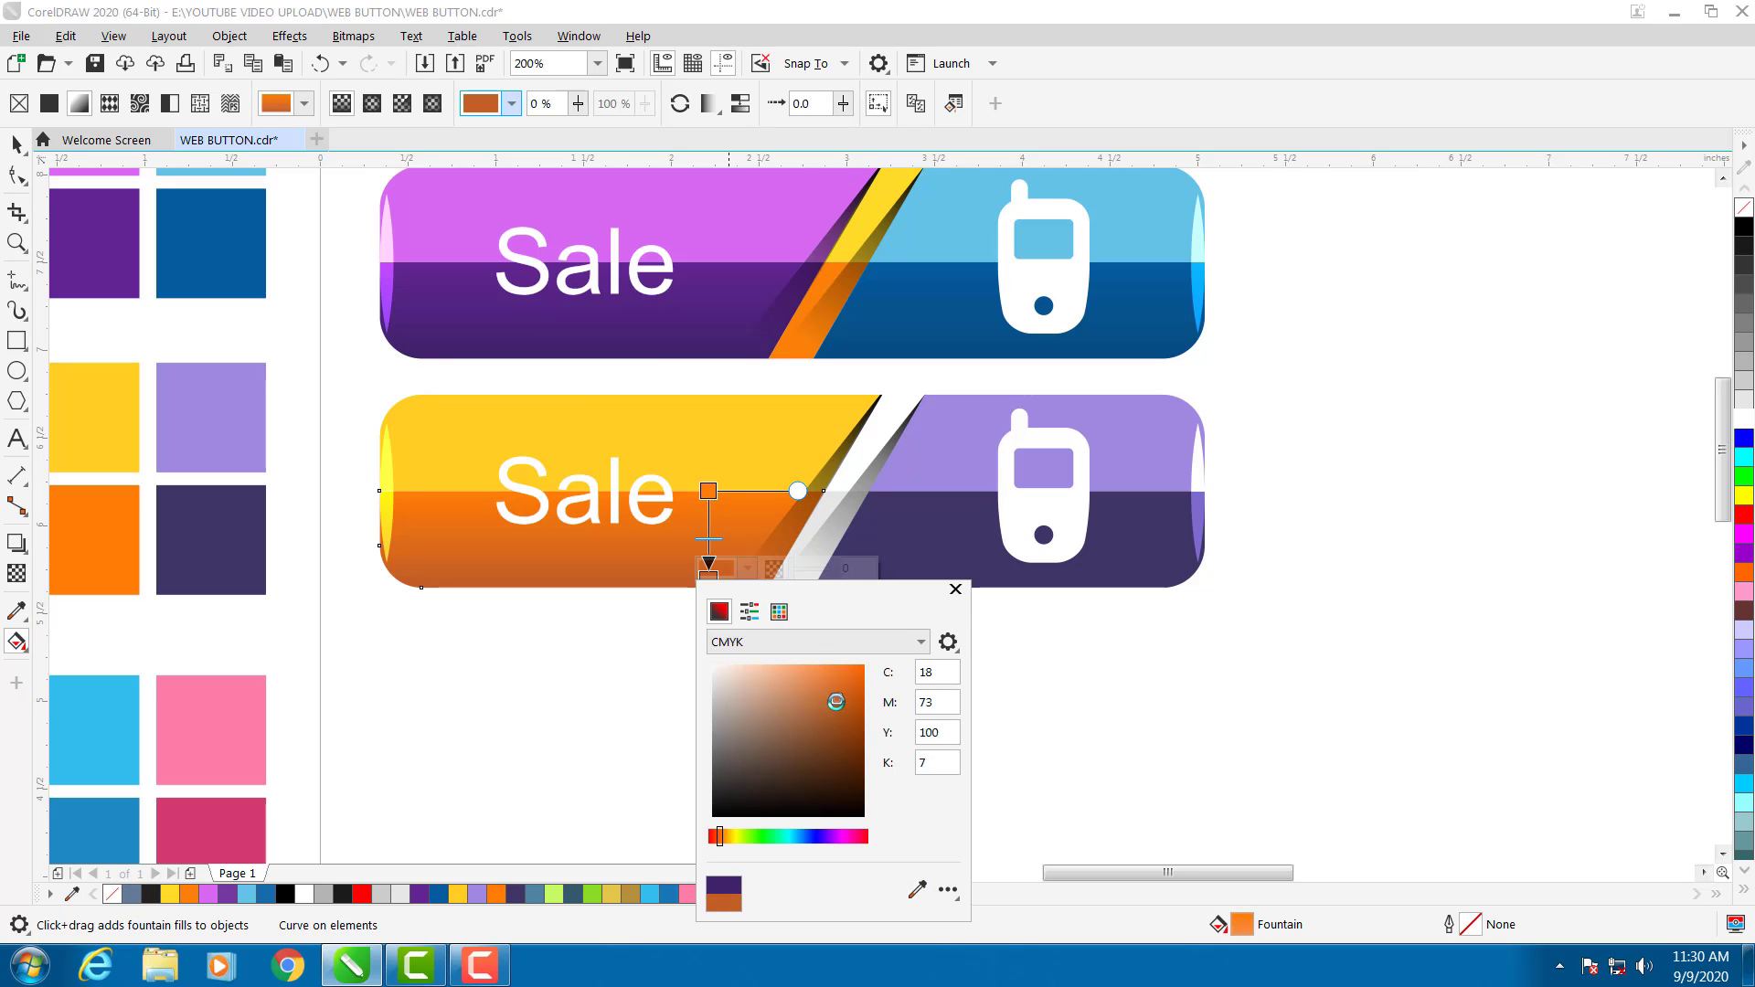
pyautogui.click(954, 591)
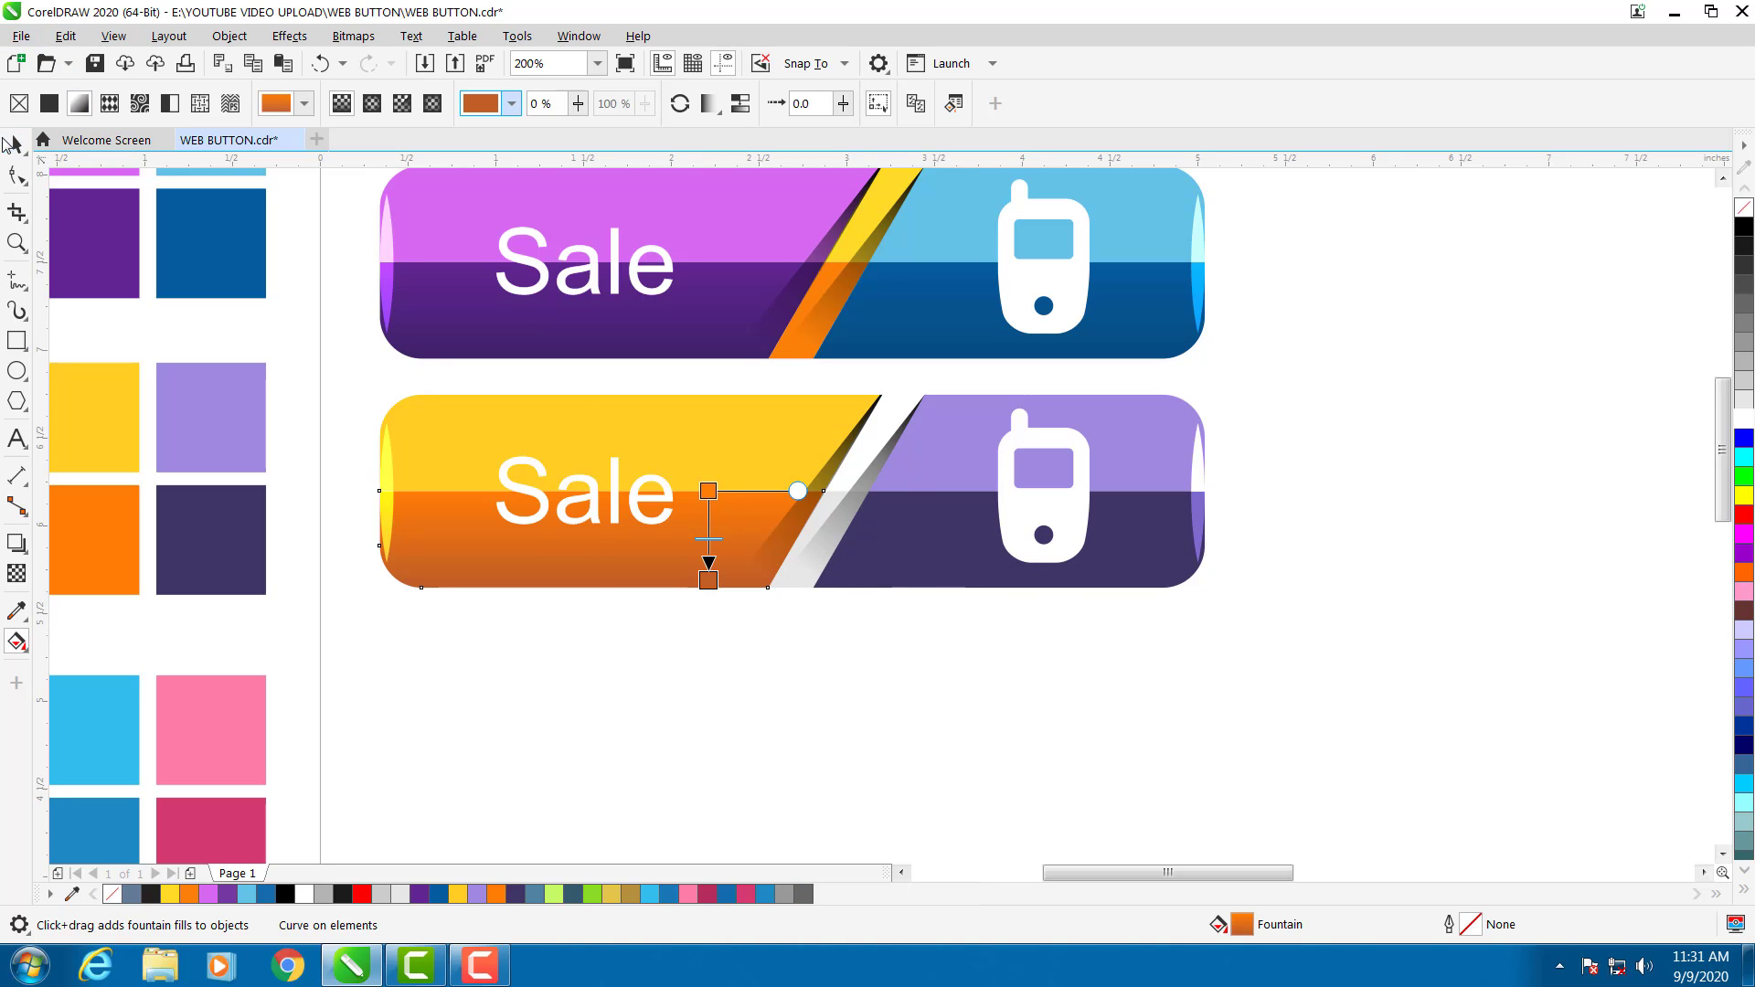
pyautogui.click(14, 144)
pyautogui.click(565, 634)
# Copy the reference design's dark gradient background behind the two buttons and scale it to about 6.473 by 4.097 inches.
pyautogui.scroll(-2, 560, 443)
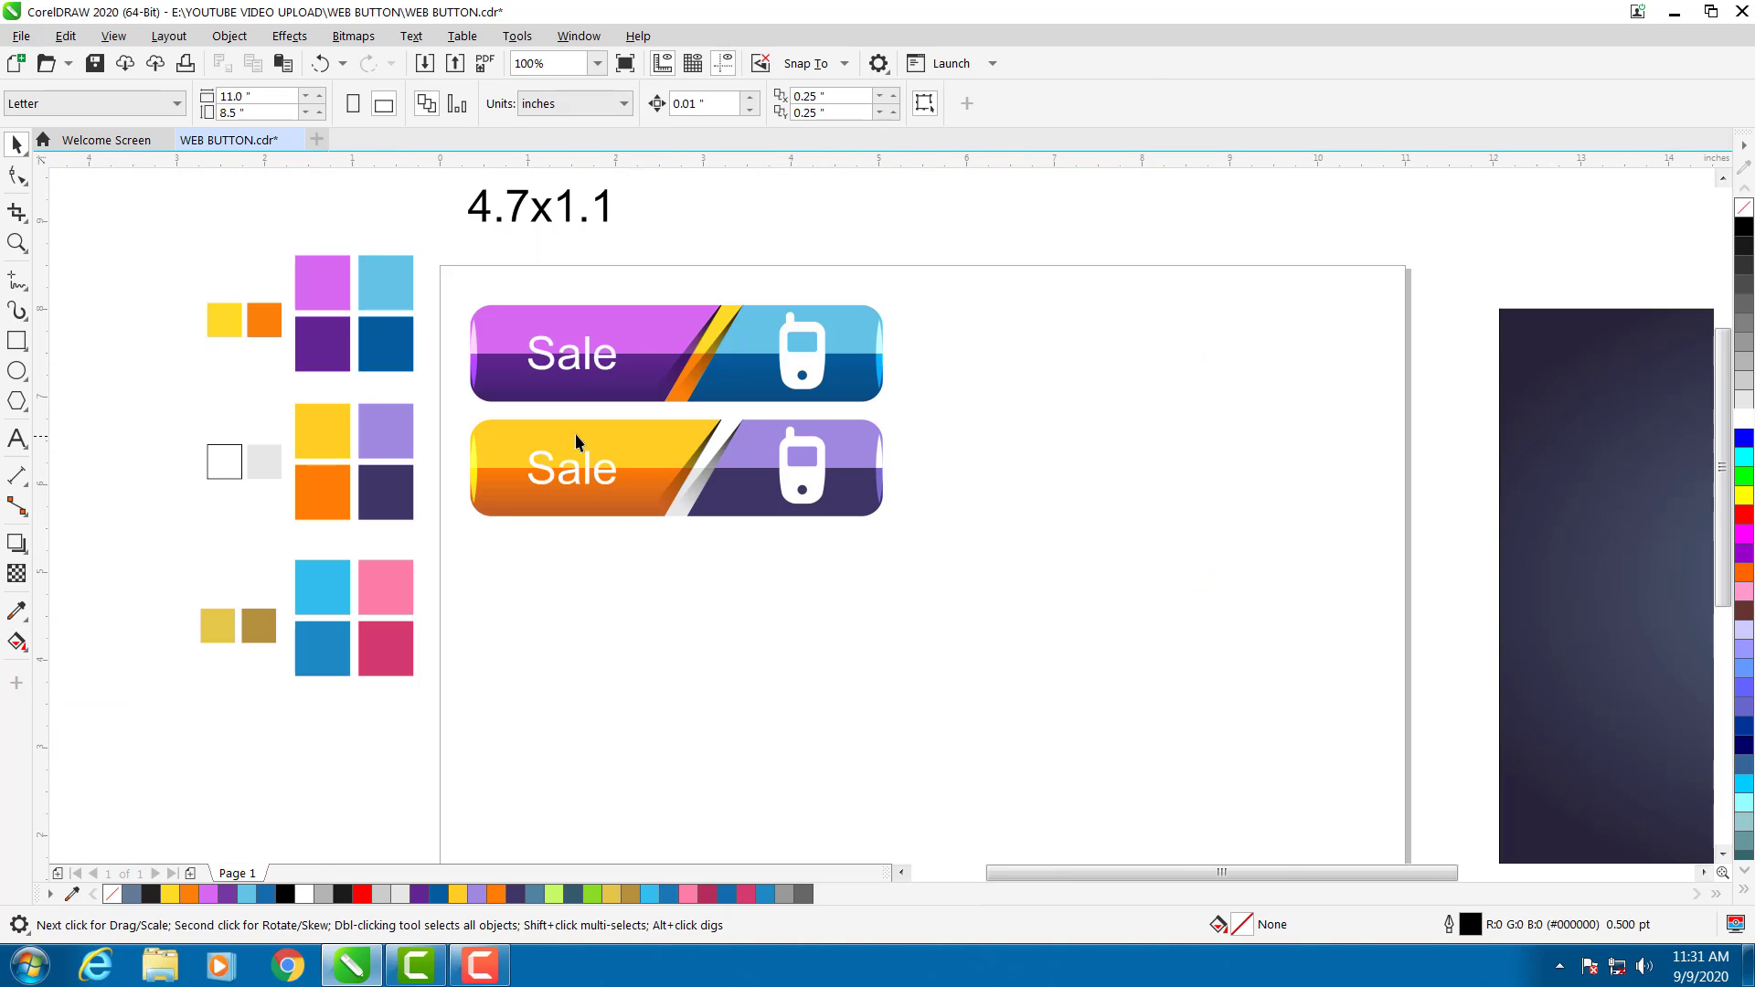
pyautogui.scroll(-1, 574, 433)
pyautogui.moveTo(1071, 404); pyautogui.dragTo(727, 398)
pyautogui.moveTo(1135, 646); pyautogui.dragTo(887, 548)
pyautogui.scroll(1, 676, 375)
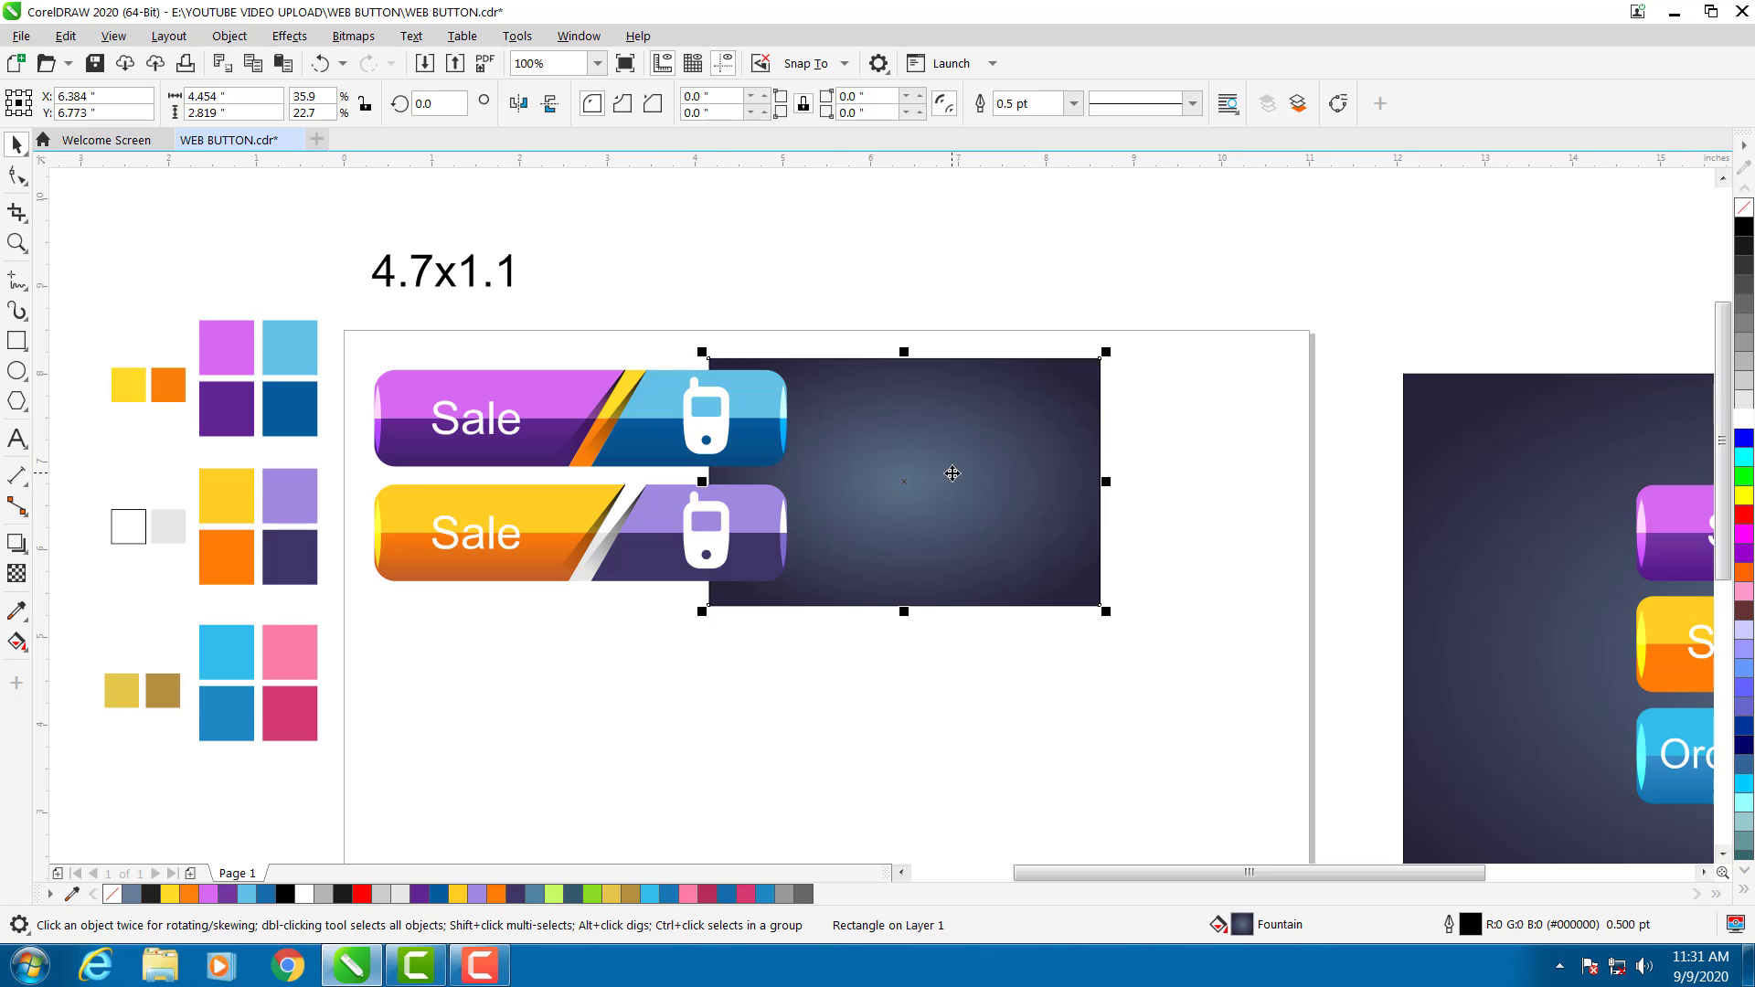
pyautogui.moveTo(952, 474); pyautogui.dragTo(591, 467)
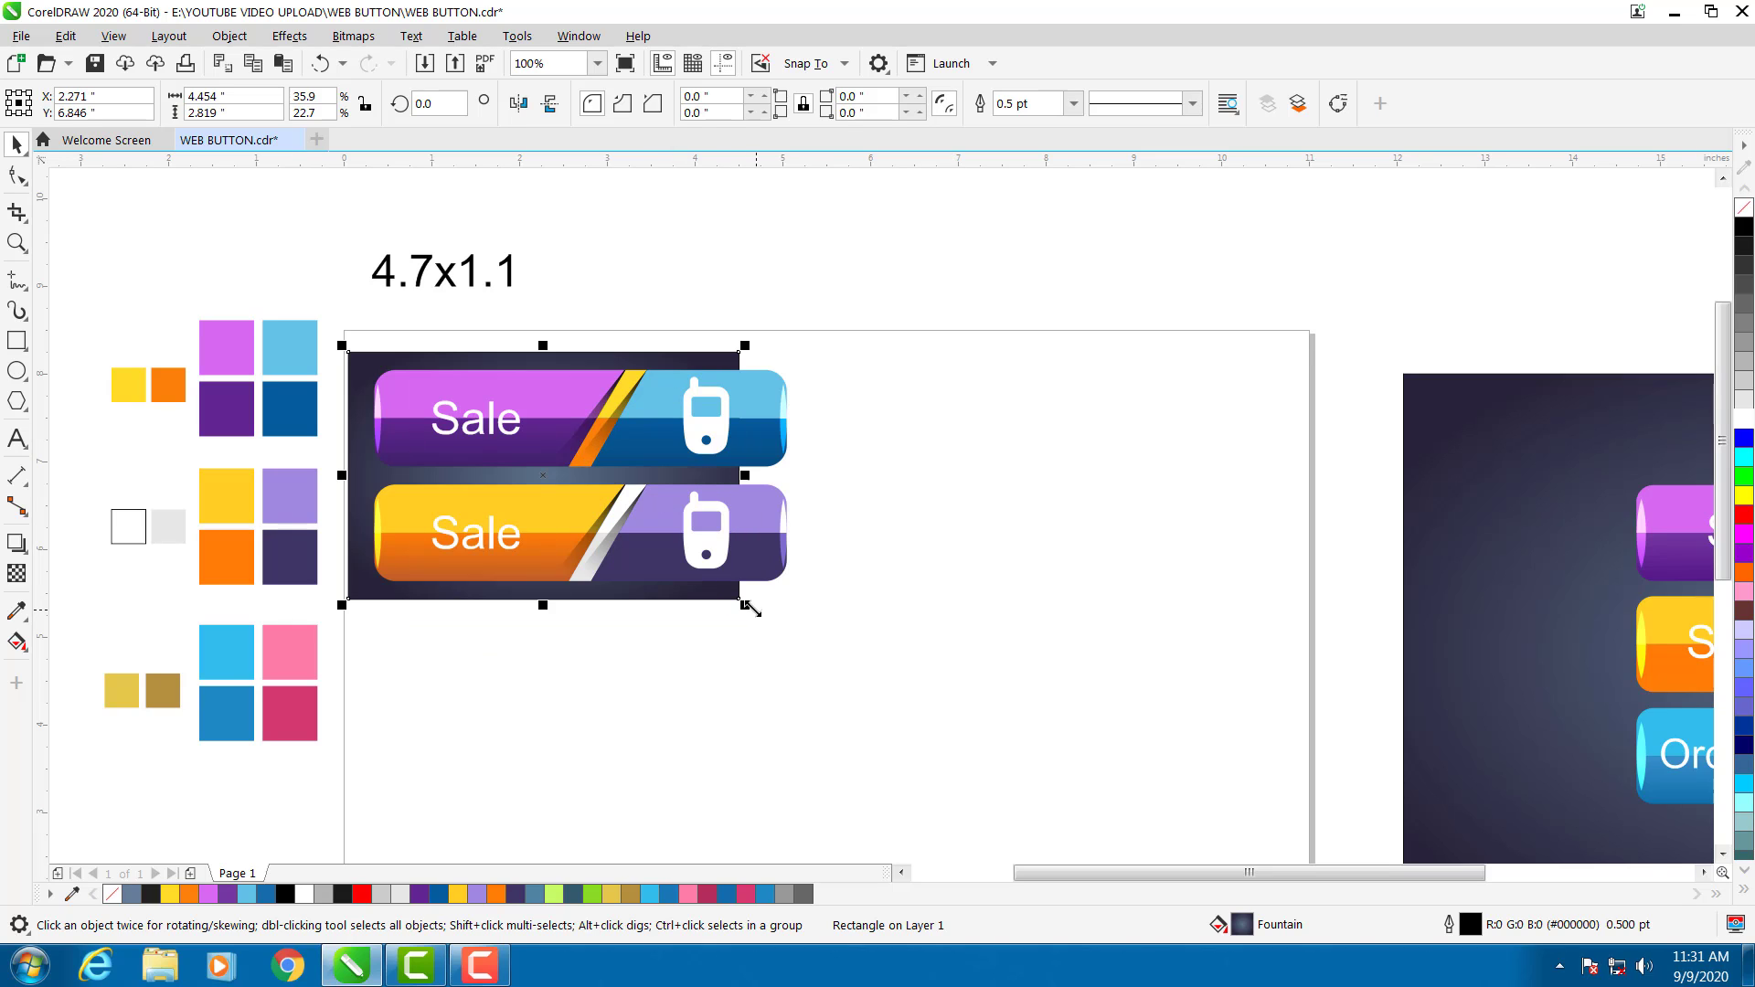
pyautogui.moveTo(750, 608); pyautogui.dragTo(932, 763)
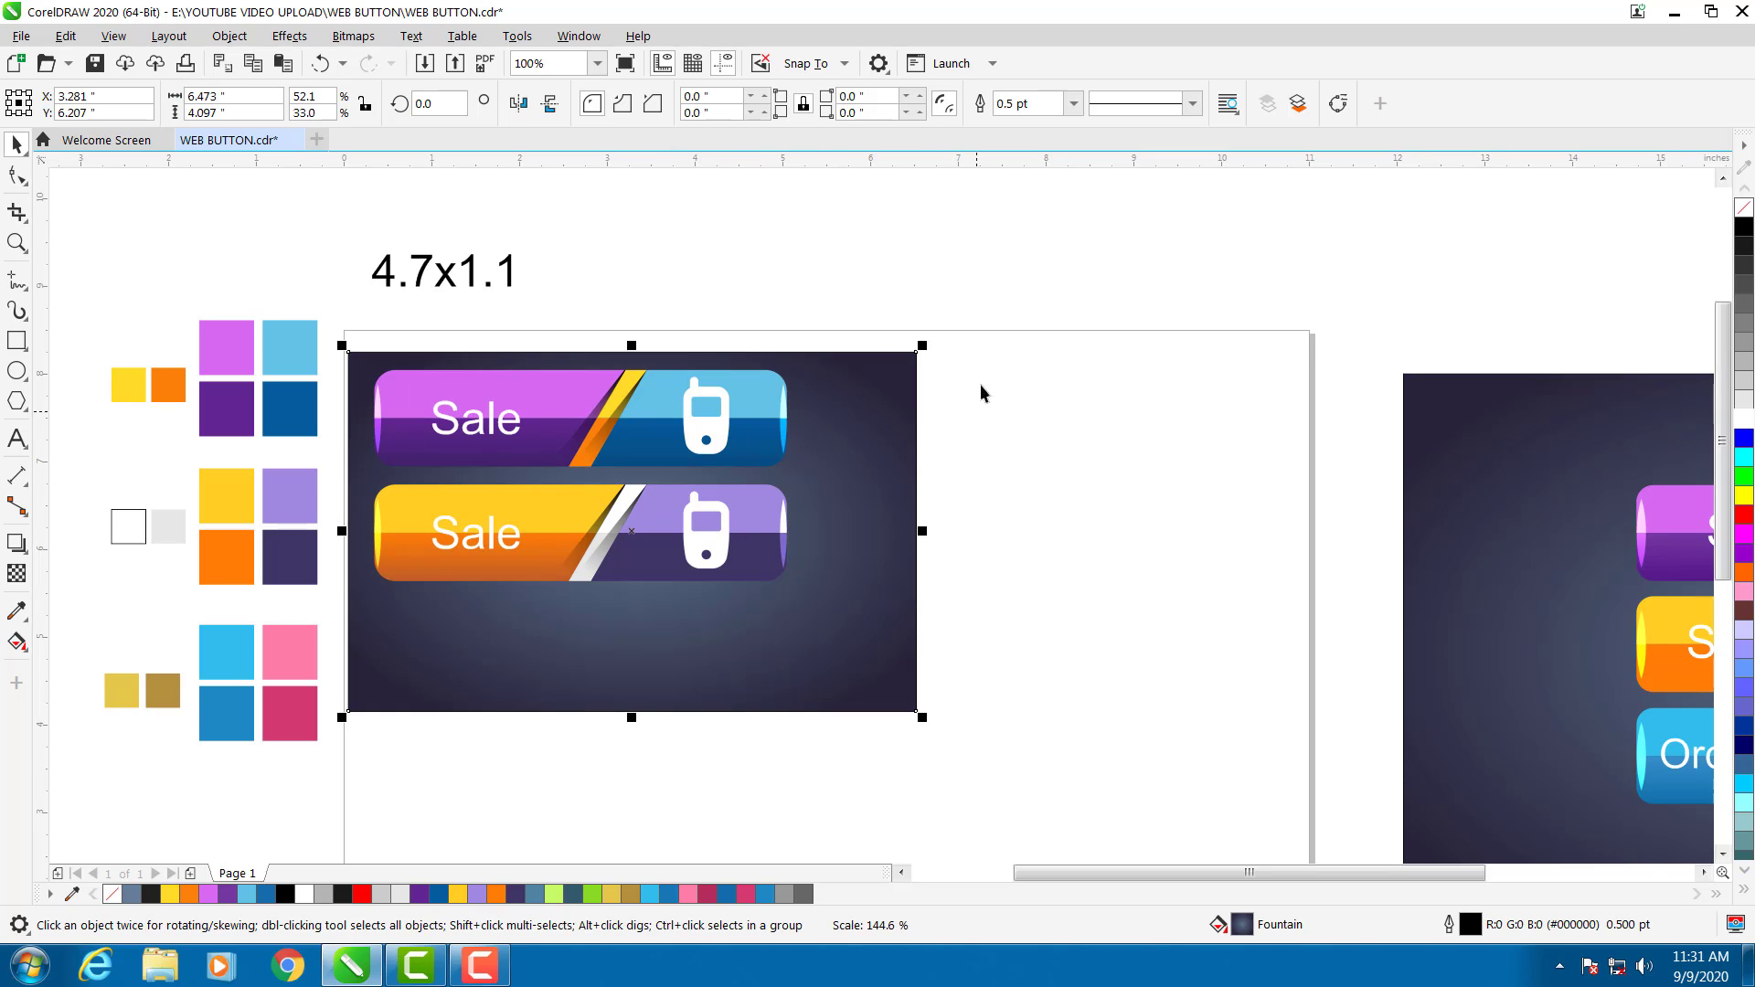
# Move the background and both buttons farther inside the page, and shift the 4.7x1.1 size label above them.
pyautogui.moveTo(1072, 247); pyautogui.dragTo(328, 794)
pyautogui.moveTo(608, 502); pyautogui.dragTo(697, 575)
pyautogui.click(432, 284)
pyautogui.moveTo(508, 315); pyautogui.dragTo(474, 278)
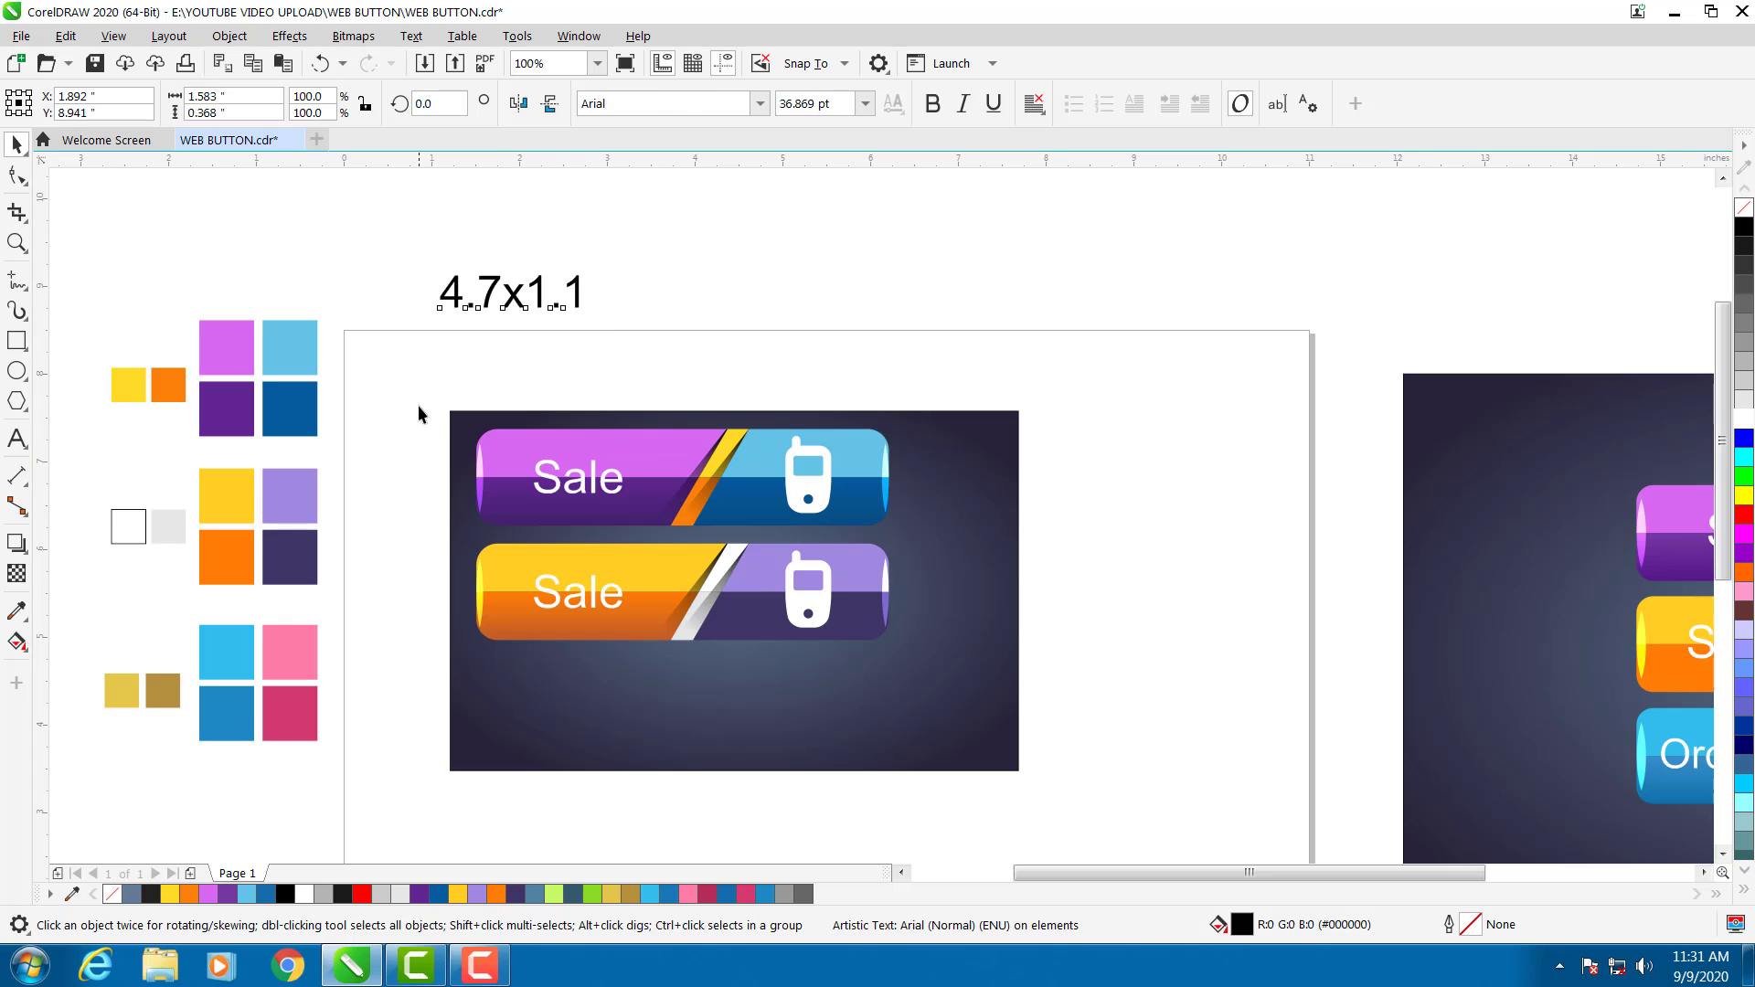
# Group the two buttons and center the group horizontally and vertically on the dark background rectangle.
pyautogui.moveTo(389, 348); pyautogui.dragTo(910, 662)
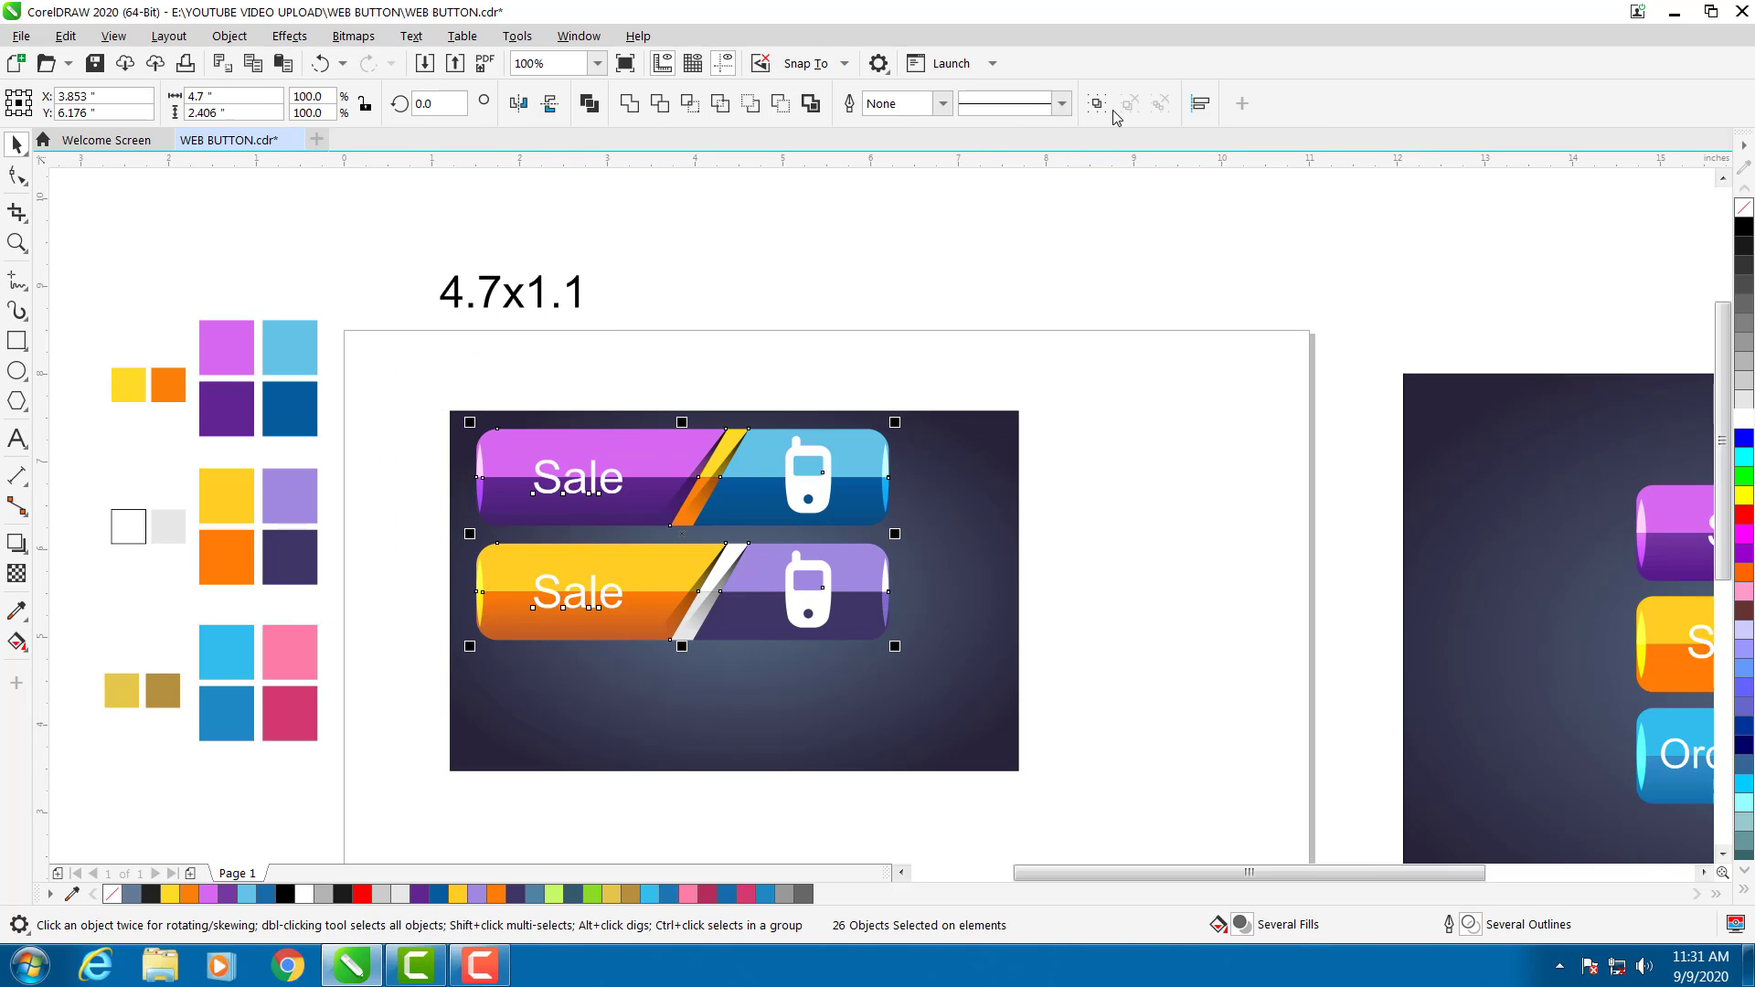
pyautogui.click(1098, 103)
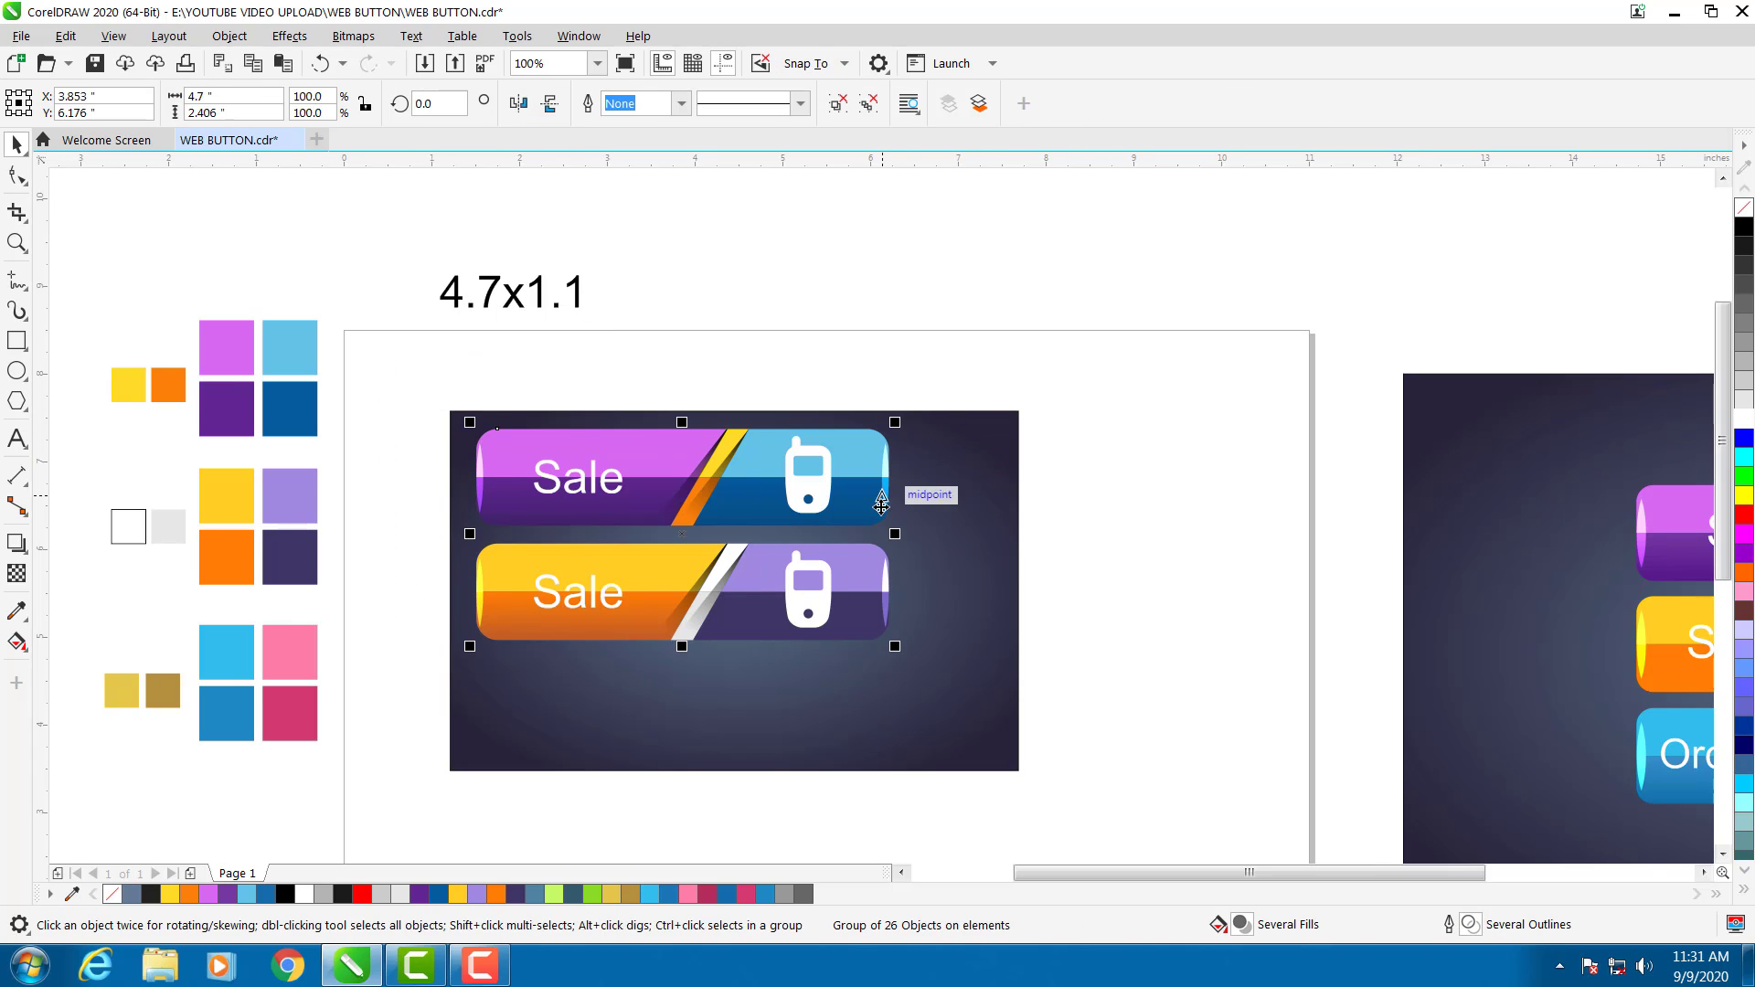
pyautogui.keyDown('shift'); pyautogui.click(937, 470); pyautogui.keyUp('shift')
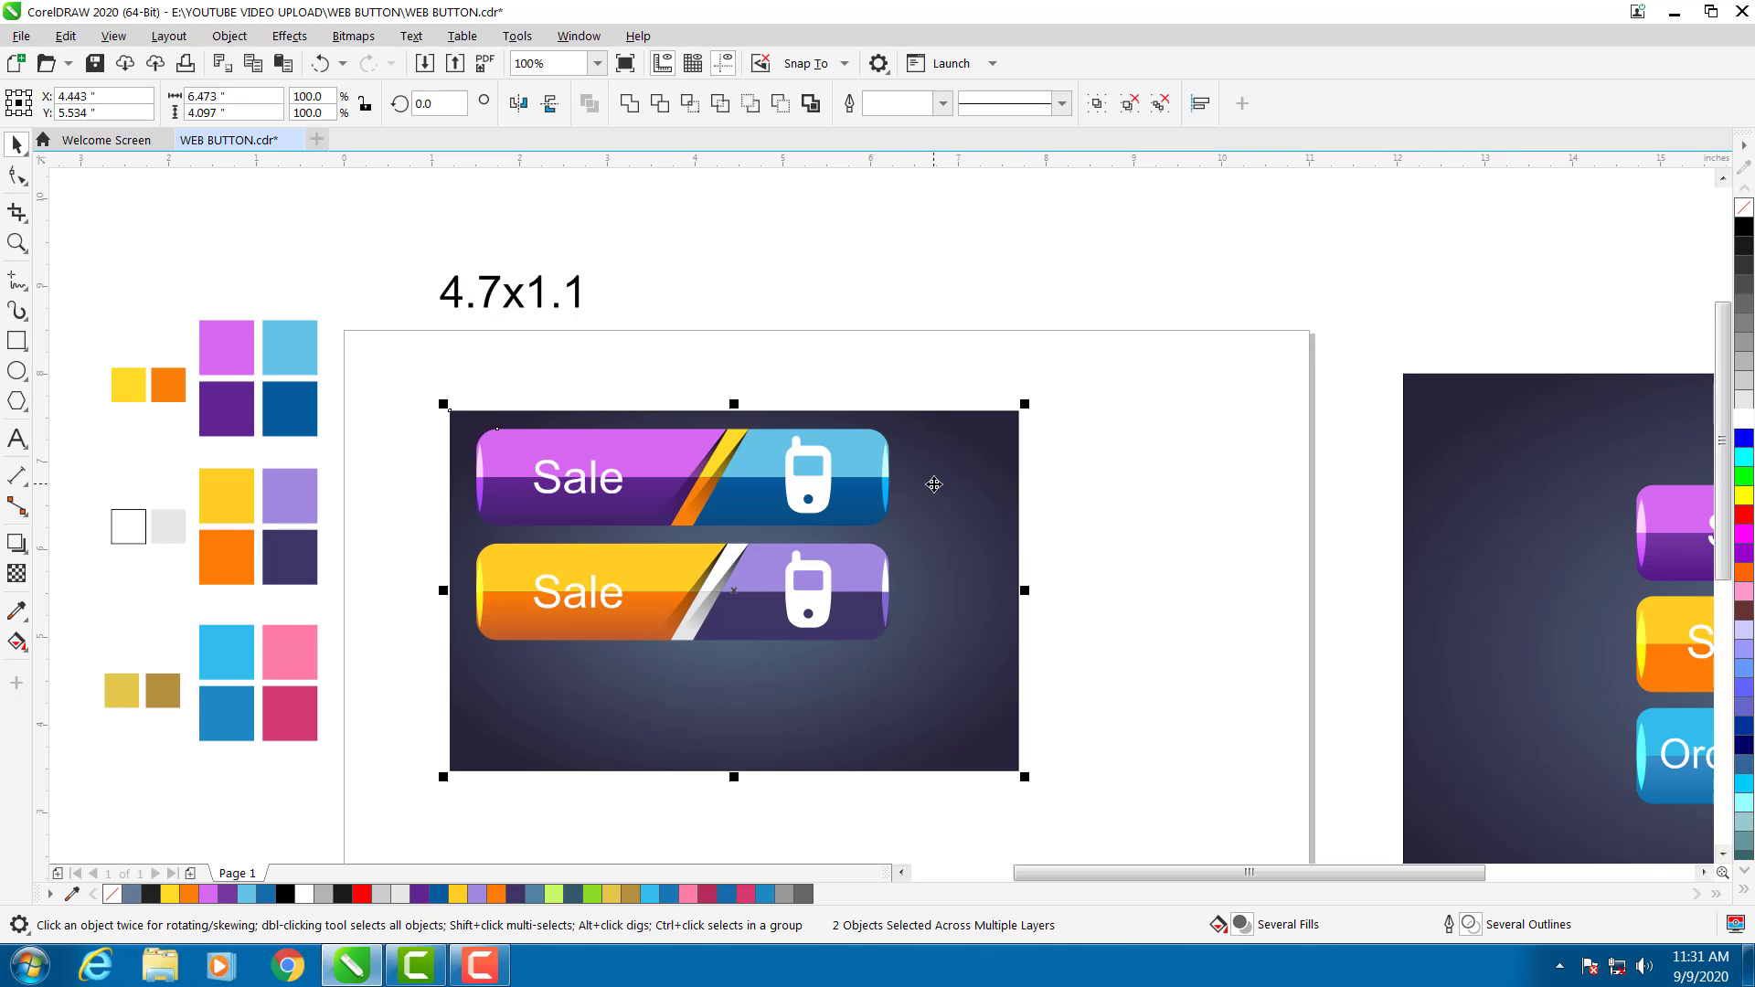
pyautogui.press('c')
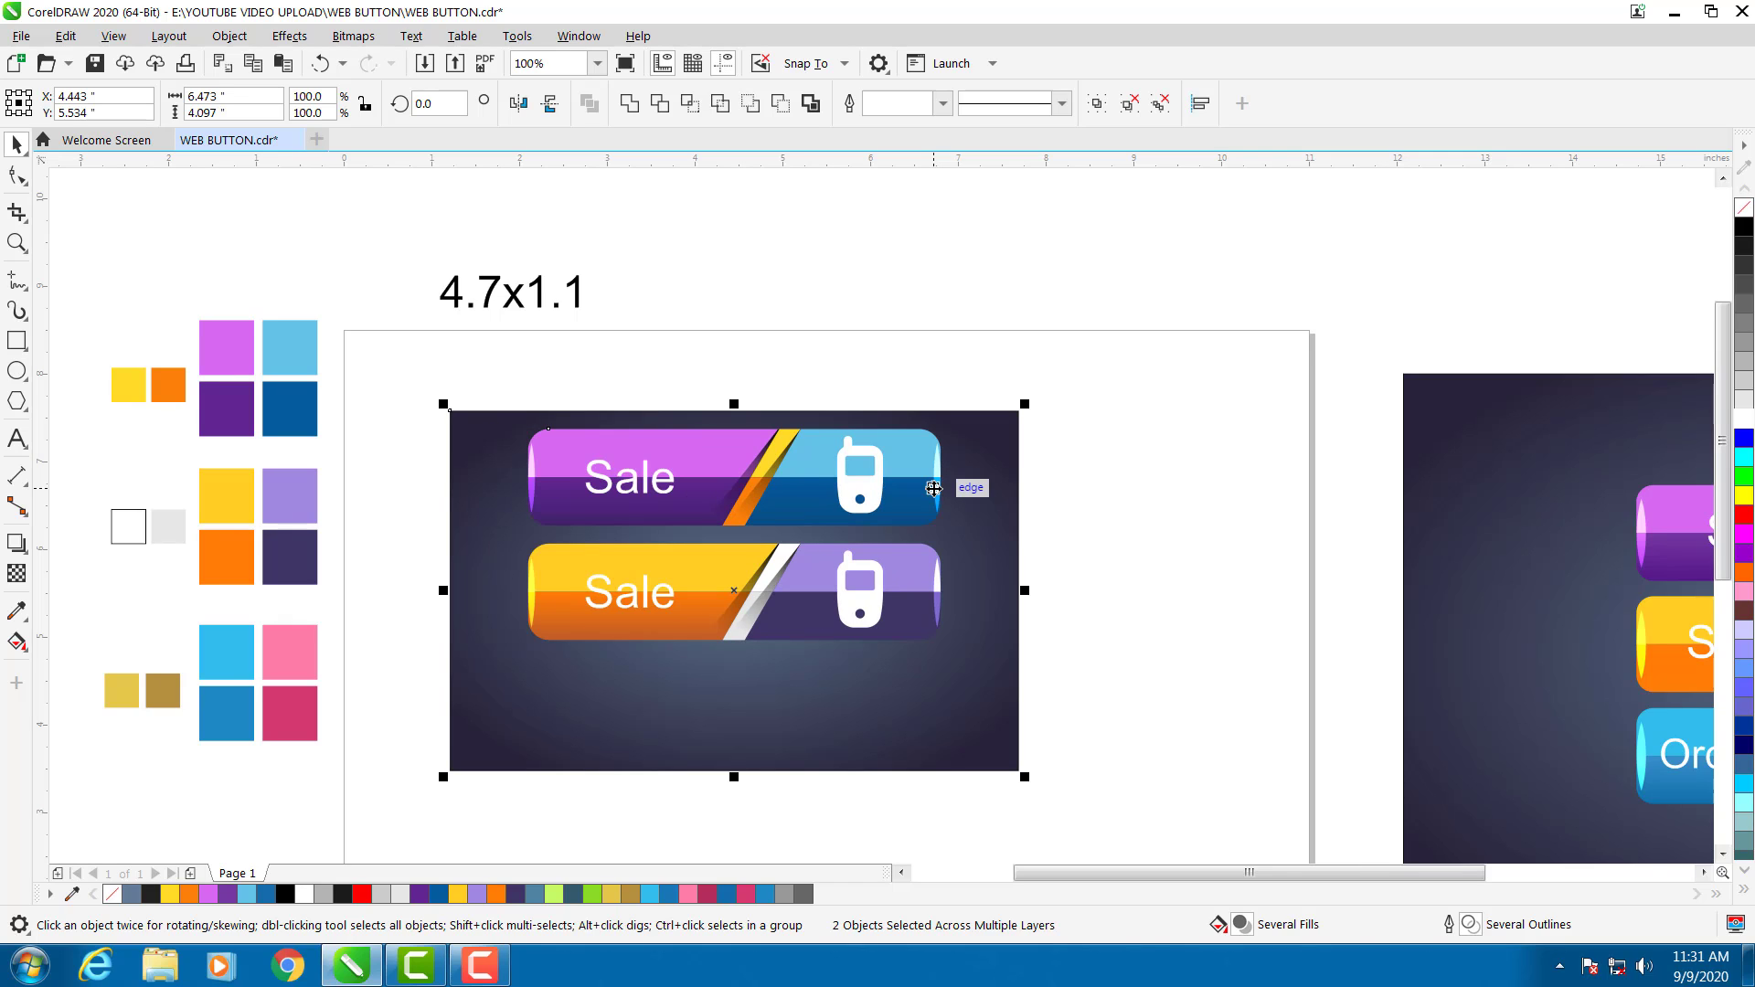
pyautogui.press('e')
pyautogui.click(905, 431)
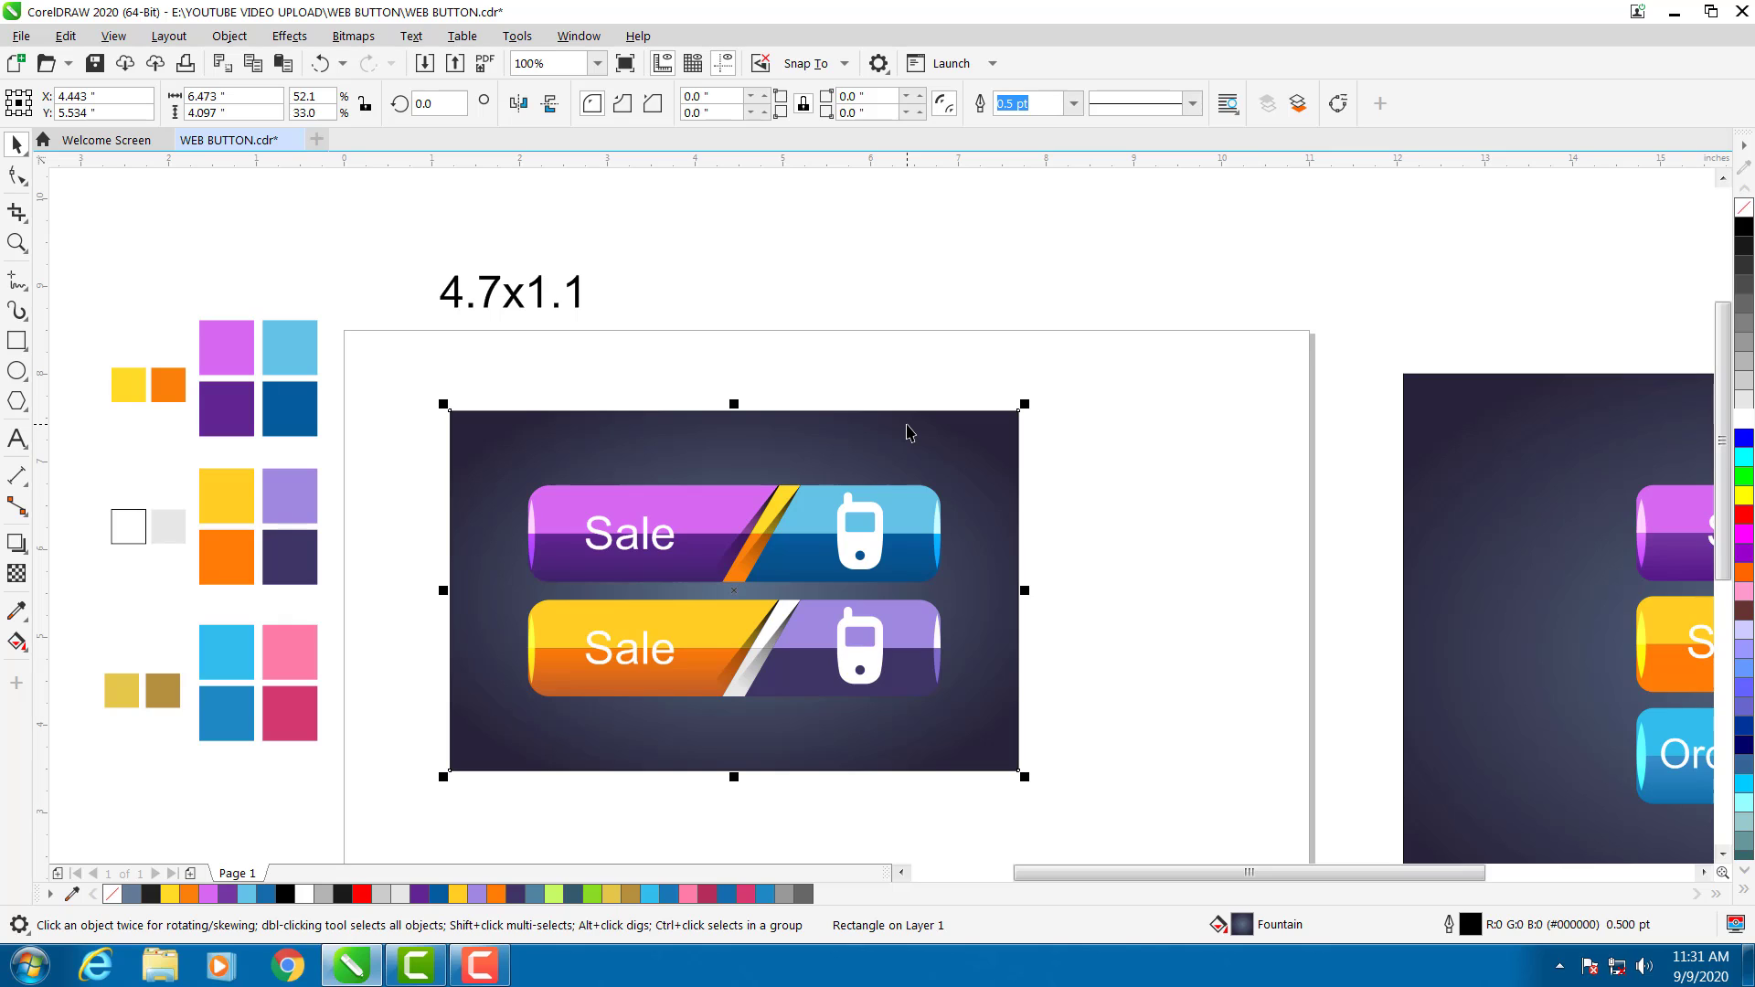